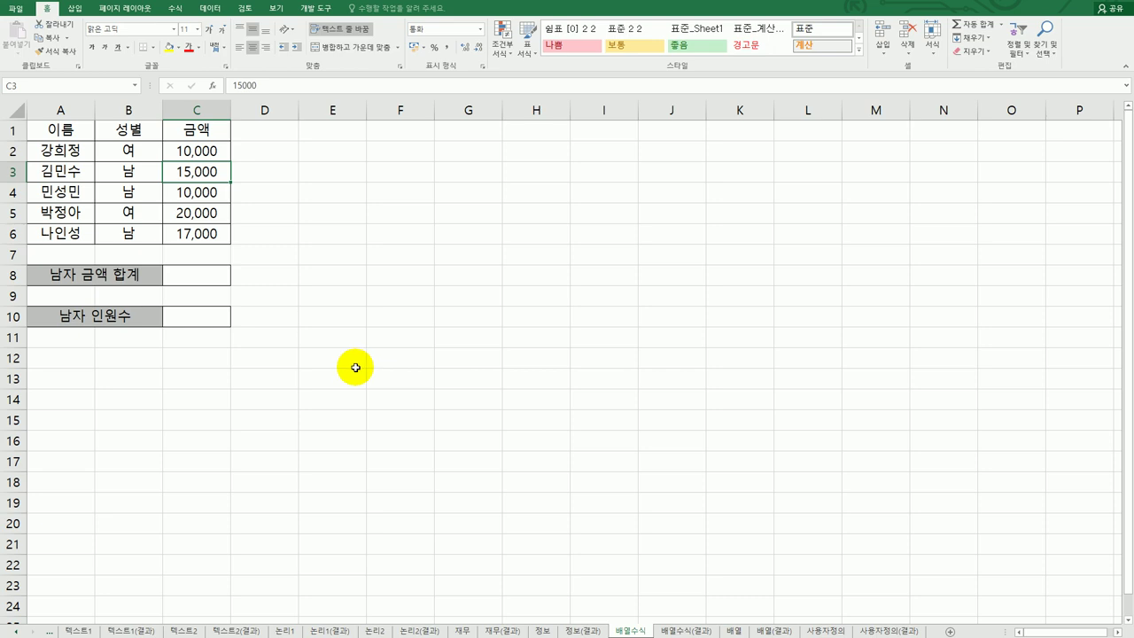
left_click_drag(124, 150, 128, 232)
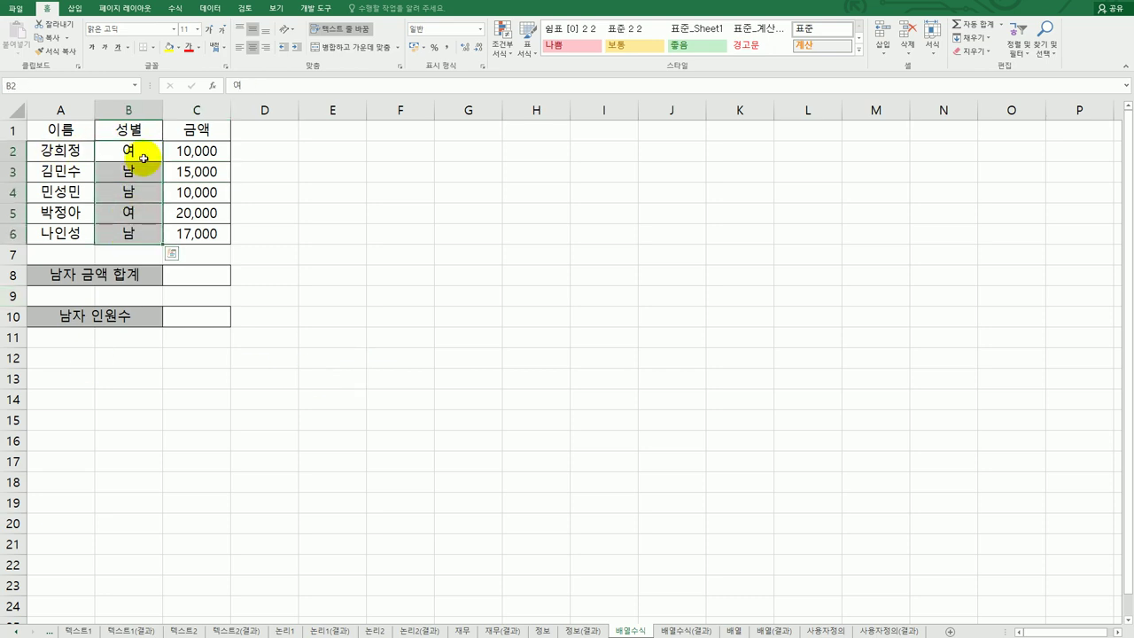
left_click(202, 323)
left_click(215, 275)
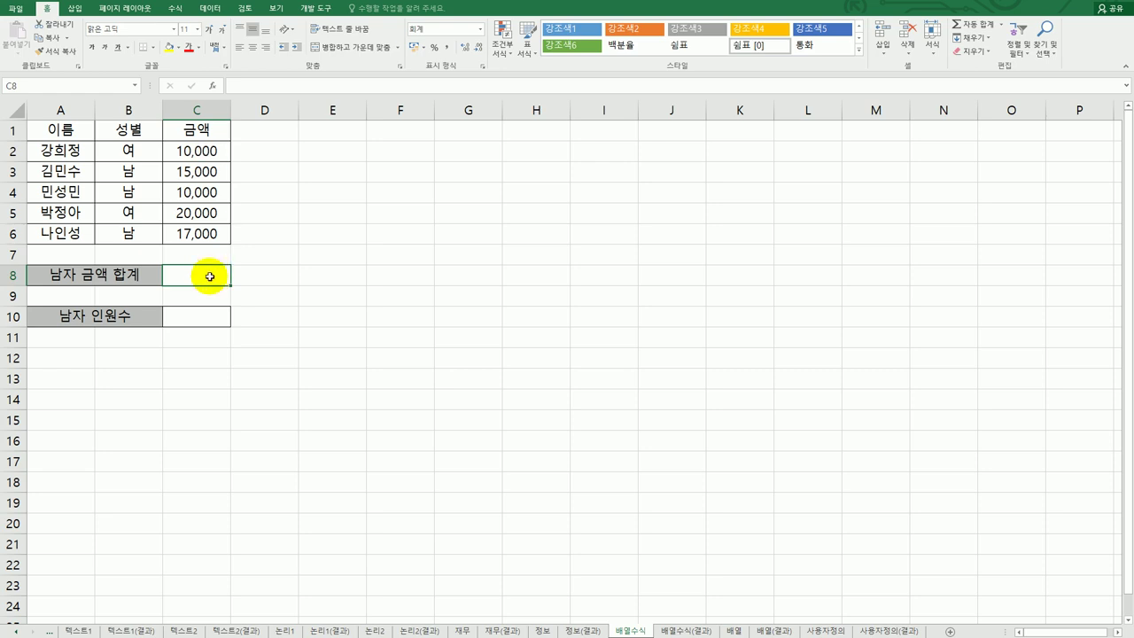
left_click_drag(142, 155, 146, 235)
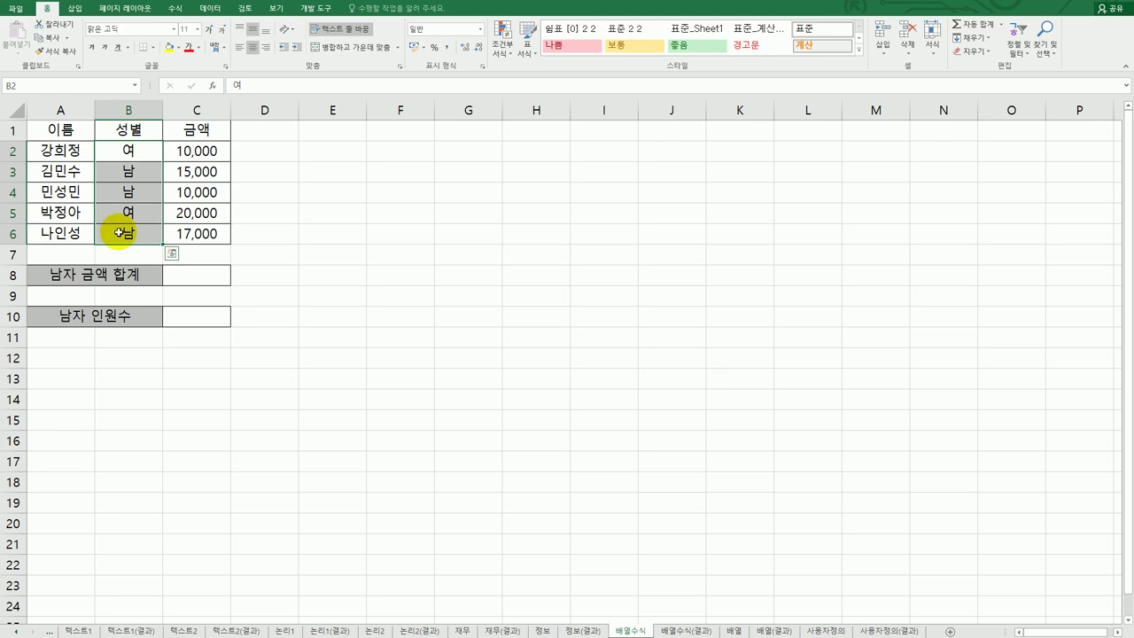
left_click_drag(190, 151, 193, 232)
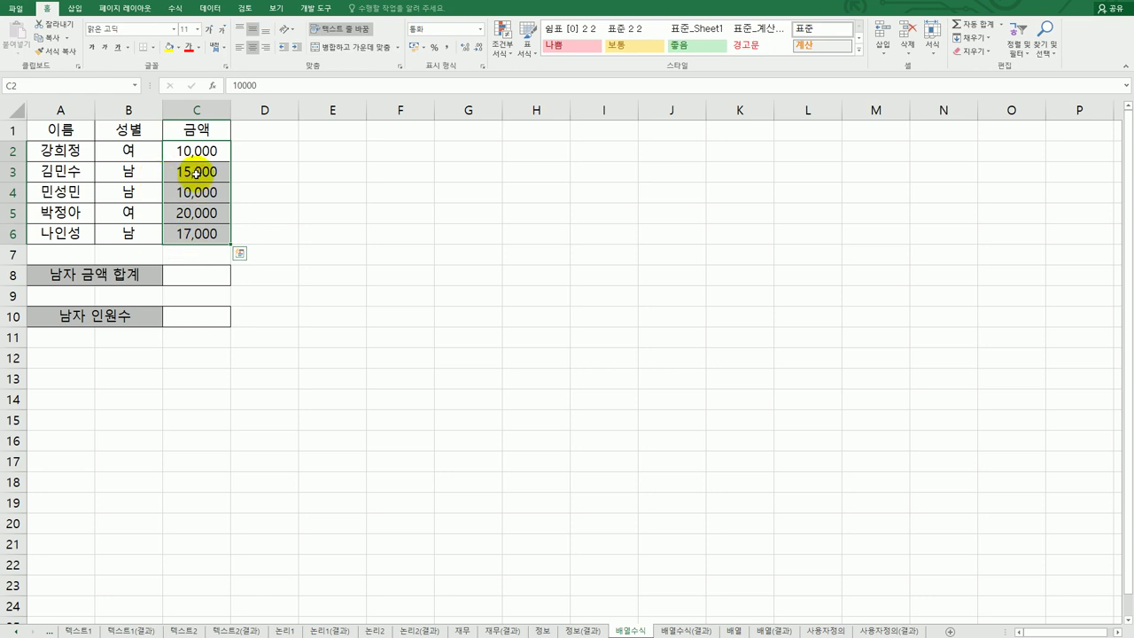
Start a SUM formula in cell C8, the 남자 금액 합계 result cell
left_click(190, 272)
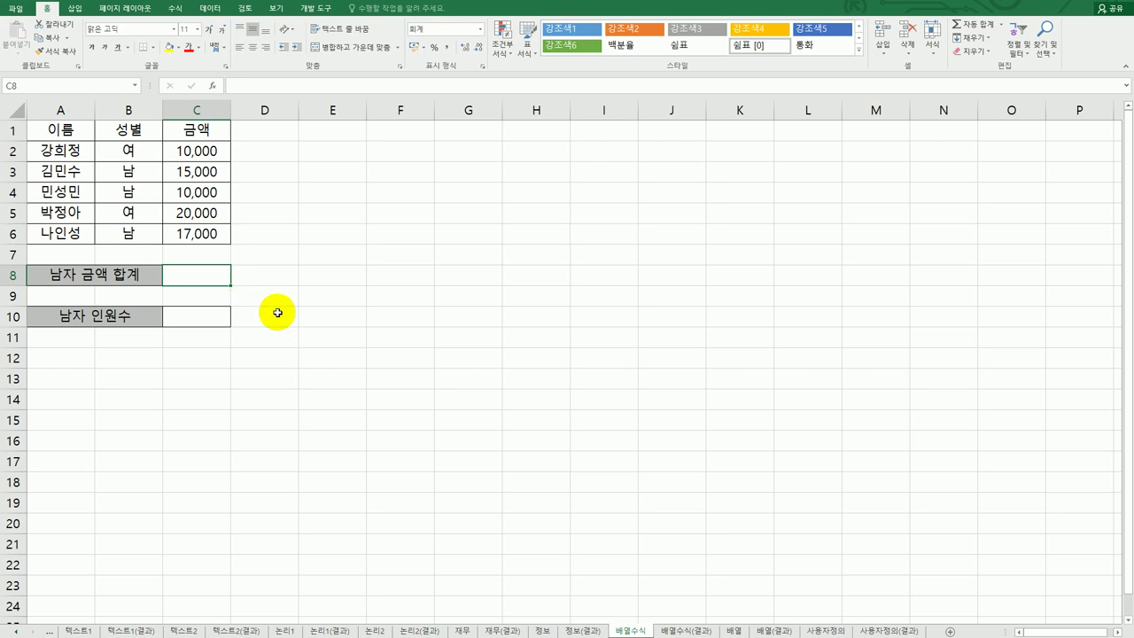
type("=")
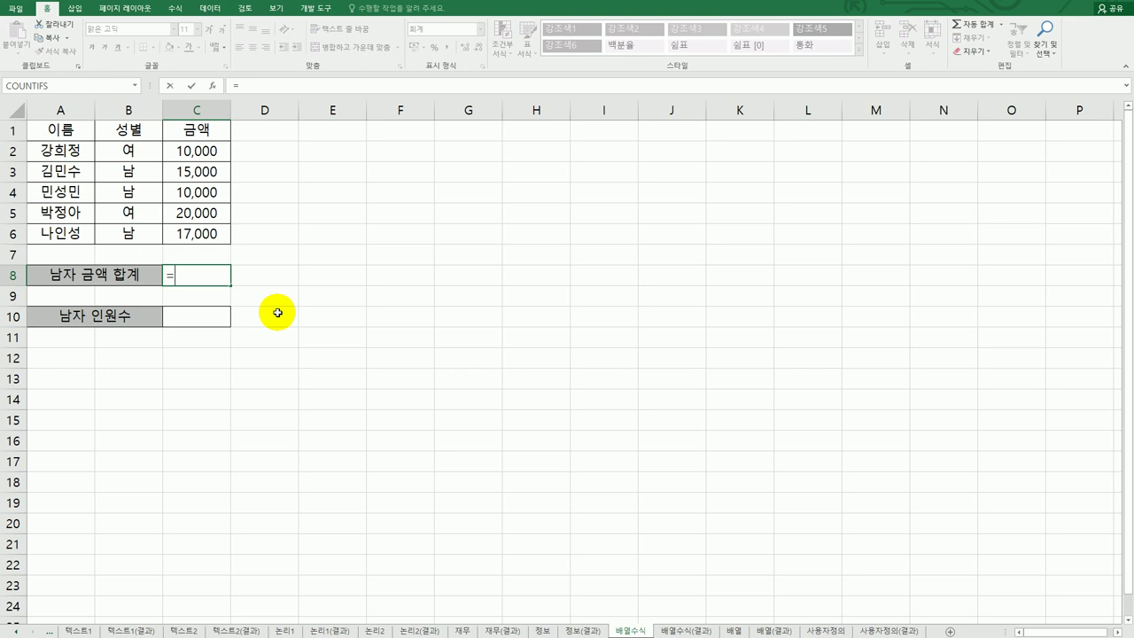
type("sum")
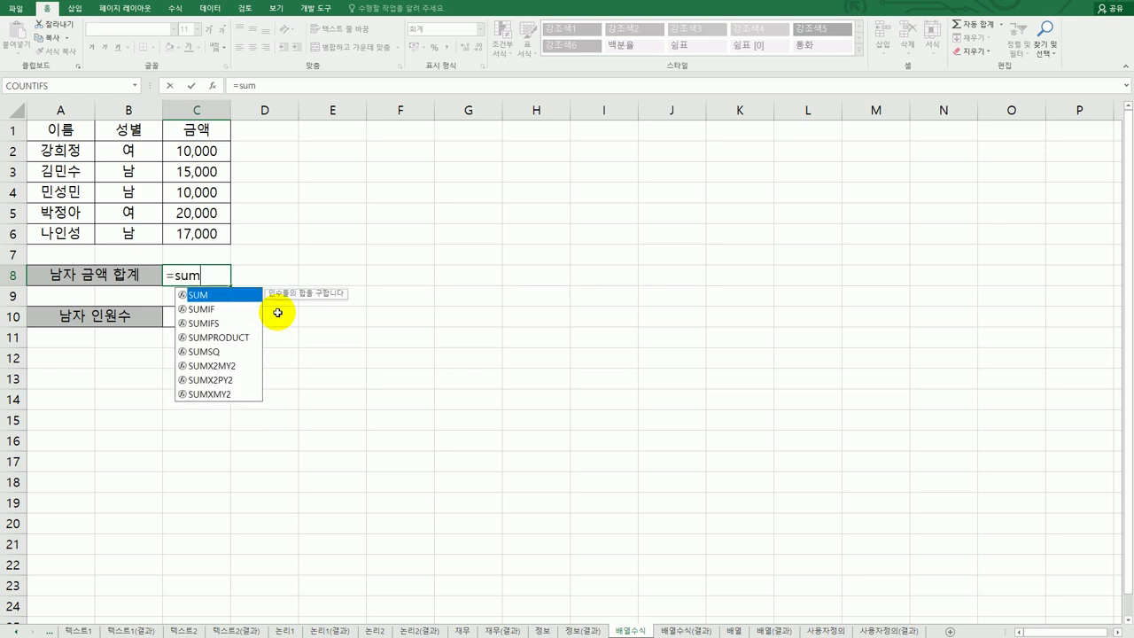
type("(")
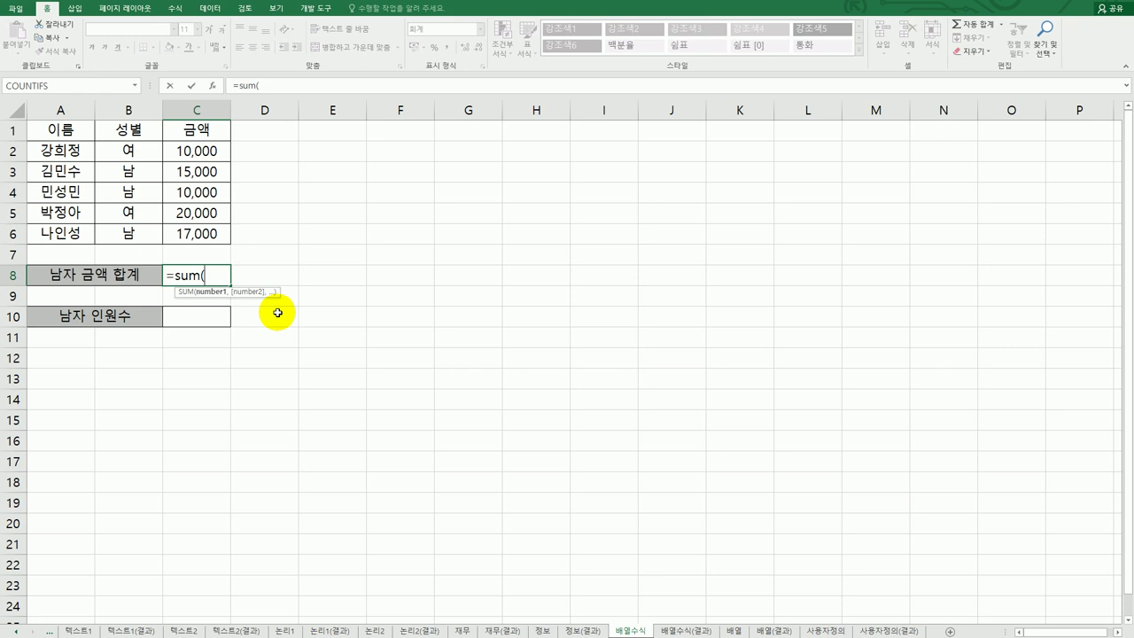
type("if")
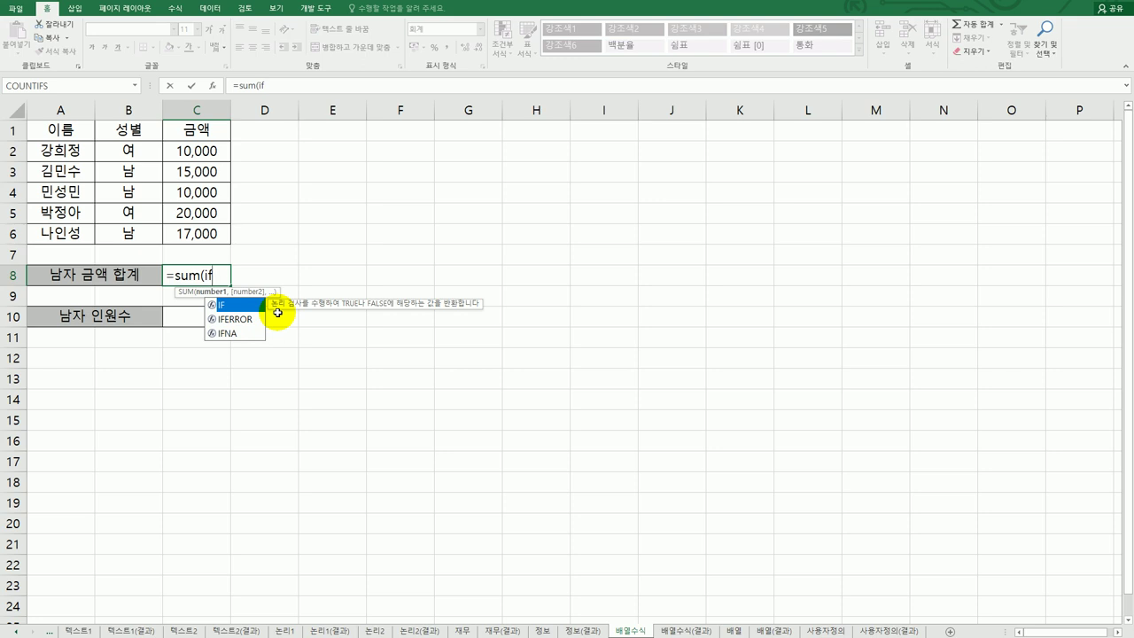
key("BackSpace")
key("BackSpace")
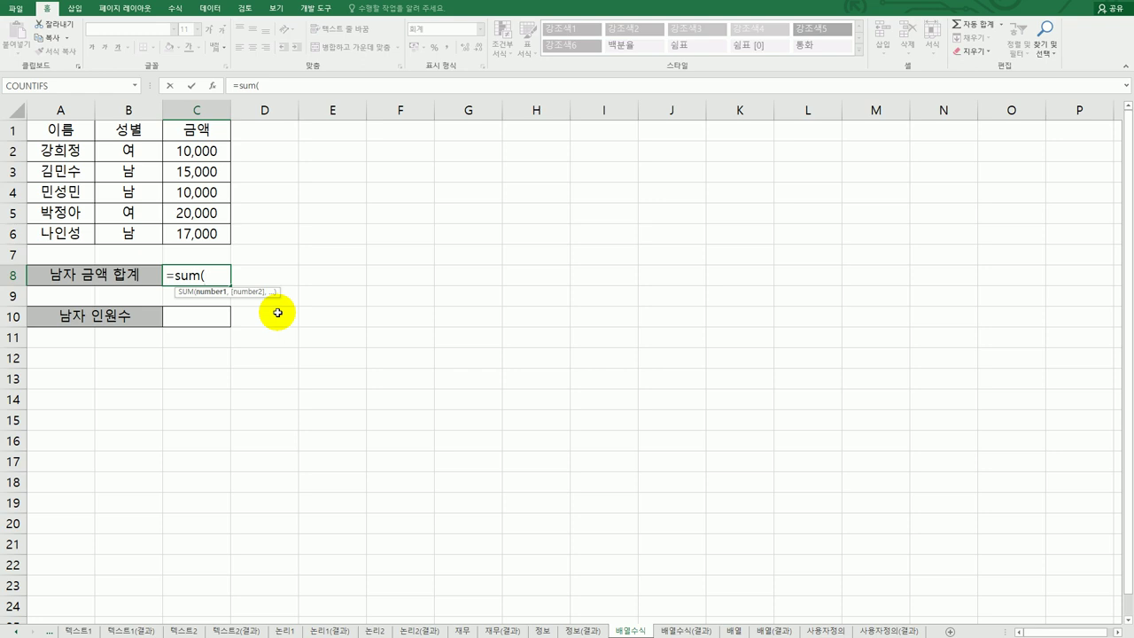
Fill the SUM formula with the placeholder argument (조건1)*(조건2)*(조건3)*합계를 구할범위 and close its parenthesis
type("(")
type("wh")
key("BackSpace")
key("BackSpace")
type("족건1")
type(")")
type("*")
type("(조건2")
type(")")
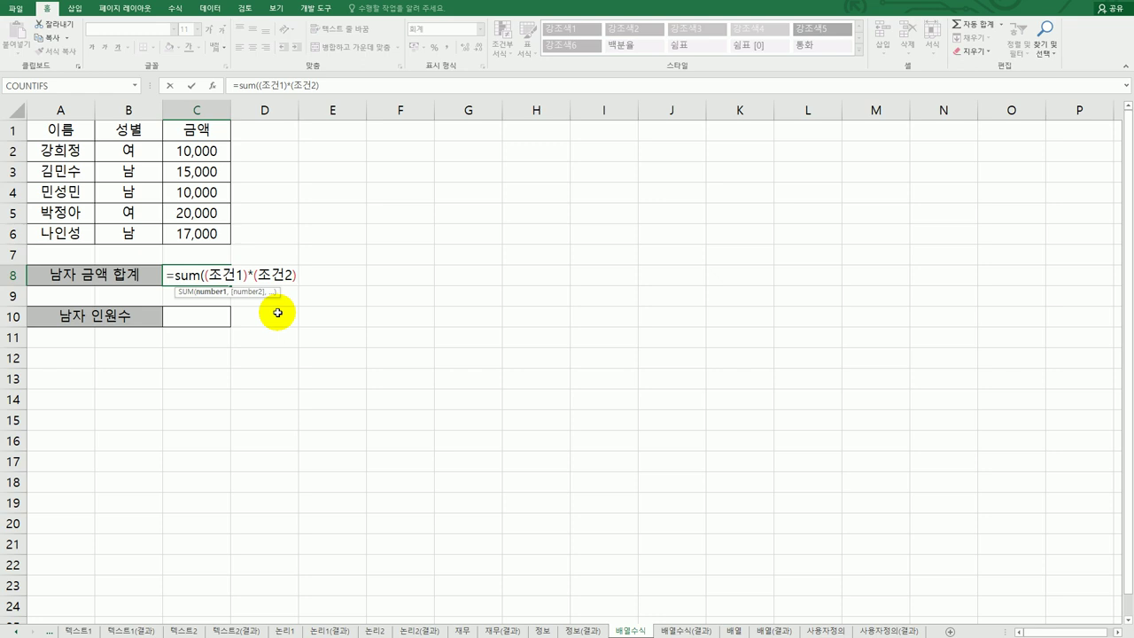
type("*(ㅈㅗ건3)")
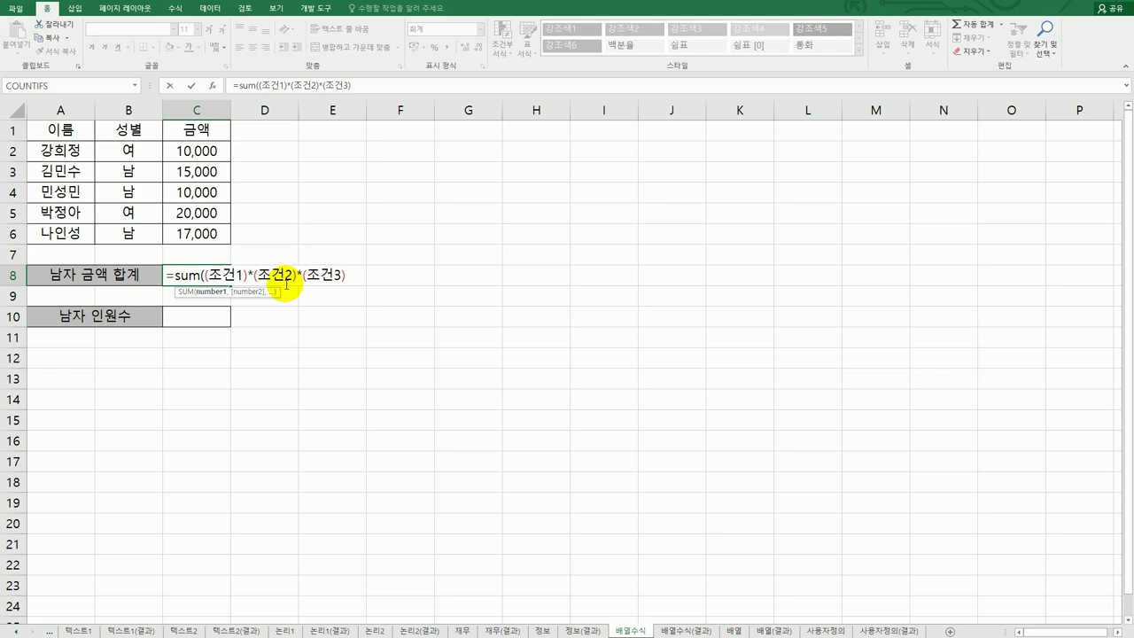
type("*합계를 구할범위)")
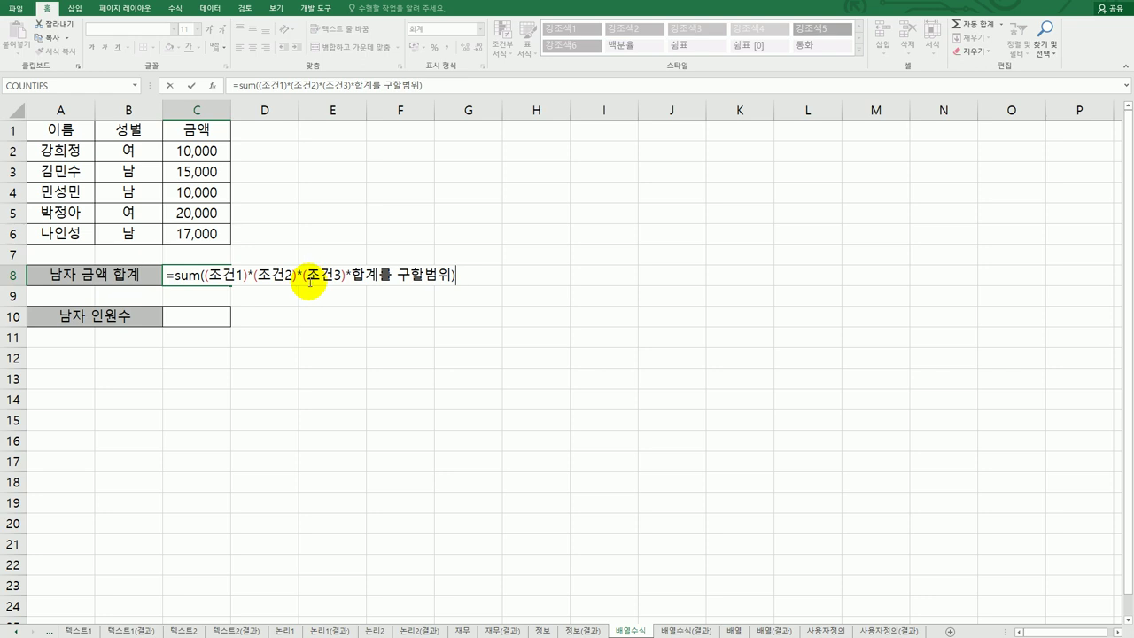
Replace the multiplication signs between the three placeholder conditions in C8's formula with plus signs
left_click(255, 276)
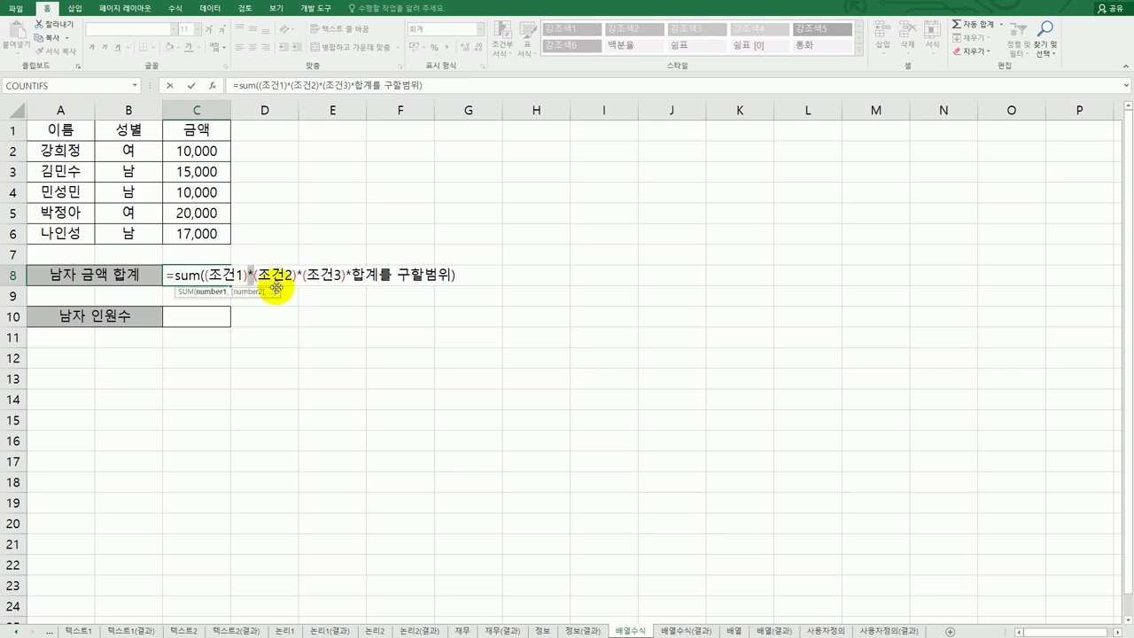
type("+")
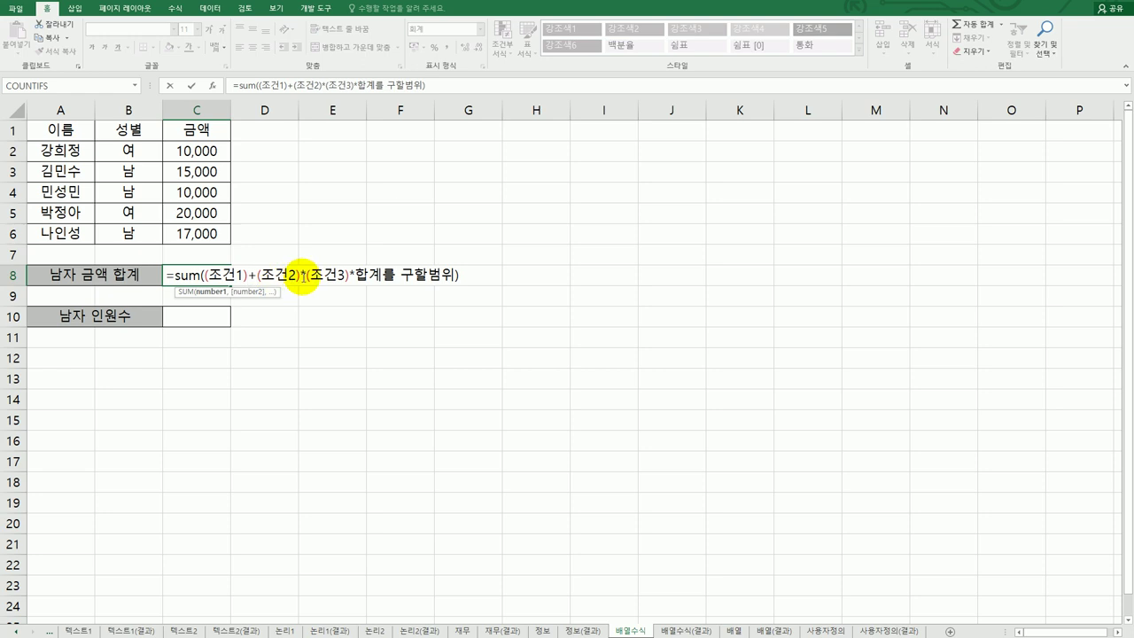
type("+")
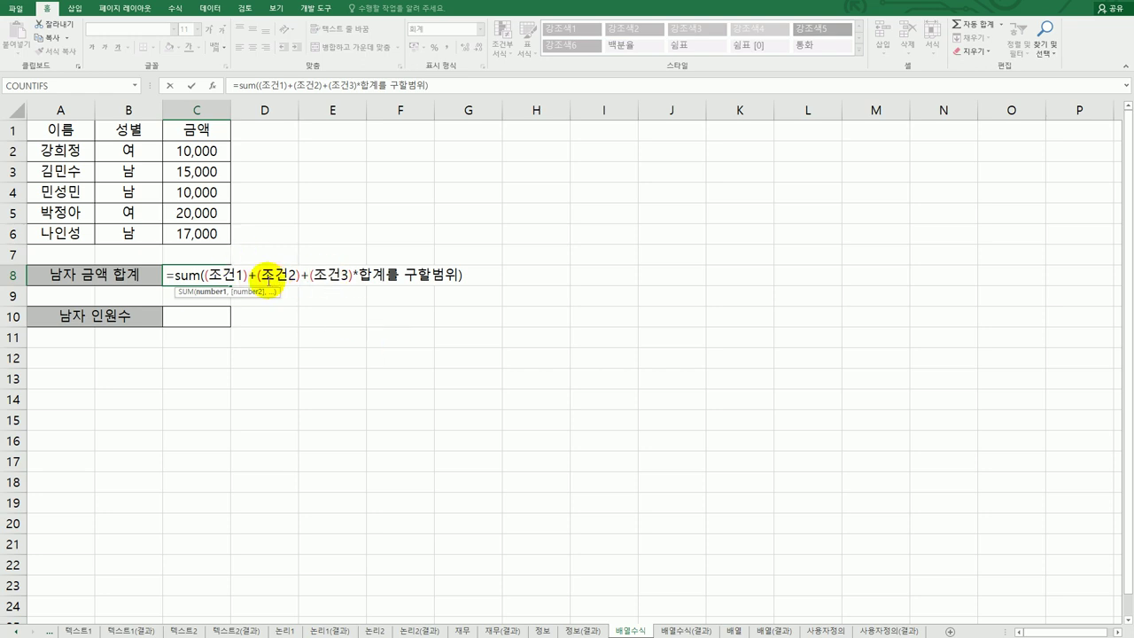
Remove the second and third placeholder conditions from C8's formula and replace 조건1 with B2:B6="남"
left_click_drag(248, 278, 352, 282)
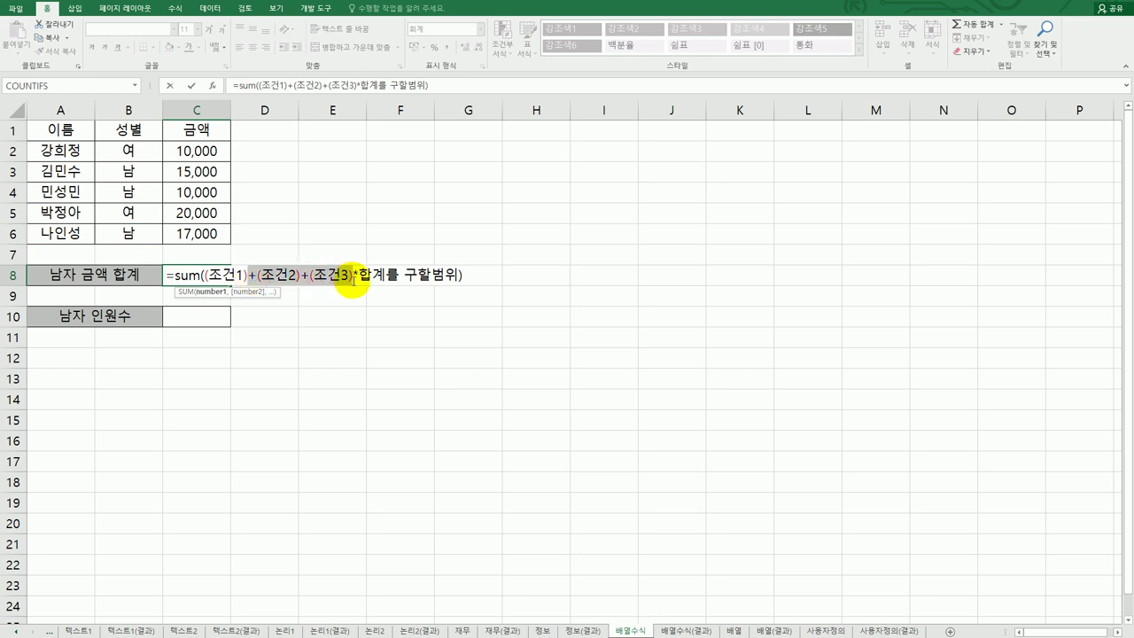
key("Delete")
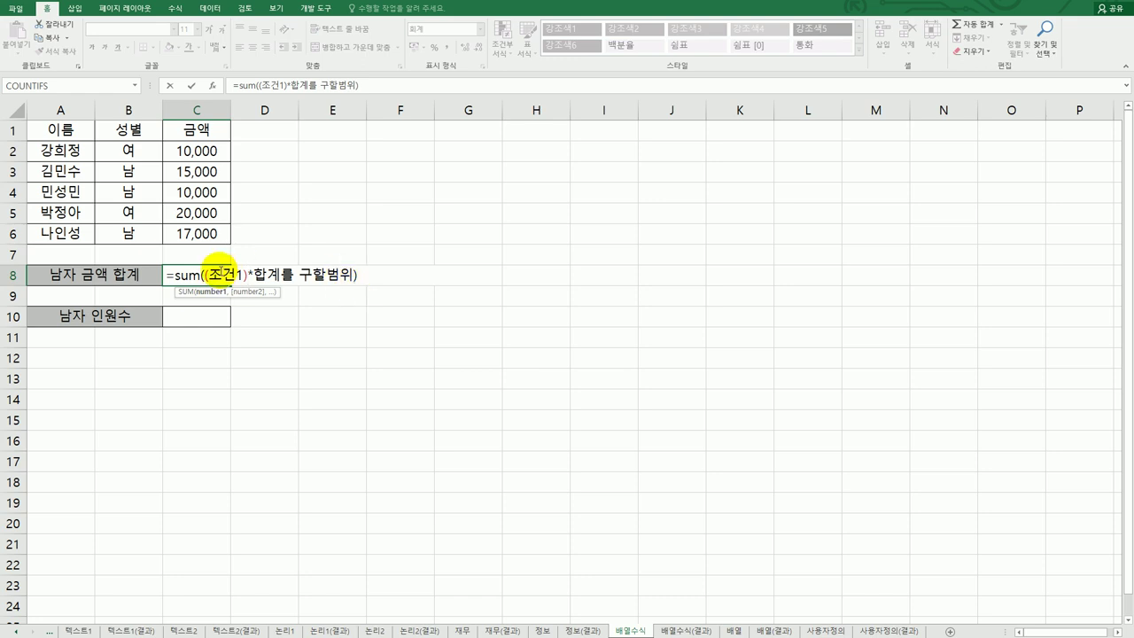
left_click_drag(206, 275, 241, 275)
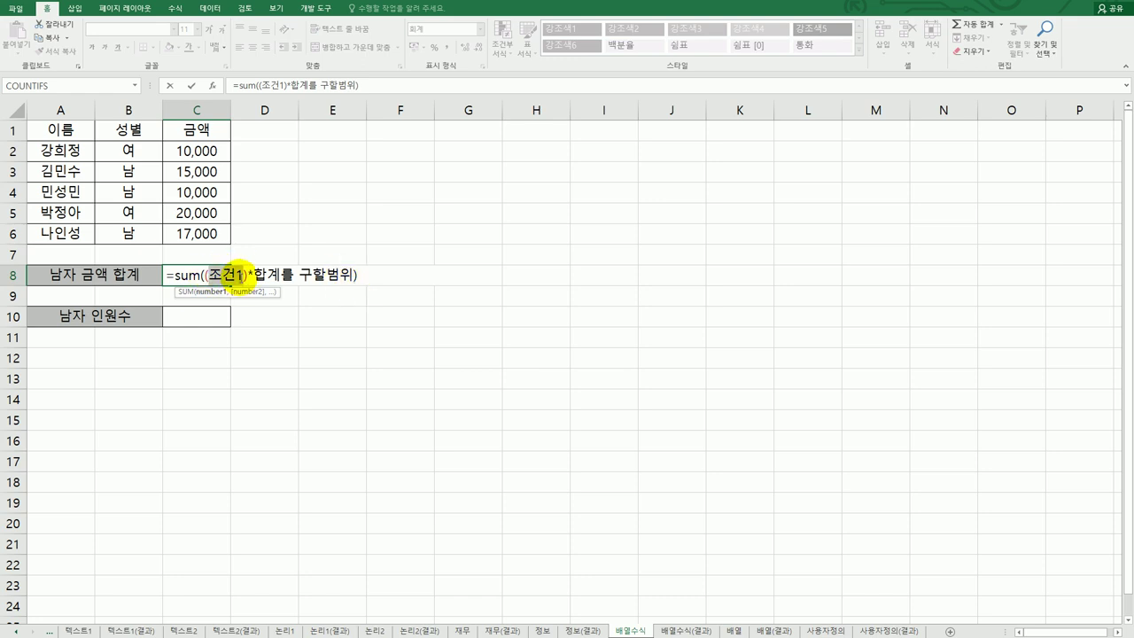
key("Delete")
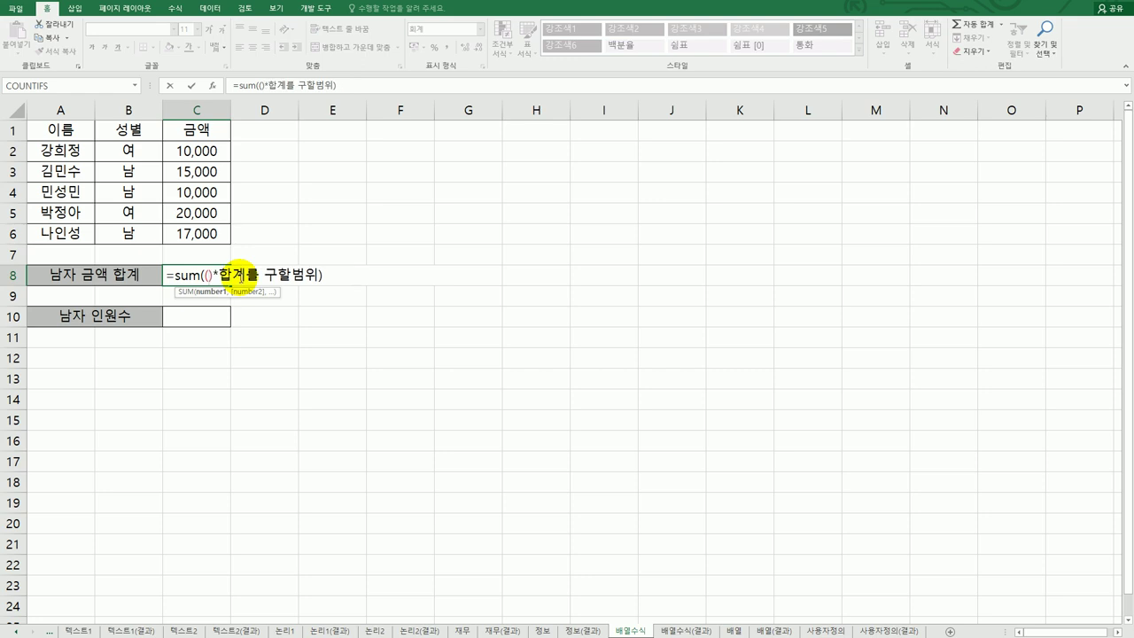
left_click_drag(142, 151, 142, 234)
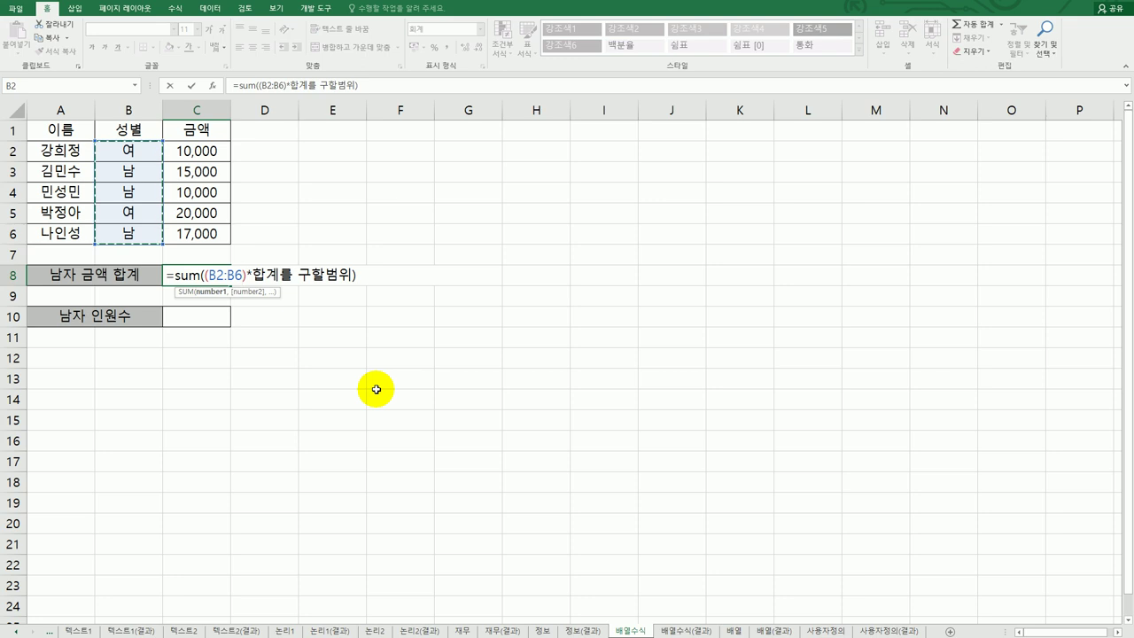
type("=")
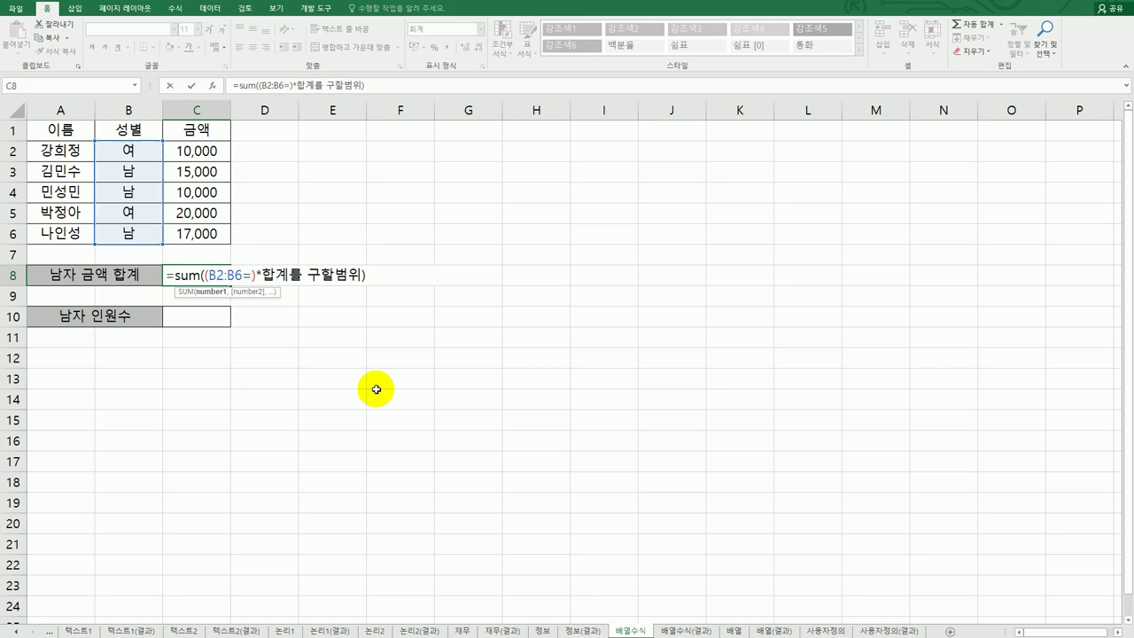
type("\"s")
key("BackSpace")
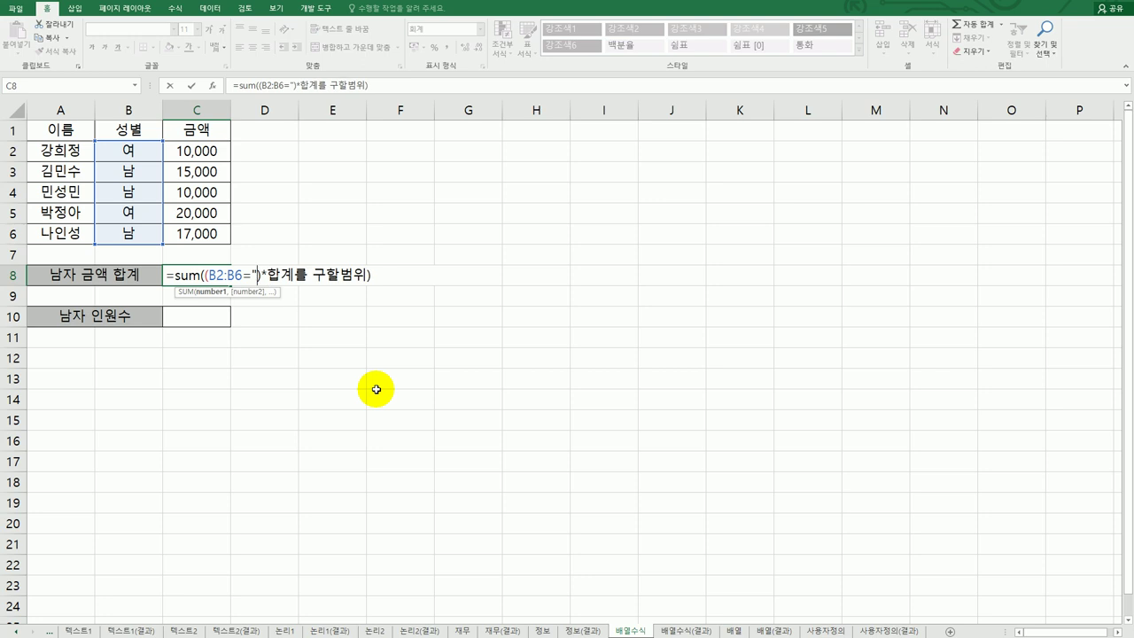
type("남\"")
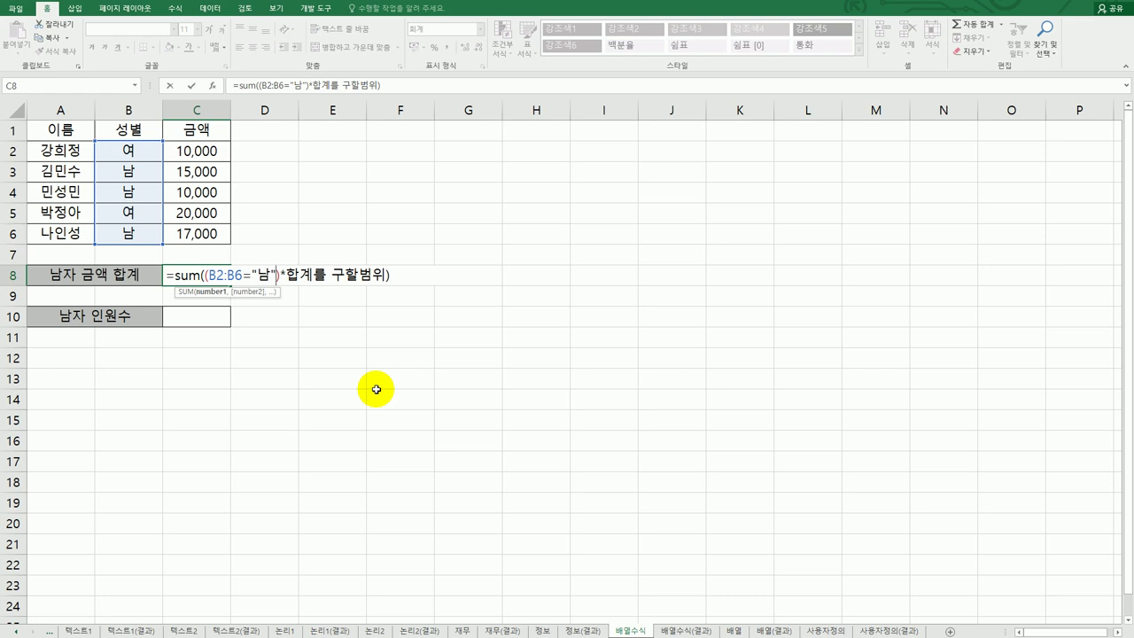
Replace the 합계를 구할범위 placeholder with C2:C6 and enter C8's formula as an array formula
left_click_drag(286, 275, 394, 274)
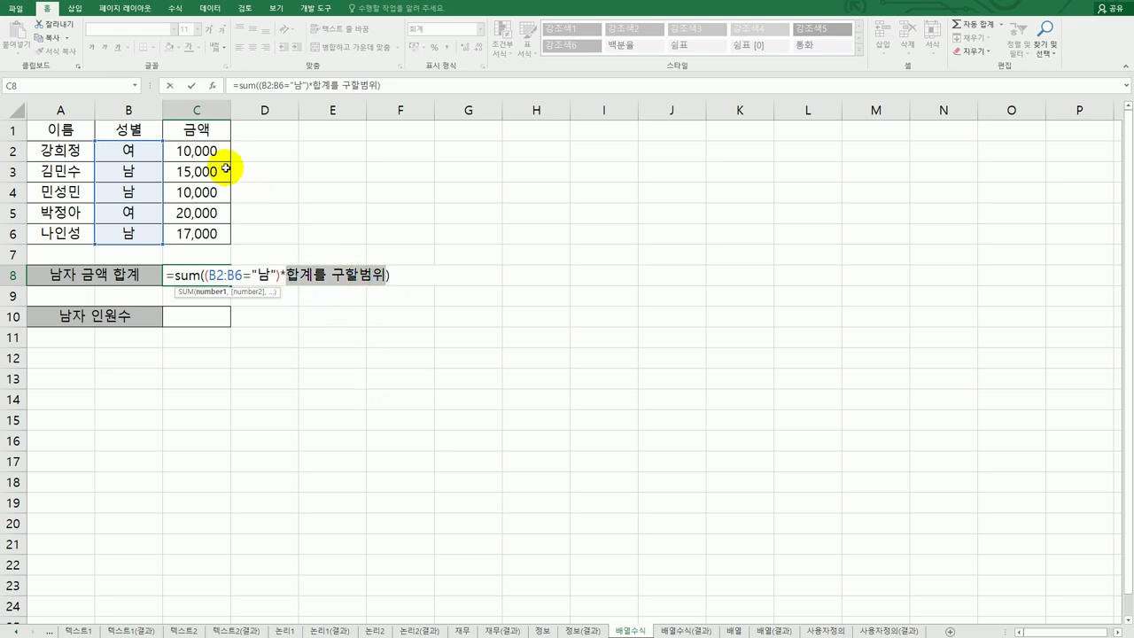
left_click_drag(215, 151, 216, 235)
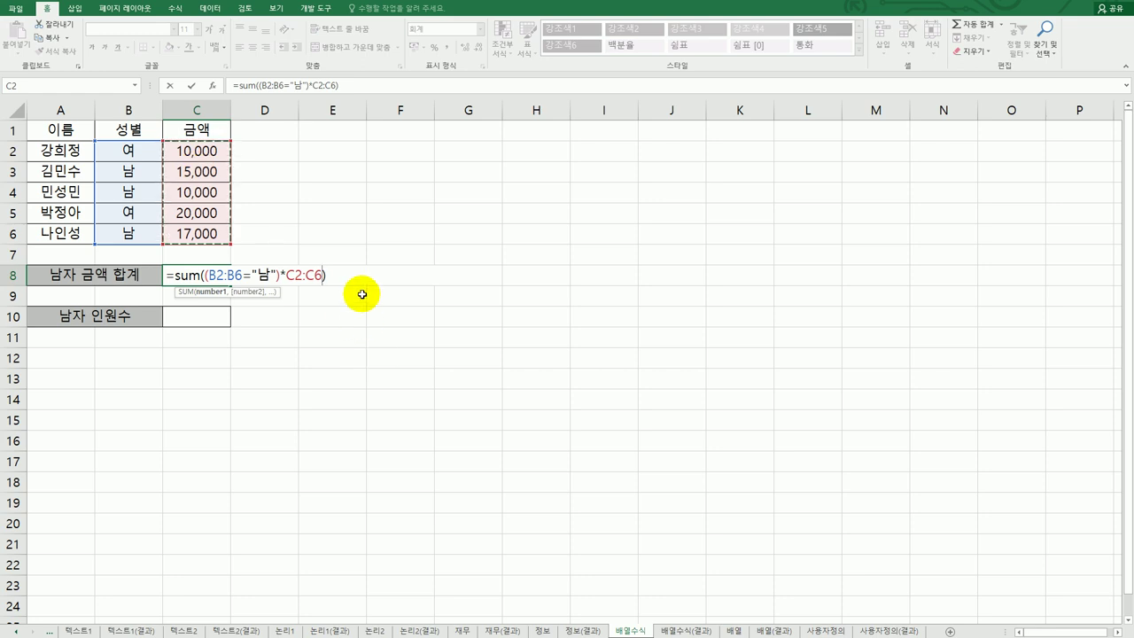
left_click(332, 278)
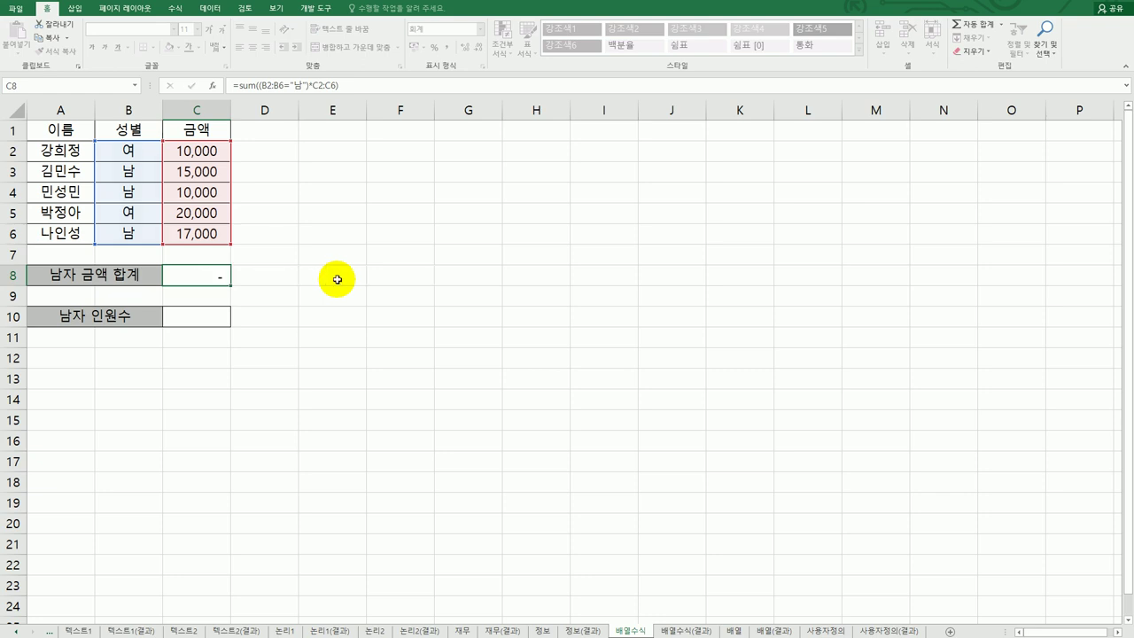
key("ctrl+shift+Return")
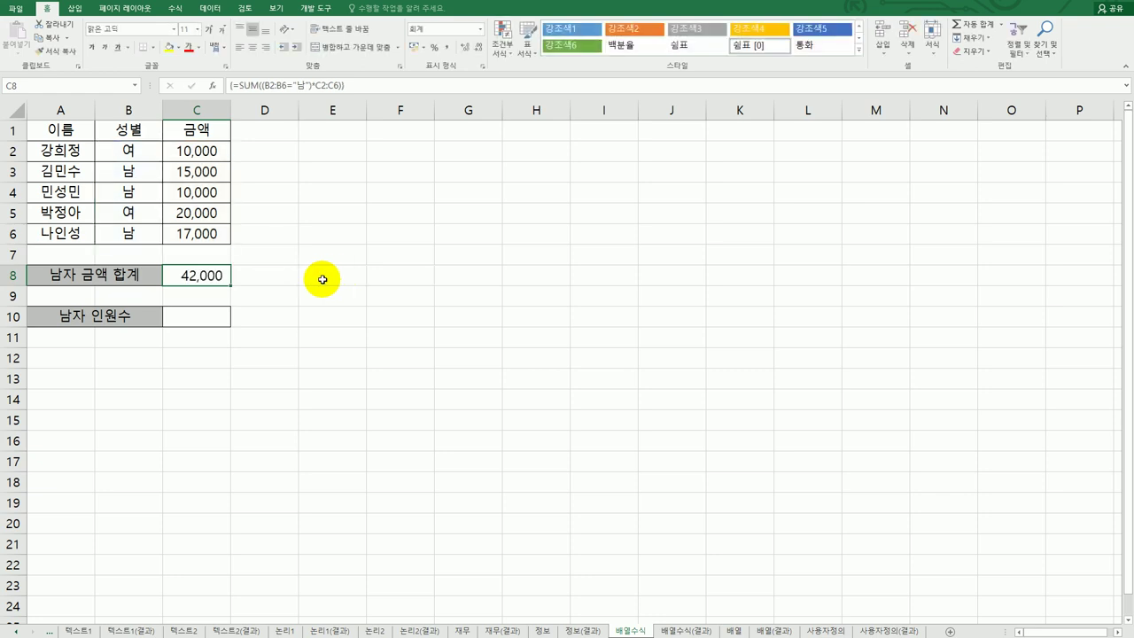
Review the array formula in C8 without changing it, and select C10, the 남자 인원수 result cell
double_click(219, 277)
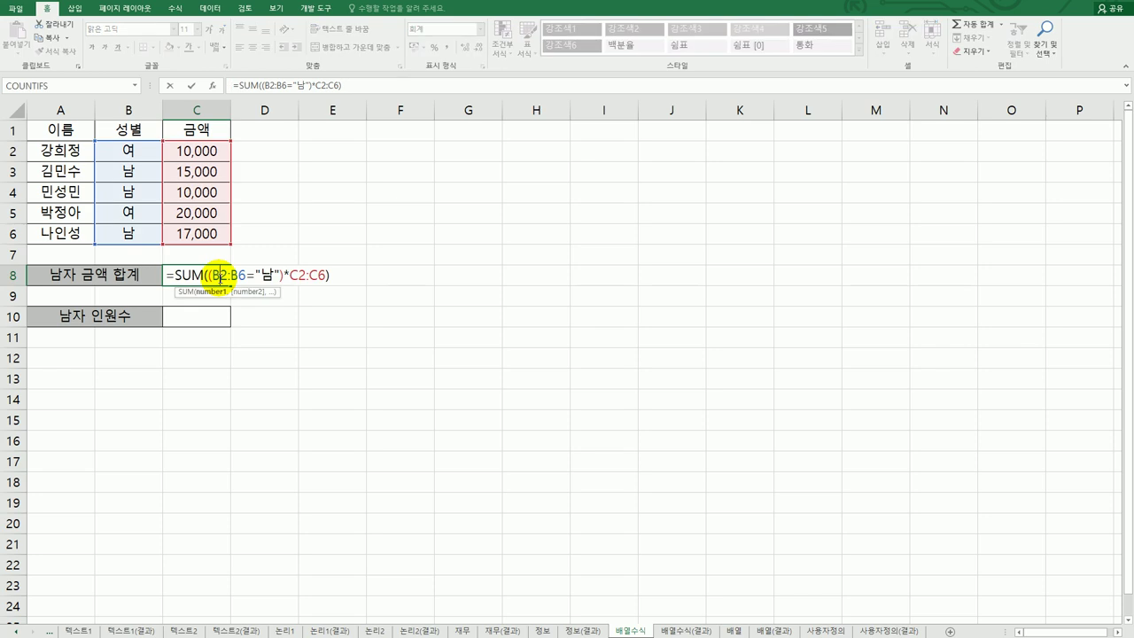
key("Escape")
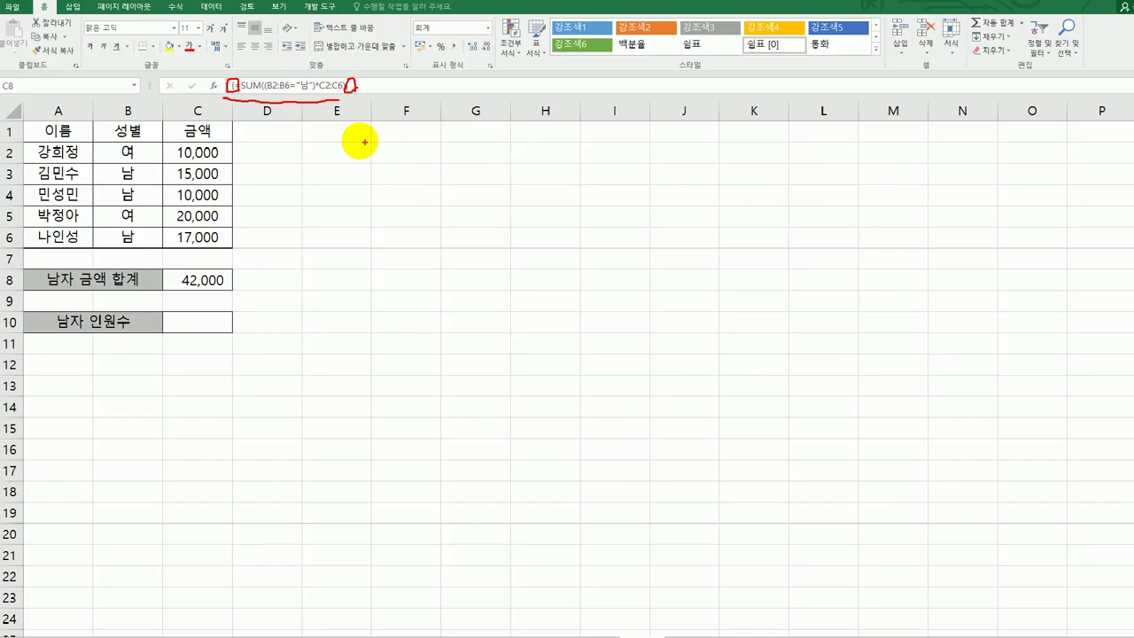
left_click(210, 317)
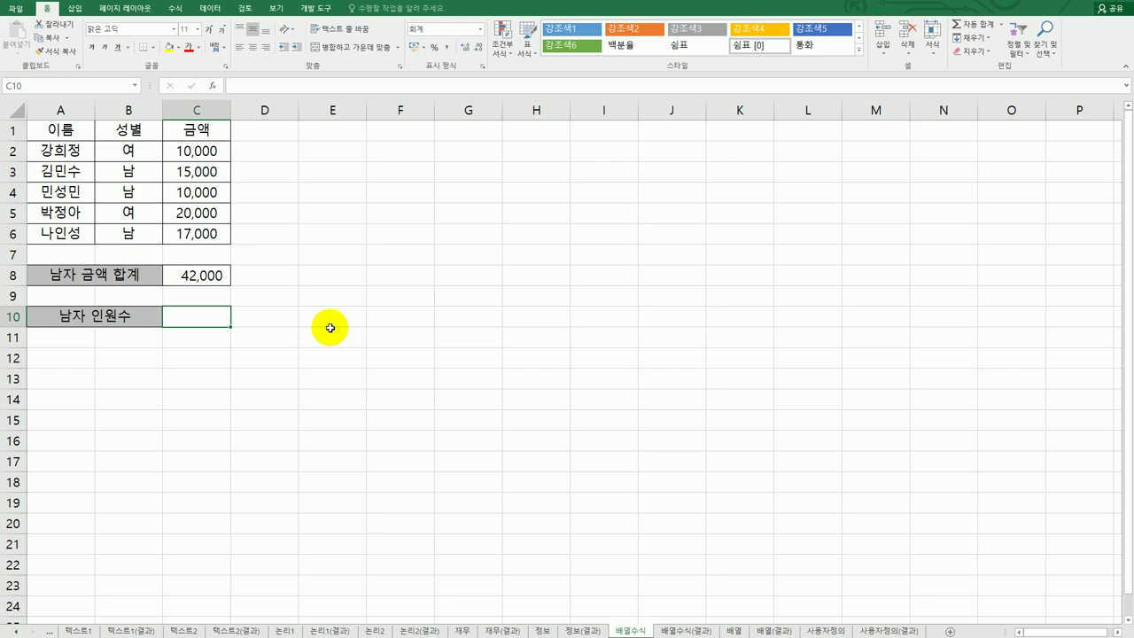
left_click(210, 272)
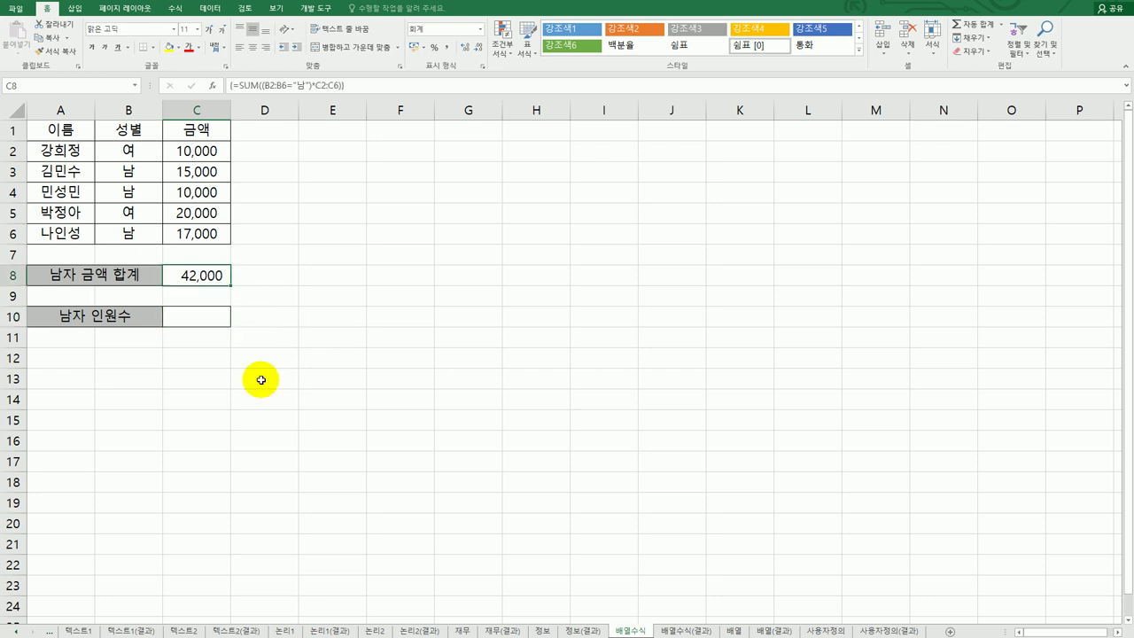
left_click(207, 316)
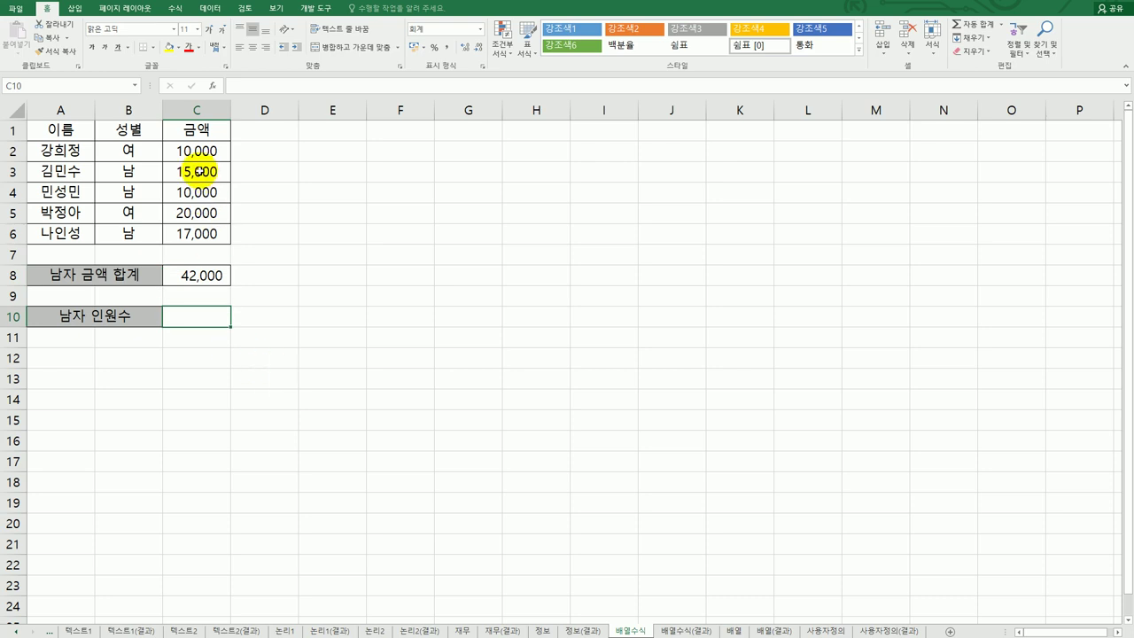
left_click(190, 277)
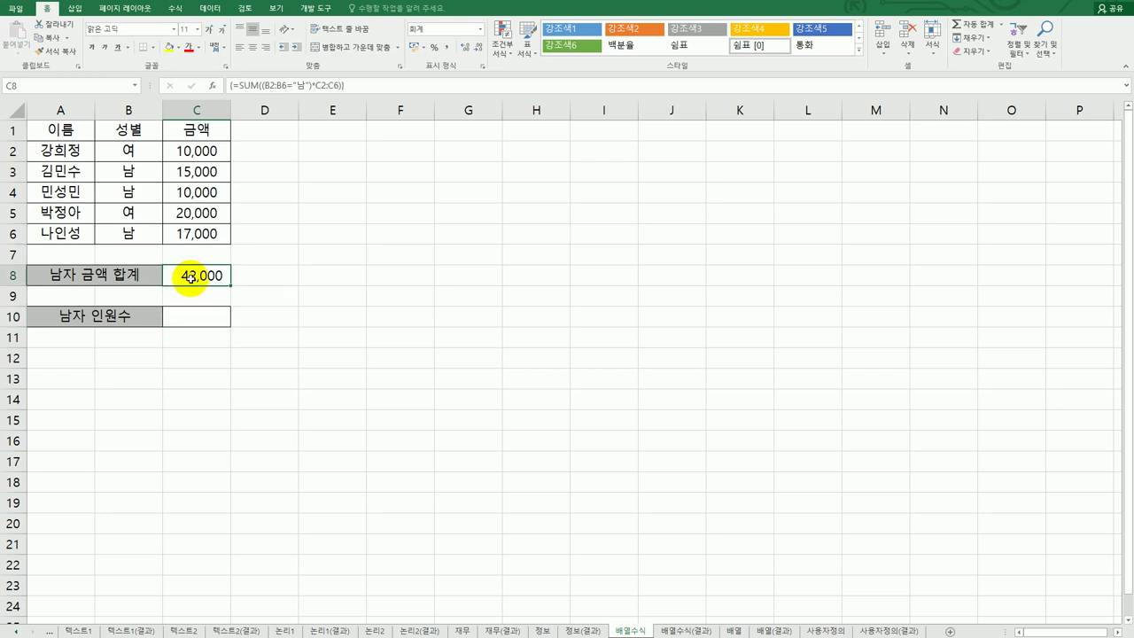
left_click(177, 316)
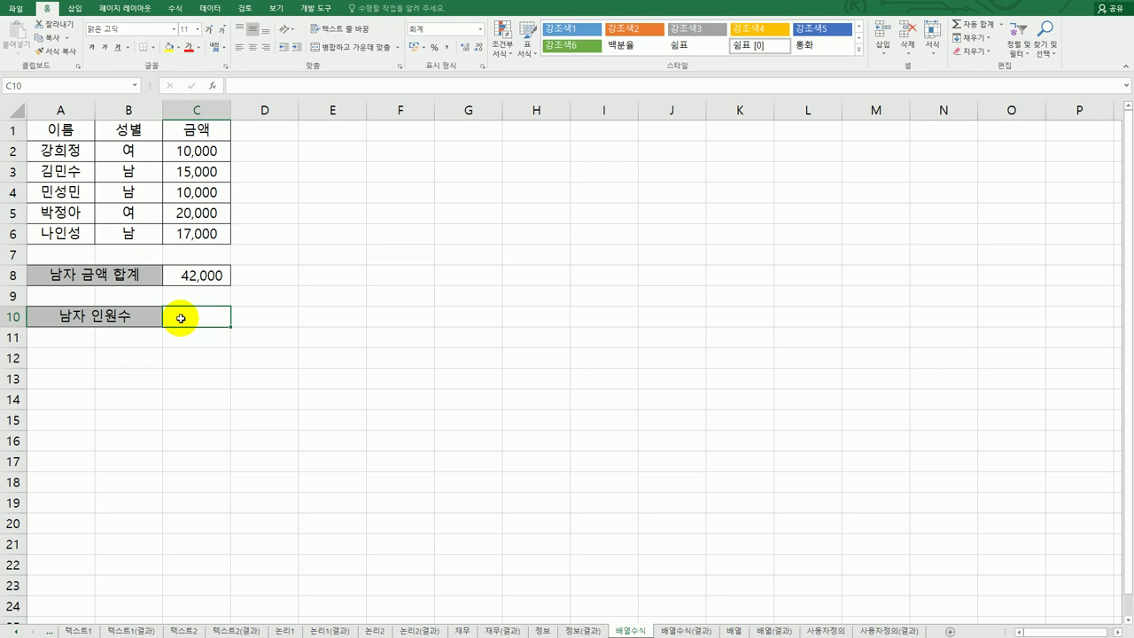
Enter the array formula =SUM((B2:B6="남")*1) in C10
type("=")
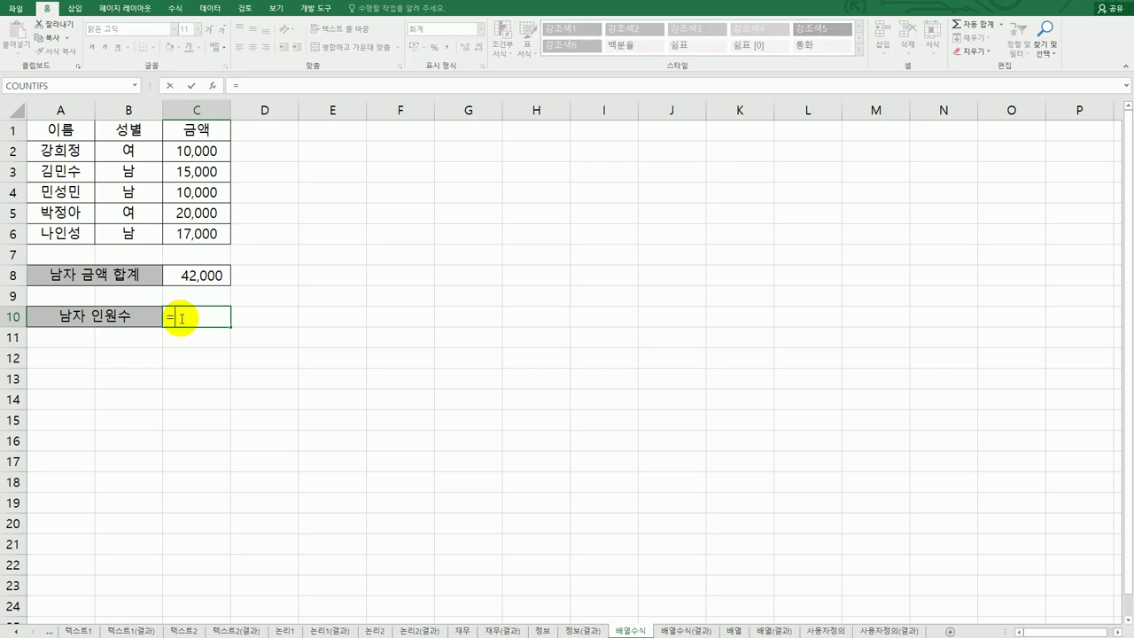
type("ㄴ")
key("BackSpace")
type("sum(")
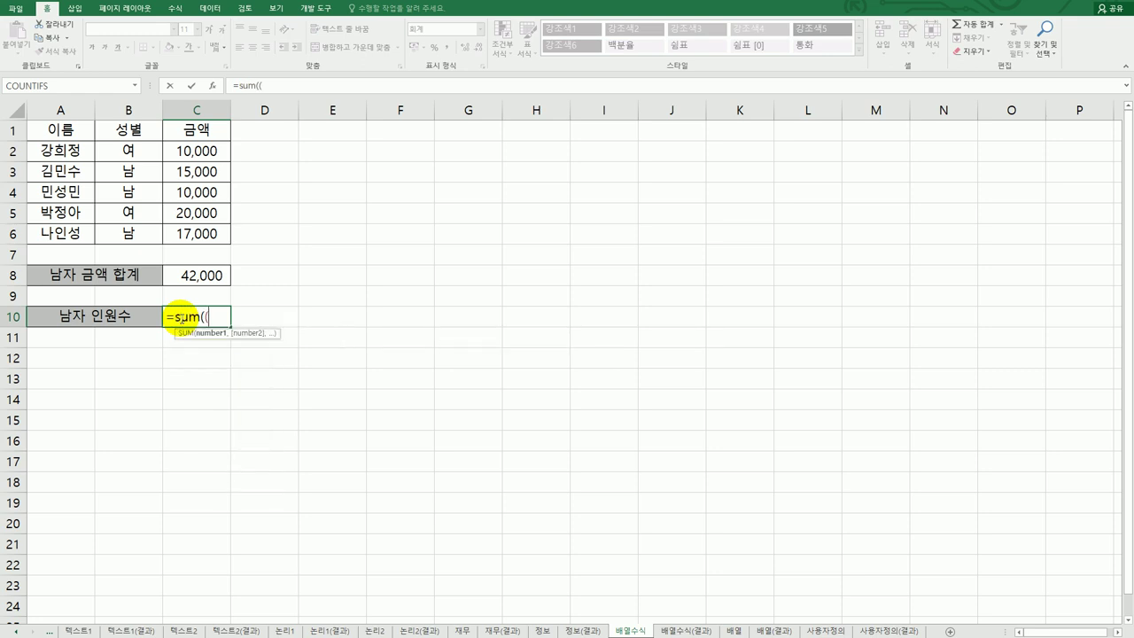
type("(")
left_click_drag(128, 151, 124, 237)
type("=\"남\"")
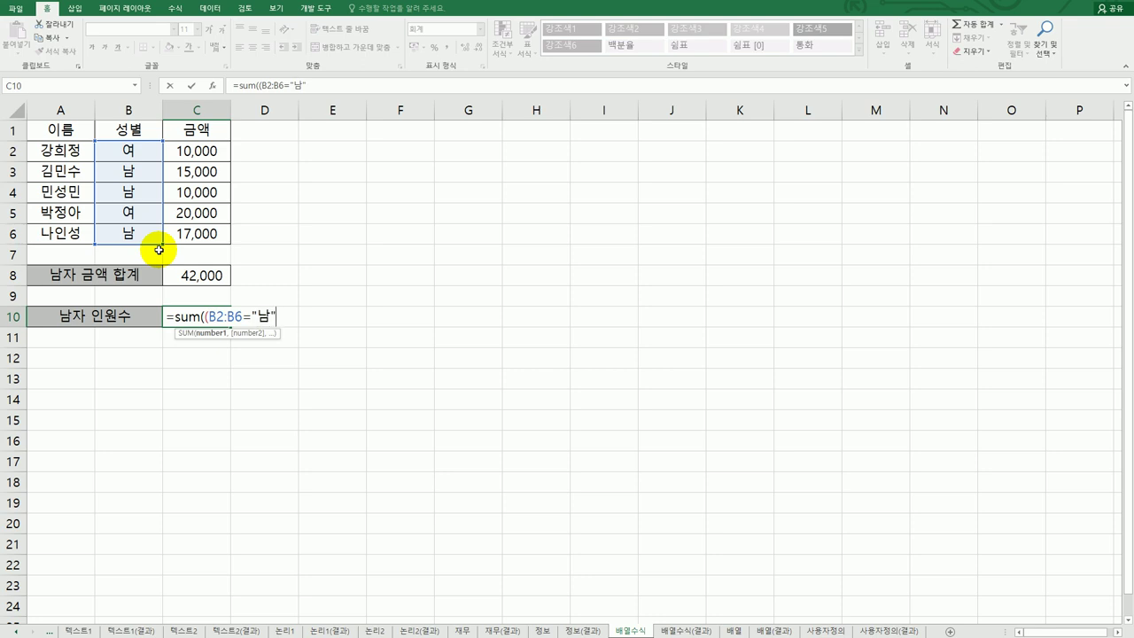
type(")*")
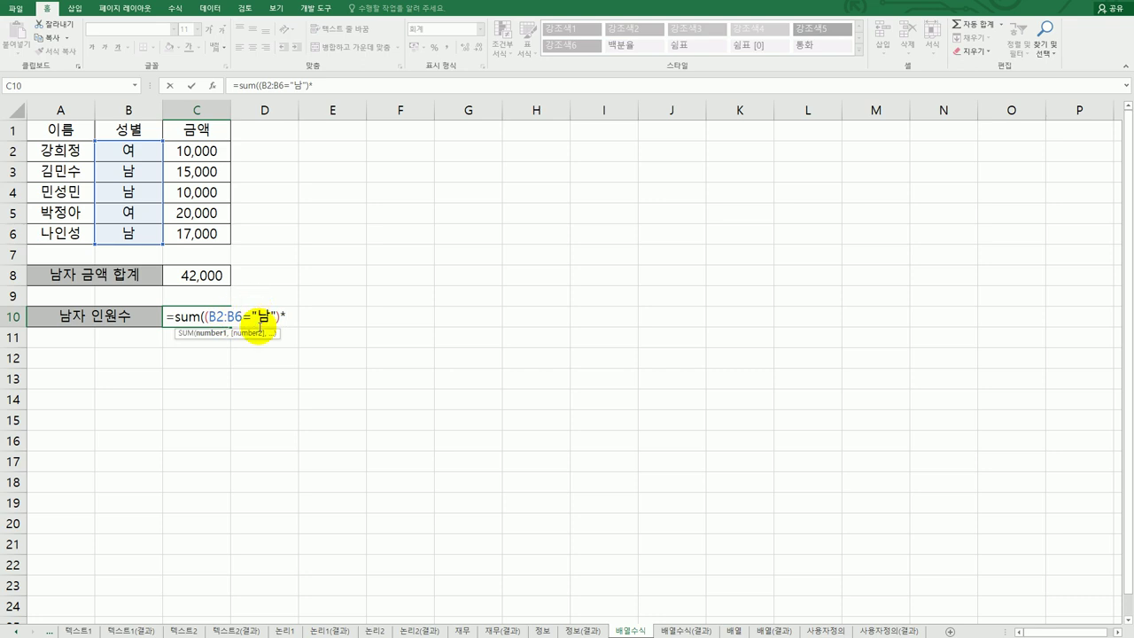
type("1")
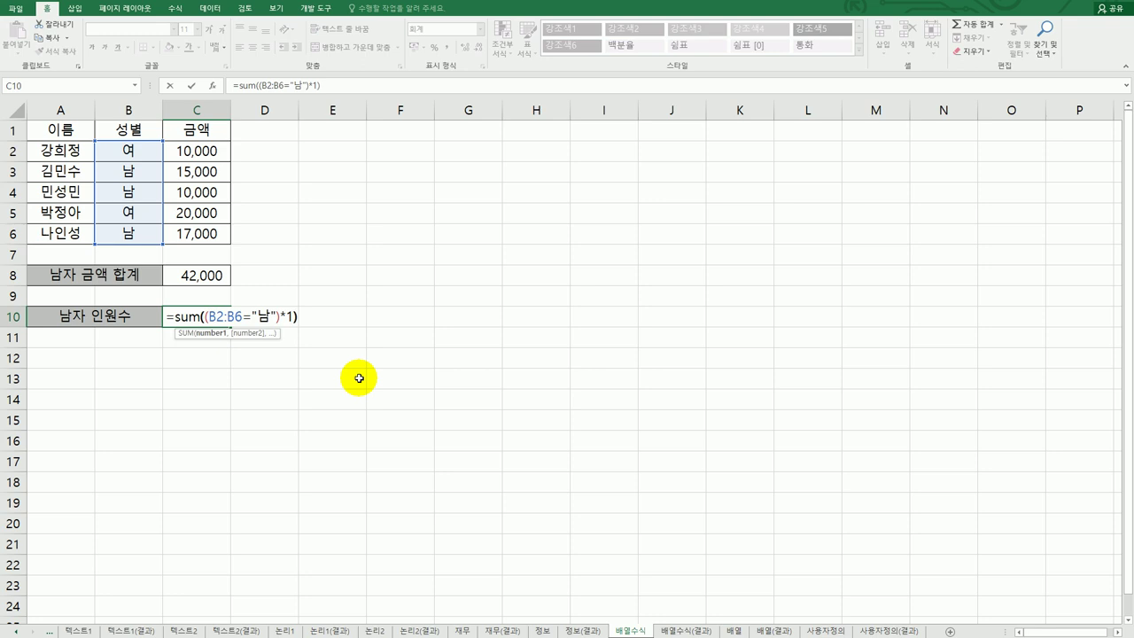
key("End")
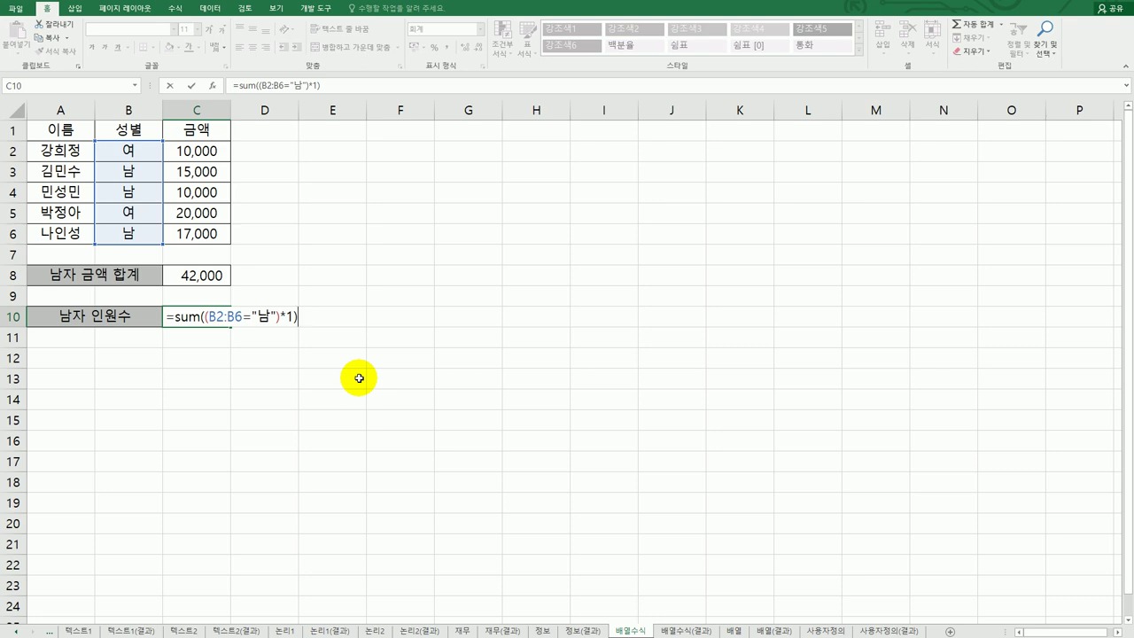
key("ctrl+shift+Return")
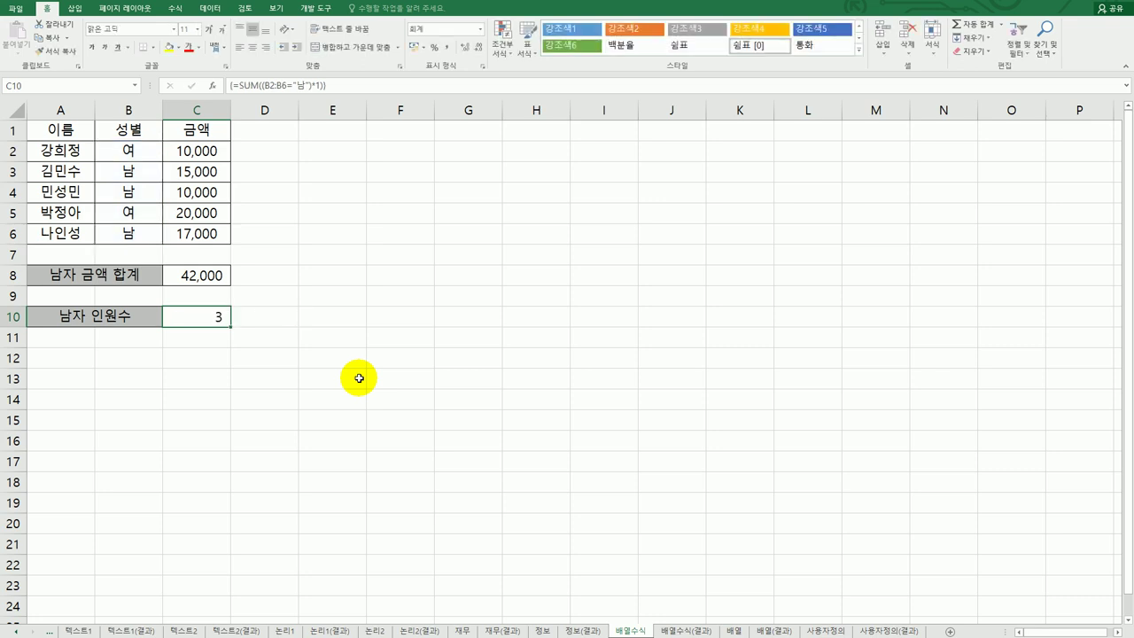
Check the 남 entries in the 성별 column against the 남자 인원수 result in C10
left_click(145, 175)
left_click(139, 196)
left_click(135, 232)
left_click(209, 310)
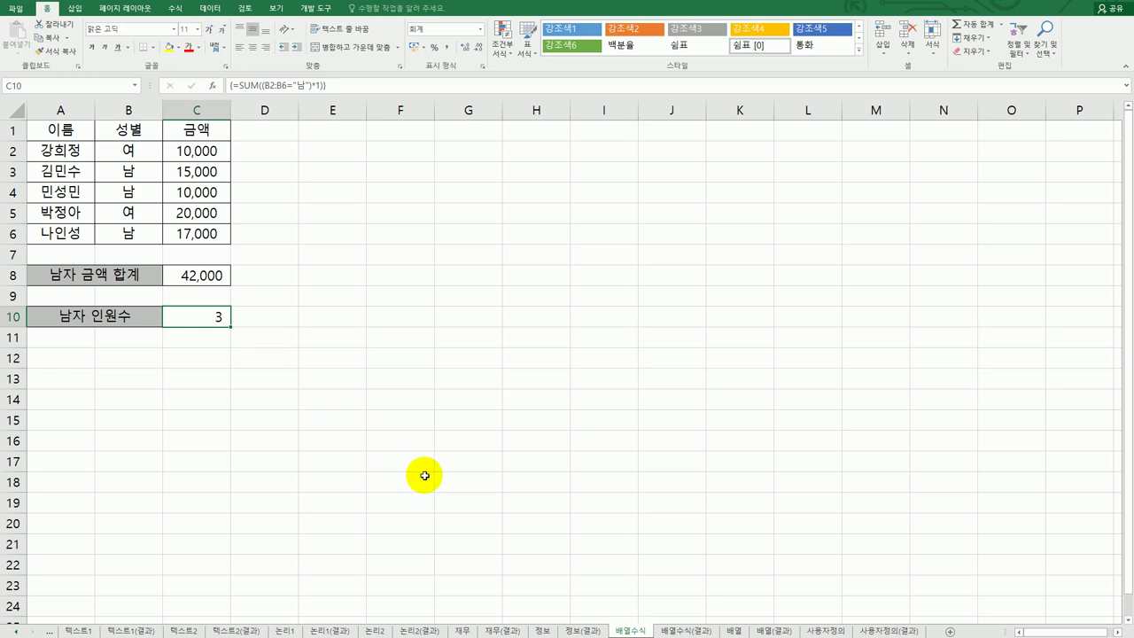
Switch to the 배열 sheet and show 표1
left_click(630, 631)
left_click(673, 631)
left_click(629, 631)
left_click(679, 631)
left_click(734, 631)
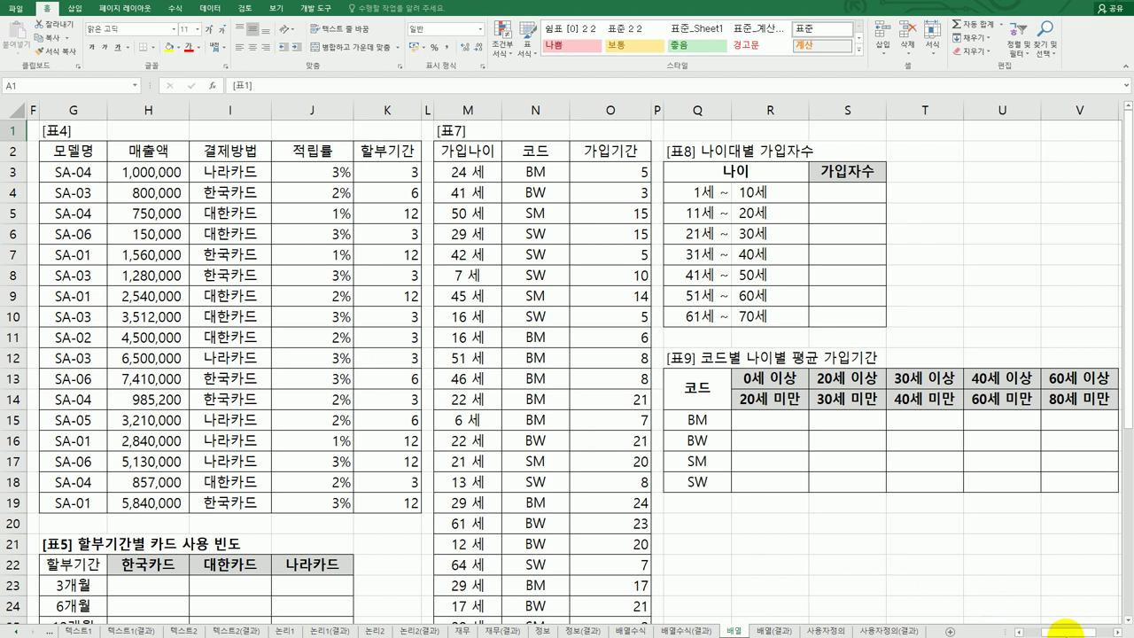
left_click_drag(1045, 629, 1029, 630)
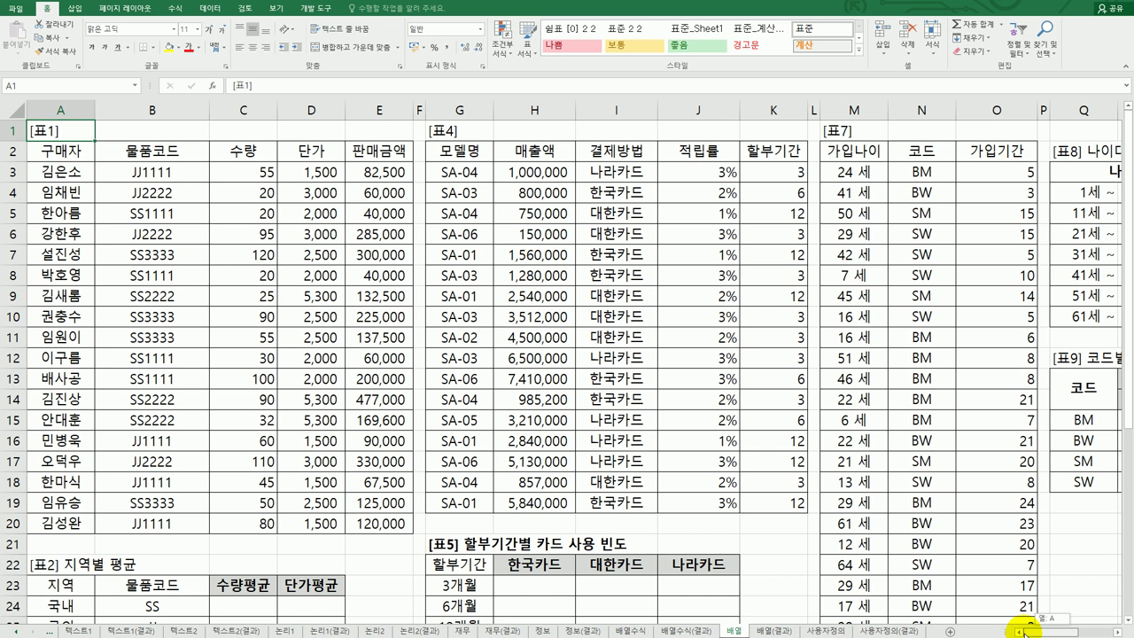
Examine the 수량 and 단가 columns of 표1 and the empty average cells C24:D25 of 표2
left_click(249, 158)
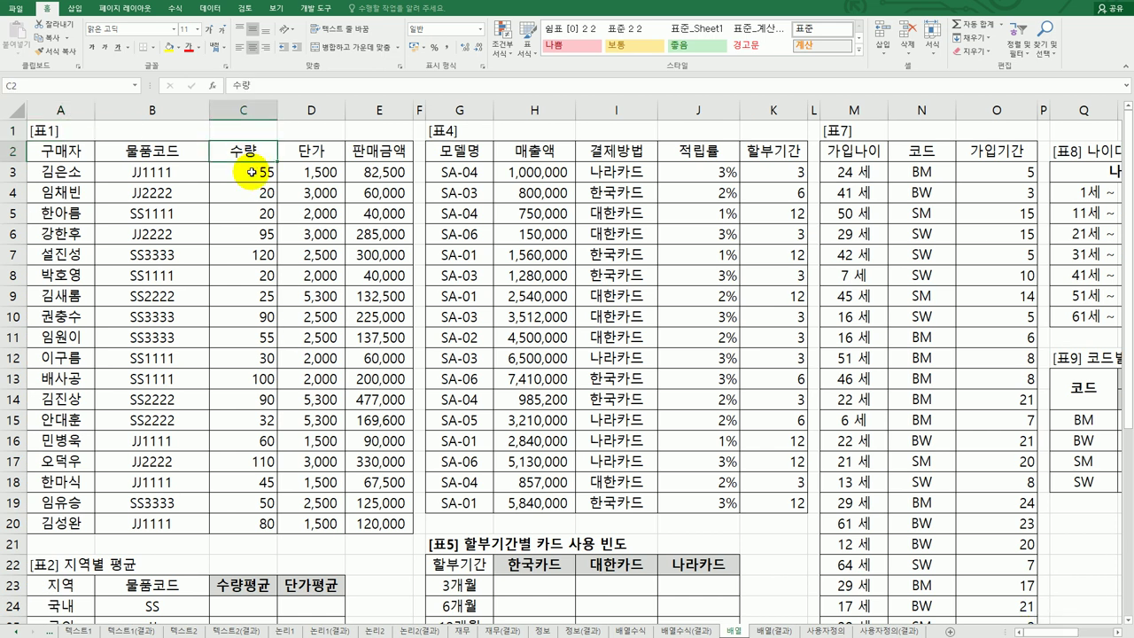
left_click(294, 152)
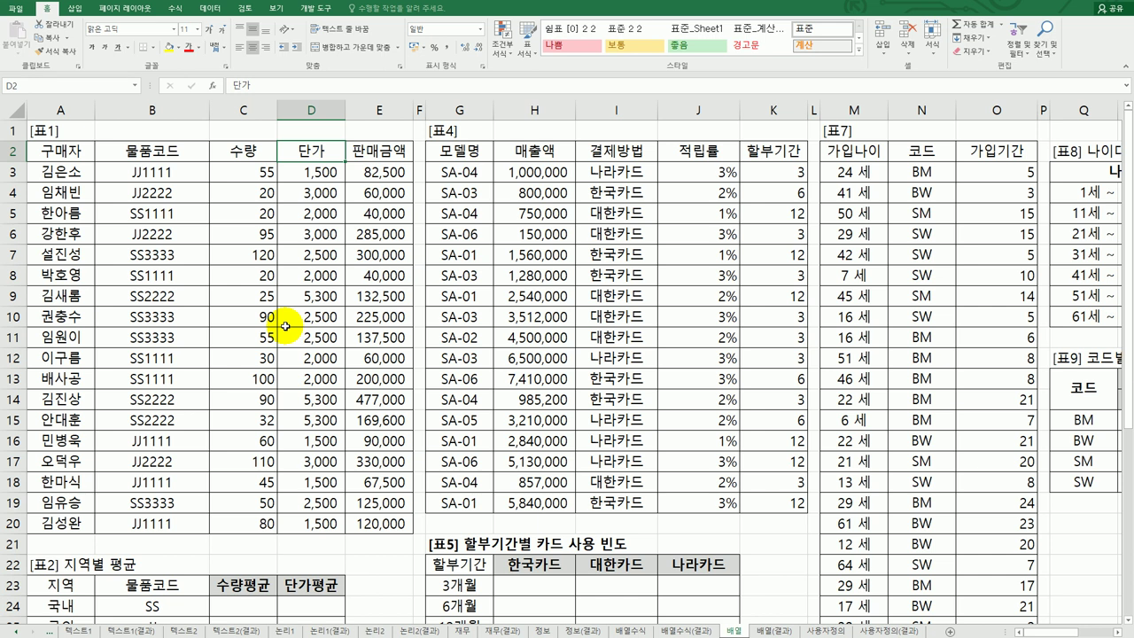
scroll(286, 327, "down", 2)
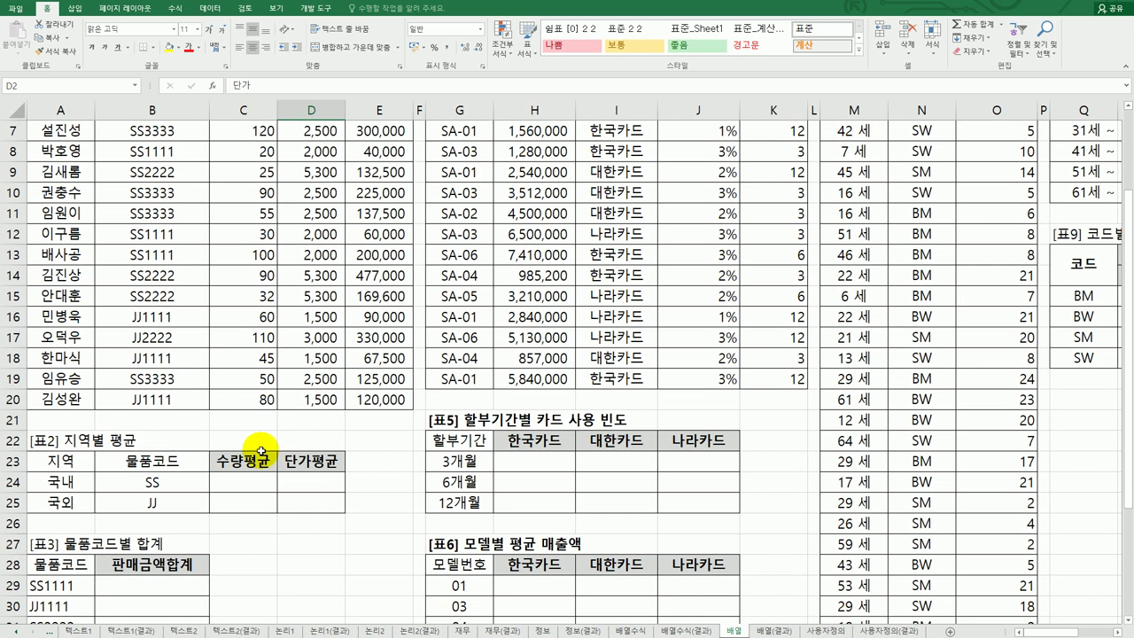
left_click_drag(252, 488, 298, 504)
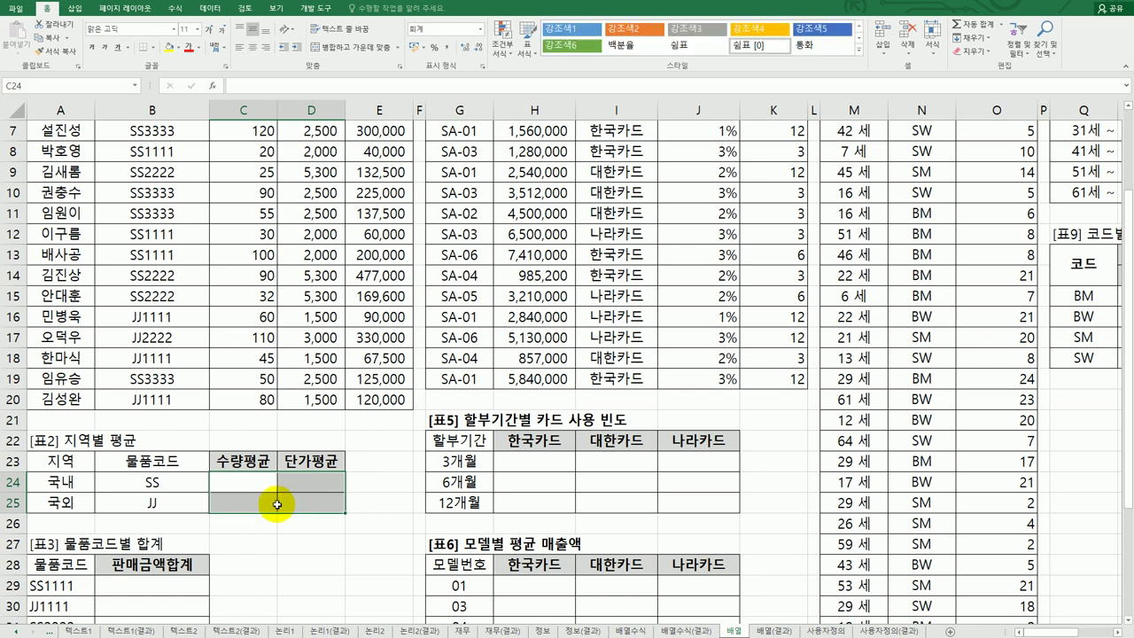
scroll(62, 495, "up", 2)
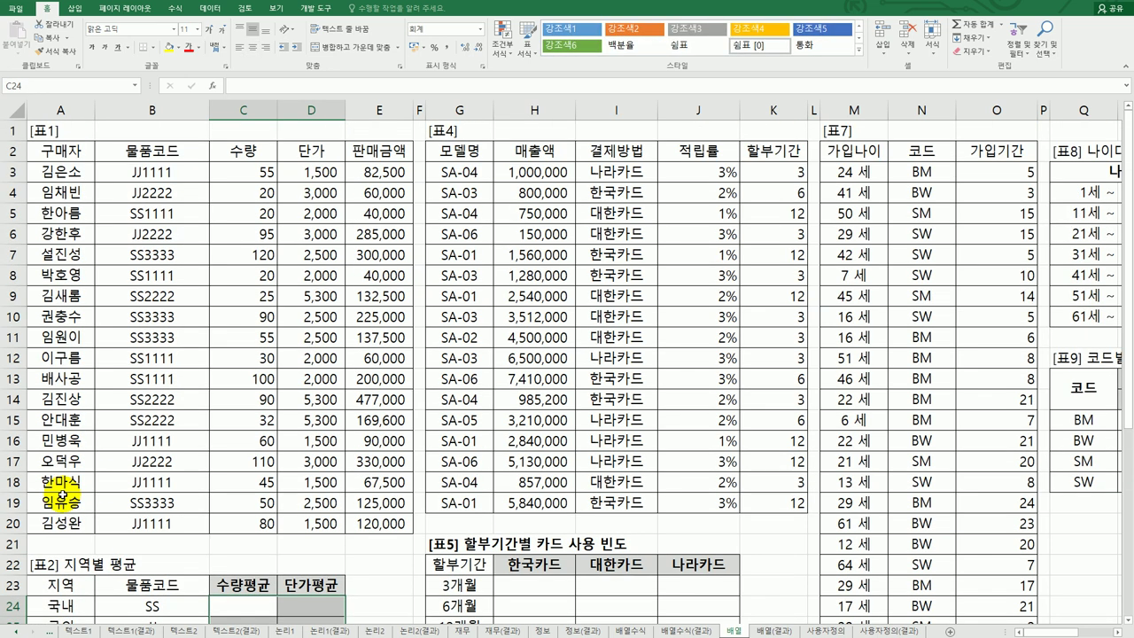
scroll(62, 495, "down", 4)
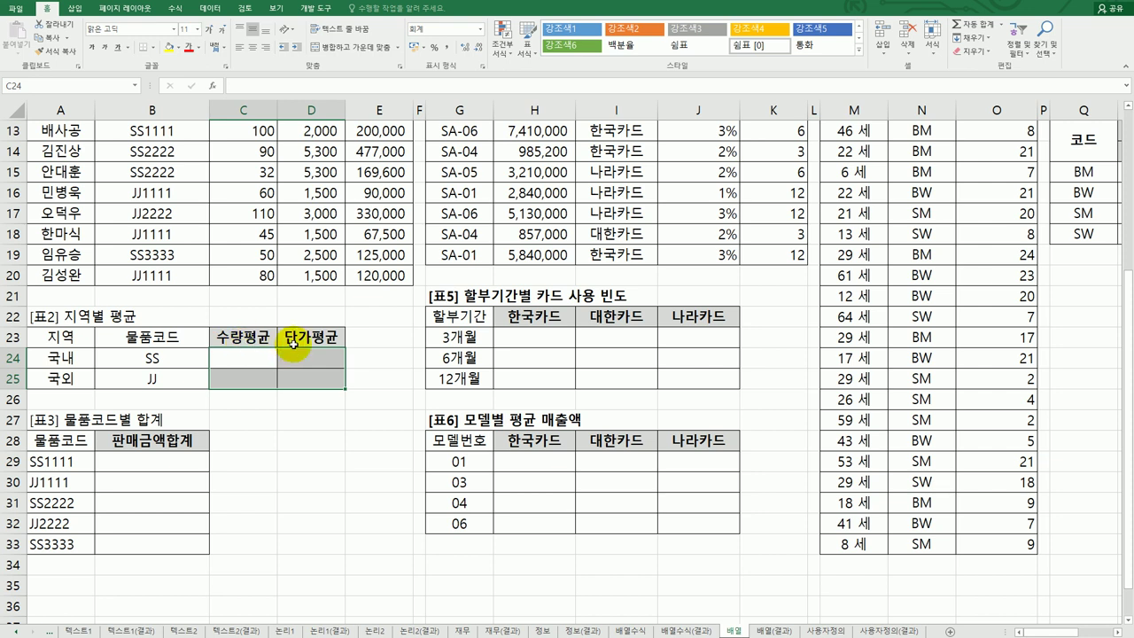
Compare the 물품코드 values in B3:B20 of 표1 with the region codes SS and JJ in 표2
left_click_drag(80, 358, 78, 381)
scroll(177, 367, "up", 4)
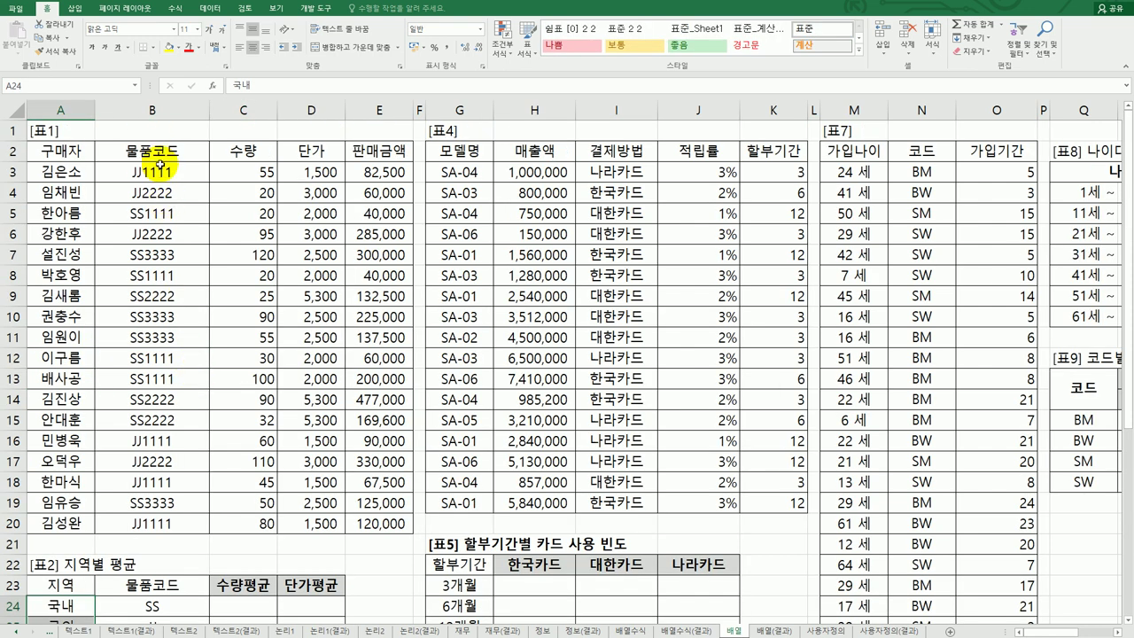
left_click_drag(157, 172, 149, 523)
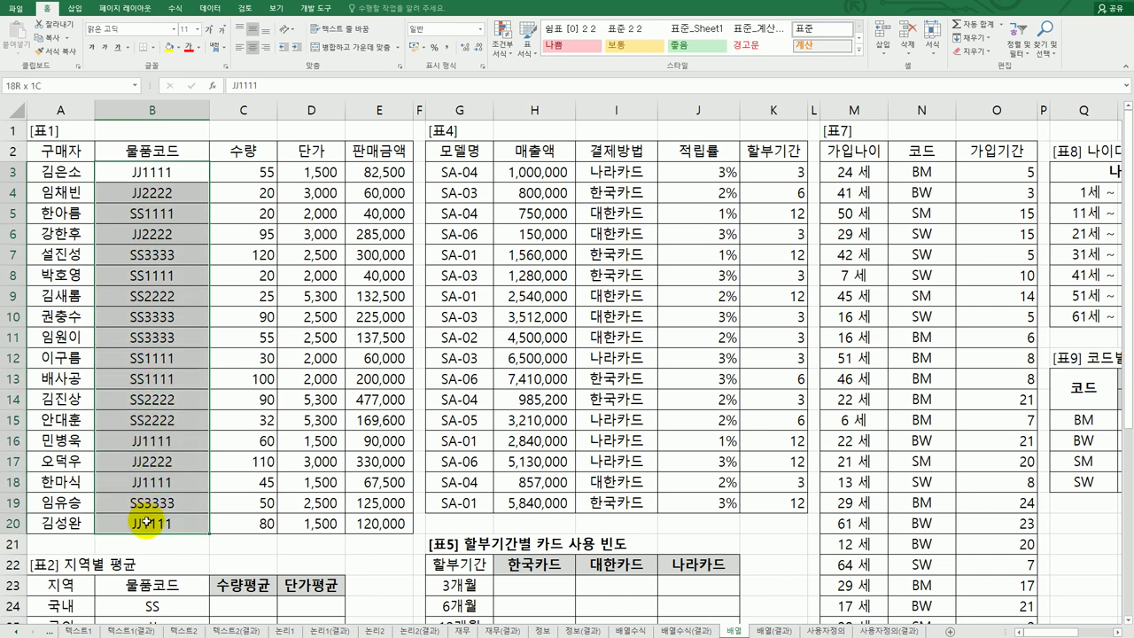
scroll(245, 490, "down", 2)
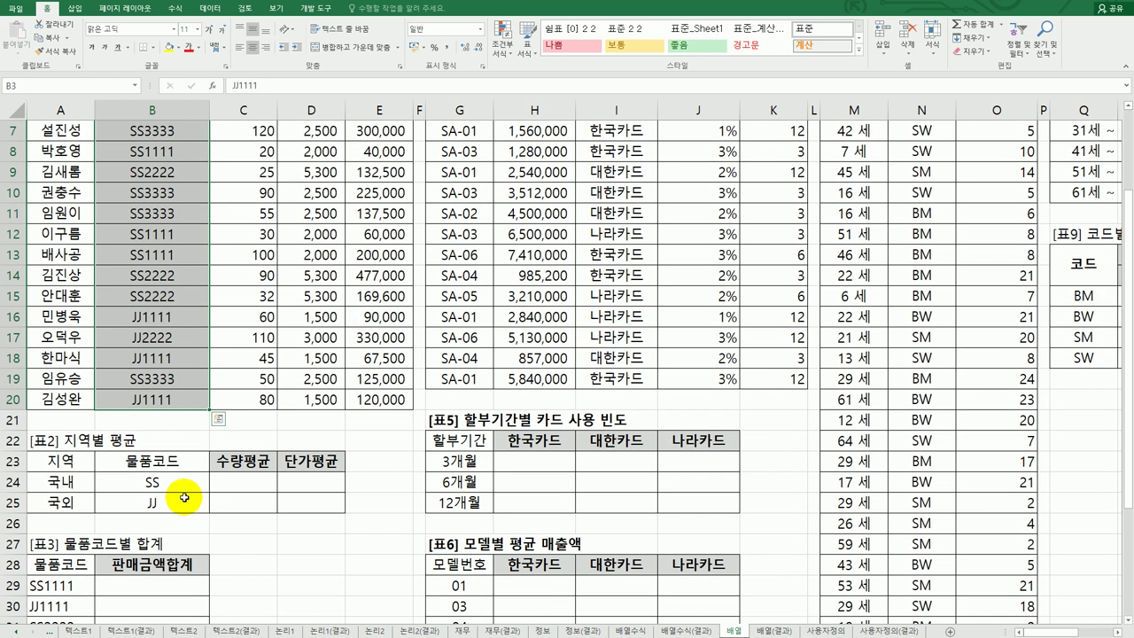
left_click_drag(163, 482, 159, 503)
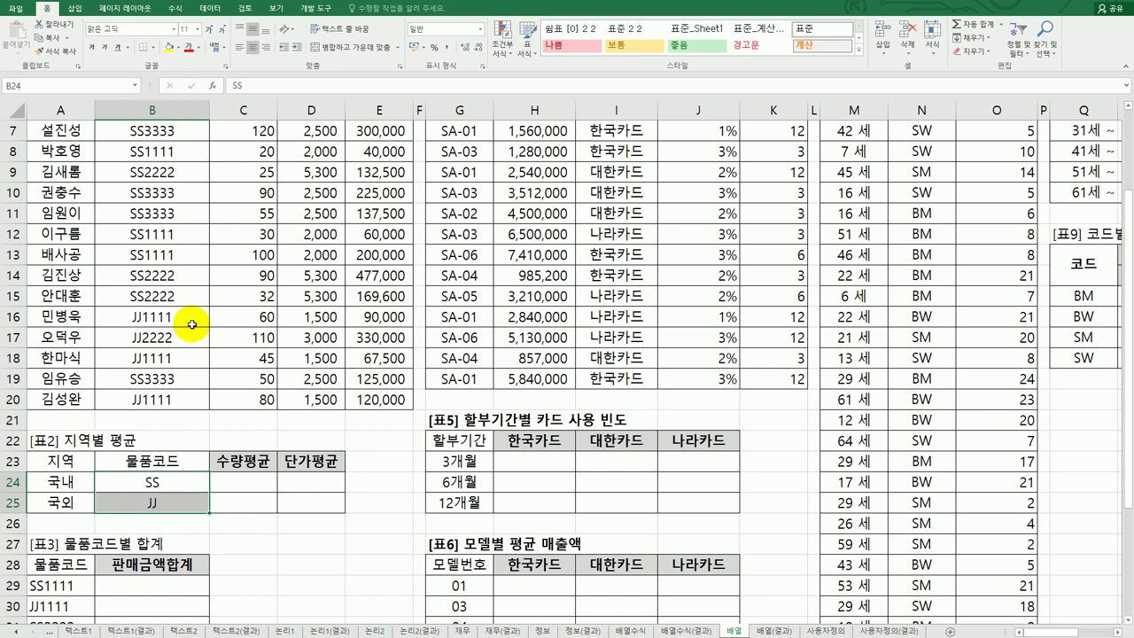
scroll(192, 324, "up", 2)
left_click_drag(191, 172, 160, 528)
scroll(160, 543, "down", 2)
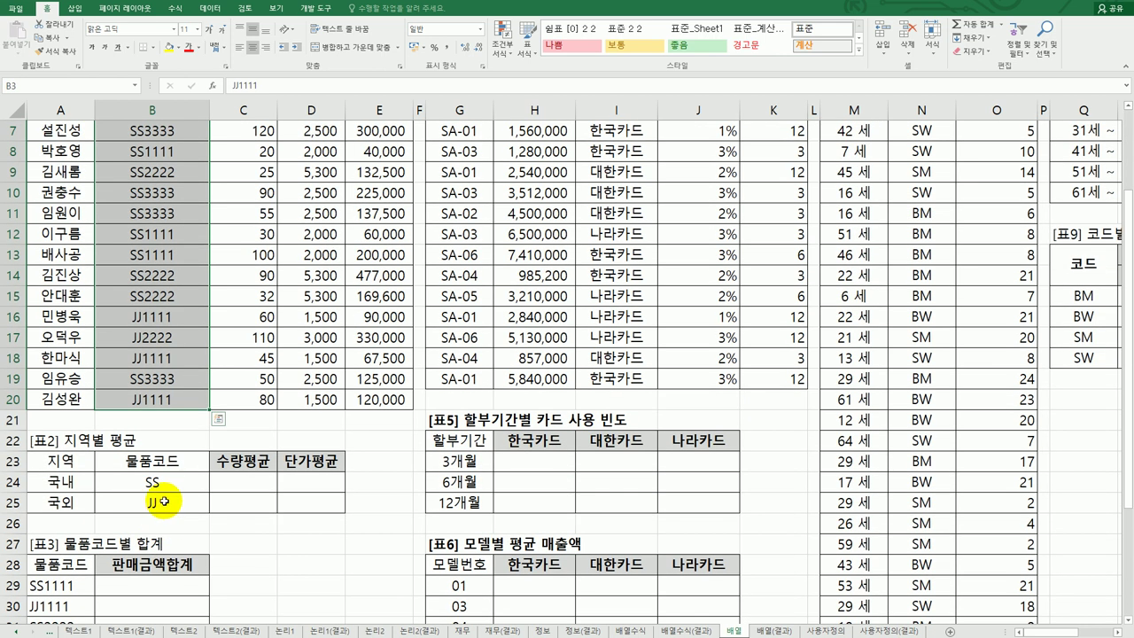
left_click(166, 483)
left_click_drag(165, 483, 164, 504)
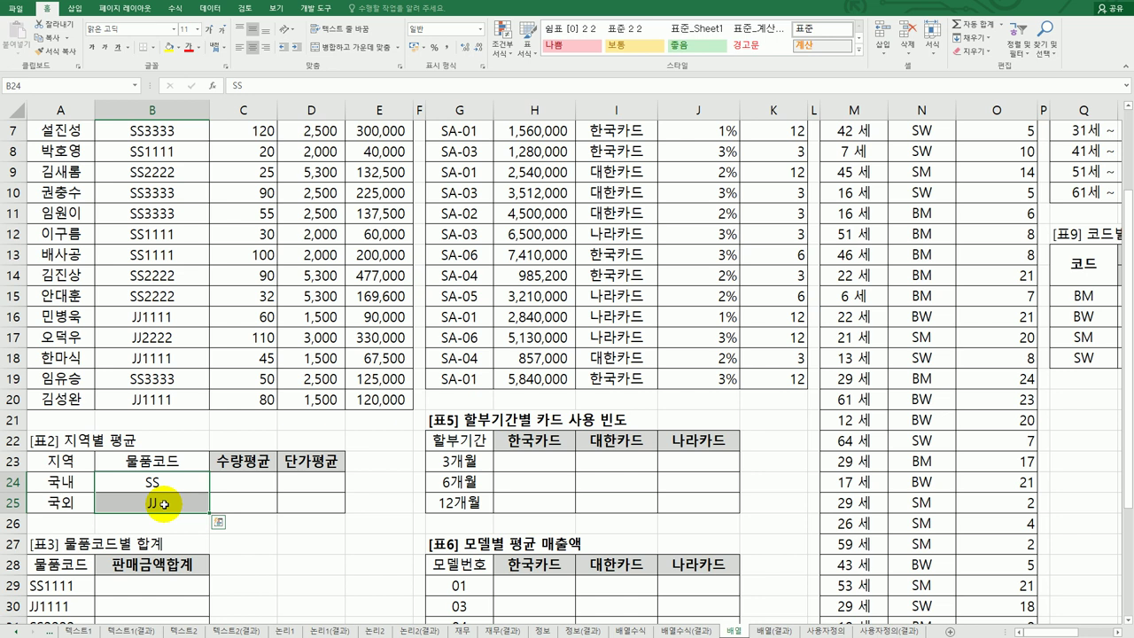
Review the 수량 range C3:C20 and the 물품코드 range B3:B20 needed for the 국내 수량평균 cell
left_click(266, 482)
scroll(266, 483, "up", 2)
left_click_drag(266, 168, 257, 509)
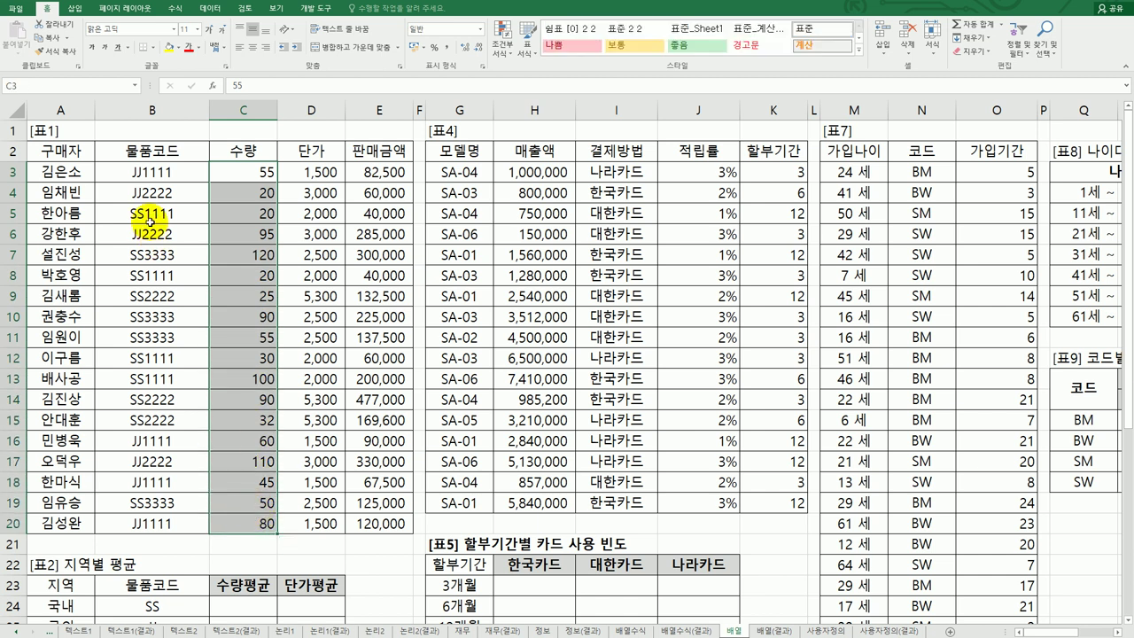
left_click_drag(142, 170, 140, 522)
scroll(151, 509, "down", 2)
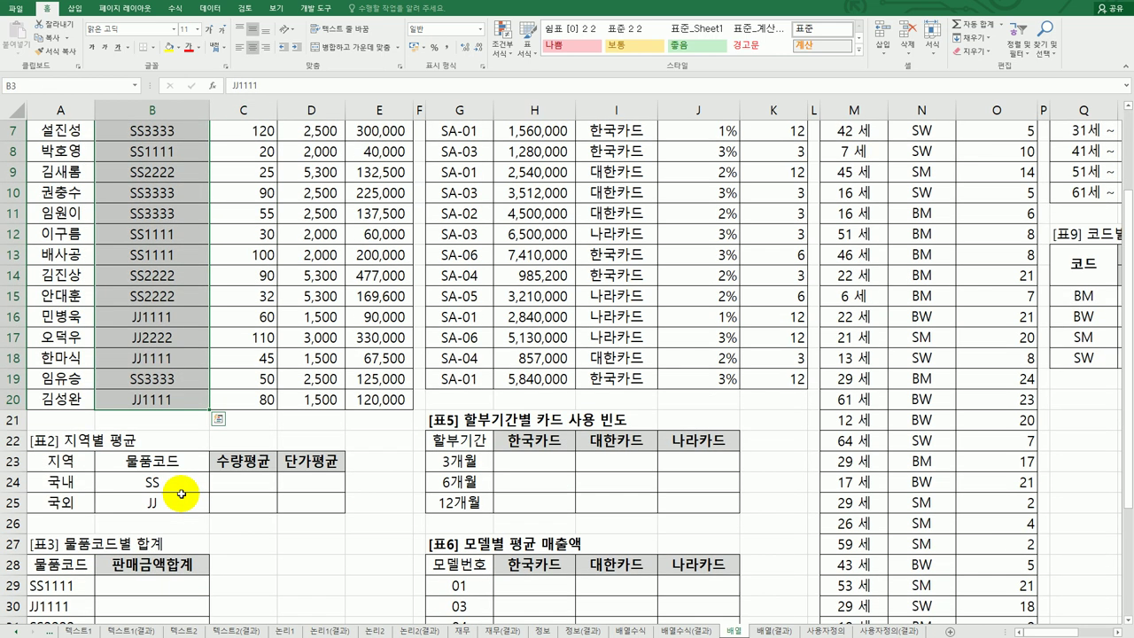
Begin the 국내 수량평균 formula in C24 of 표2 with =AVERAGE(IF(
left_click(226, 482)
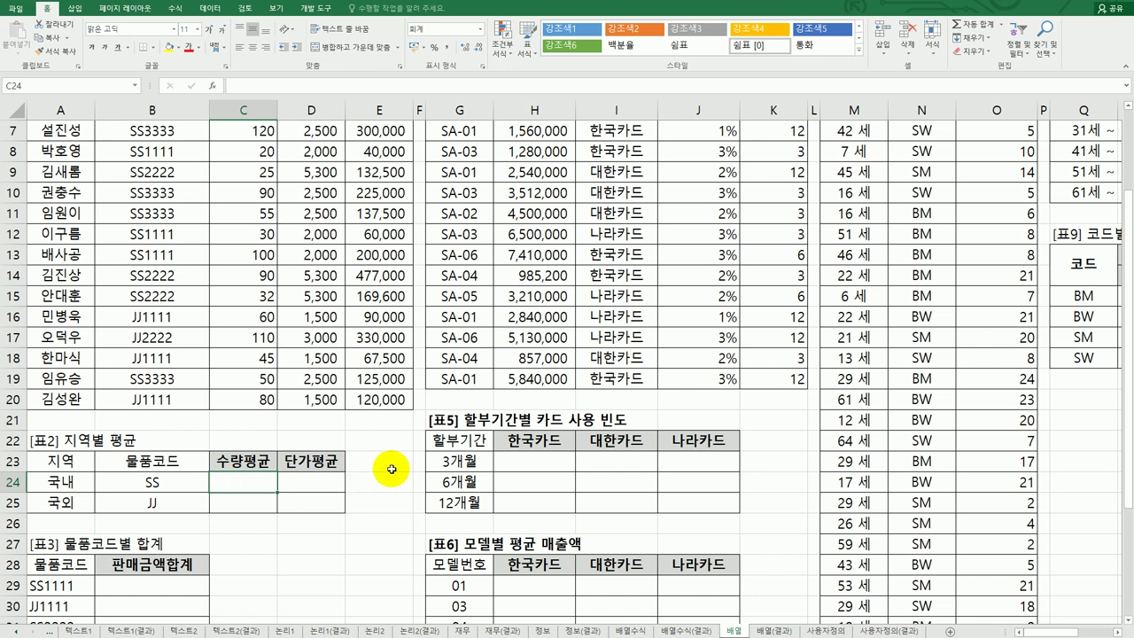
type("=")
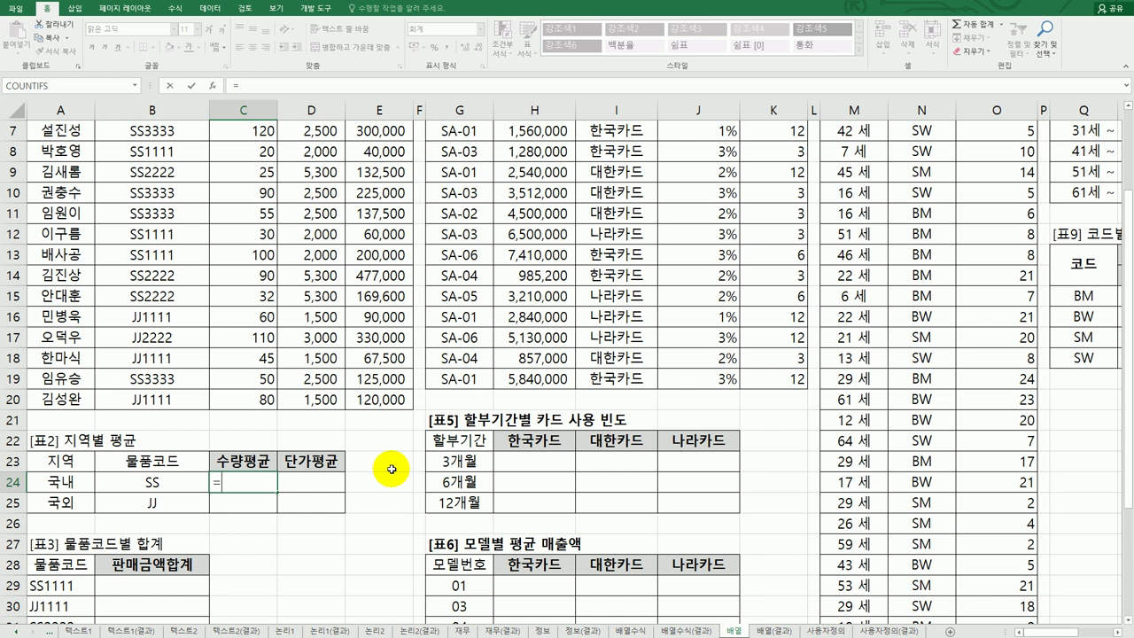
type("ㅁ")
key("BackSpace")
type("av")
key("Down")
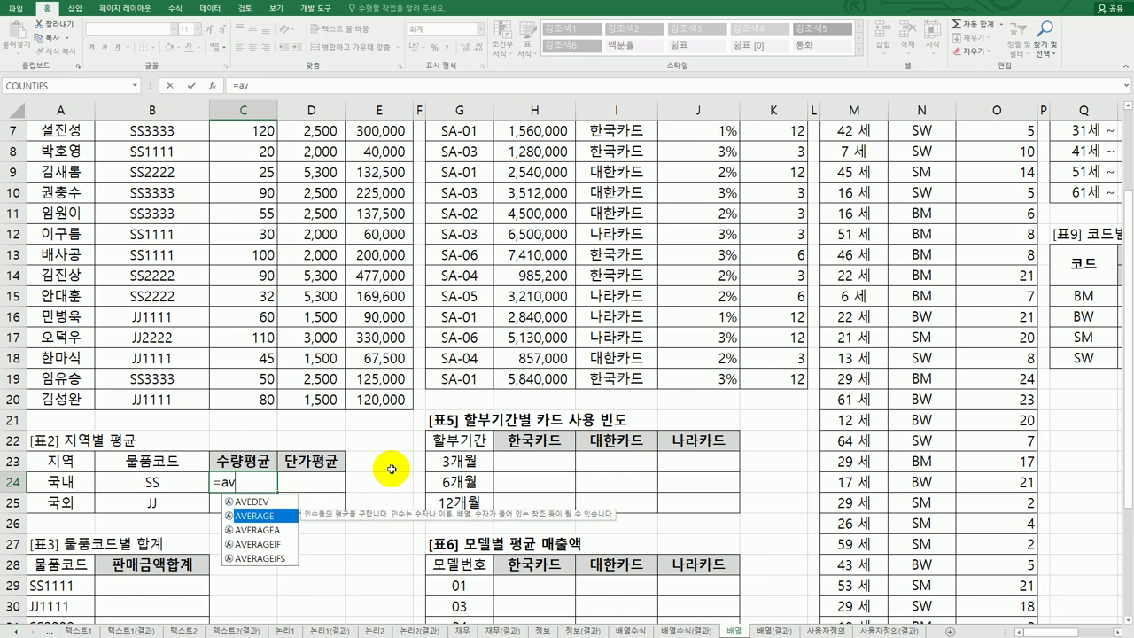
key("Tab")
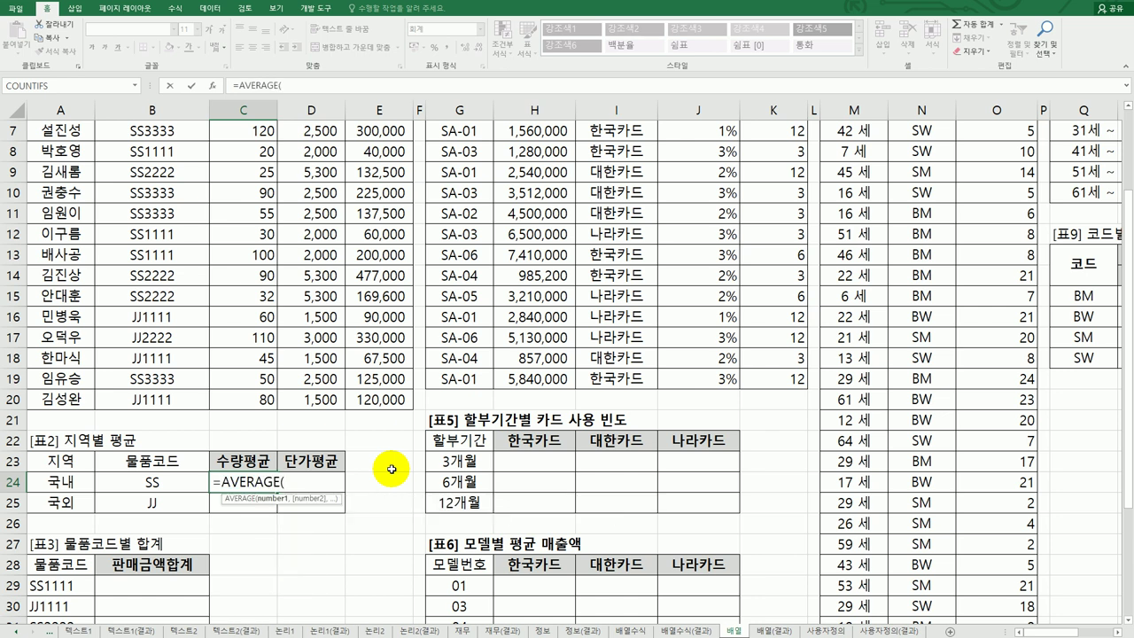
type("IF(")
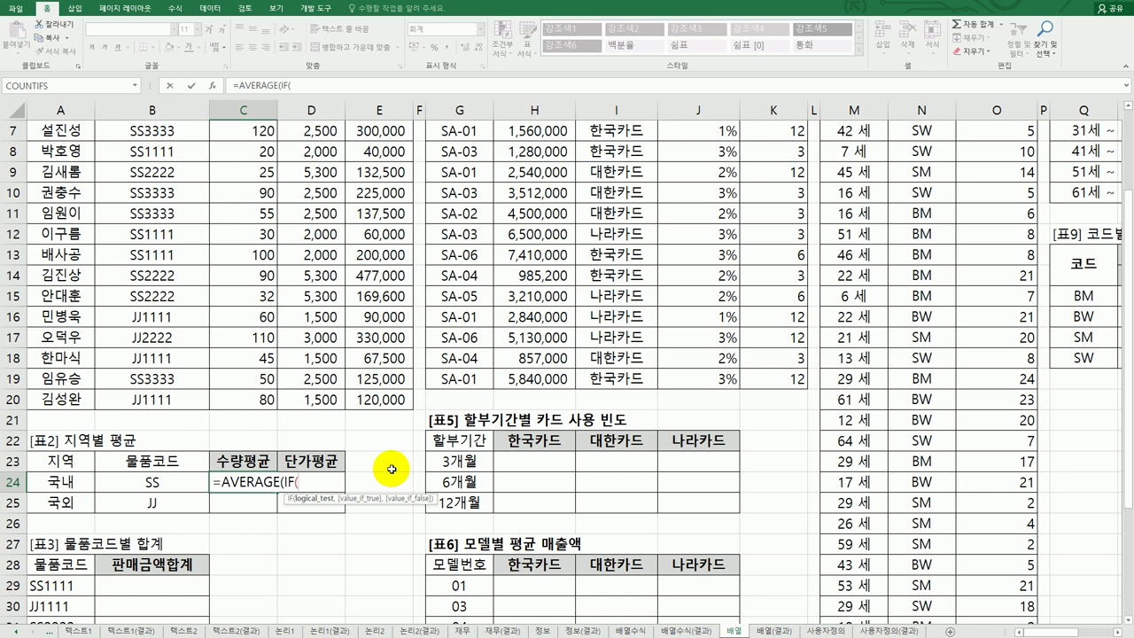
Extend the C24 formula's IF test with LEFT($B$3:$B$20,2) to extract the first two characters of each 물품코드 in 표1
type("lef")
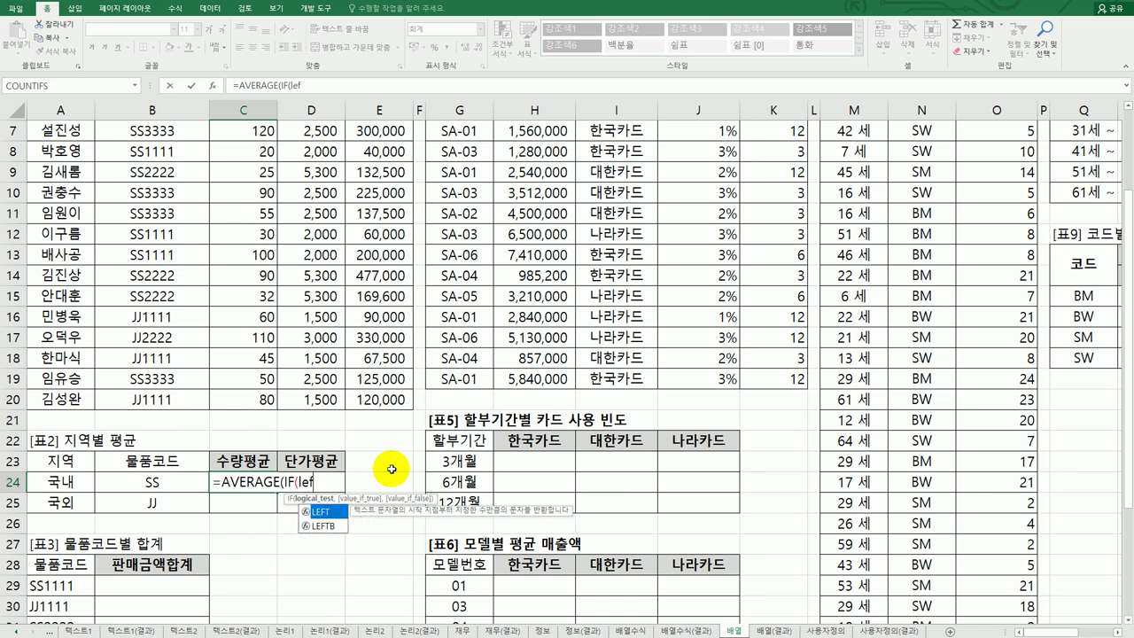
double_click(335, 517)
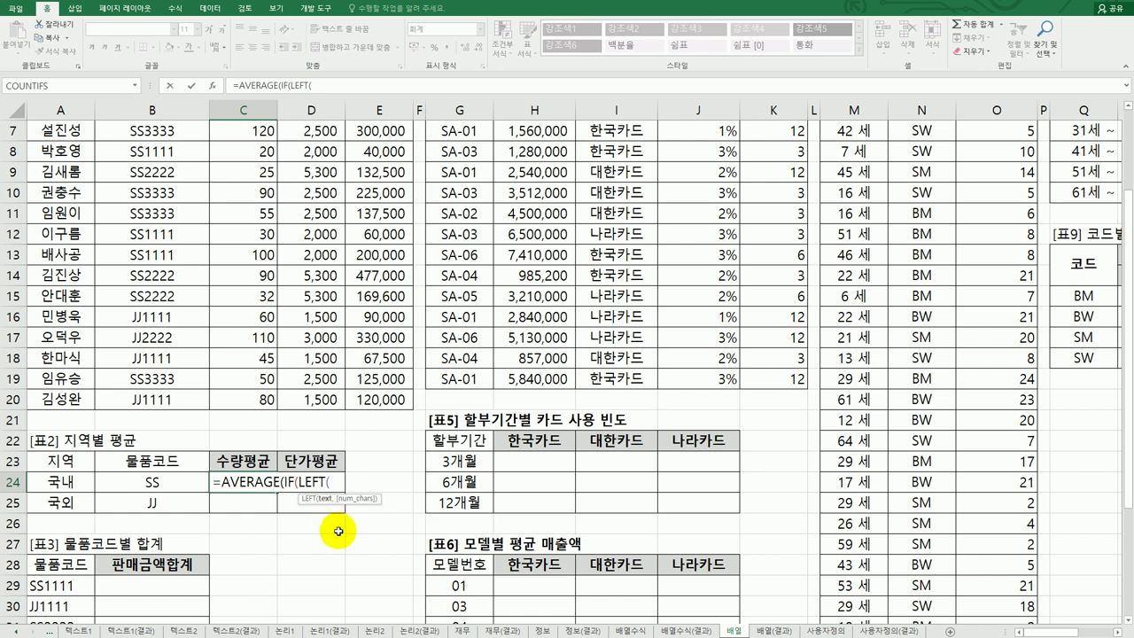
scroll(198, 492, "up", 2)
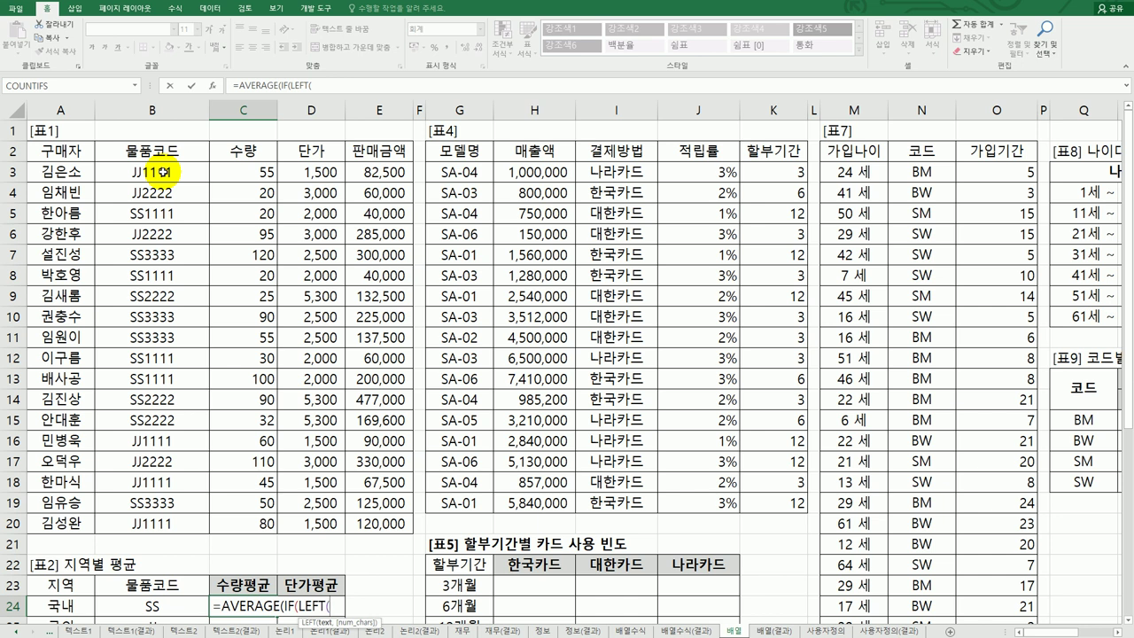
left_click_drag(164, 172, 143, 524)
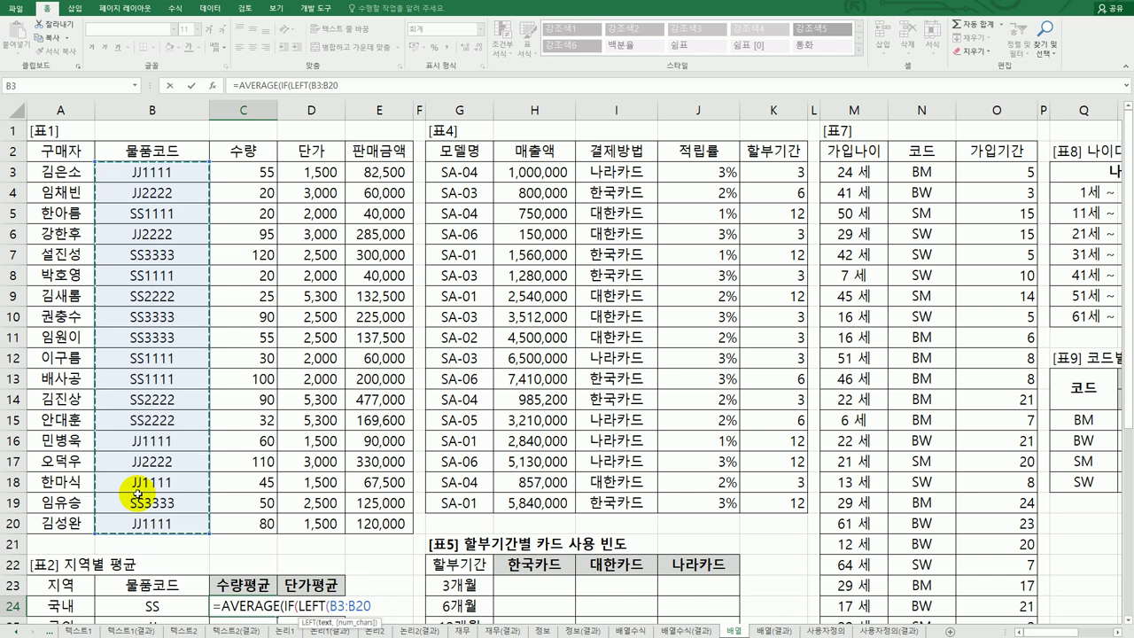
key("F4")
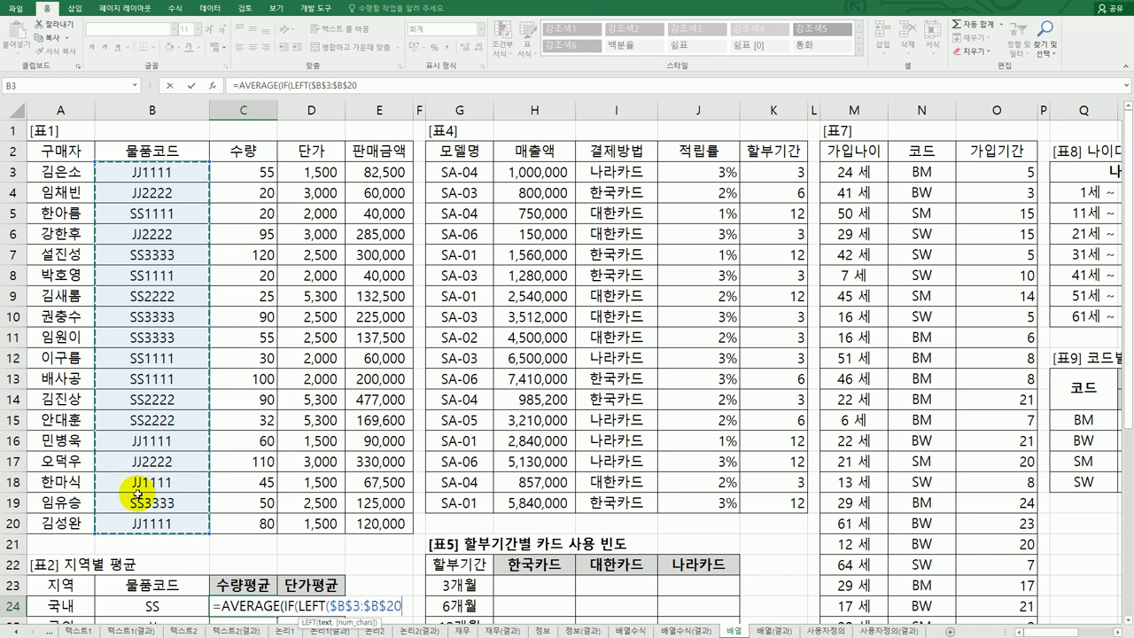
type(",")
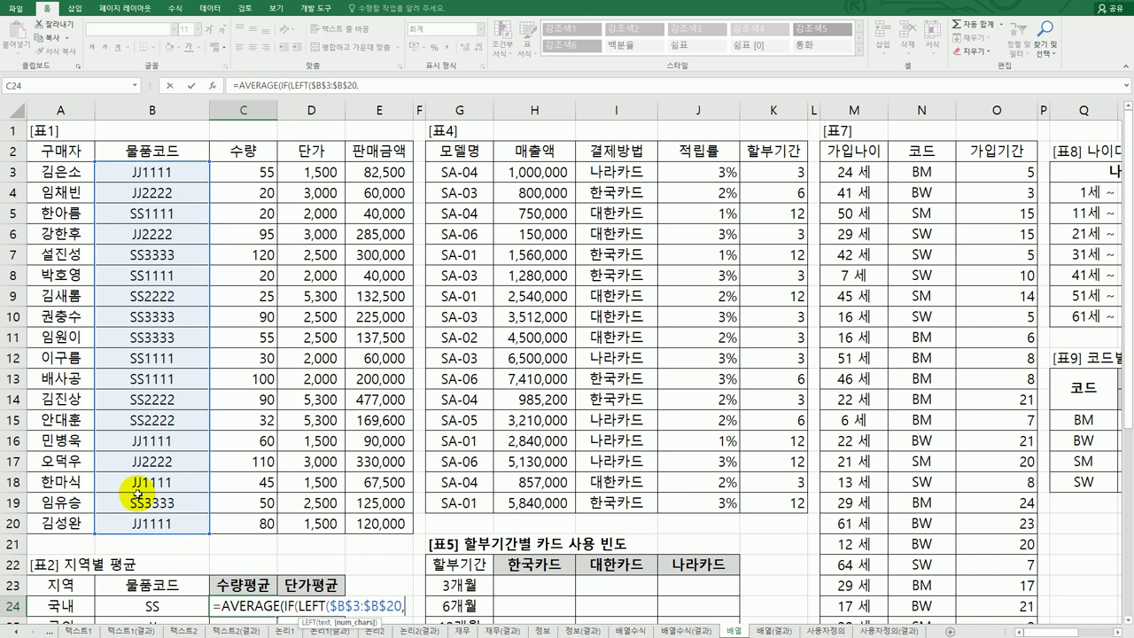
type("2)")
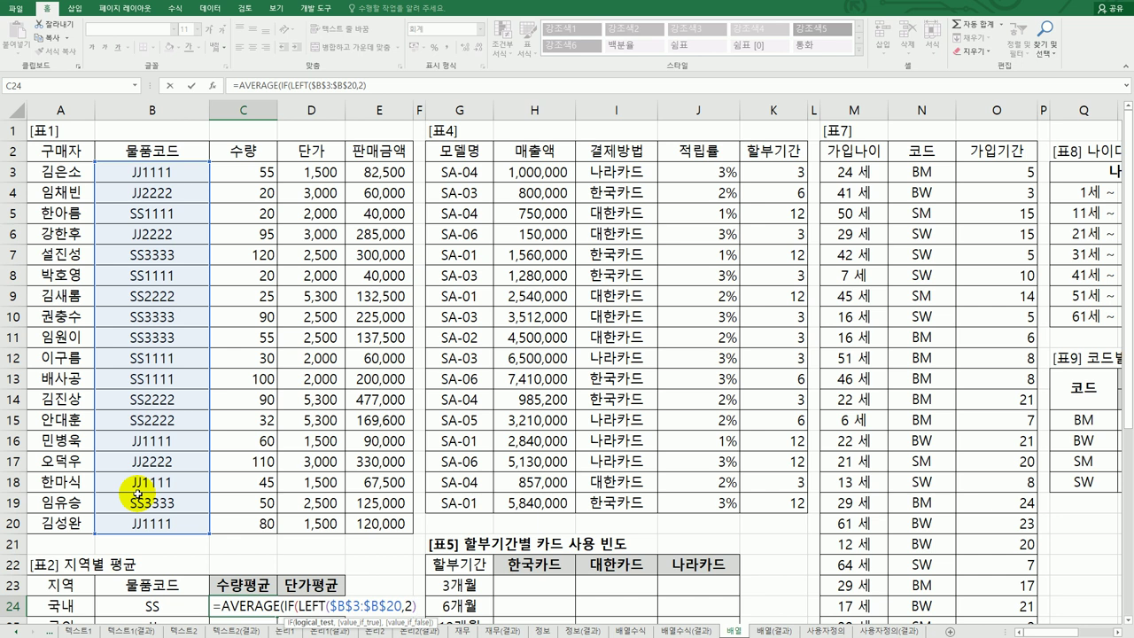
Complete the IF condition by comparing the extracted code with the 국내 code as =$B24, locking only its column
type("=")
left_click(144, 607)
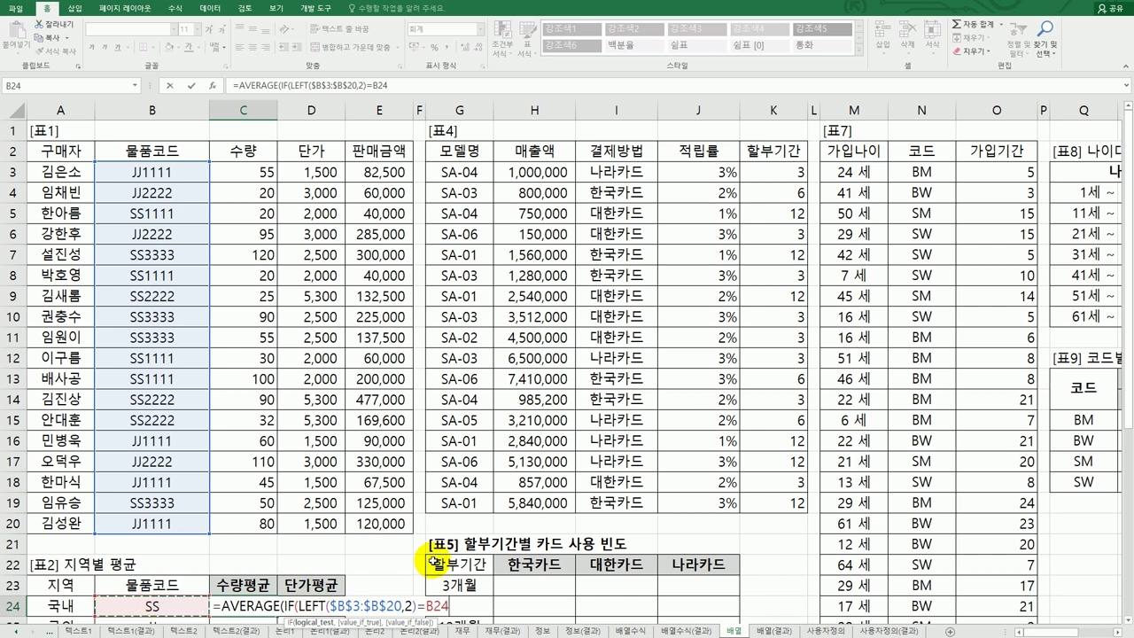
scroll(433, 559, "down", 2)
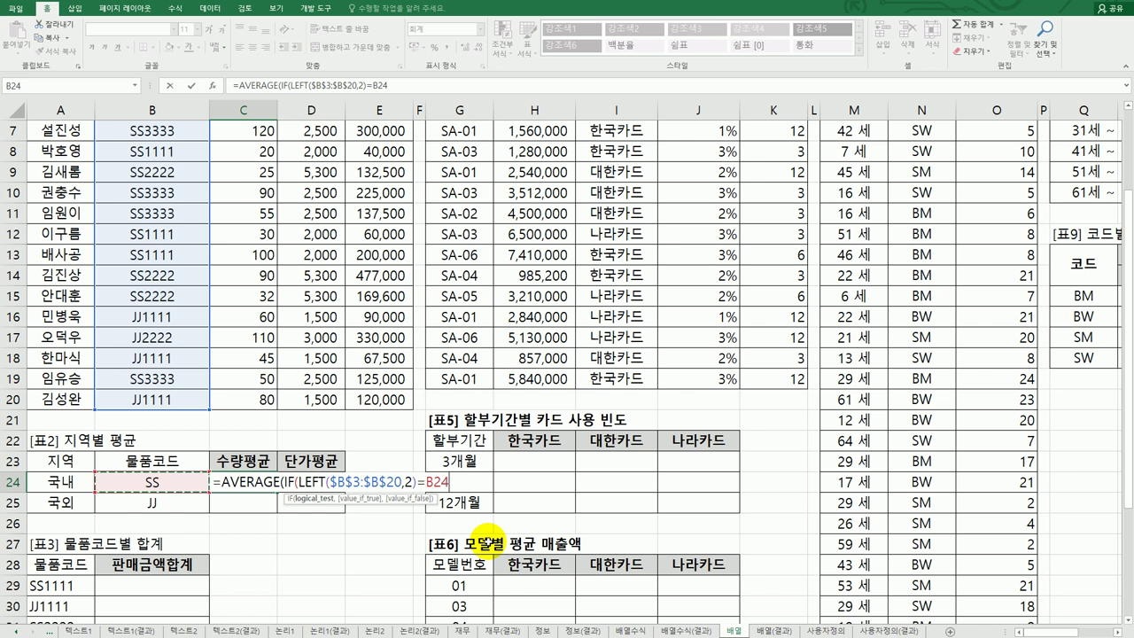
scroll(476, 544, "up", 2)
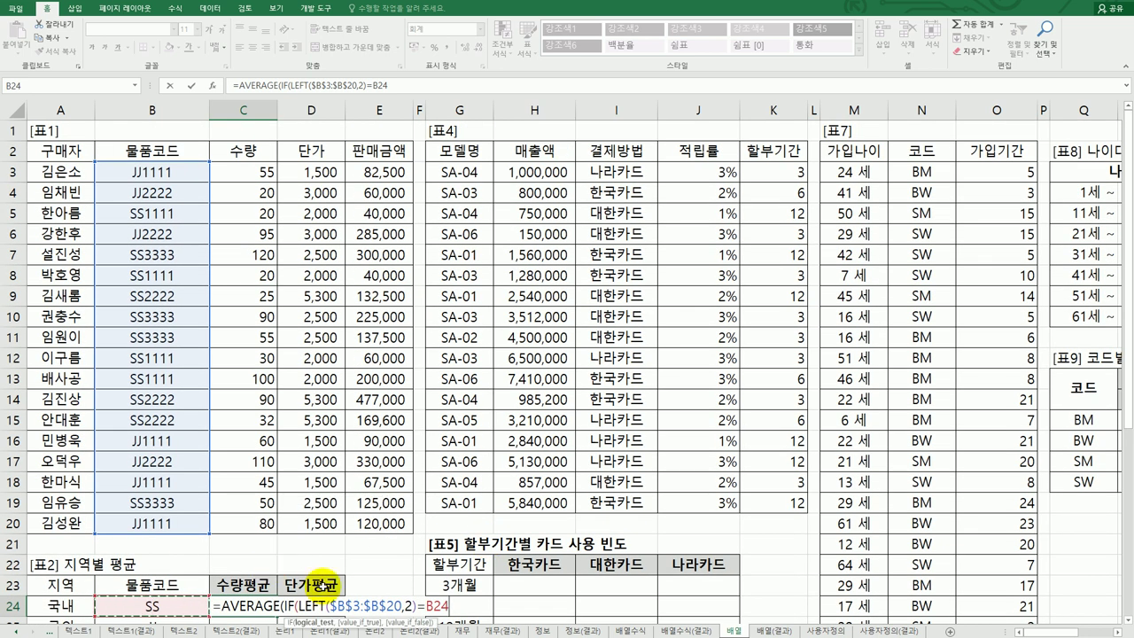
scroll(319, 581, "down", 2)
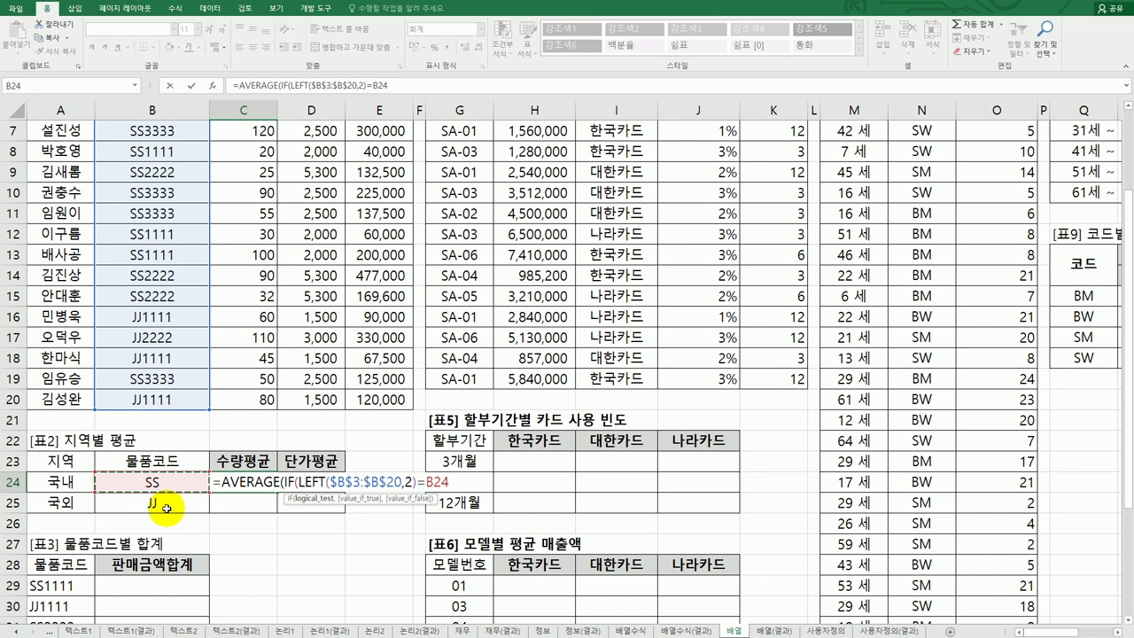
key("F4")
key("F4")
key("F4")
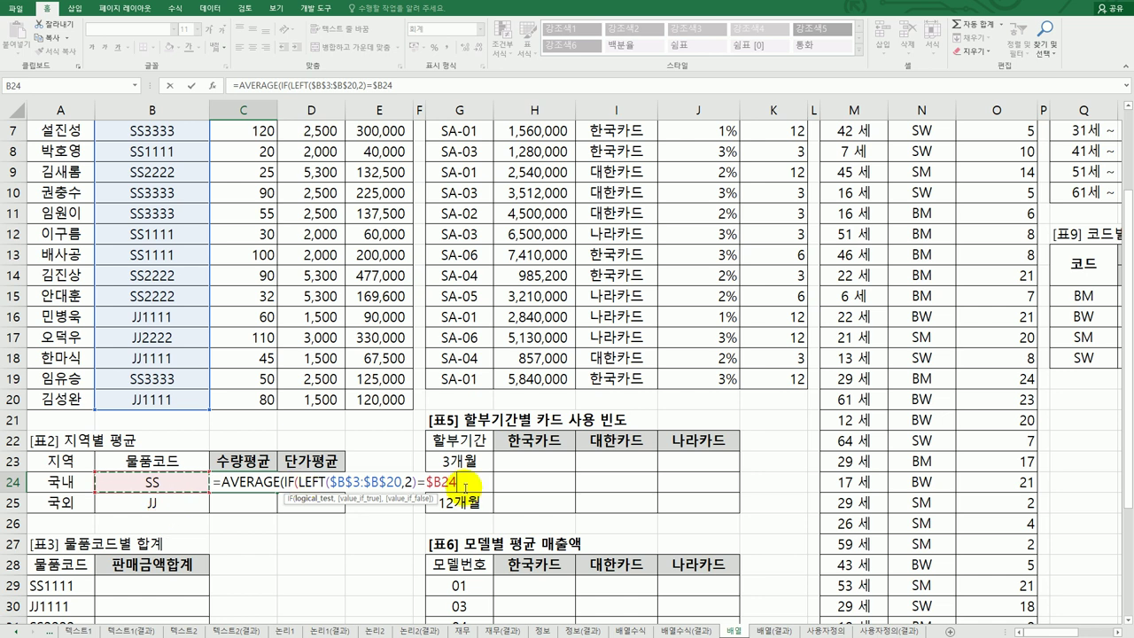
type(",")
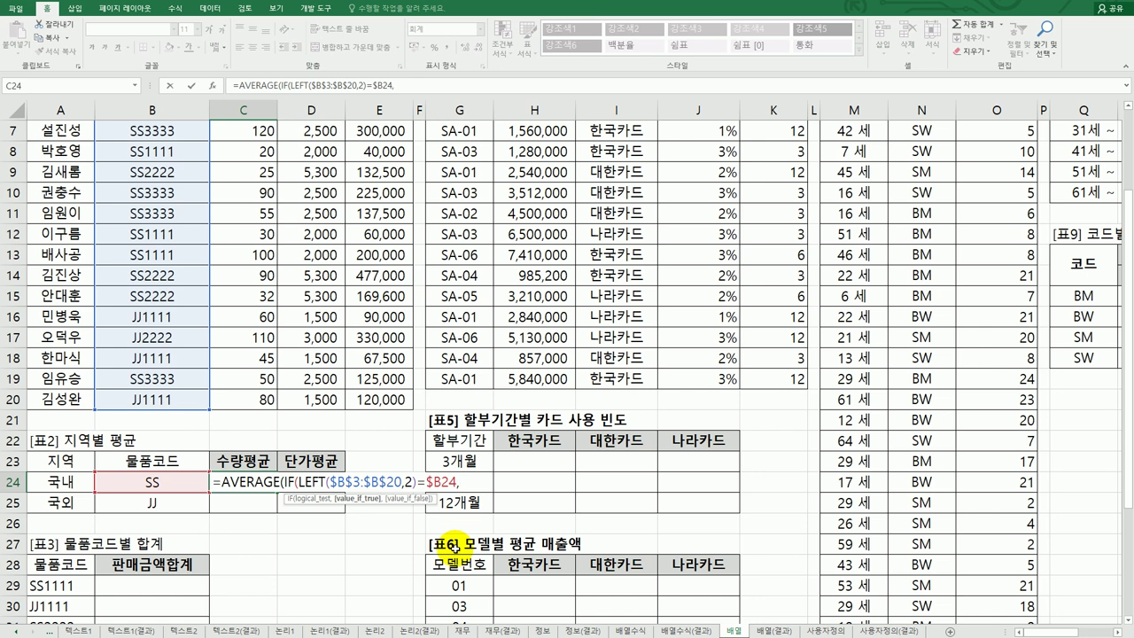
Use the 수량 range C$3:C$20 as the value if true, close both functions, and enter C24 as an array formula
scroll(453, 545, "up", 2)
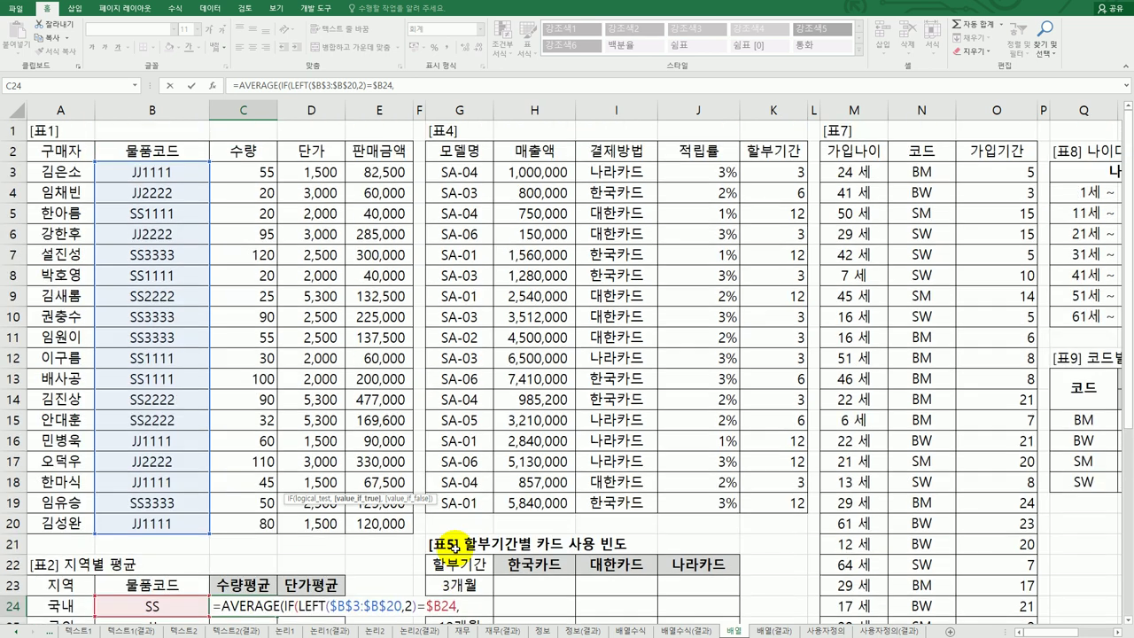
left_click_drag(255, 171, 234, 517)
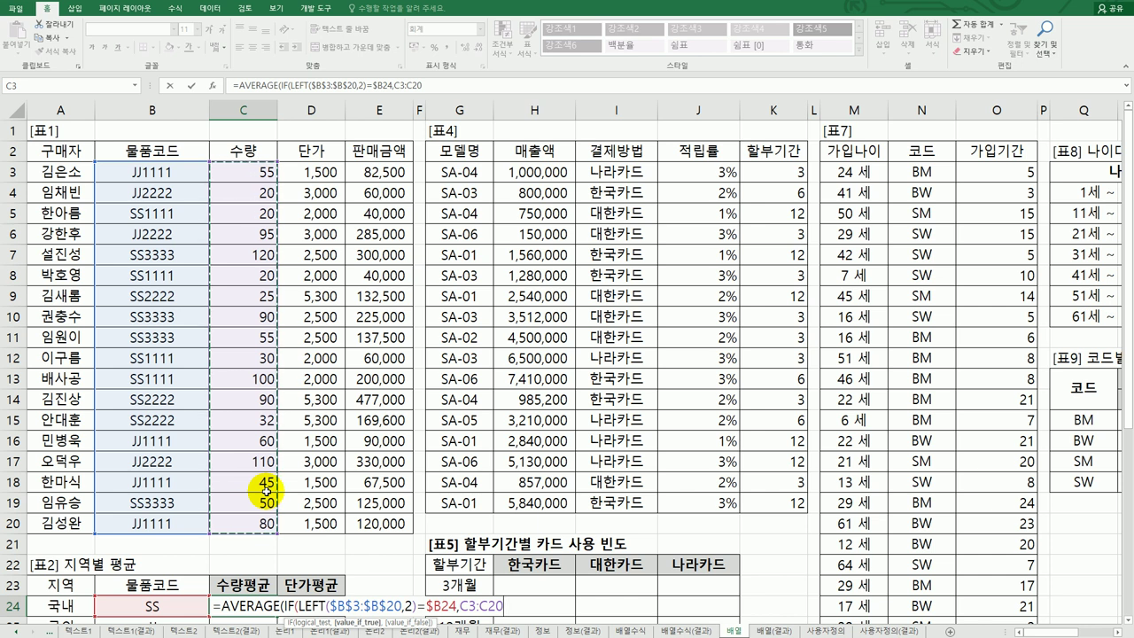
key("F4")
key("F4")
type(")")
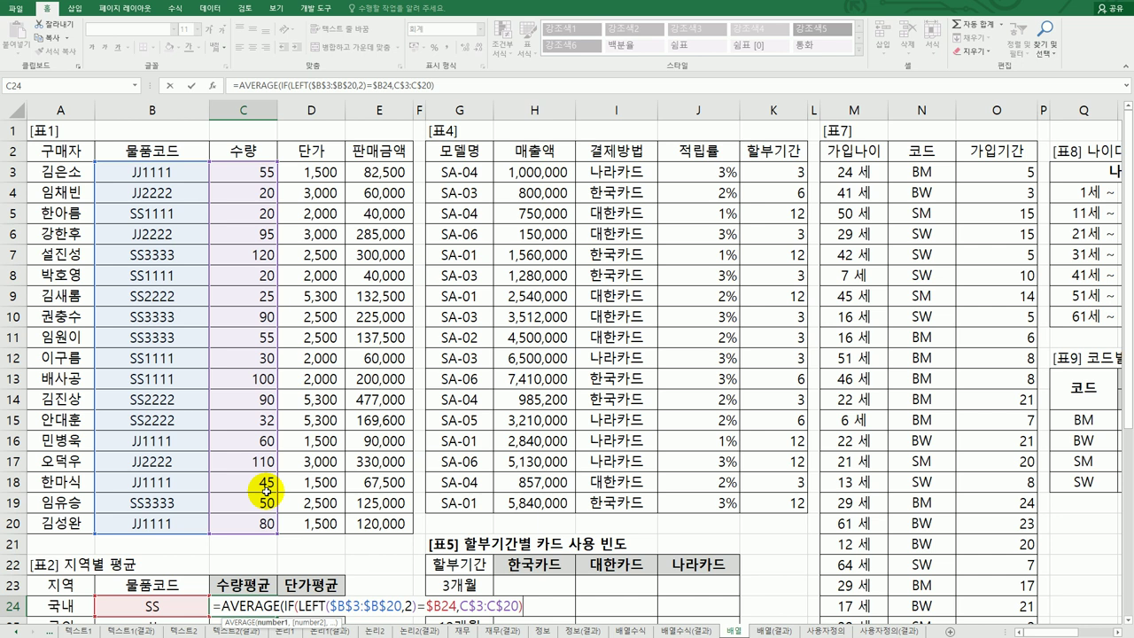
type(")")
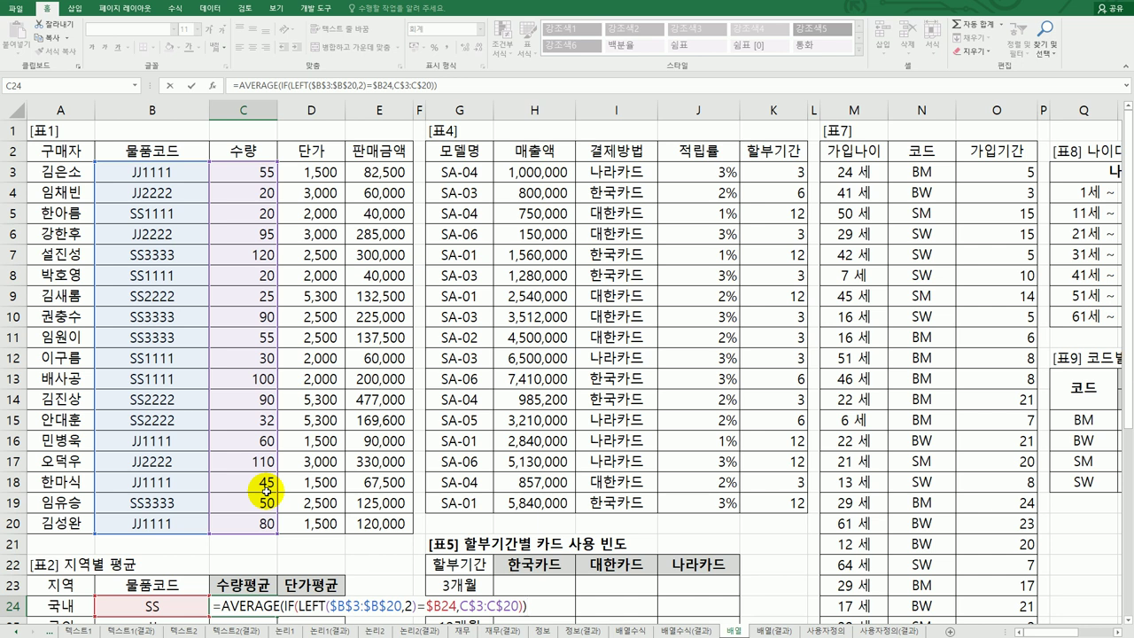
key("ctrl+shift+Return")
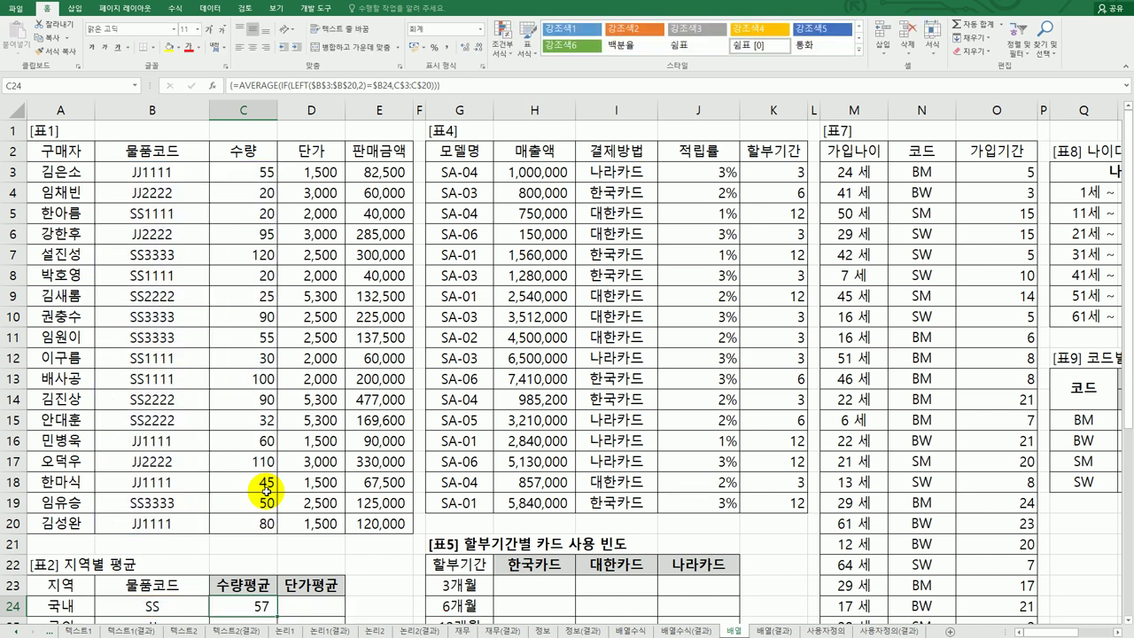
Fill the C24 array formula through C24:D25 of 표2 and check the references in the 국내 단가평균 cell
scroll(248, 444, "down", 2)
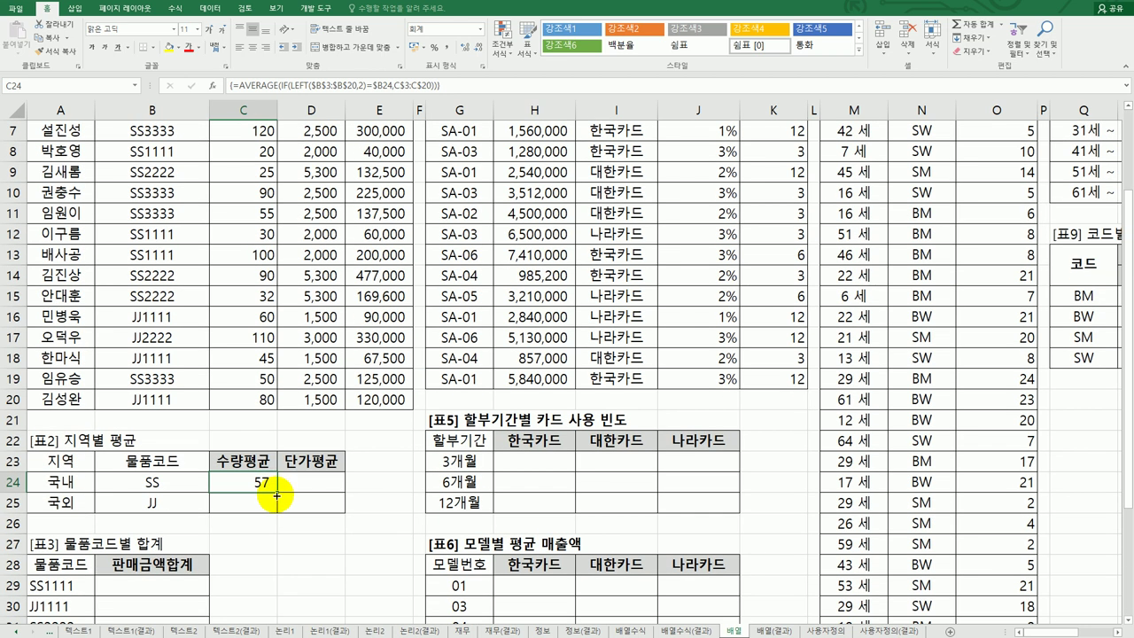
left_click_drag(276, 497, 324, 512)
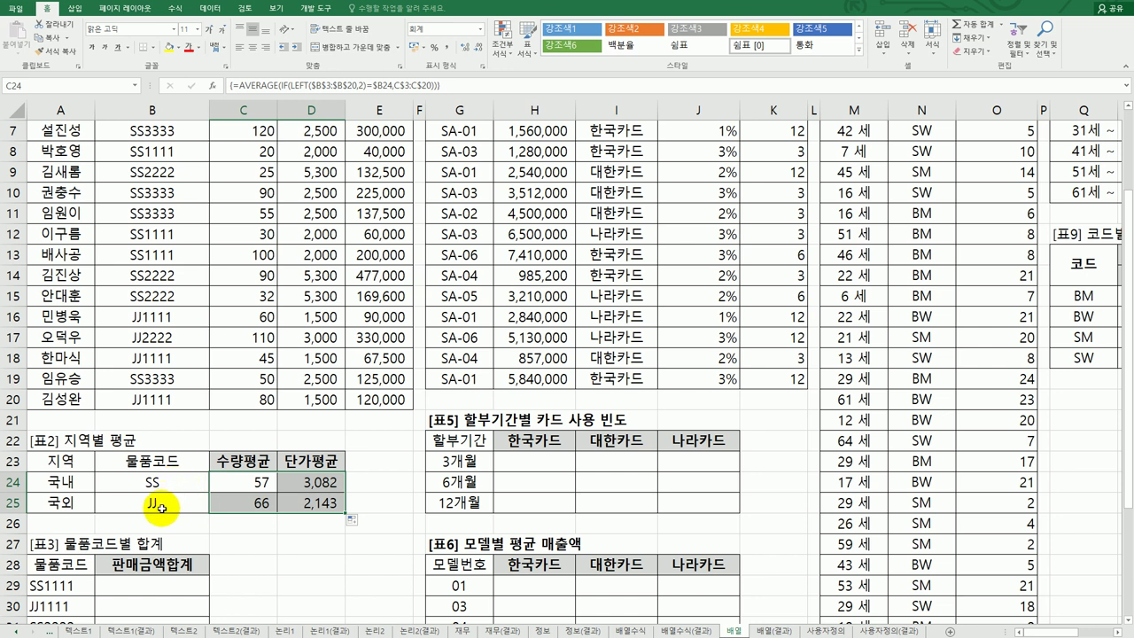
left_click(228, 485)
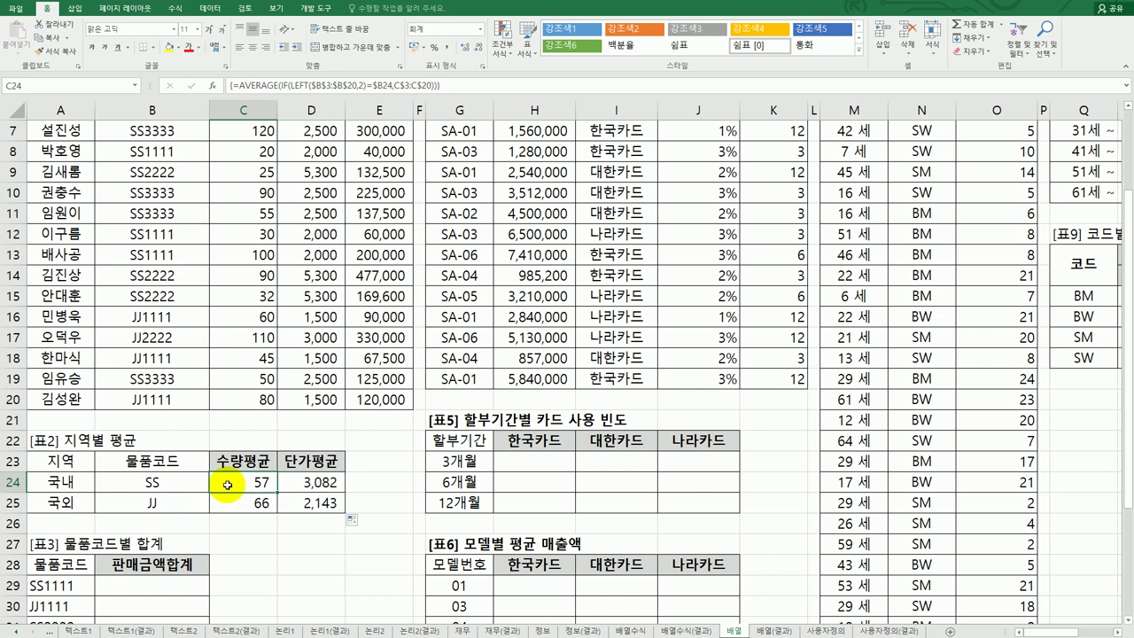
left_click(290, 486)
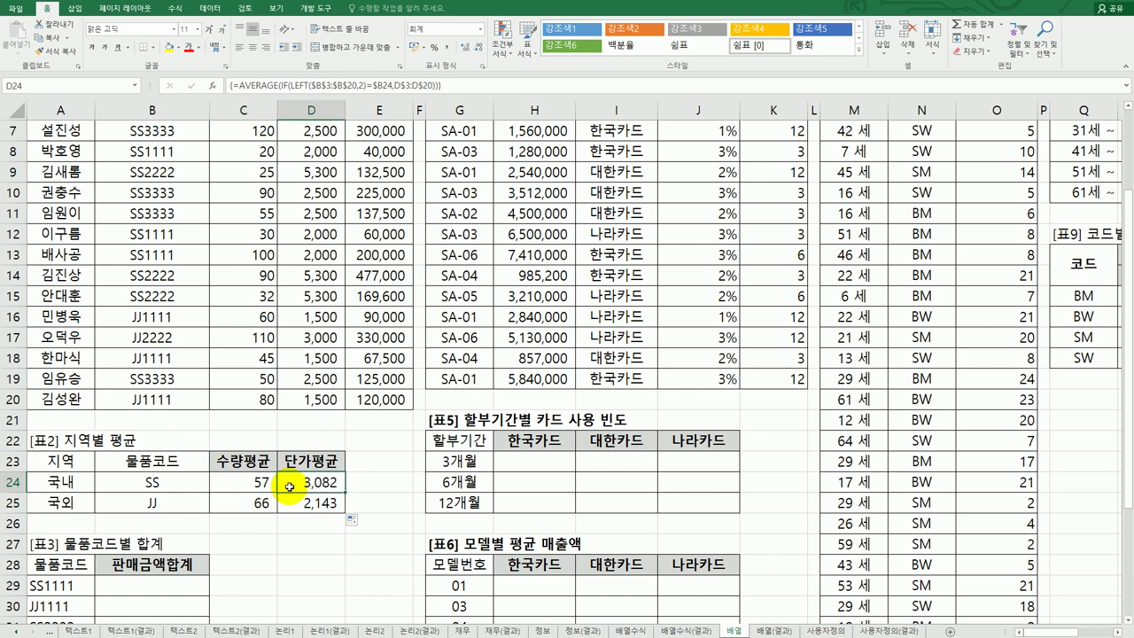
double_click(289, 486)
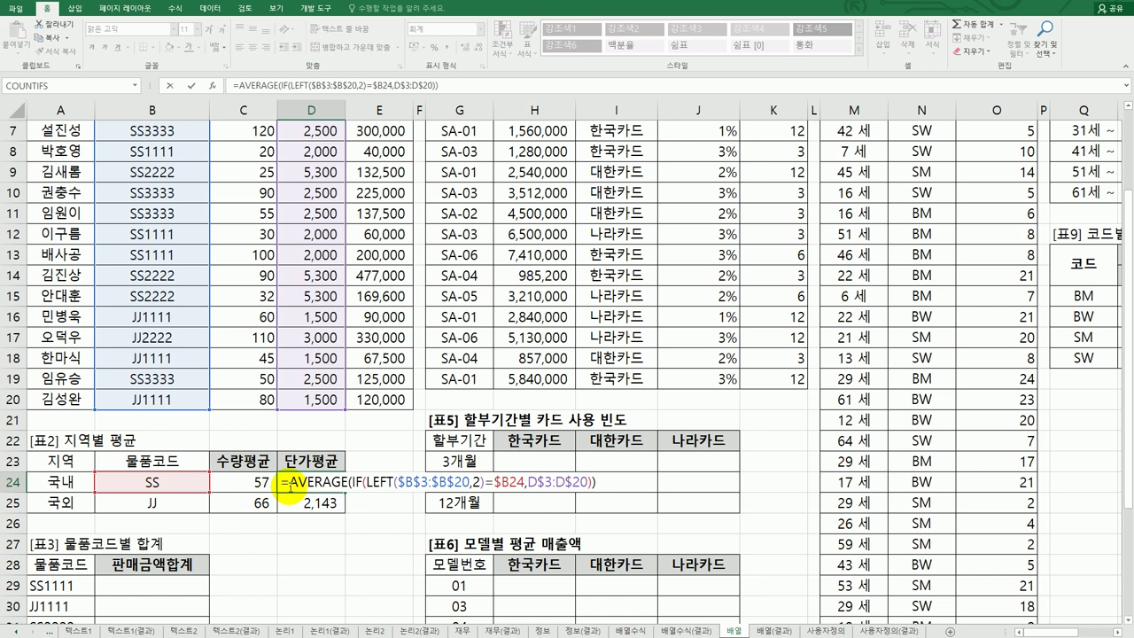
key("ctrl+shift+Return")
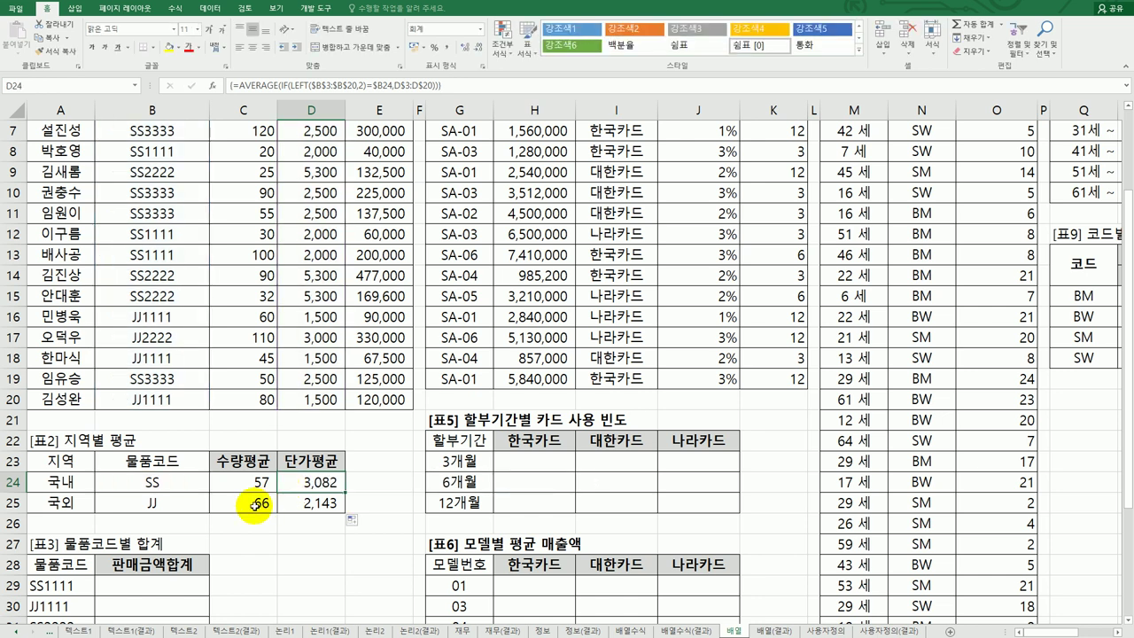
scroll(255, 504, "up", 2)
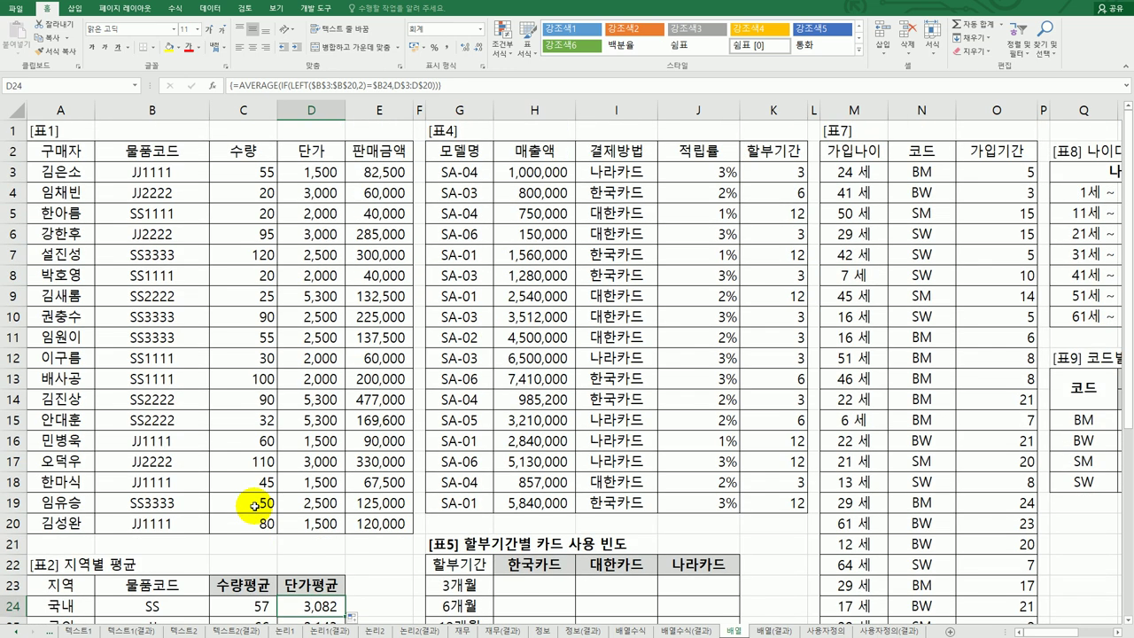
scroll(254, 504, "down", 2)
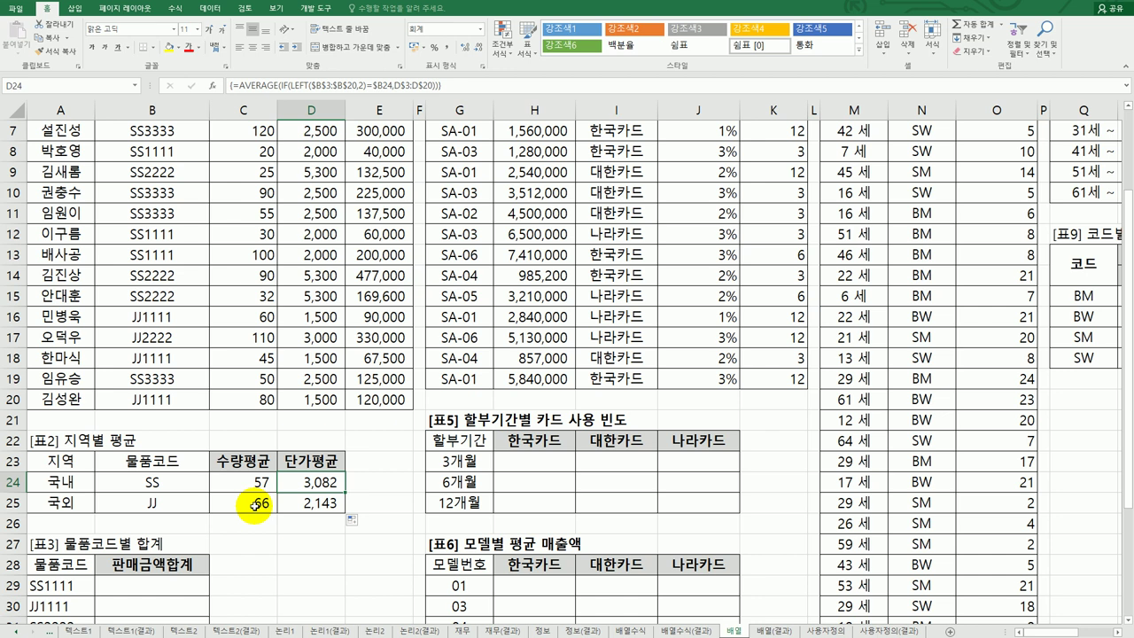
scroll(254, 504, "up", 2)
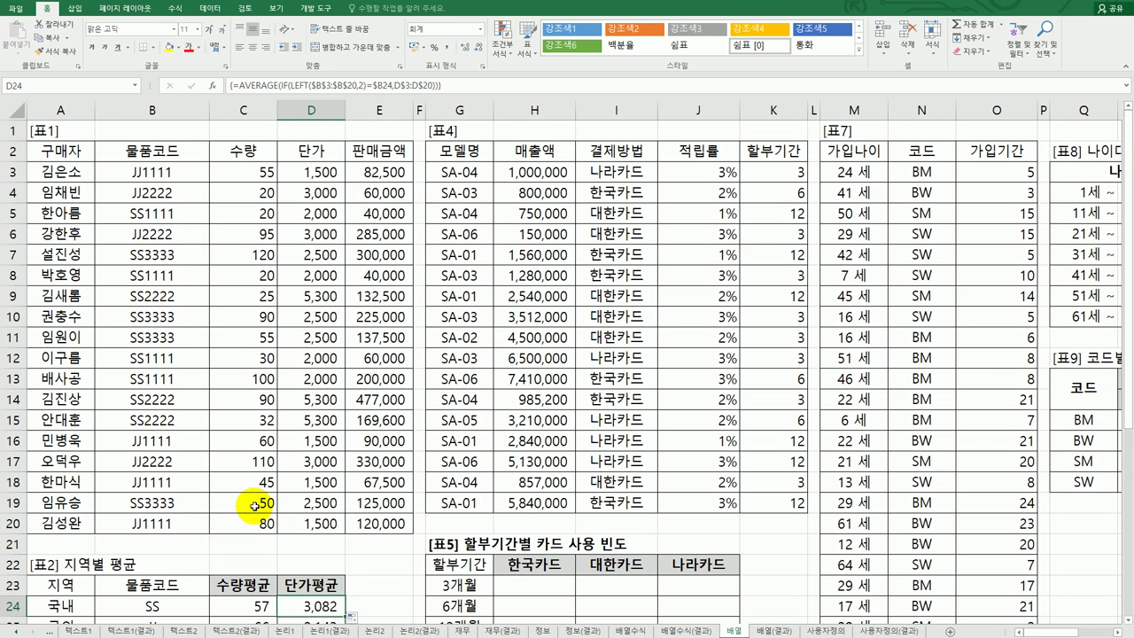
Examine the 판매금액합계 cells B29:B33 and code cell A29 of 표3 against the 판매금액 range E3:E20 of 표1
scroll(254, 504, "down", 4)
left_click_drag(162, 462, 162, 544)
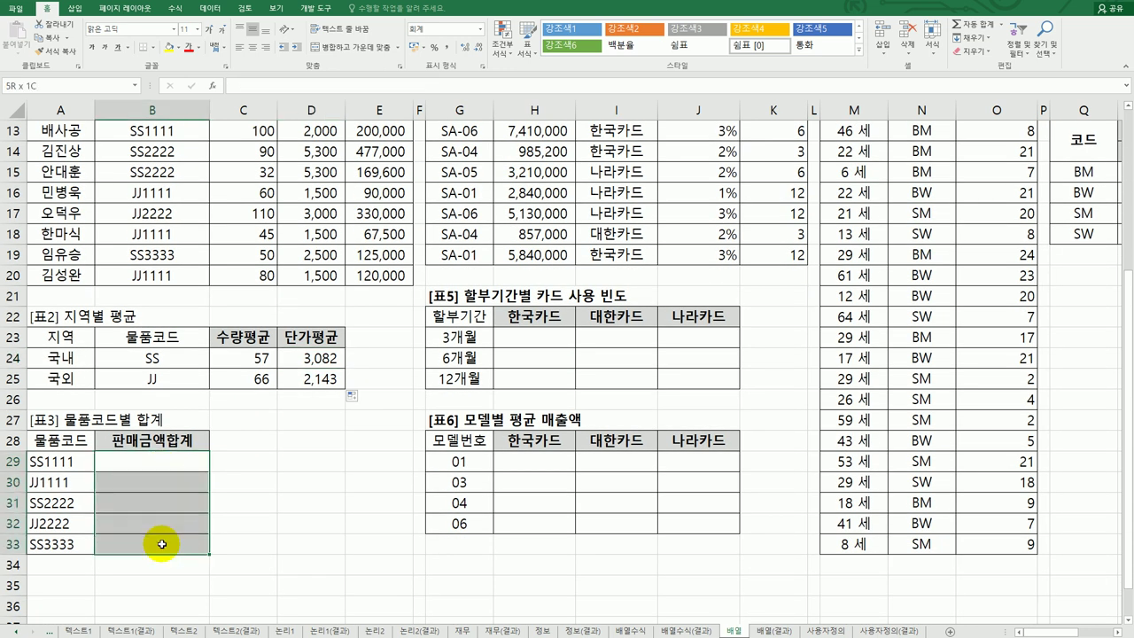
left_click_drag(162, 543, 160, 544)
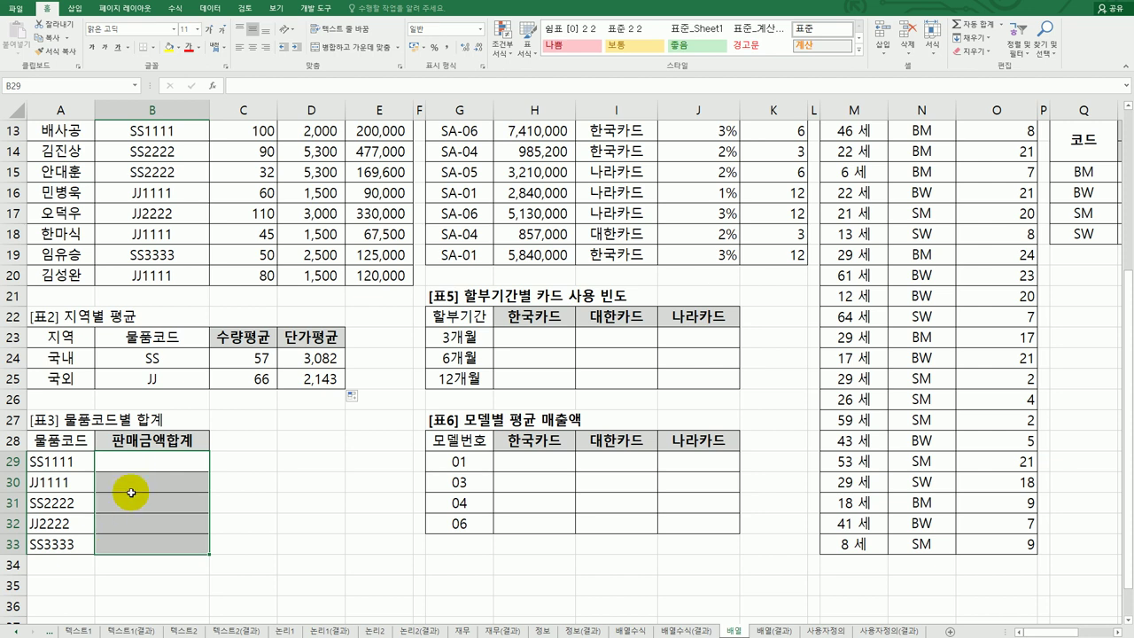
left_click(133, 462)
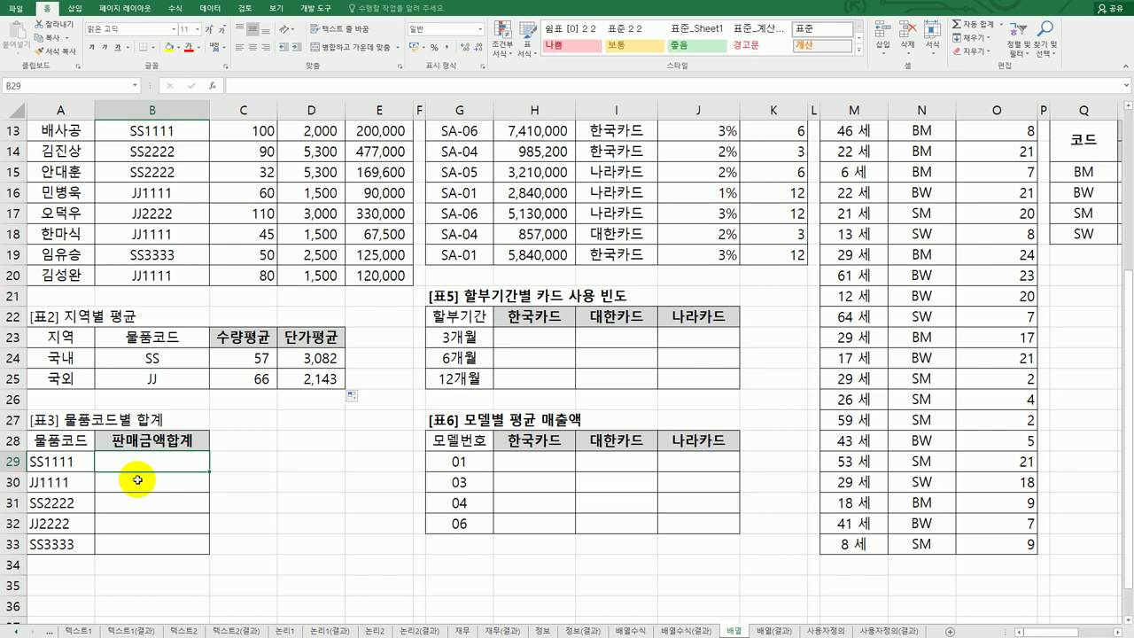
scroll(138, 480, "up", 4)
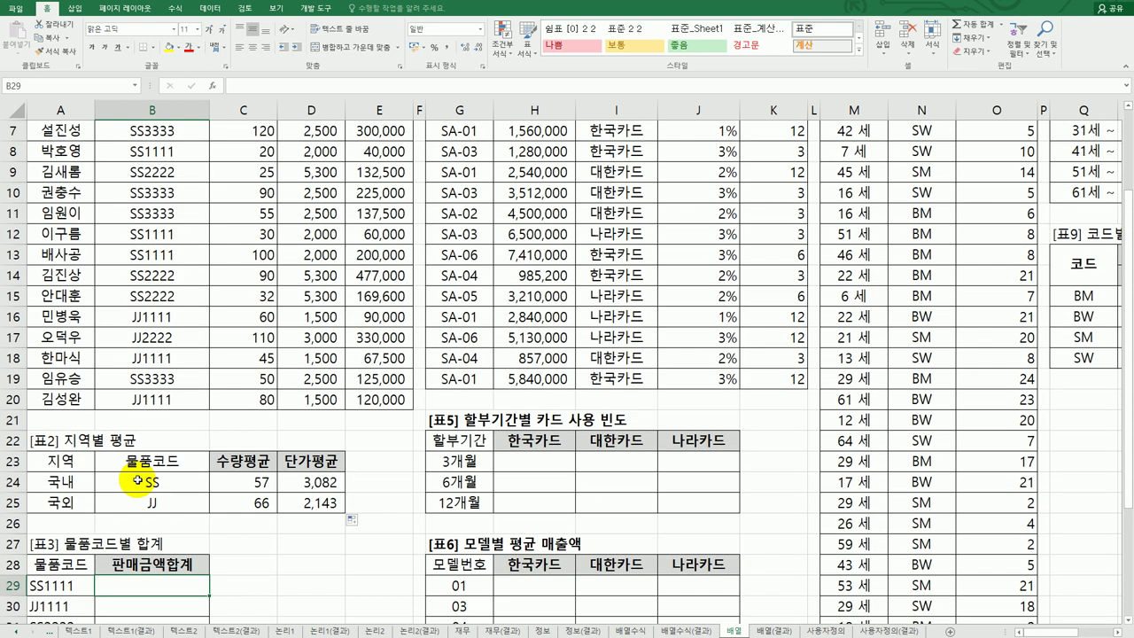
left_click_drag(377, 170, 376, 523)
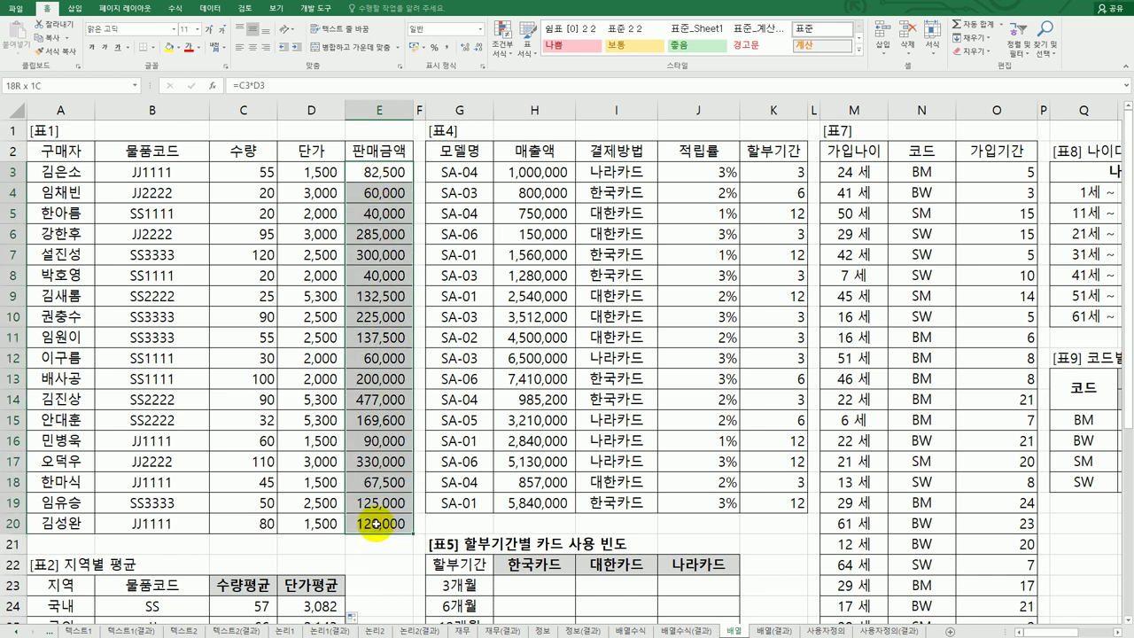
left_click_drag(375, 524, 376, 523)
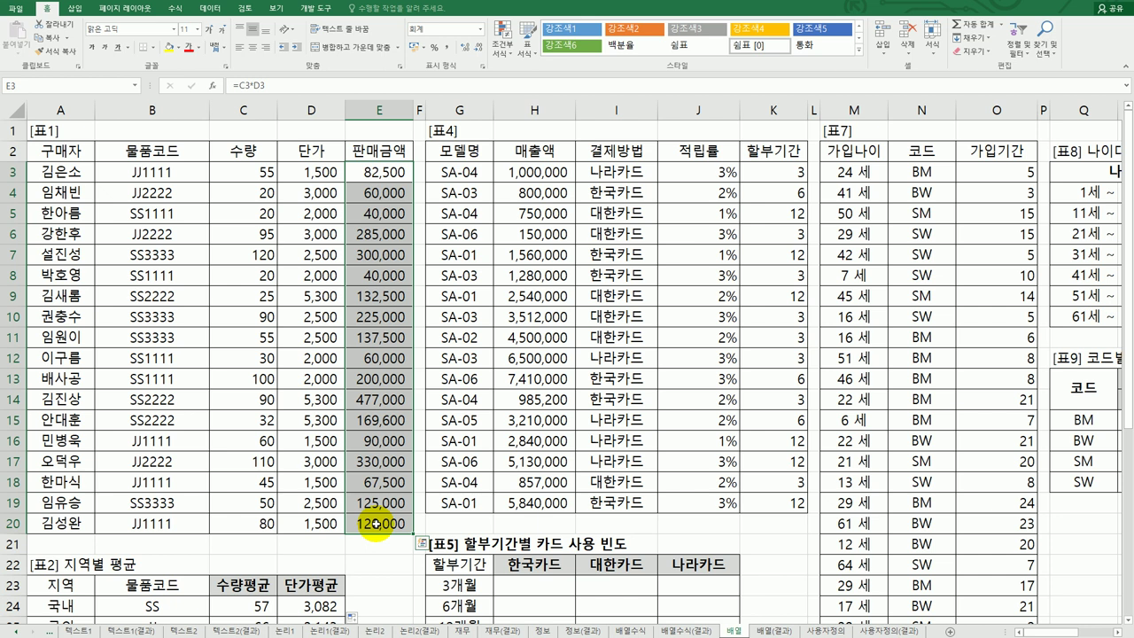
scroll(376, 523, "down", 4)
left_click(180, 468)
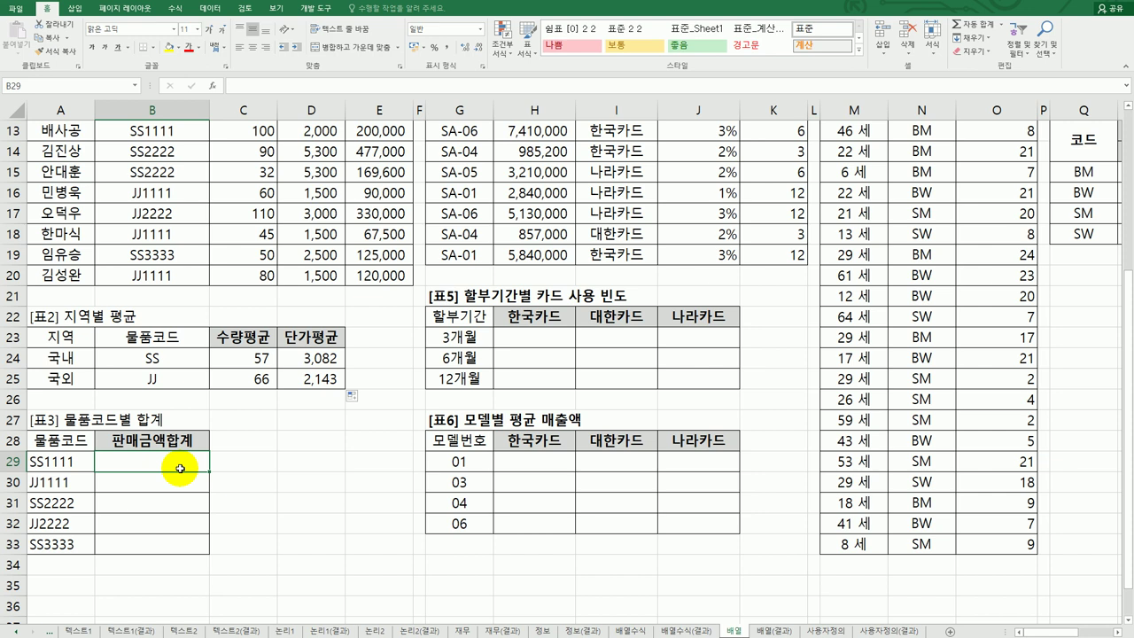
left_click(60, 461)
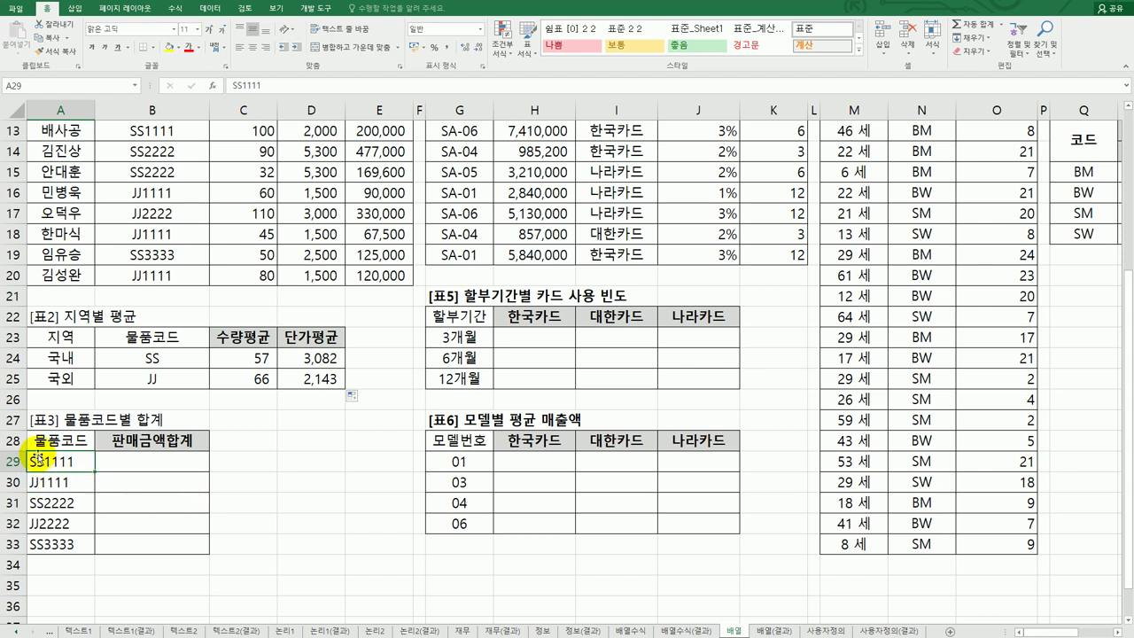
Examine the 물품코드 to 판매금액 cells of rows 3 and 8 in 표1
scroll(397, 266, "up", 4)
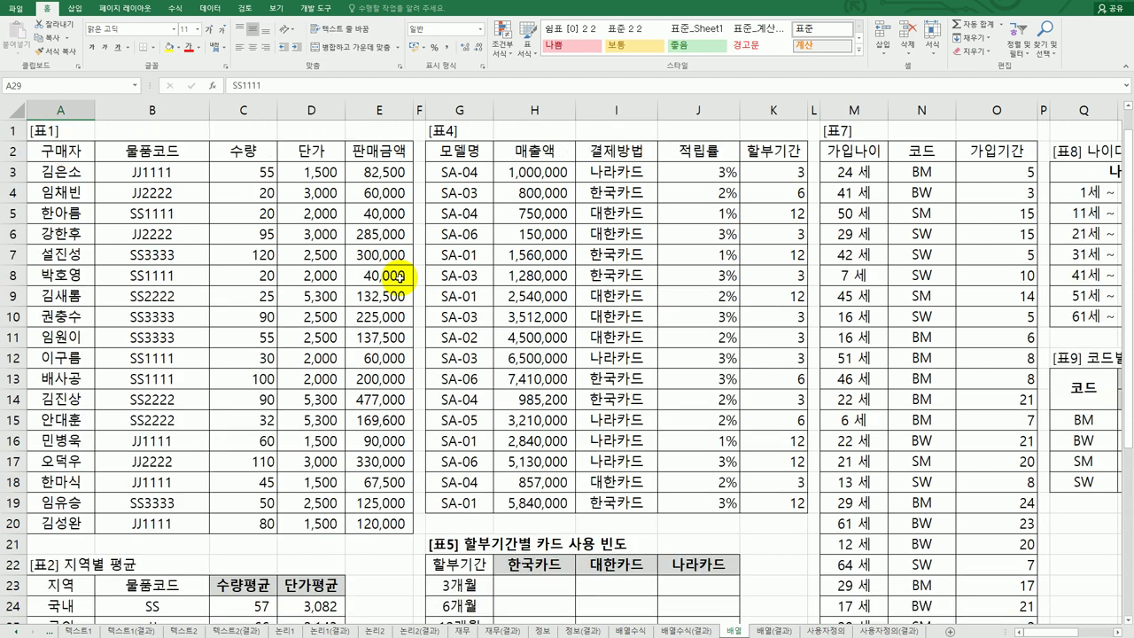
left_click(389, 173)
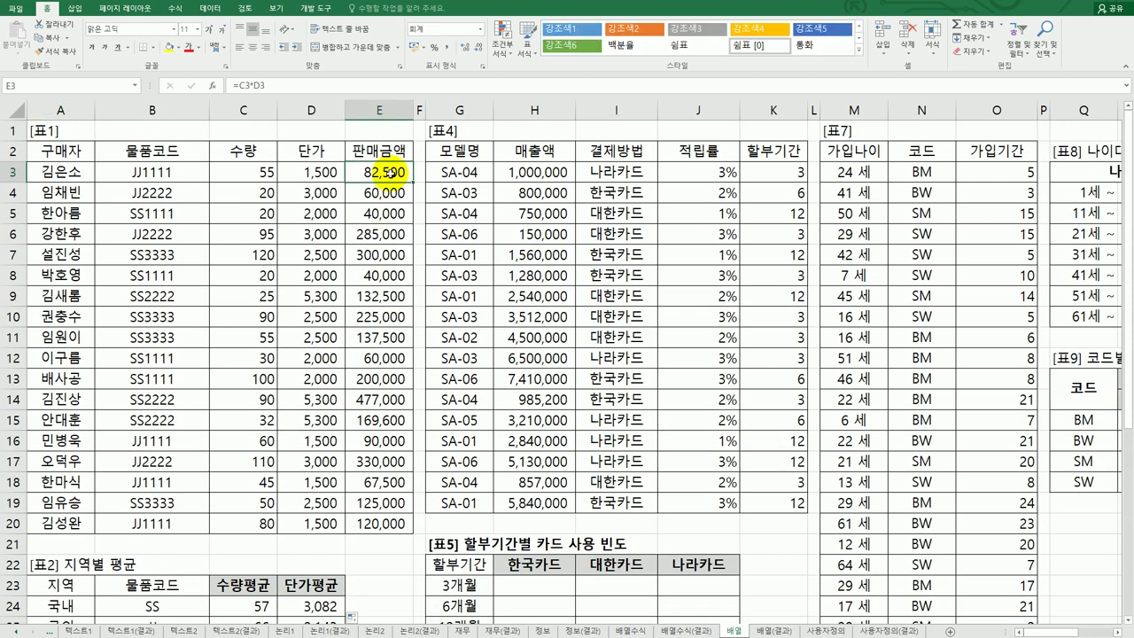
left_click_drag(172, 173, 379, 172)
left_click_drag(208, 276, 380, 275)
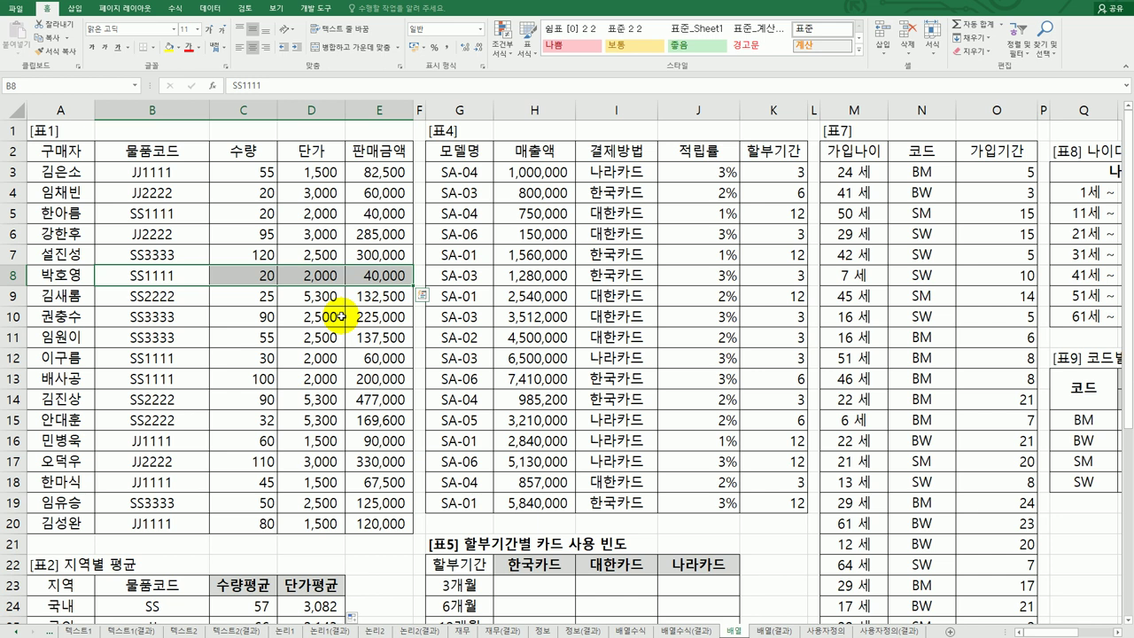
scroll(341, 316, "down", 3)
Start a REPT function in B29, the 판매금액합계 cell for code SS1111 in 표3
left_click(169, 461)
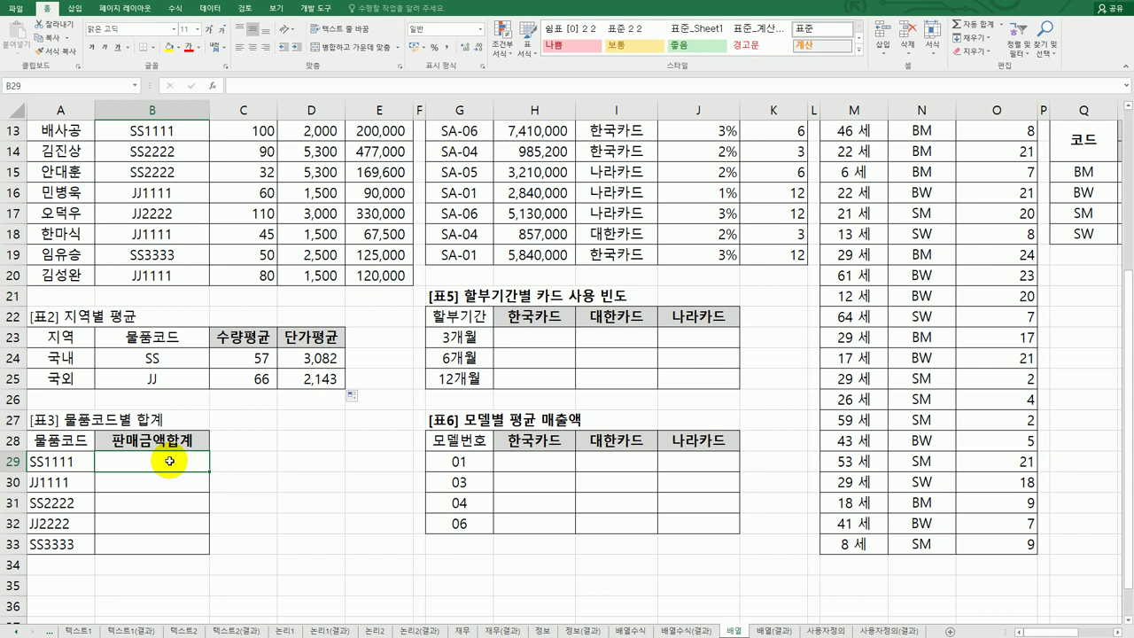
type("=")
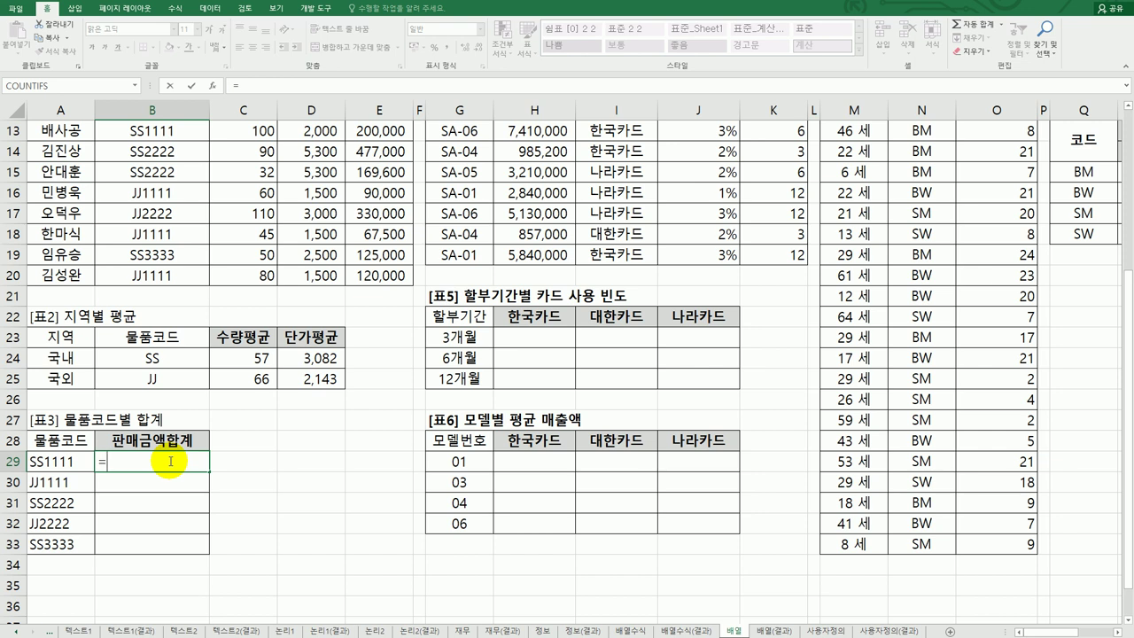
type("rep")
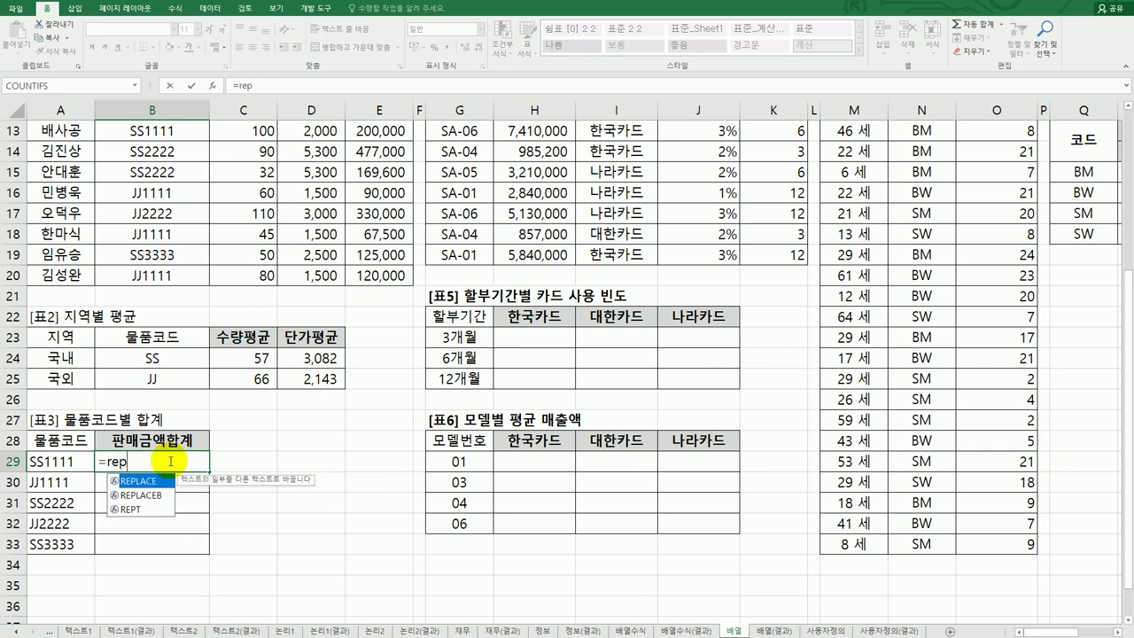
key("Down")
key("Down")
key("Tab")
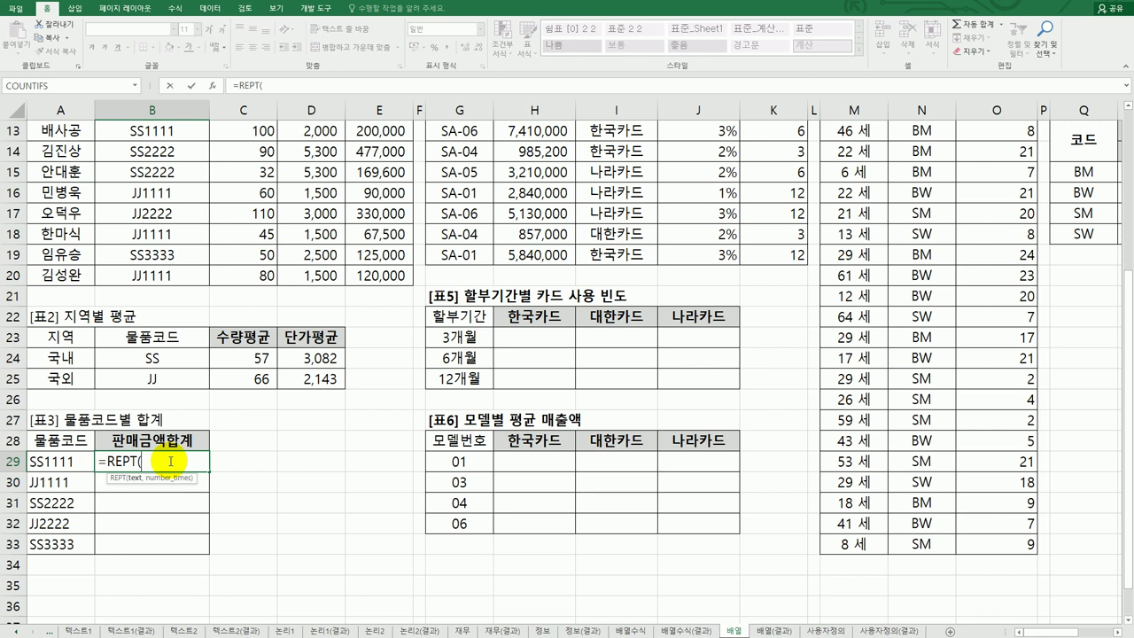
Insert the special character ★ inside an opening quotation mark as REPT's text argument
type("\"")
type("ㅁ")
key("BackSpace")
type("ㅁ")
key("Hangul_Hanja")
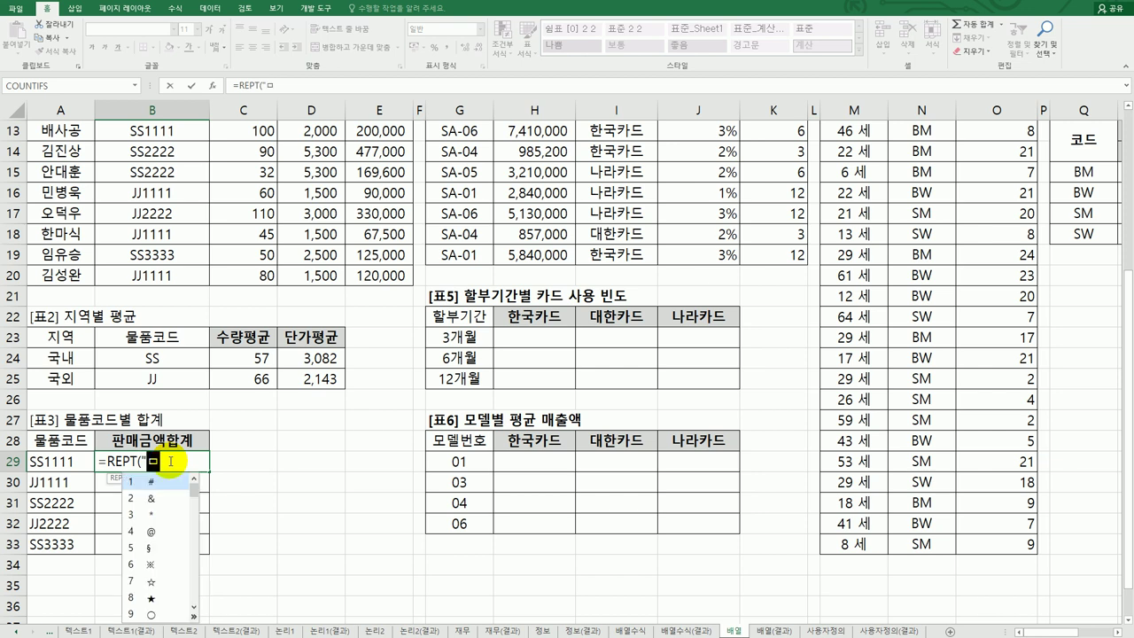
left_click(158, 600)
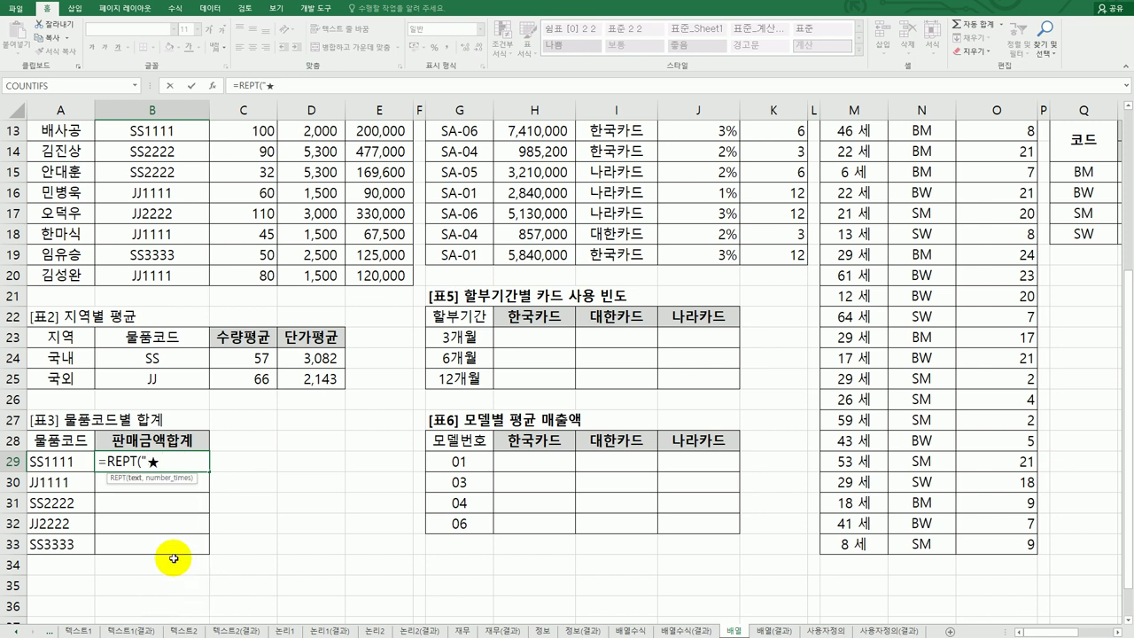
Close the ★ text and set the repeat count to QUOTIENT with a blank numerator and denominator 100000, closing both functions
type("\",")
type("qu")
key("Down")
key("Down")
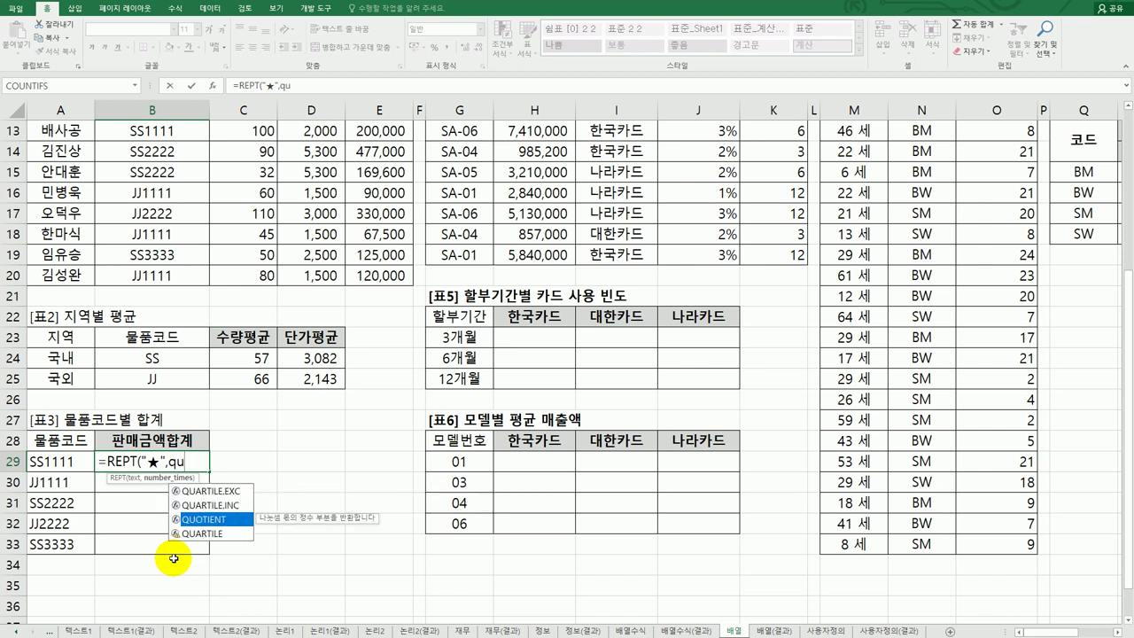
key("Tab")
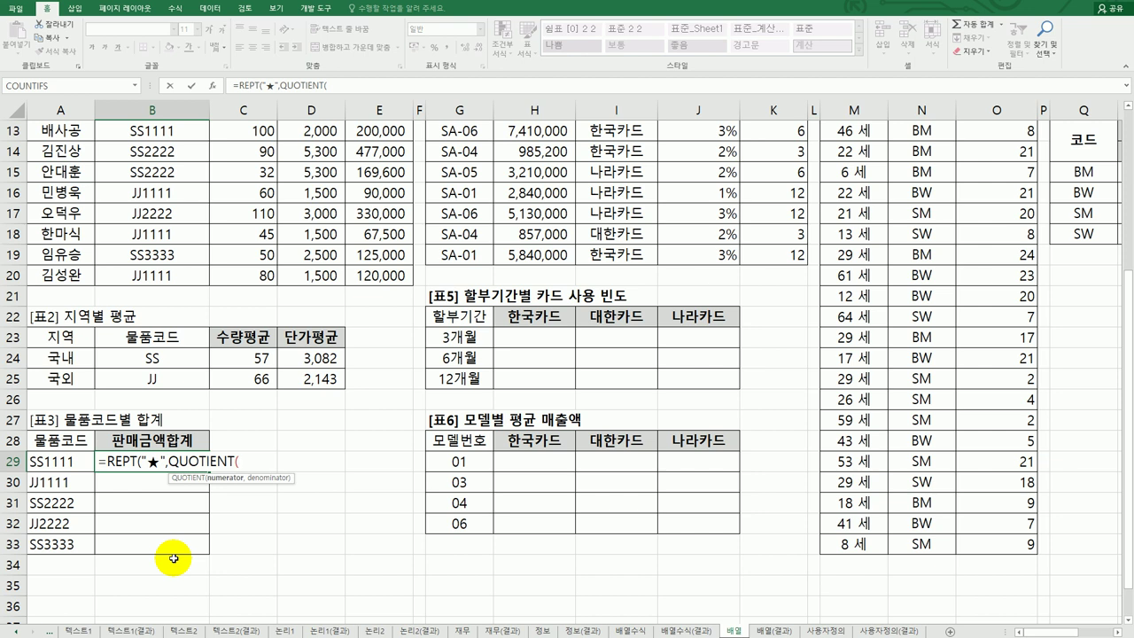
type(",100000)")
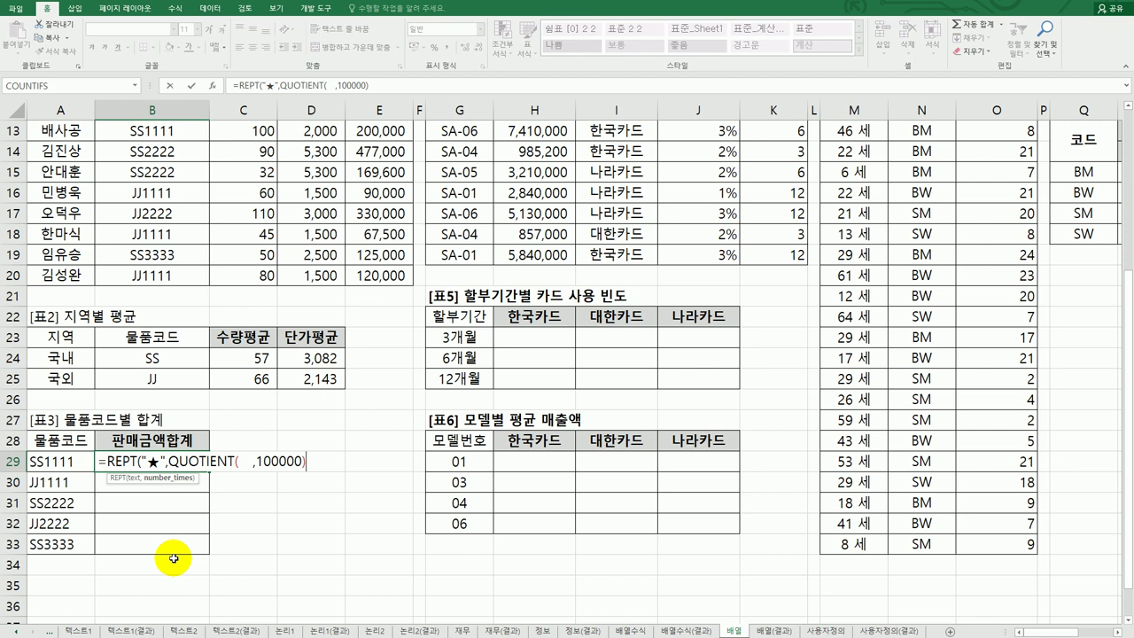
type(")")
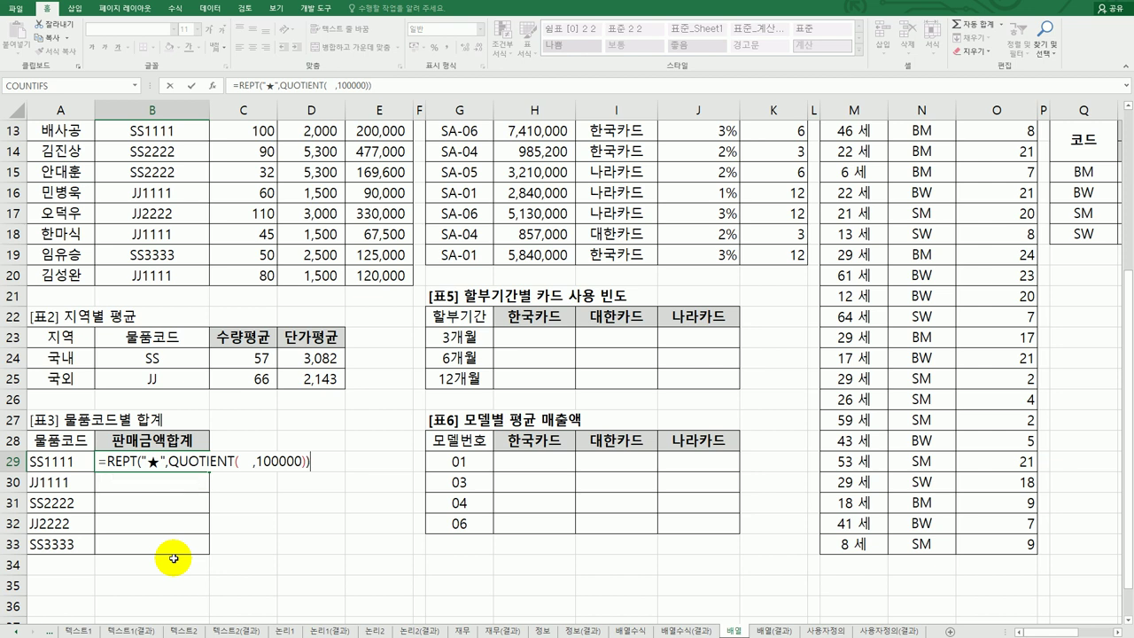
Start a SUM in QUOTIENT's numerator that multiplies an empty parenthesised condition by the absolute 판매금액 range $E$3:$E$20
double_click(243, 462)
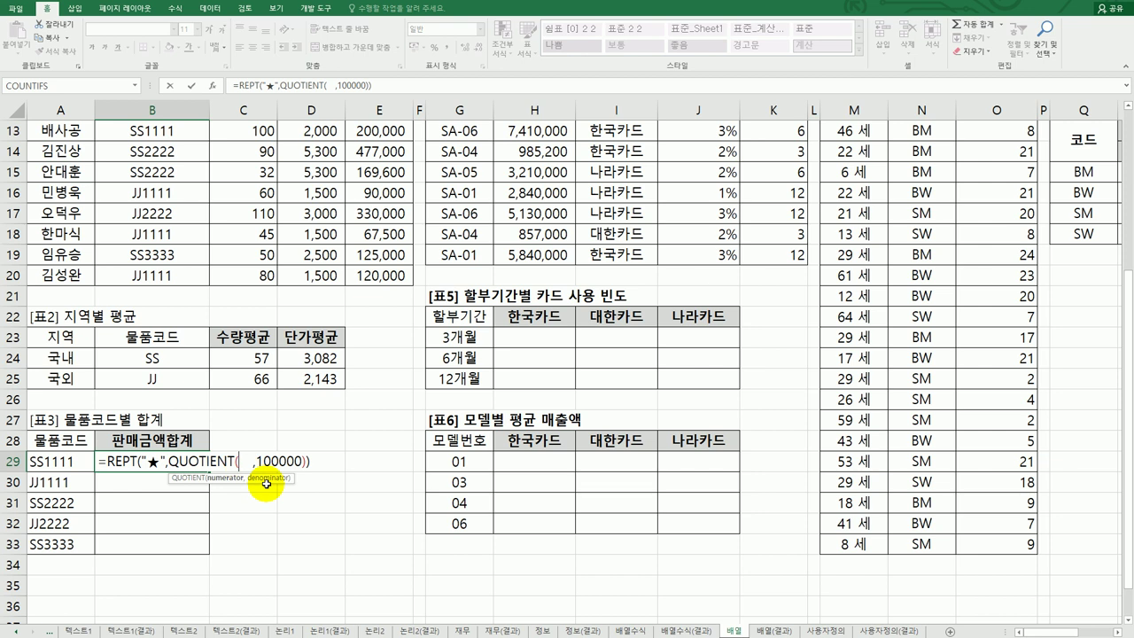
type("sum")
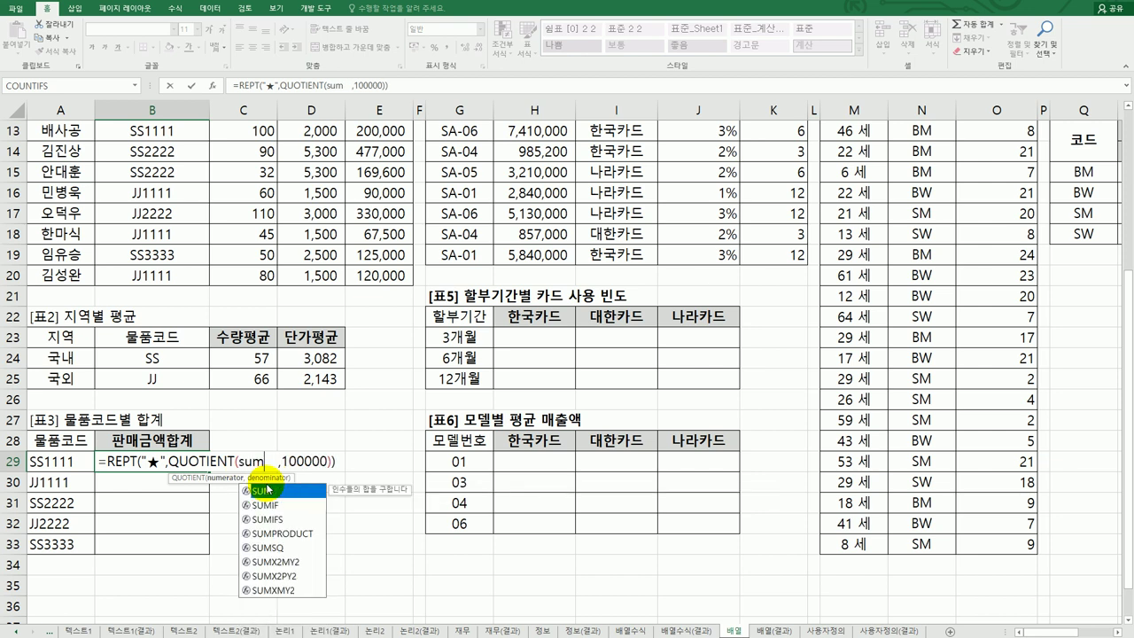
double_click(270, 492)
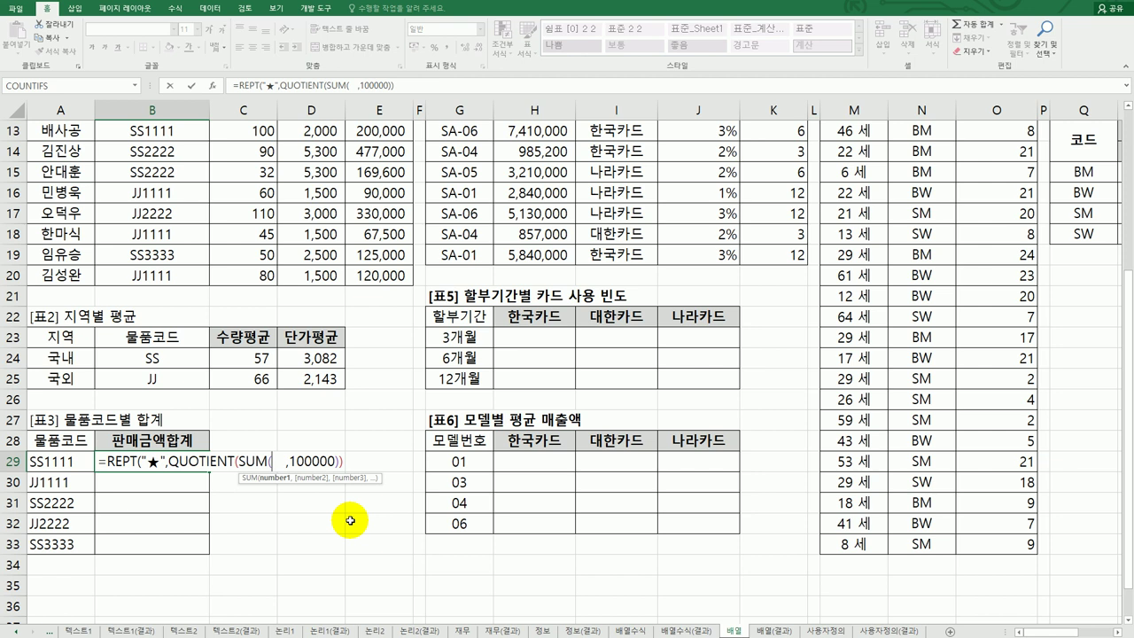
type("( )")
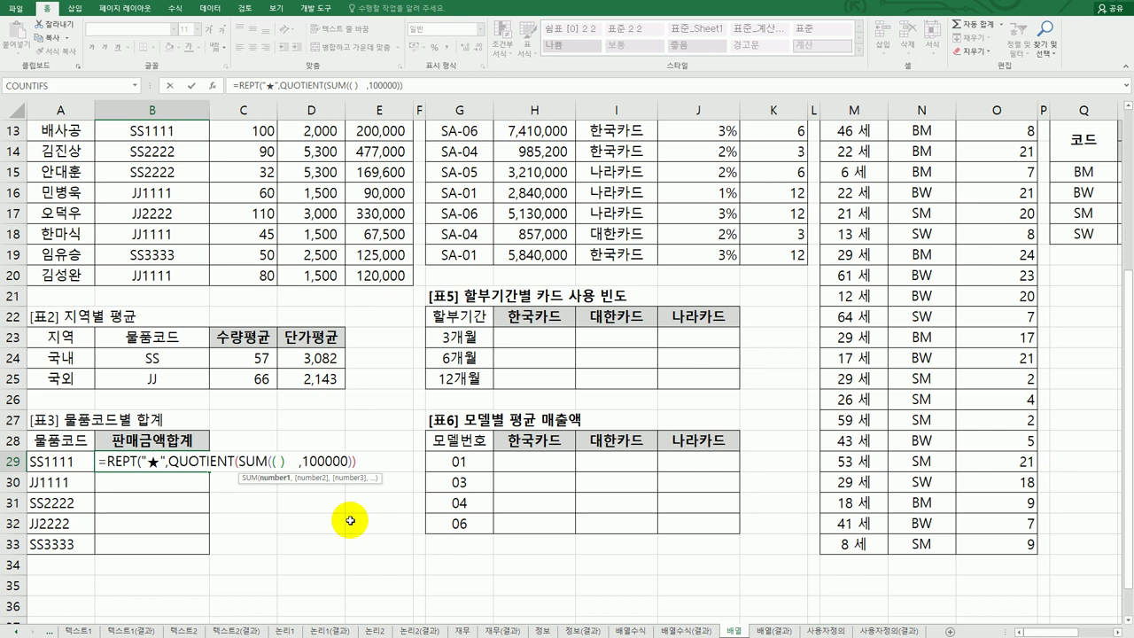
type("*")
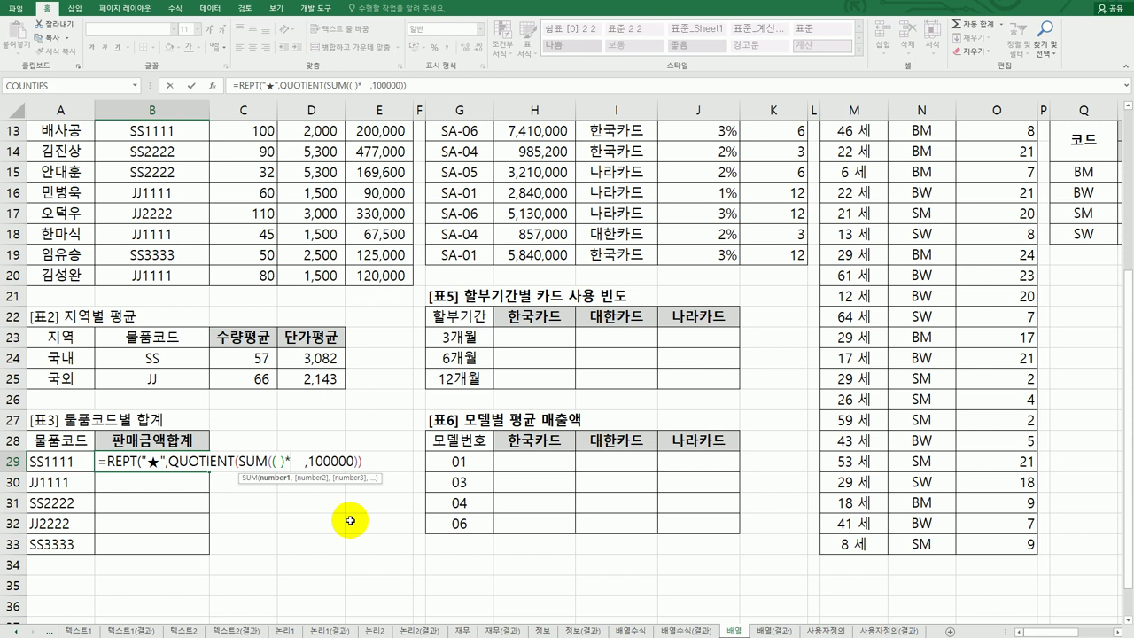
scroll(369, 383, "up", 4)
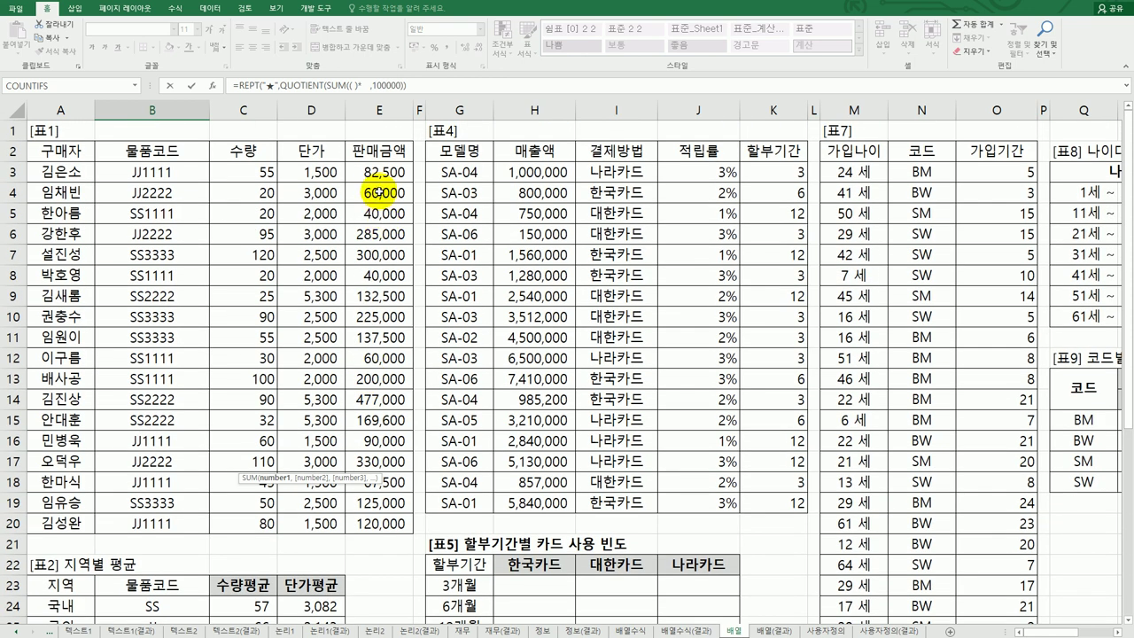
left_click_drag(379, 171, 363, 523)
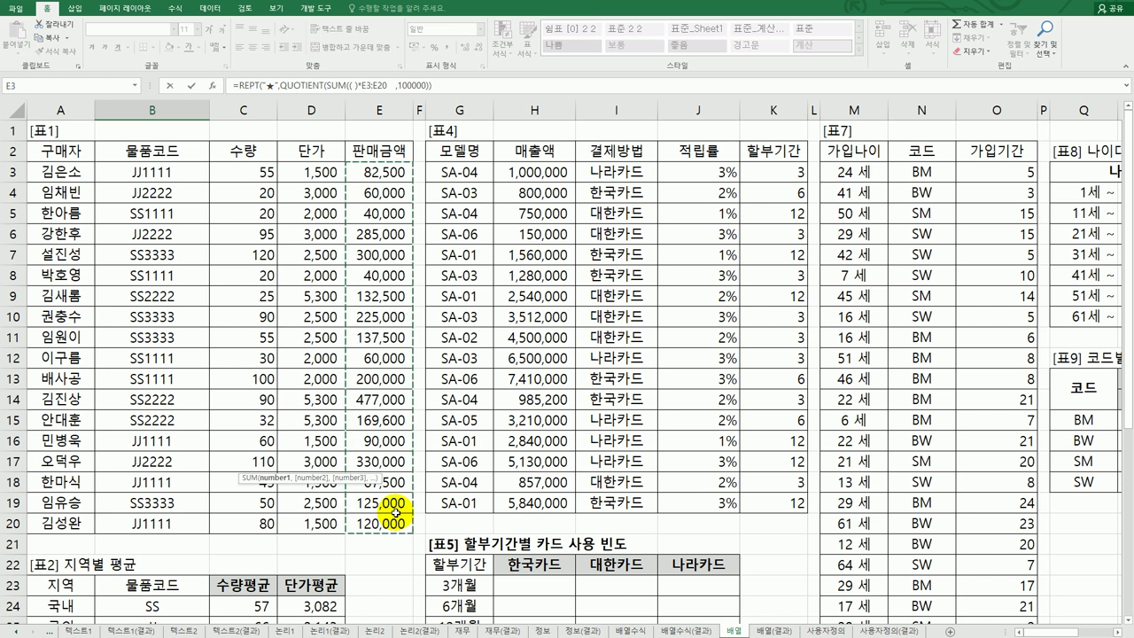
key("F4")
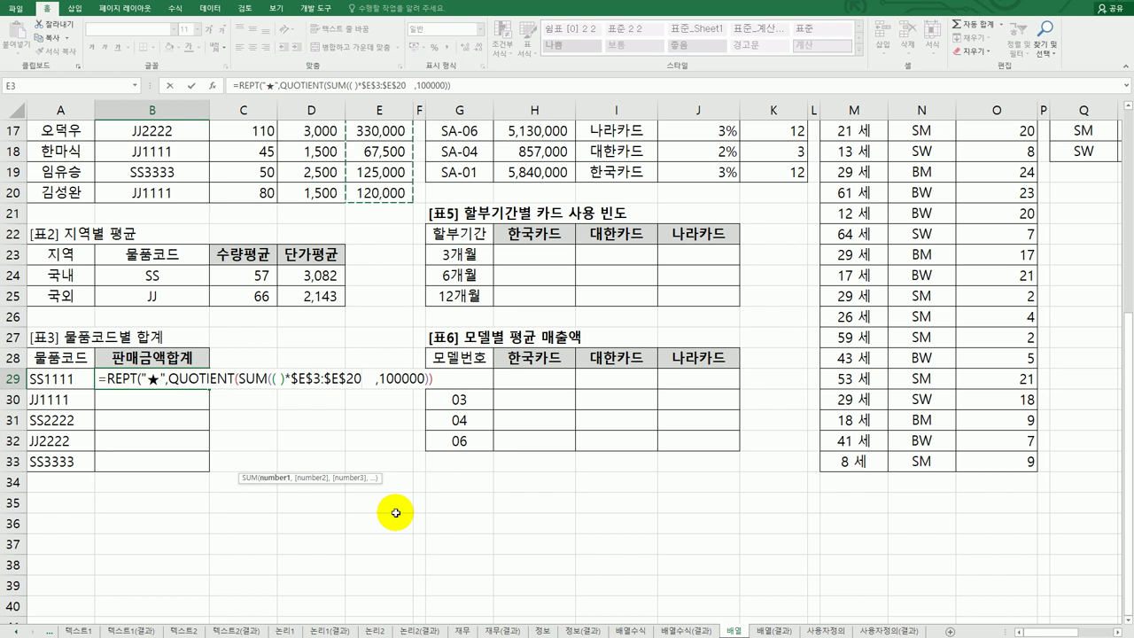
Fill the empty SUM condition with $B$3:$B$20=A29, comparing the 물품코드 range of 표1 with the 표3 code
left_click(276, 379)
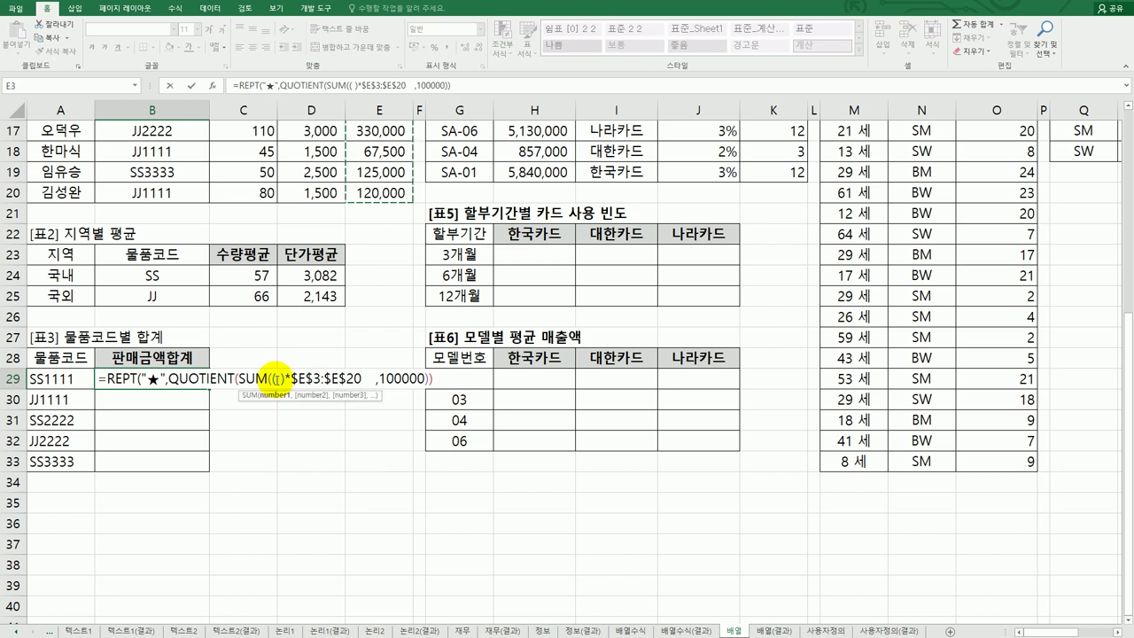
scroll(308, 487, "up", 4)
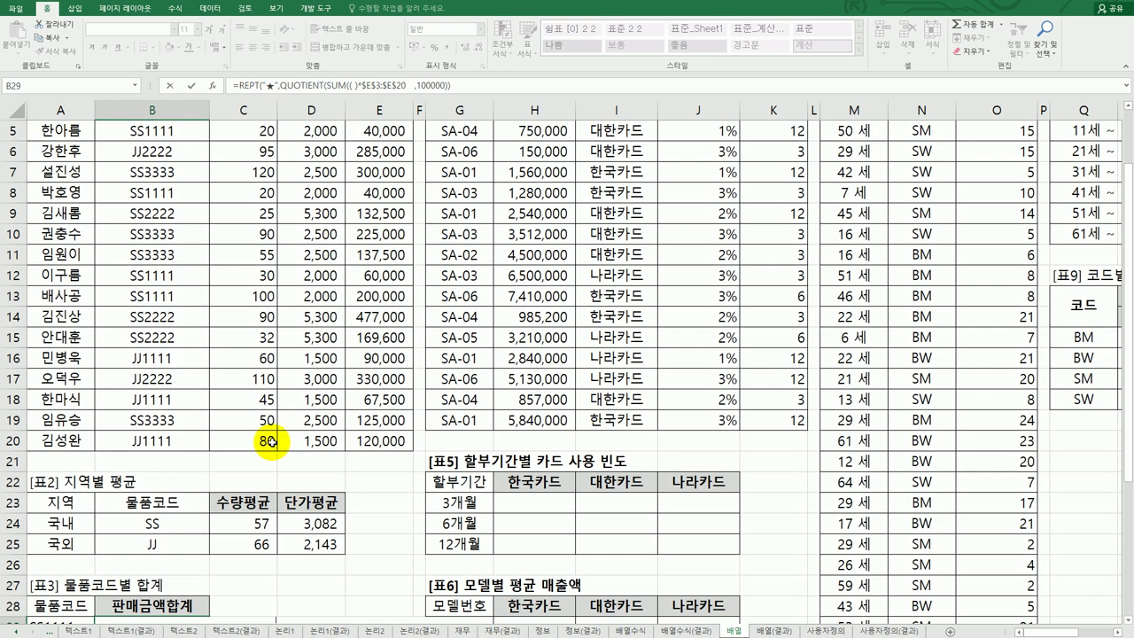
scroll(148, 195, "up", 2)
left_click_drag(153, 171, 173, 523)
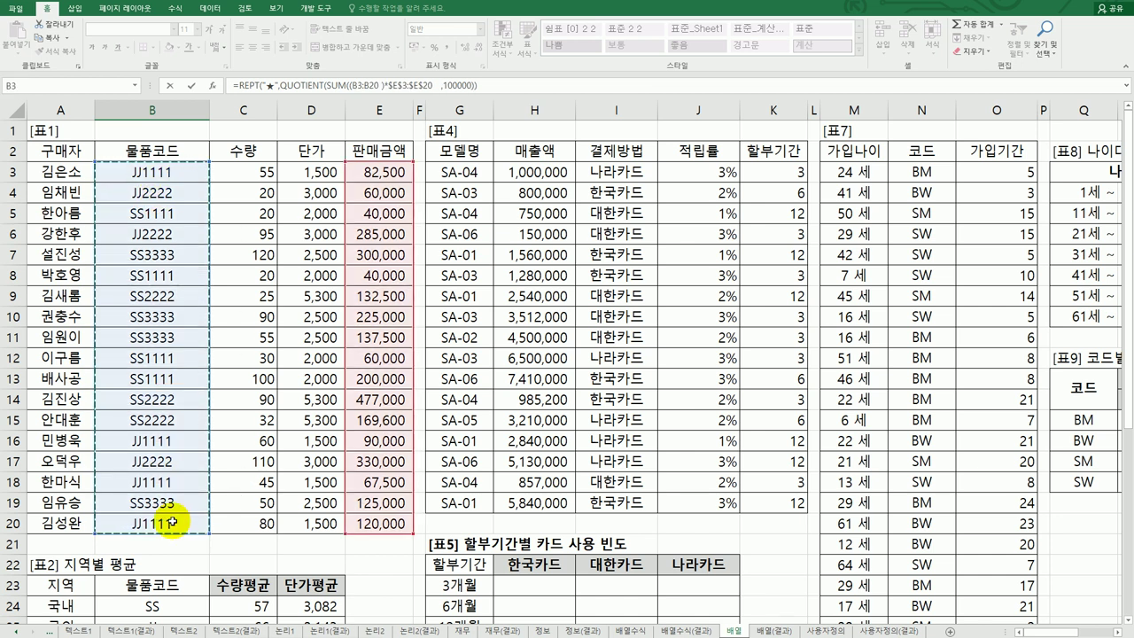
key("F4")
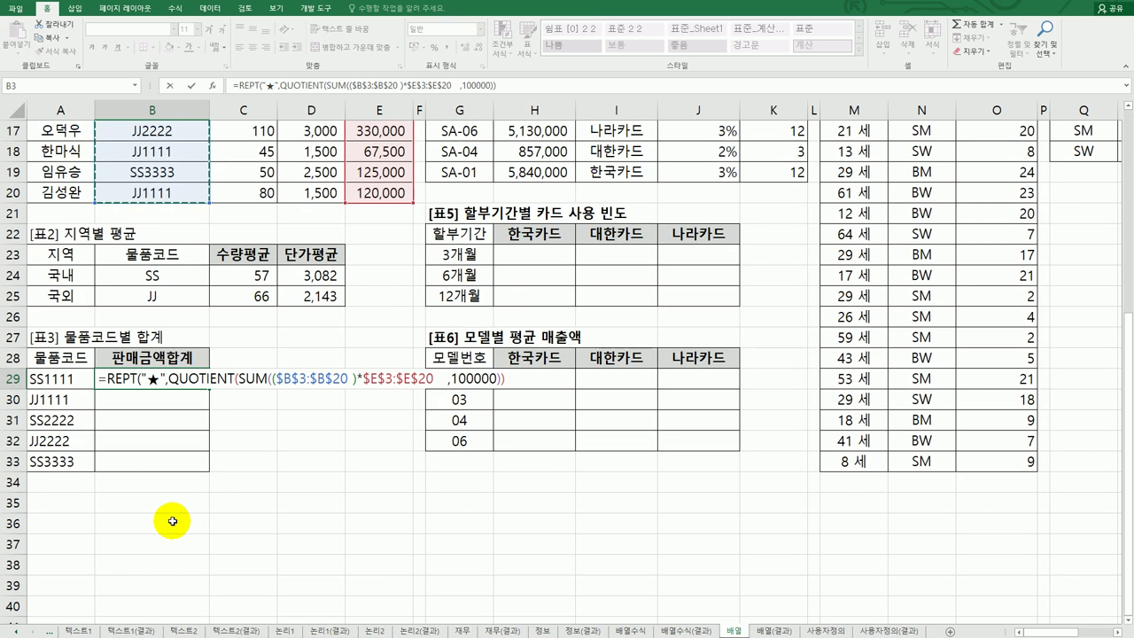
type("=")
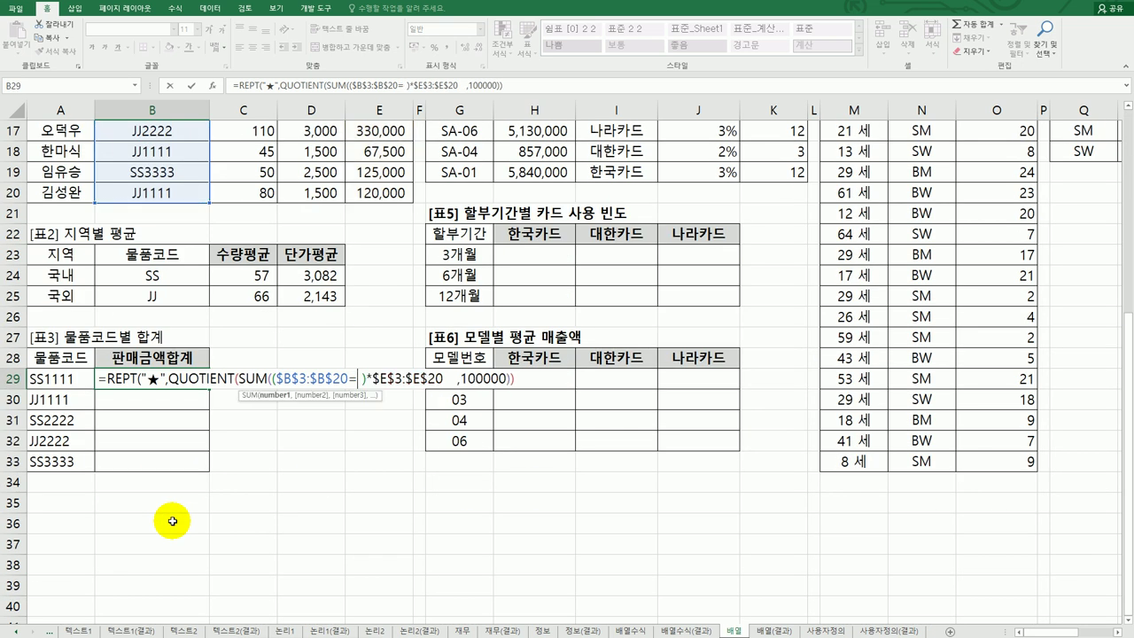
left_click(71, 380)
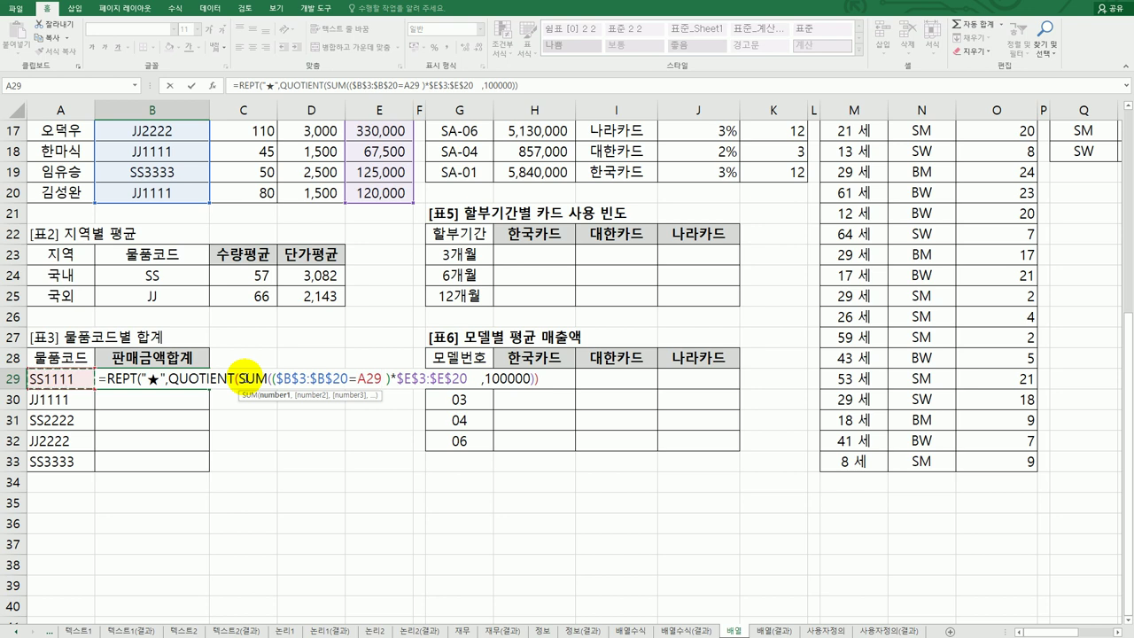
Remove the extra space after A29 and close the SUM function after $E$3:$E$20
left_click(379, 378)
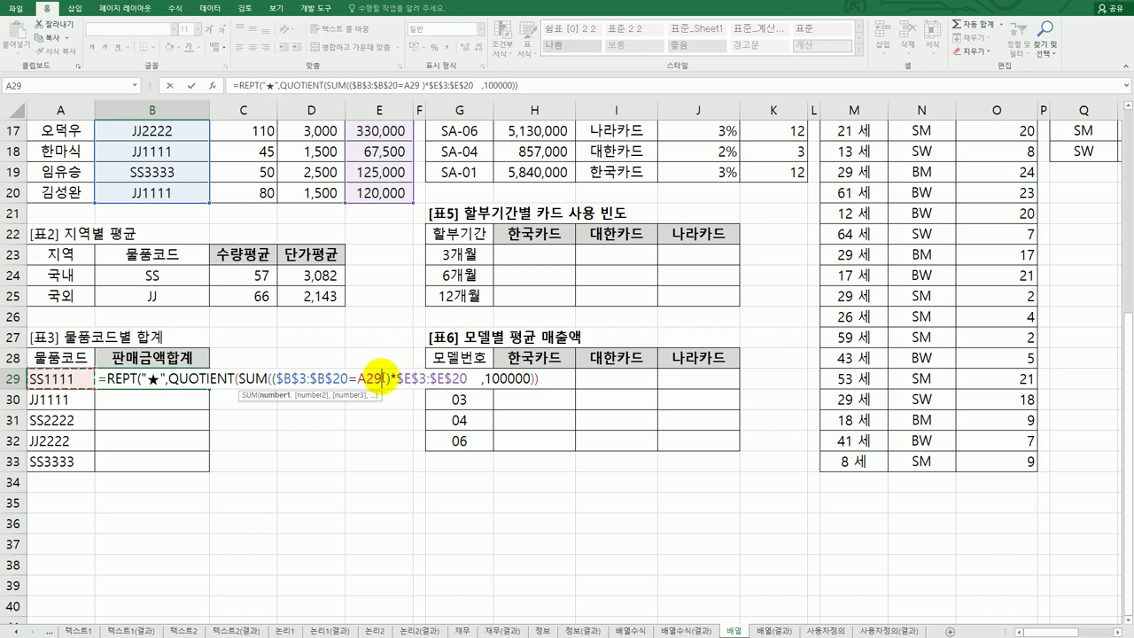
left_click(462, 379)
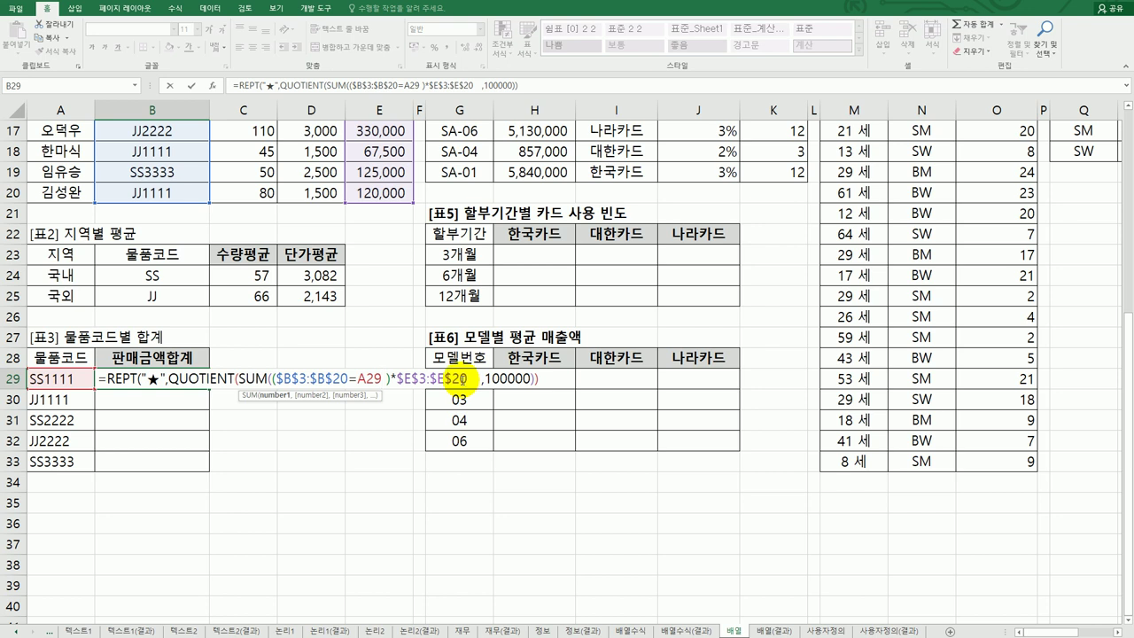
key("Delete")
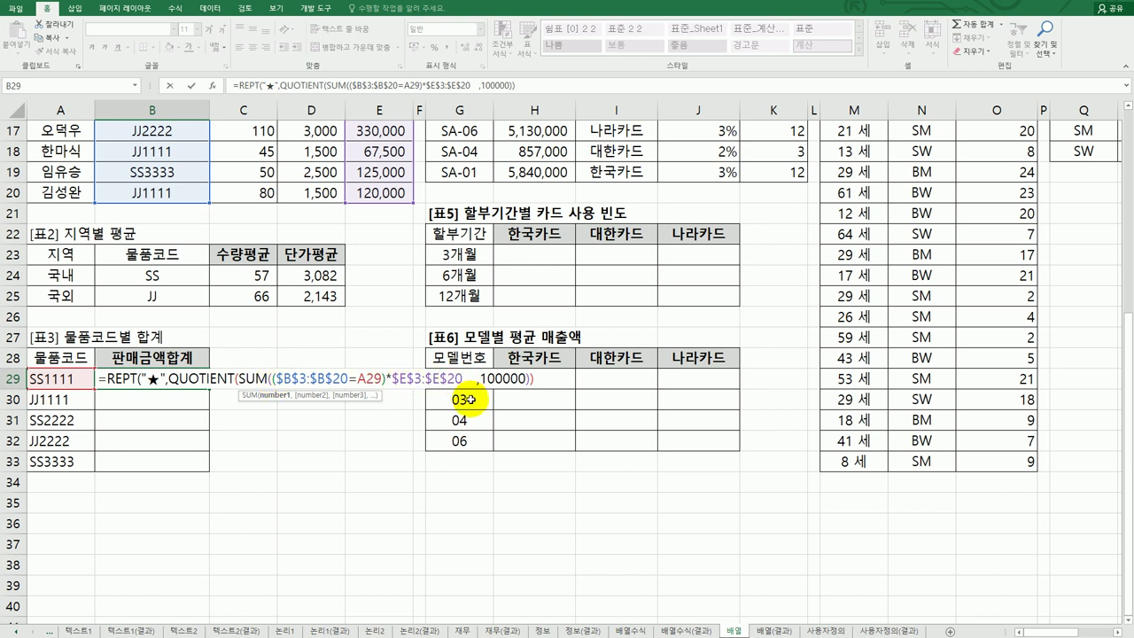
type(")")
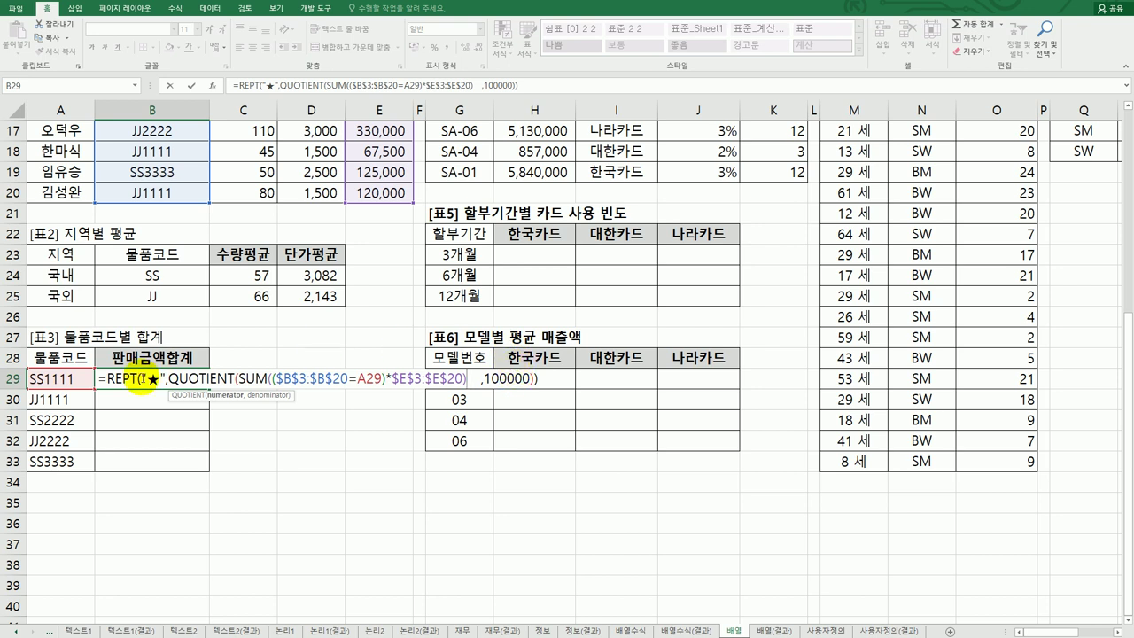
Enter B29 as an array formula and fill it down through B33 of 표3
left_click(553, 383)
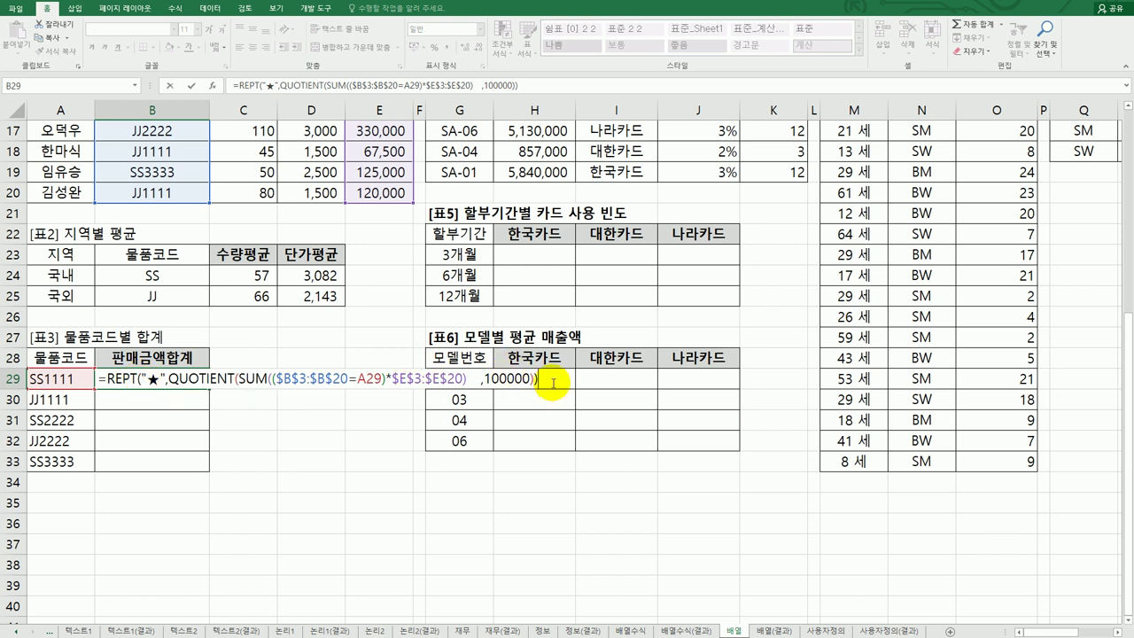
key("ctrl+shift+Return")
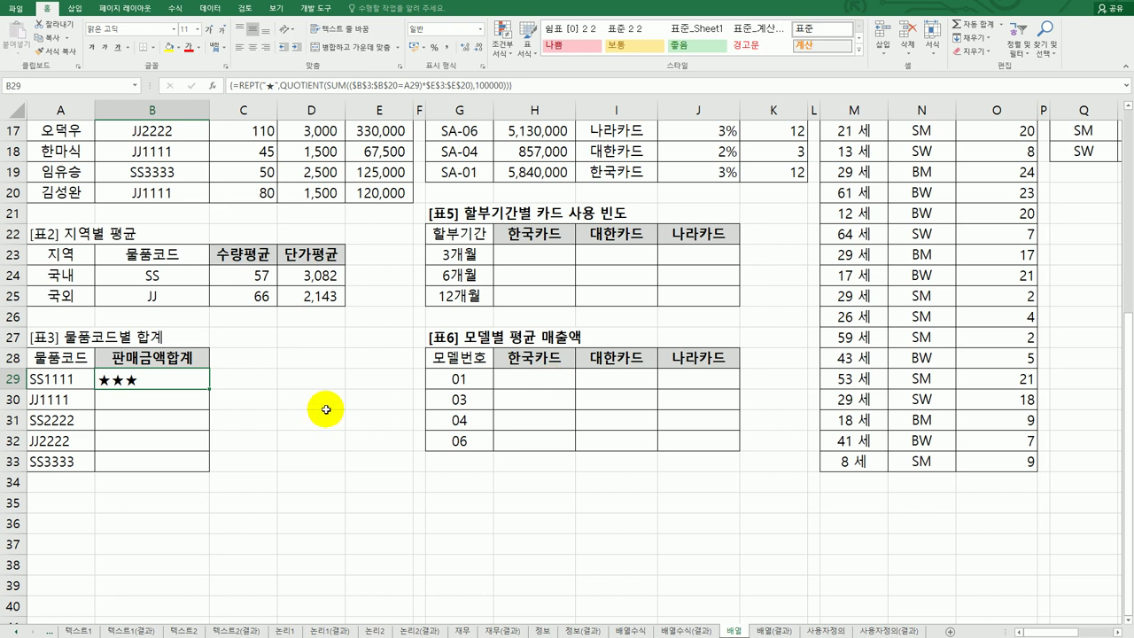
left_click_drag(208, 390, 207, 472)
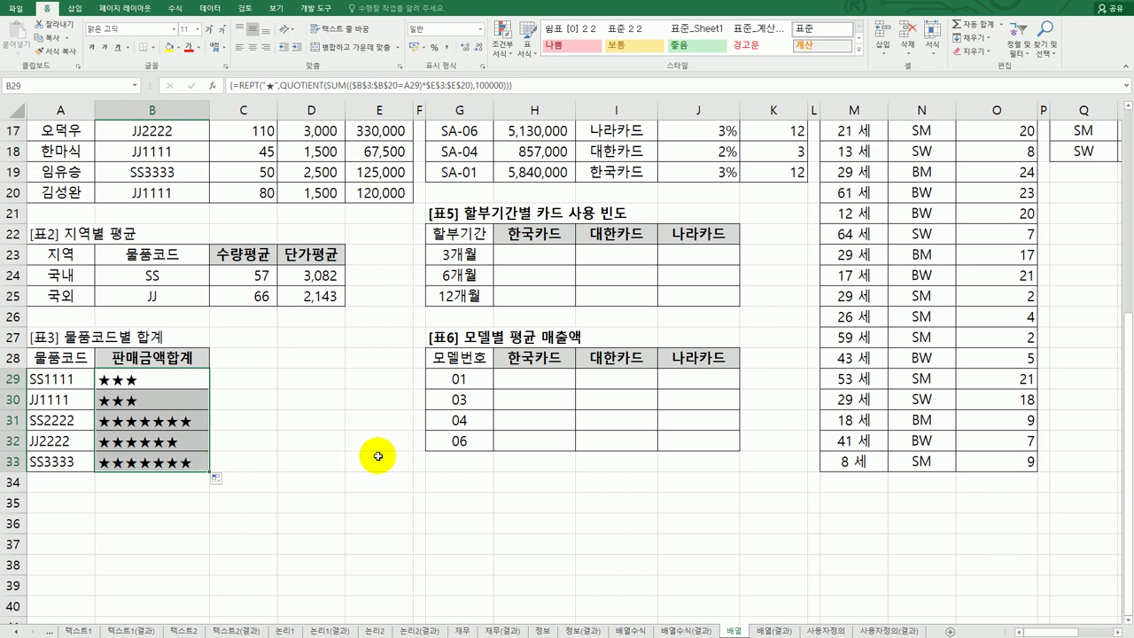
scroll(377, 456, "up", 5)
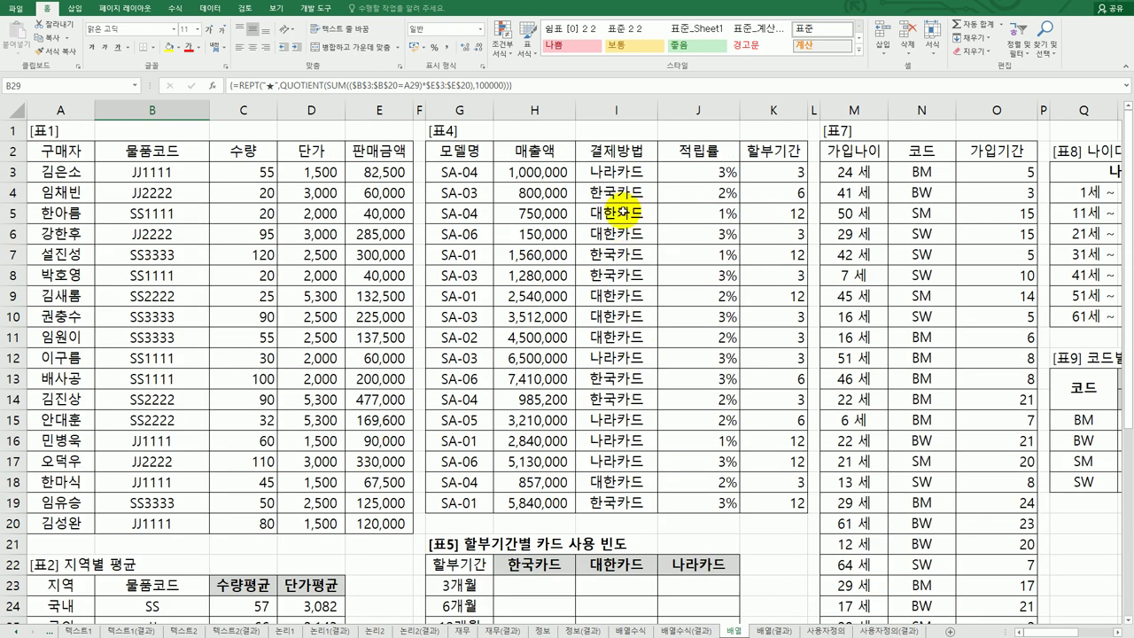
Examine the 결제방법 and 할부기간 columns of 표4, then the empty result range and 할부기간 label values of 표5
left_click(625, 172)
left_click_drag(624, 172, 619, 497)
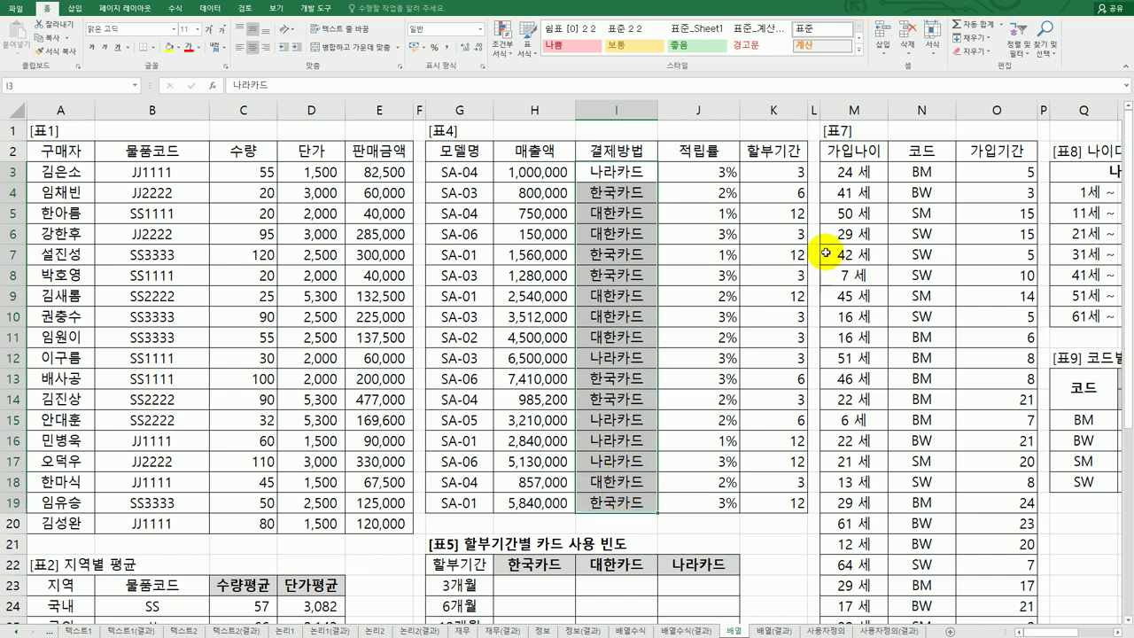
left_click(795, 177)
left_click_drag(784, 193, 778, 502)
scroll(777, 496, "down", 2)
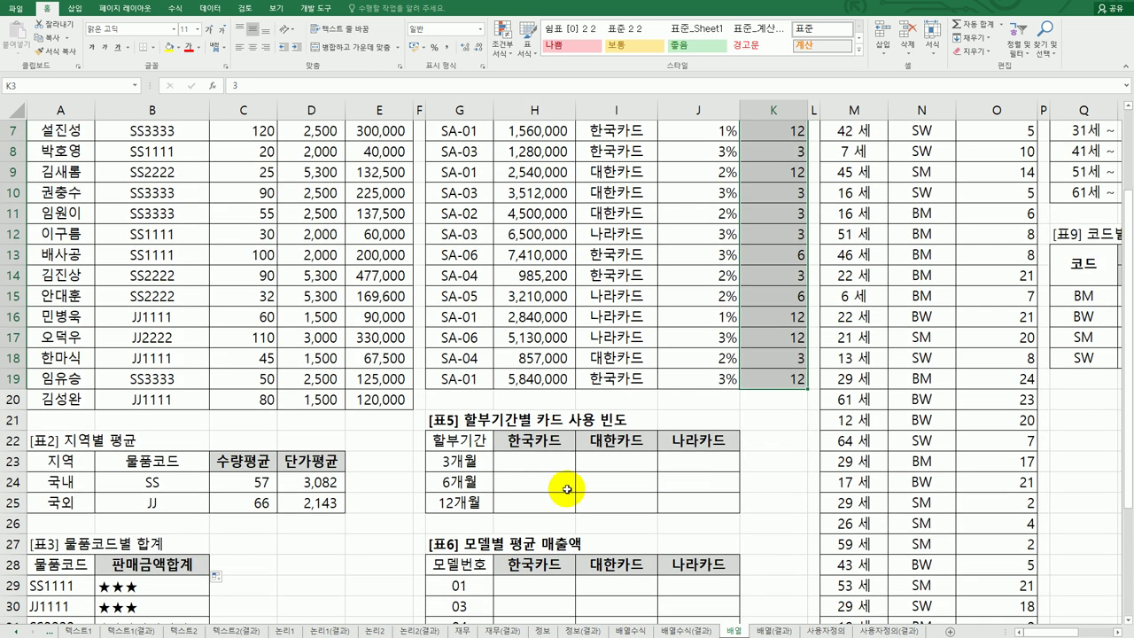
left_click(526, 464)
left_click_drag(526, 464, 681, 510)
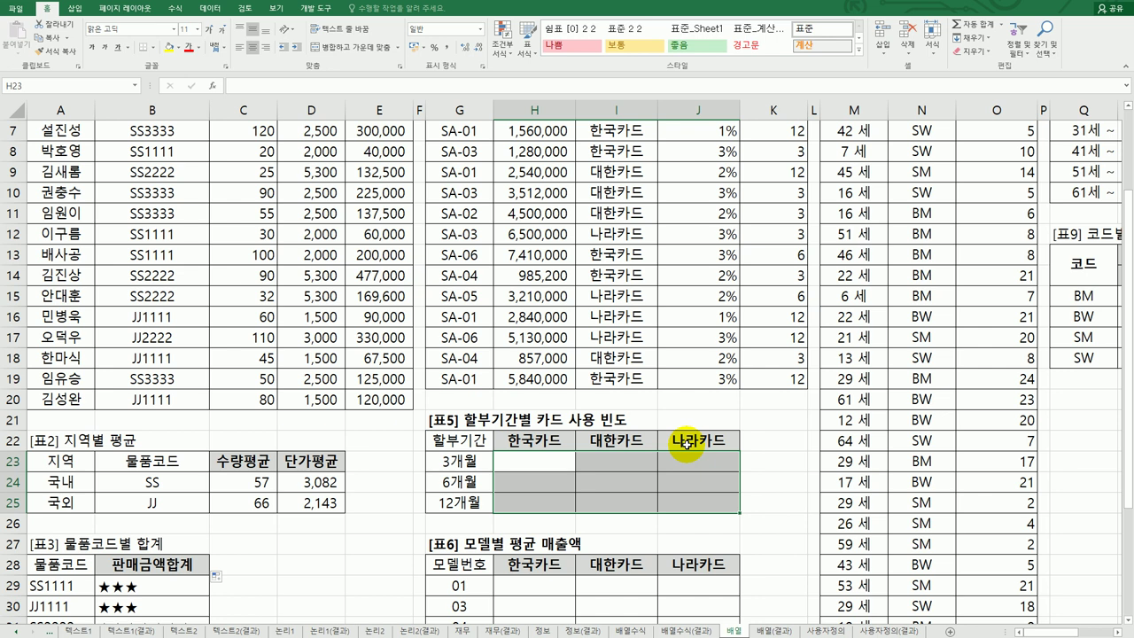
left_click(535, 468)
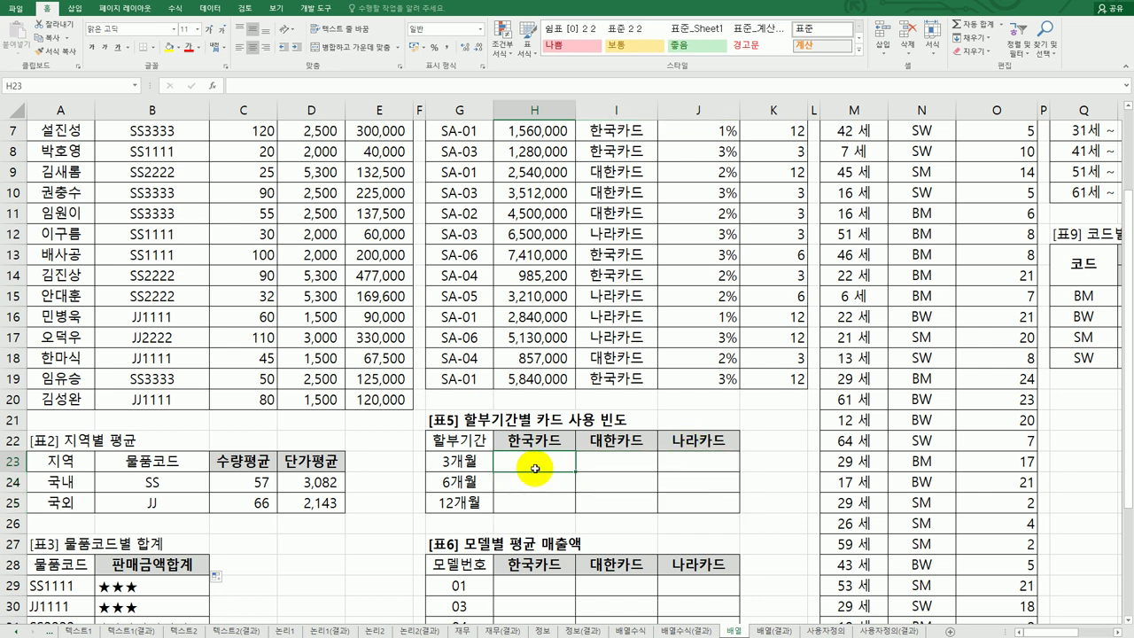
left_click(478, 463)
left_click(478, 483)
left_click(474, 504)
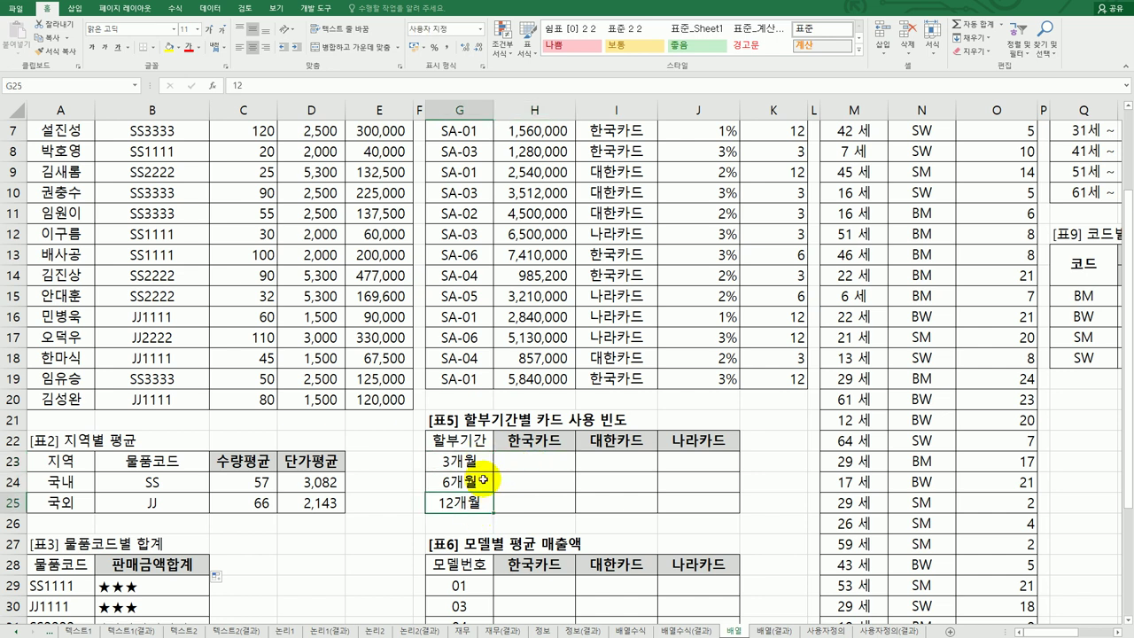
left_click(486, 461)
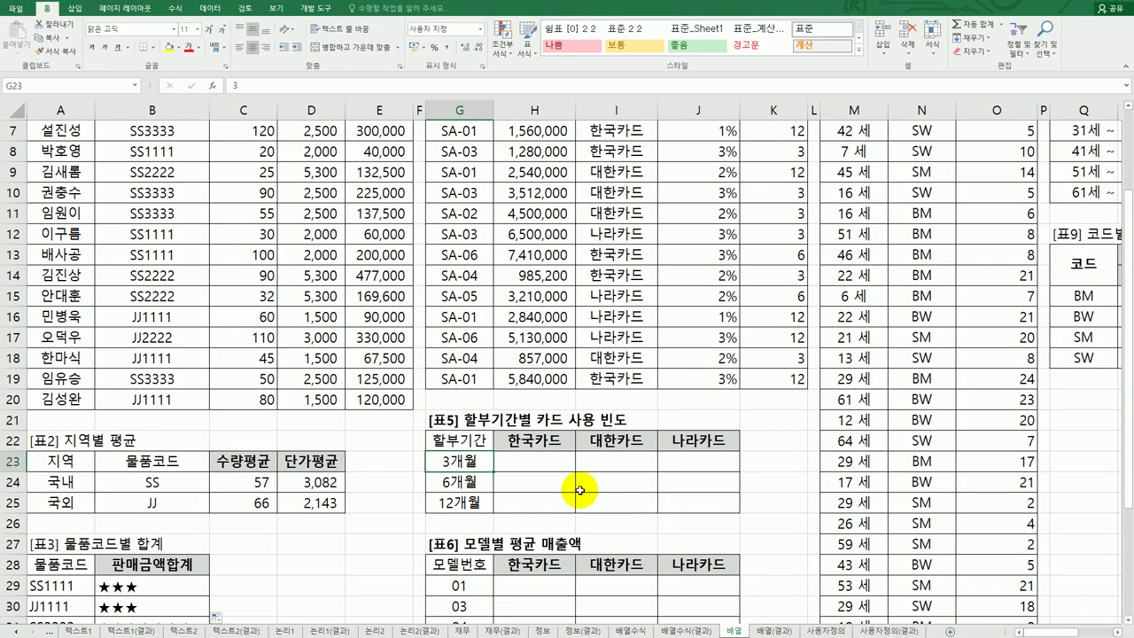
left_click(547, 483)
scroll(572, 488, "up", 2)
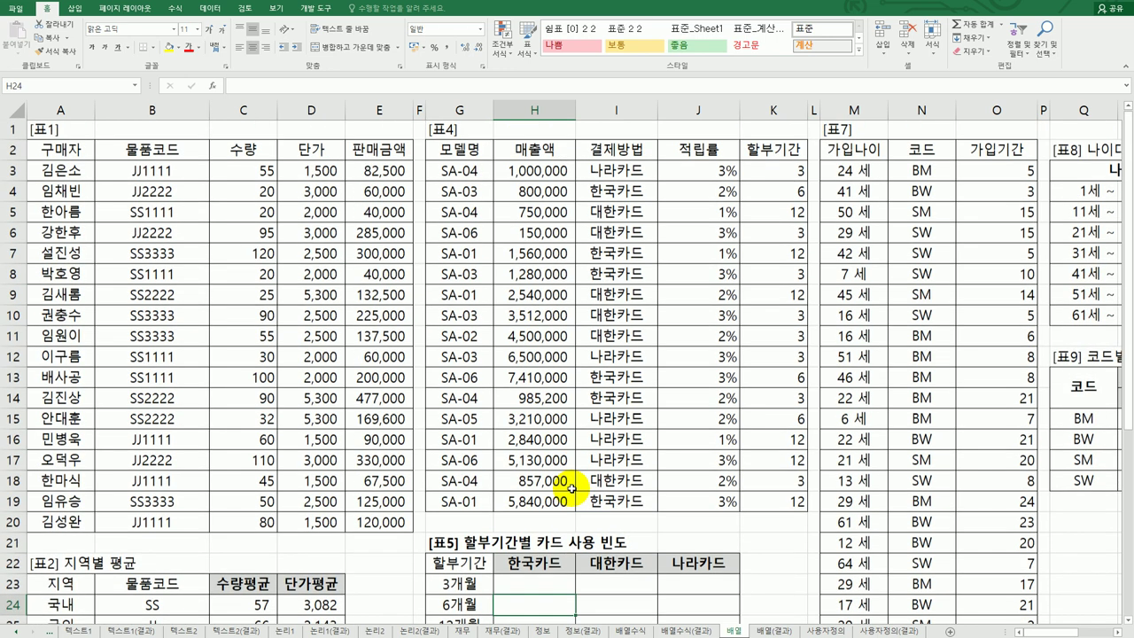
Start a REPT formula in H23 of 표5 with "★" as its text, leaving the repeat count empty inside the closing parenthesis
left_click(549, 588)
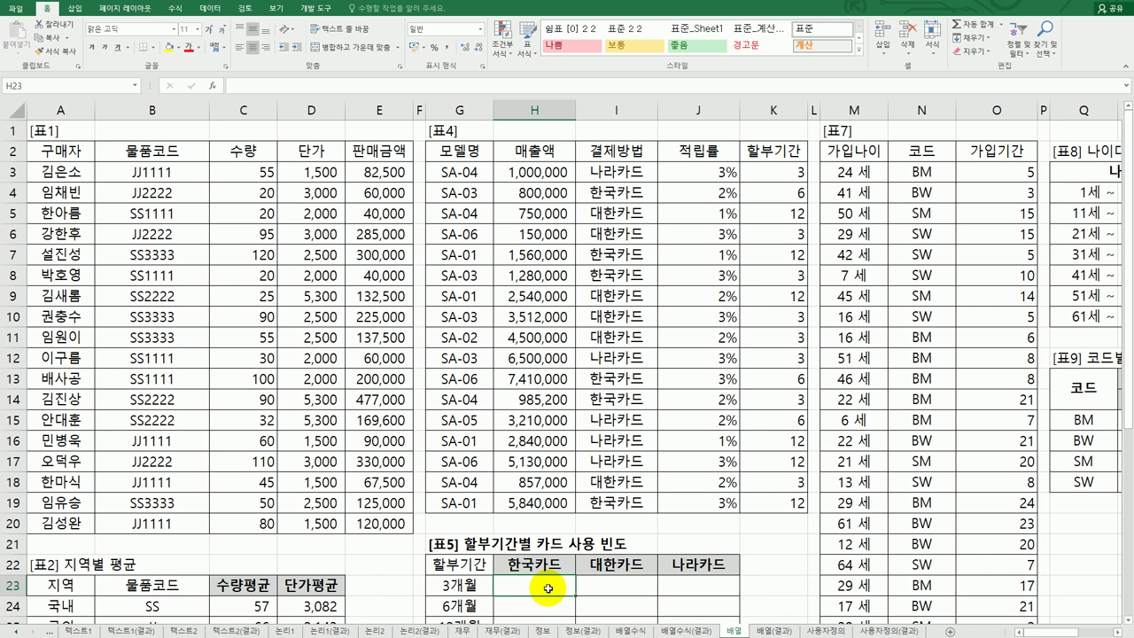
scroll(548, 589, "down", 2)
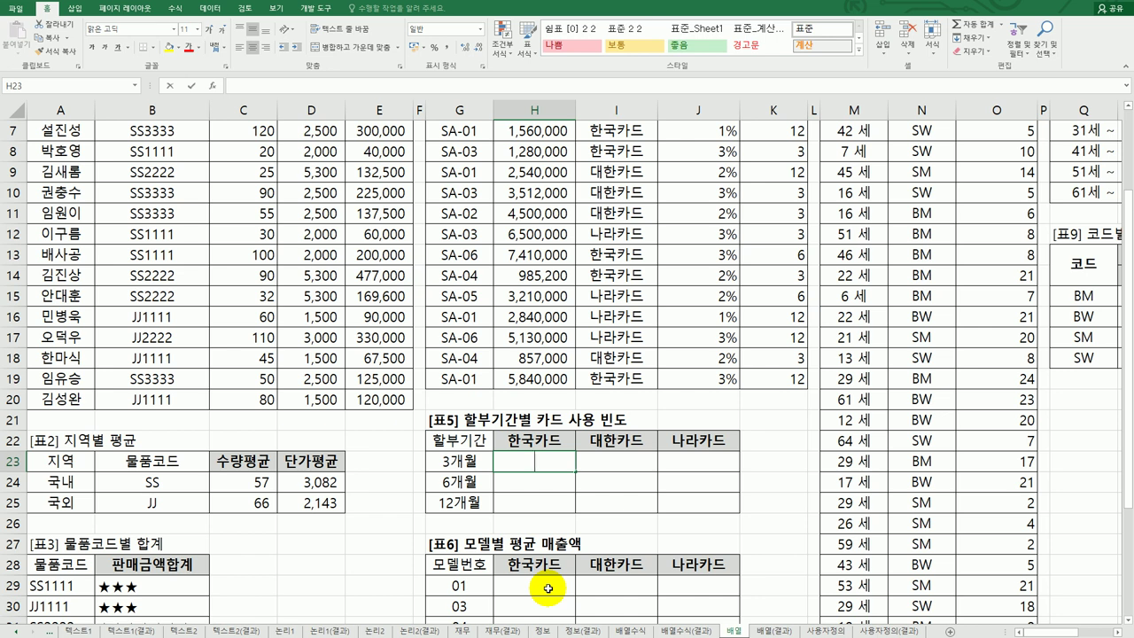
type("=rep")
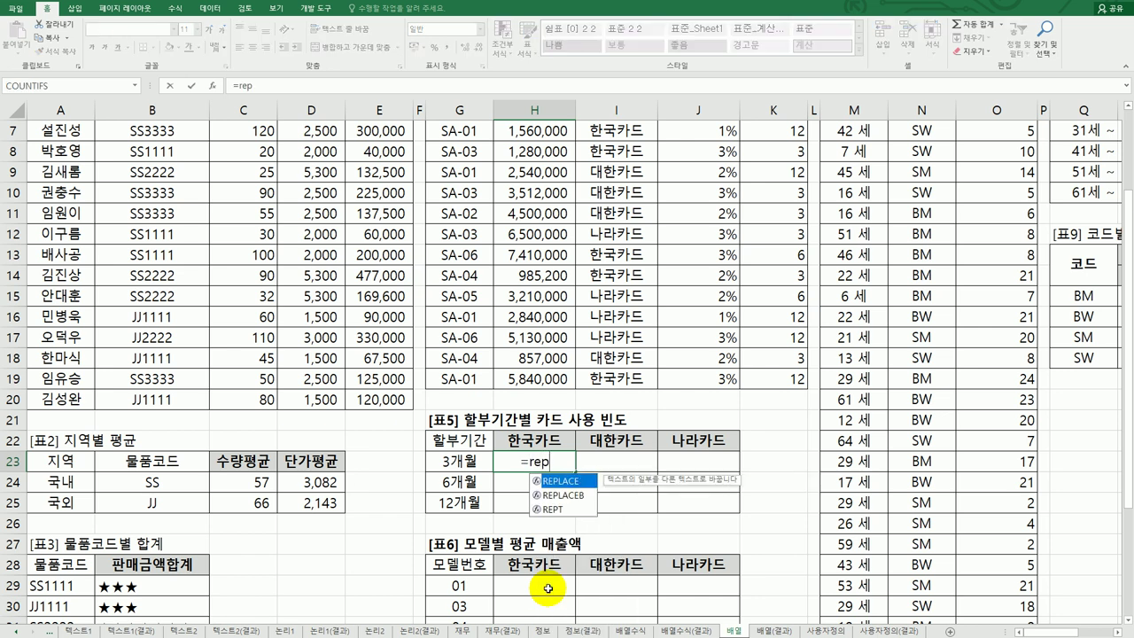
key("Down")
key("Down")
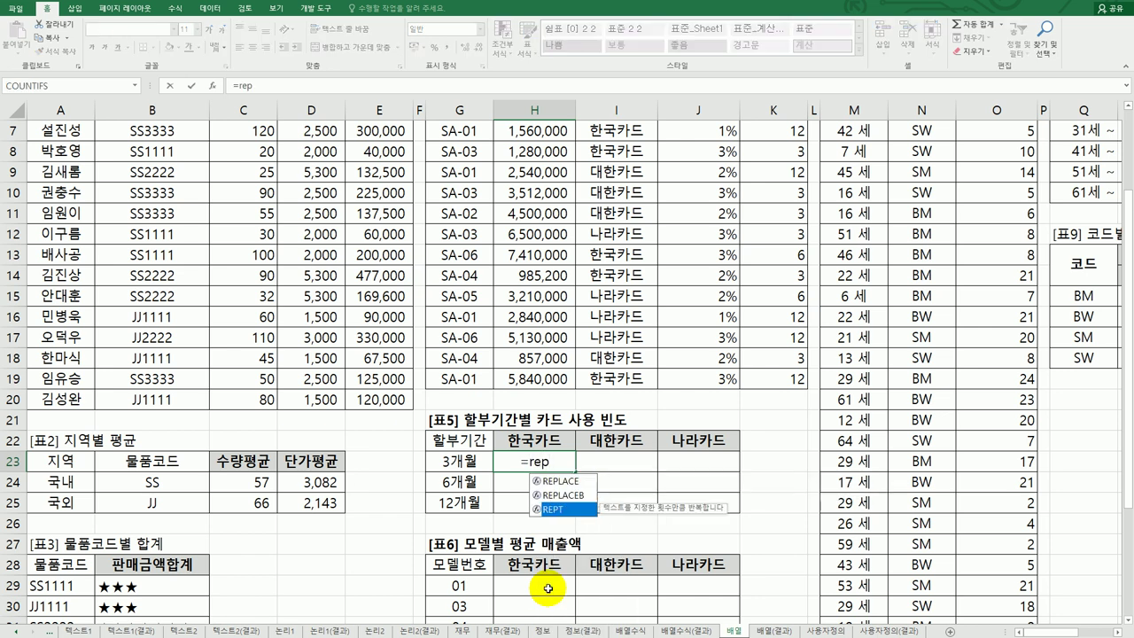
key("Tab")
type("\"ㅁ")
key("Hangul_Hanja")
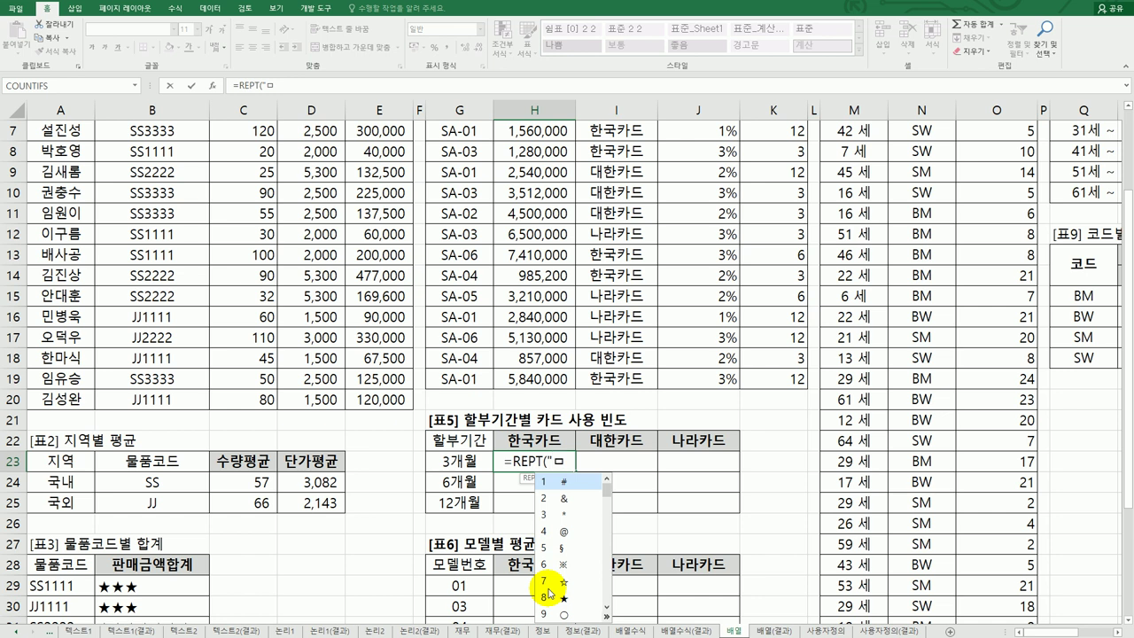
left_click(563, 601)
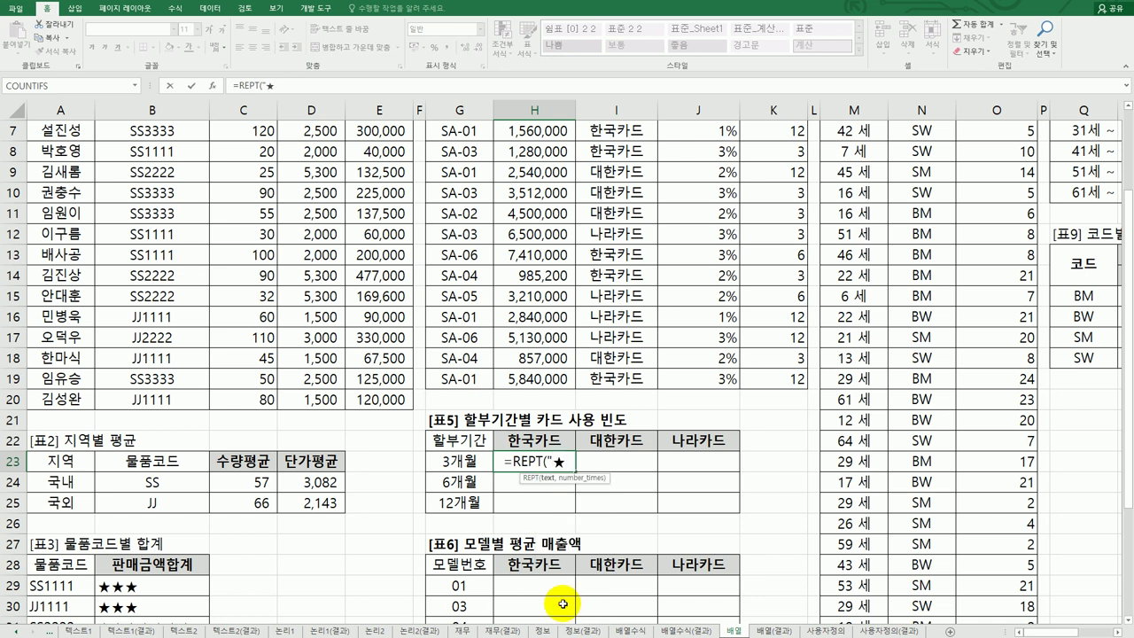
type("\",")
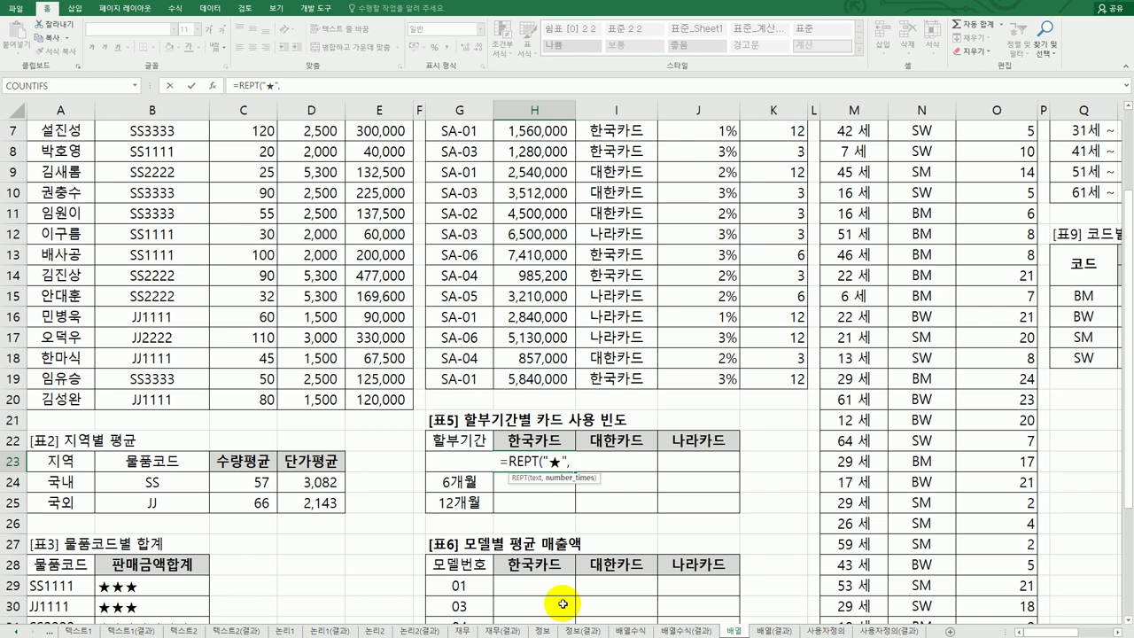
type(")")
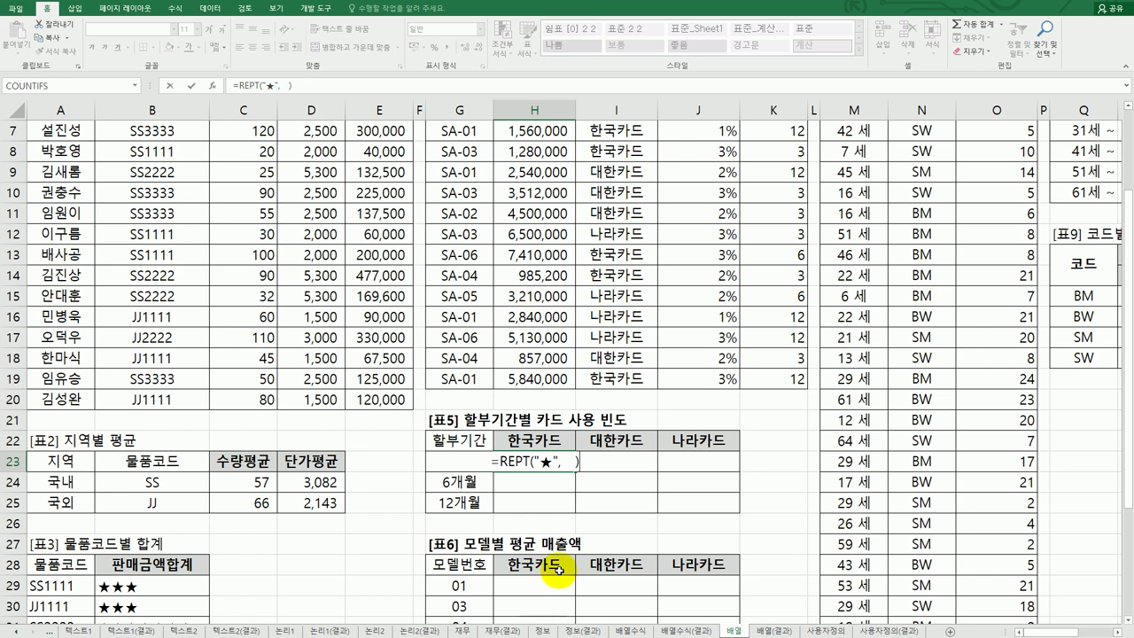
Nest a SUM containing an empty IF as the repeat count of REPT in H23, and remove the surplus spaces between the closing parentheses
left_click(561, 461)
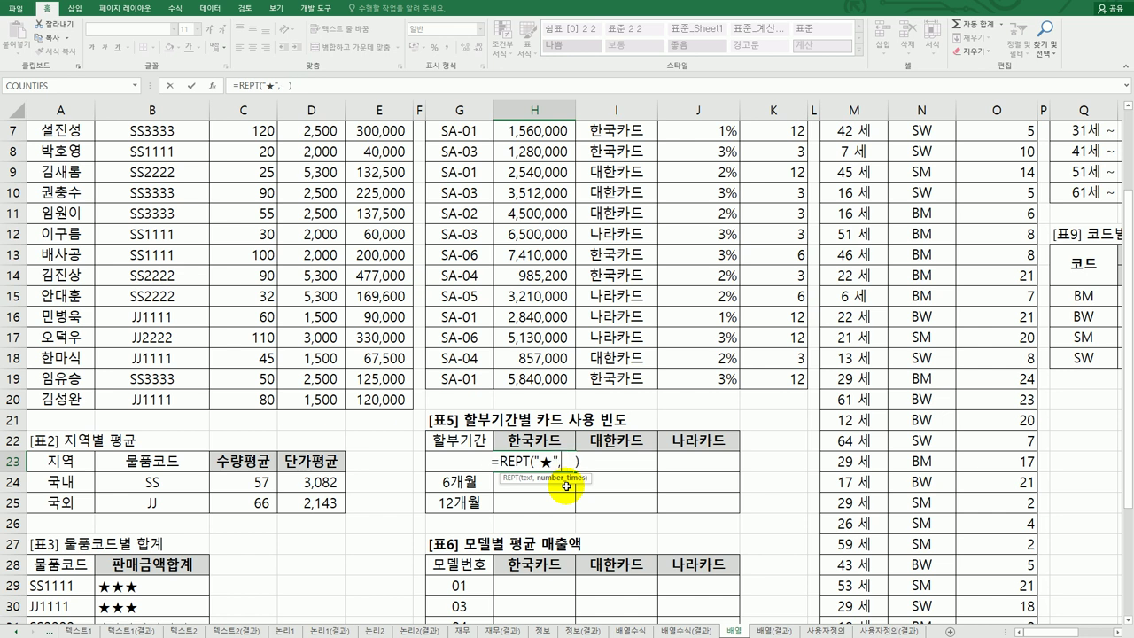
type("sum( ")
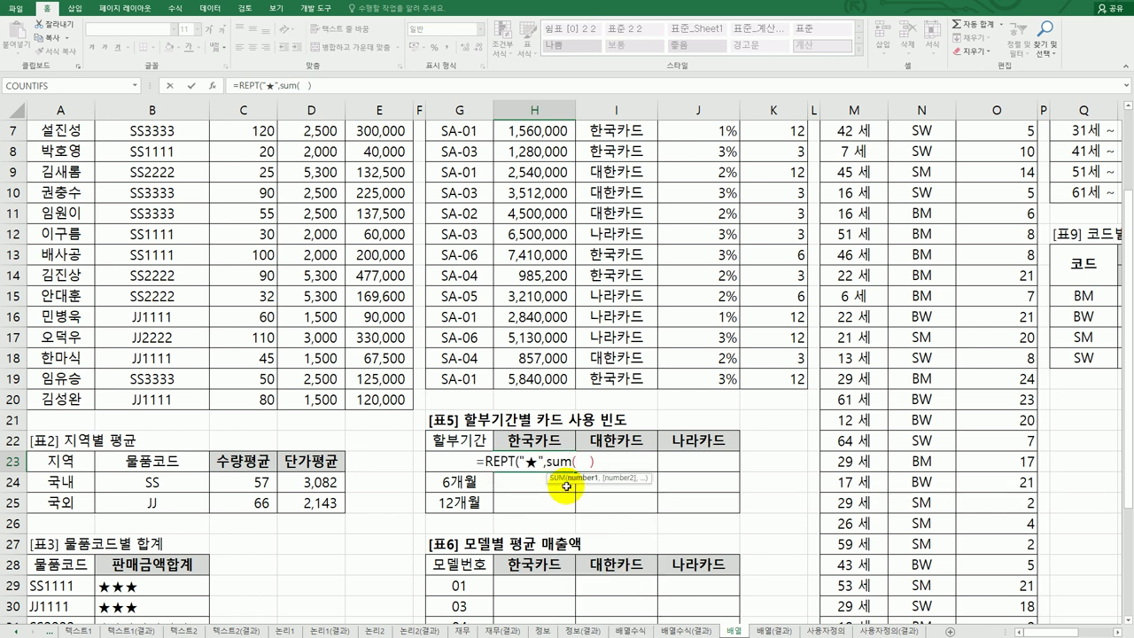
type(")")
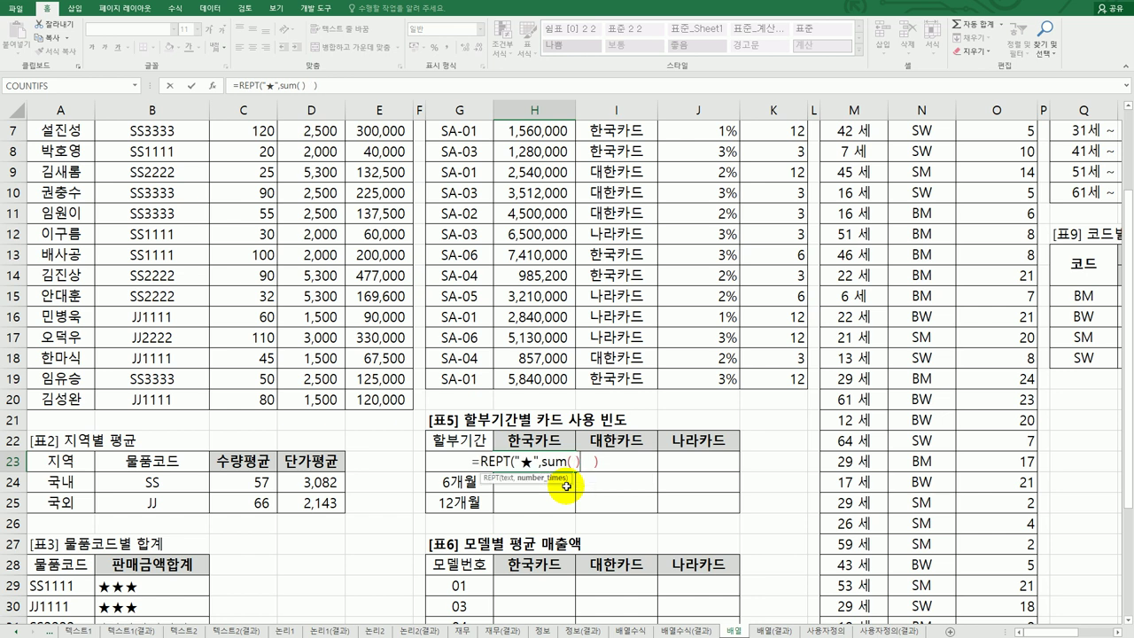
key("Delete")
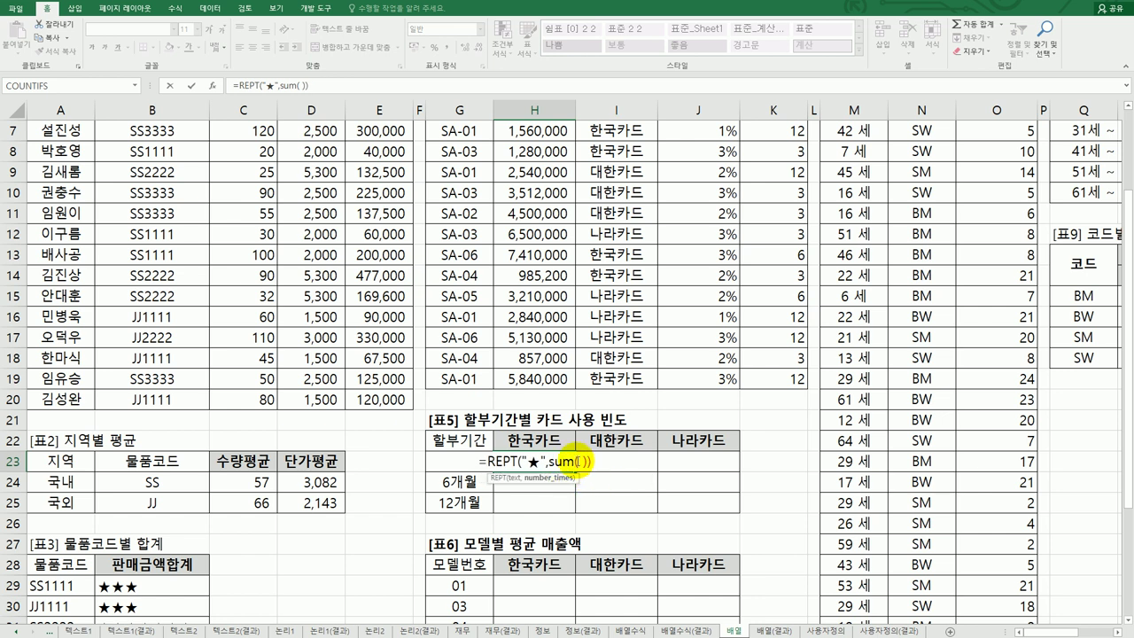
left_click(581, 462)
type("if(")
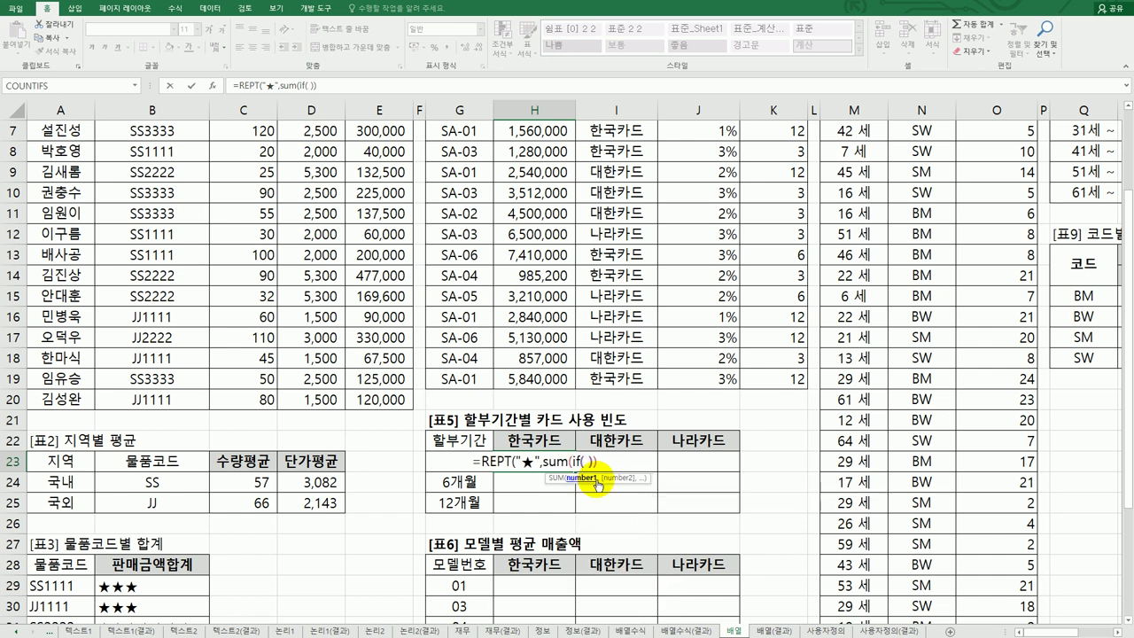
type("   )")
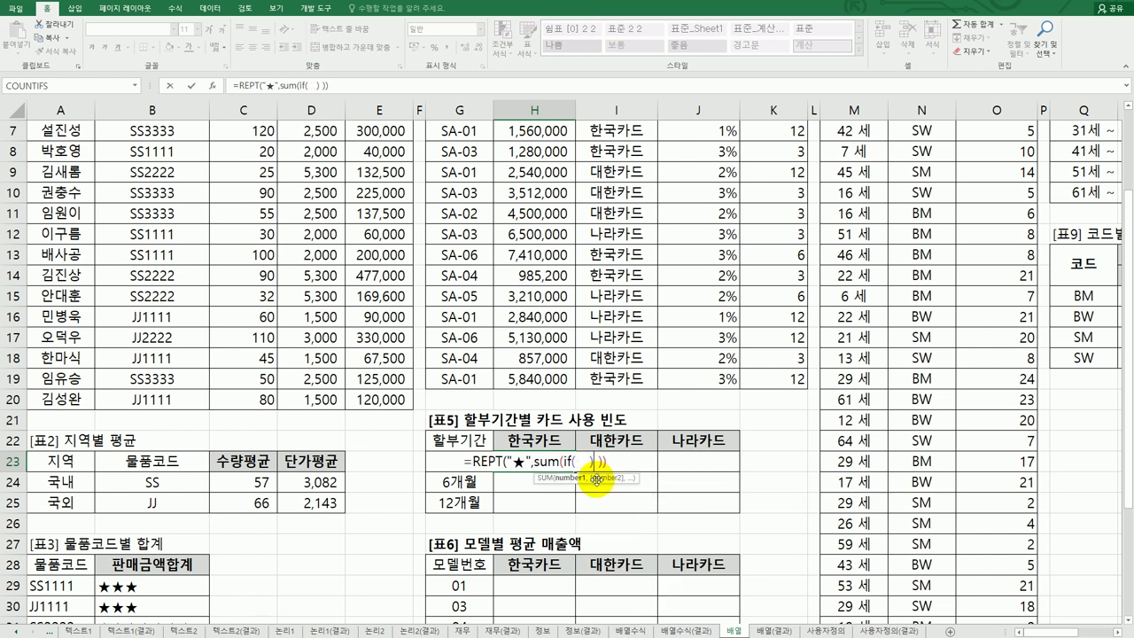
key("Delete")
key("Left")
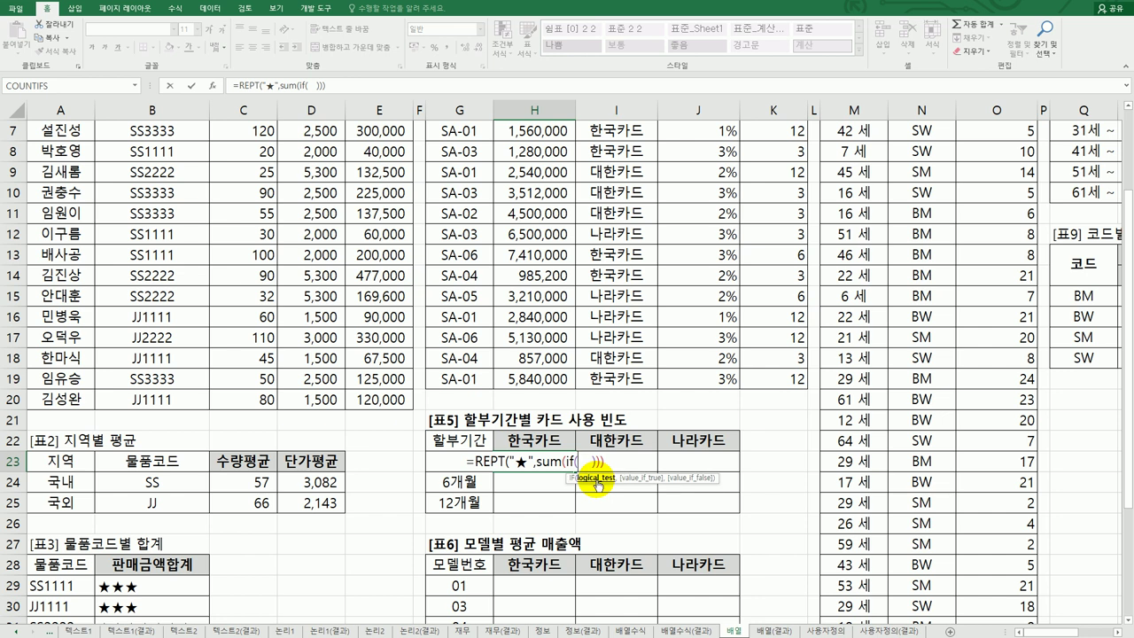
Split the IF arguments with a comma and enter 1 as the value if true, leaving the logical test empty
type(",")
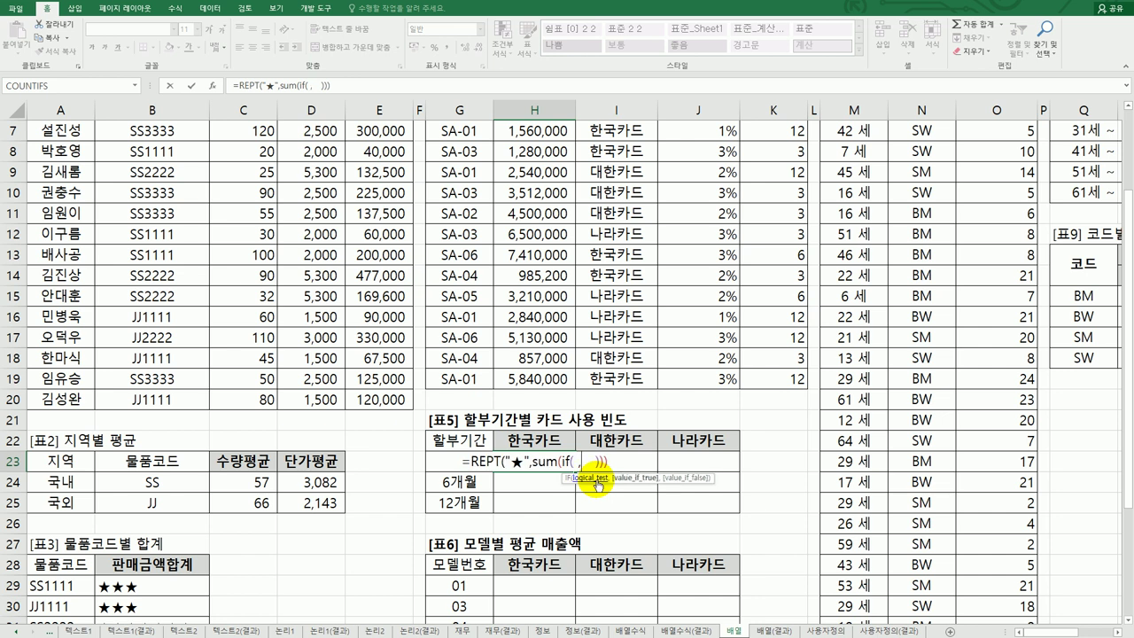
key("Left")
key("Right")
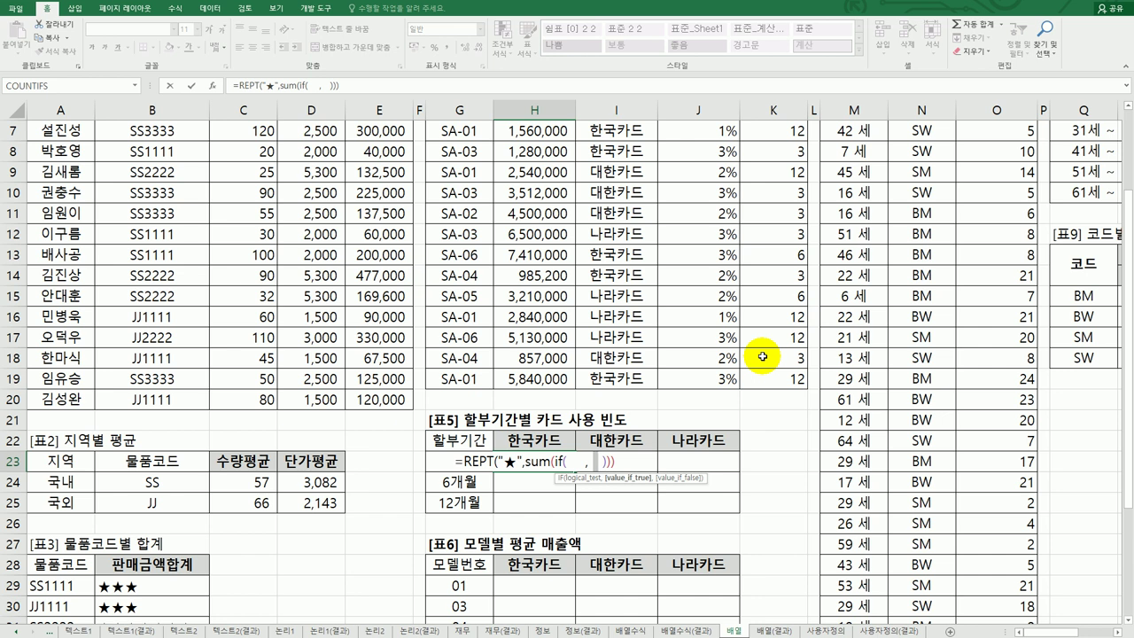
type("1")
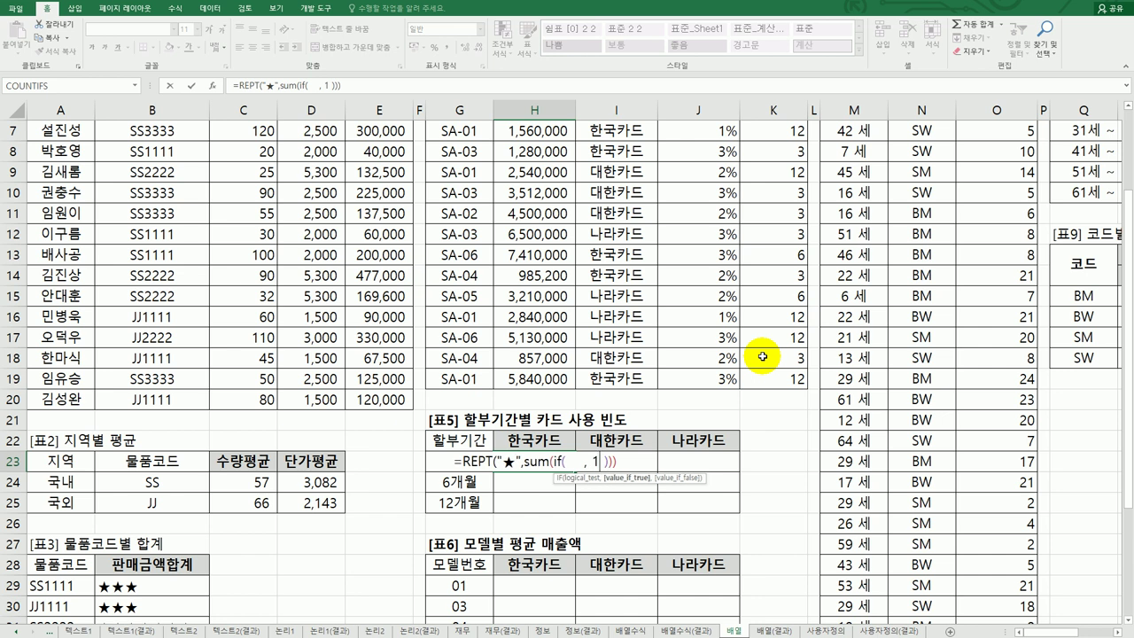
Enter the placeholder word 조건 as the logical test of the IF
left_click(574, 461)
key("BackSpace")
key("BackSpace")
key("BackSpace")
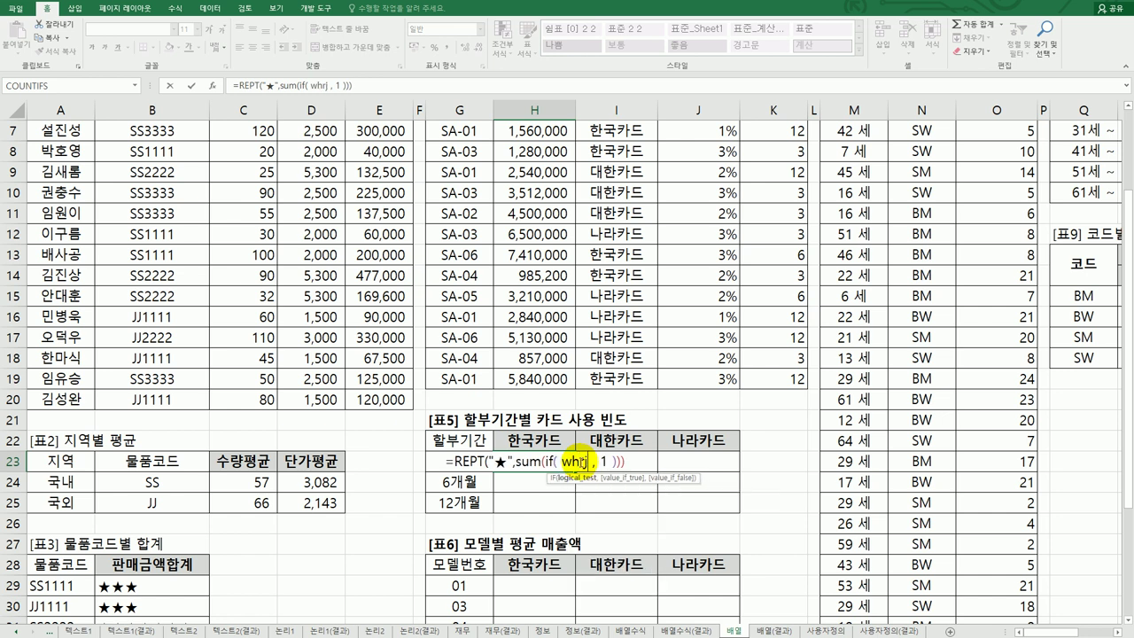
type("(")
key("BackSpace")
type("whr")
key("BackSpace")
key("BackSpace")
key("BackSpace")
type("조건")
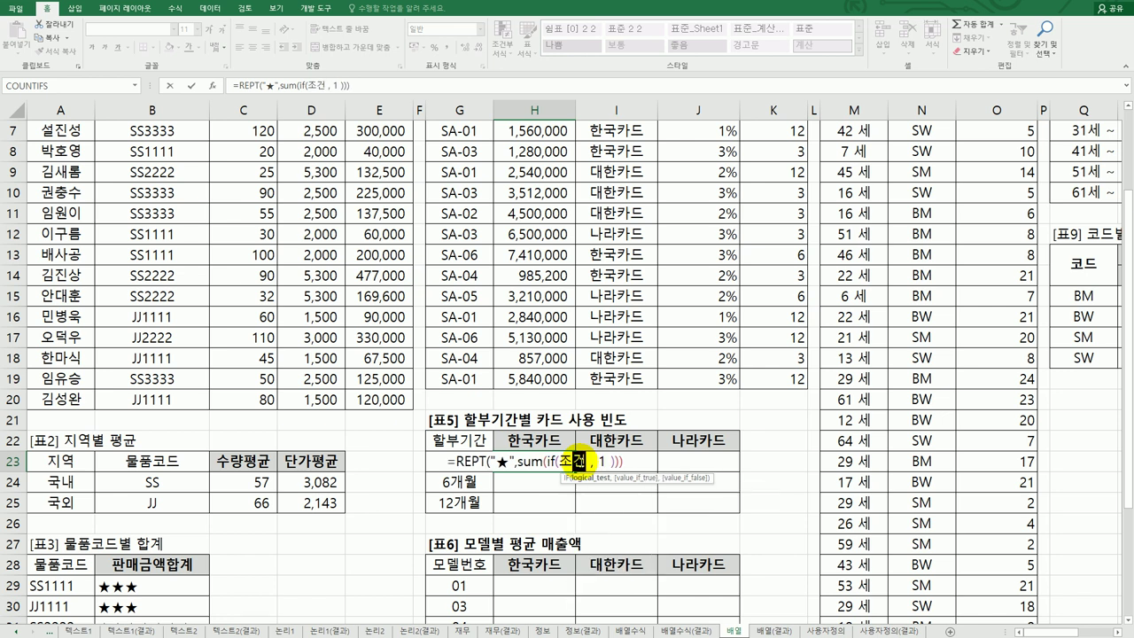
left_click(600, 459)
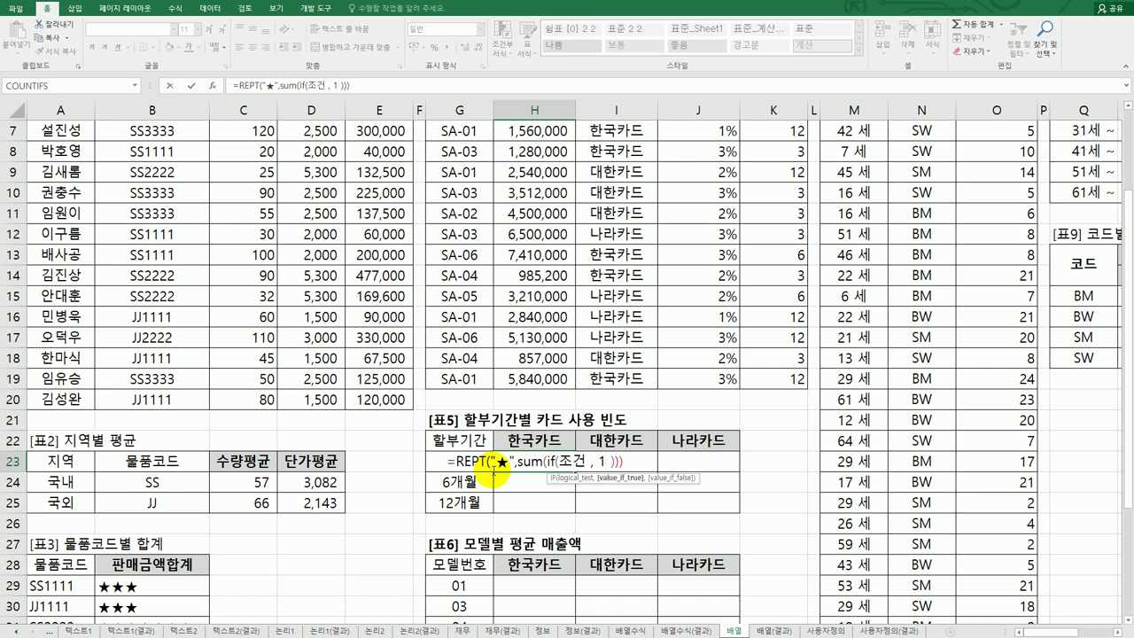
Expand the IF's logical test into two multiplied placeholder conditions, (조건1)*(조건2)
left_click(559, 461)
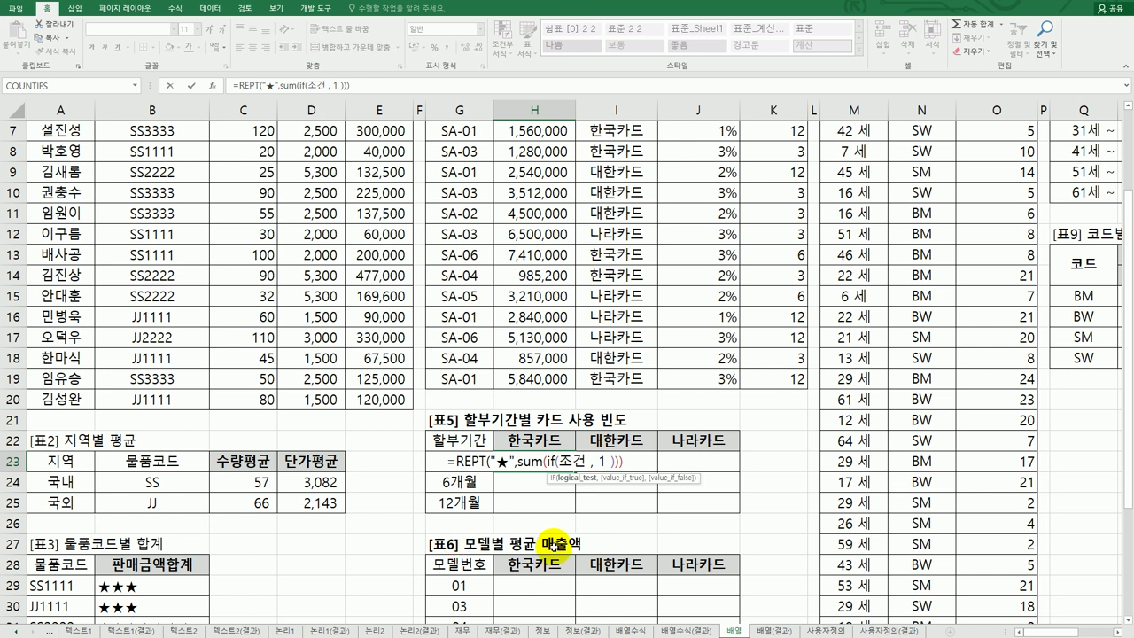
type("(조건")
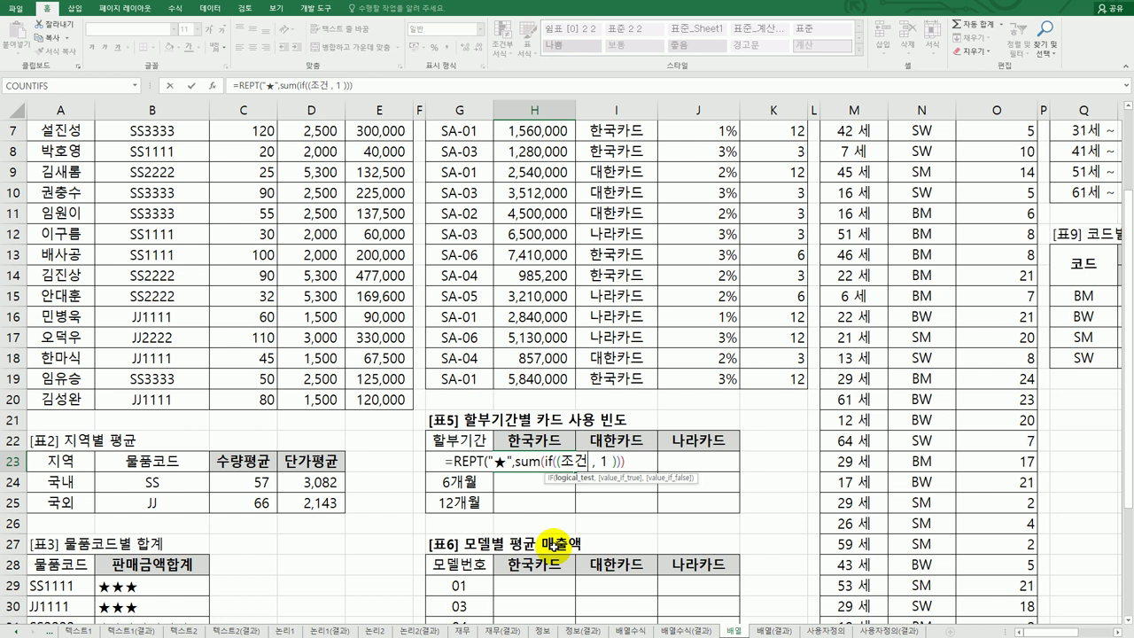
type("1)")
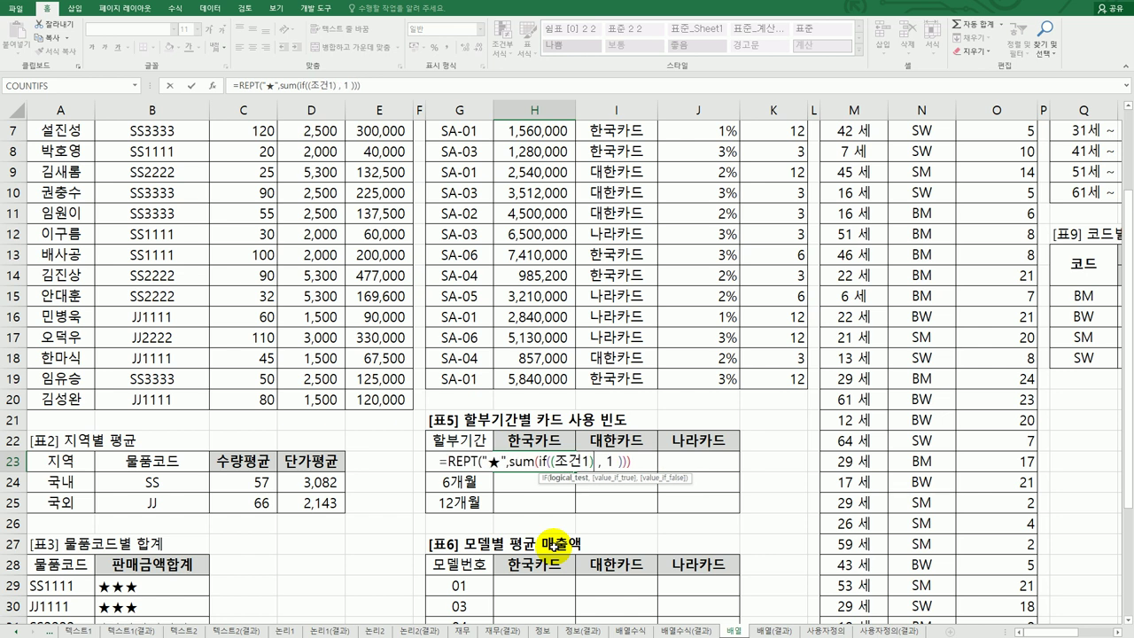
type("*(")
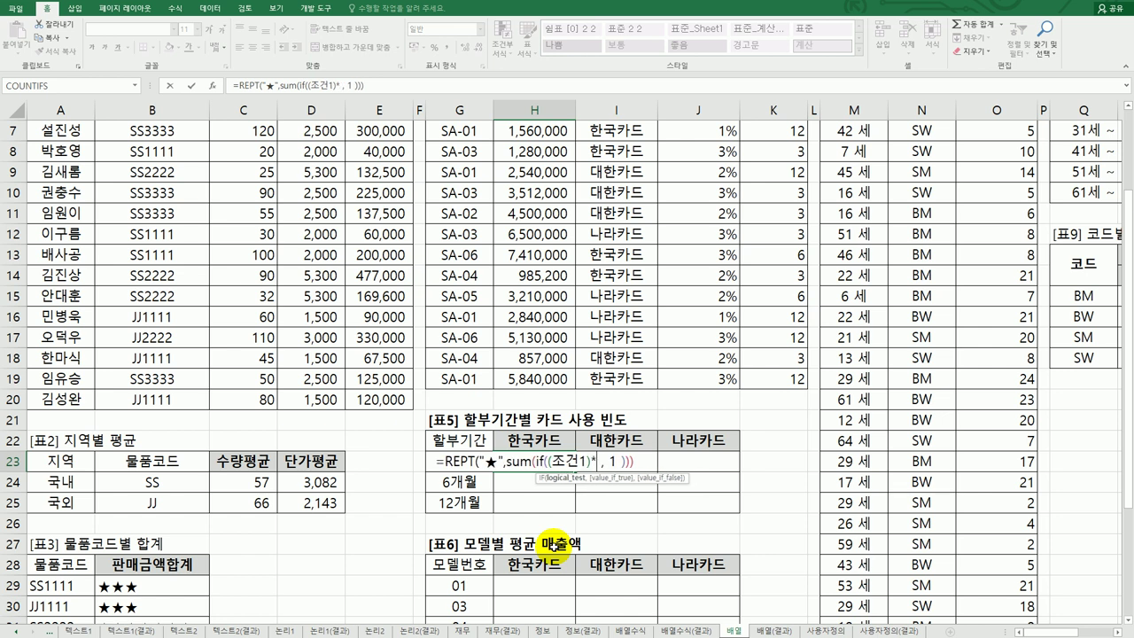
type("조건2")
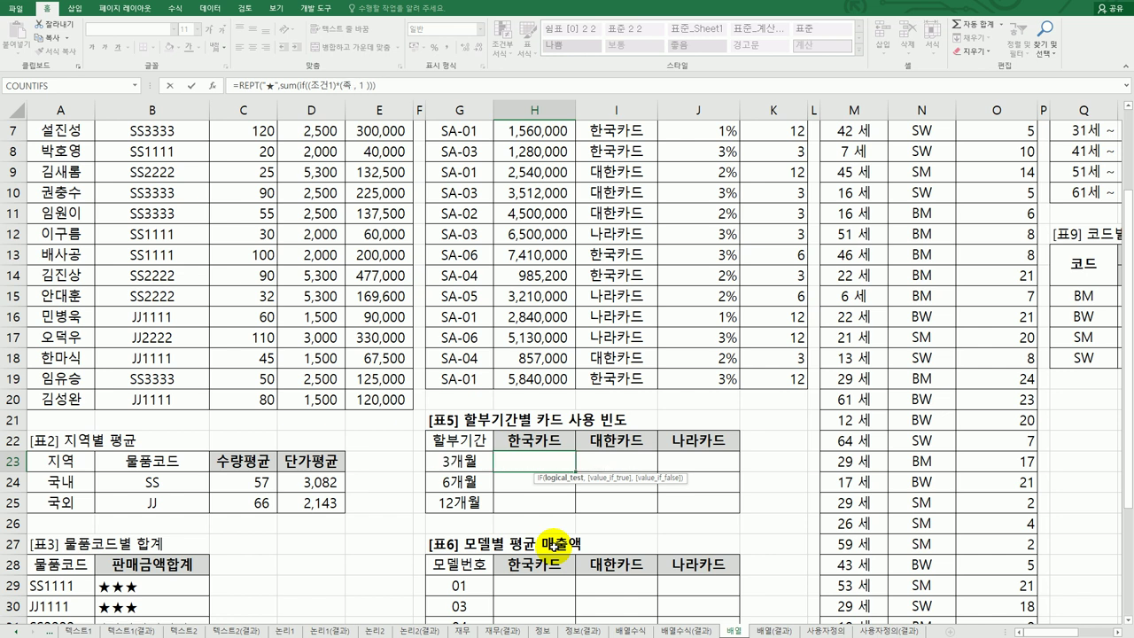
type(")")
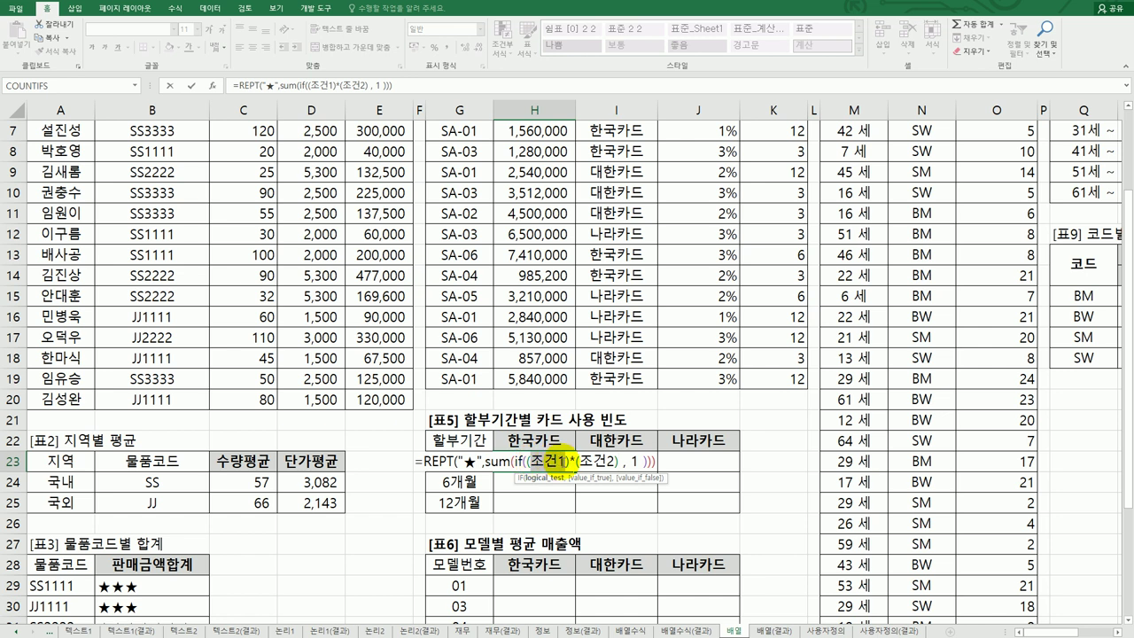
Replace the 조건1 placeholder in the H23 formula with the installment period range as the absolute reference $K$3:$K$19
key("BackSpace")
key("BackSpace")
key("BackSpace")
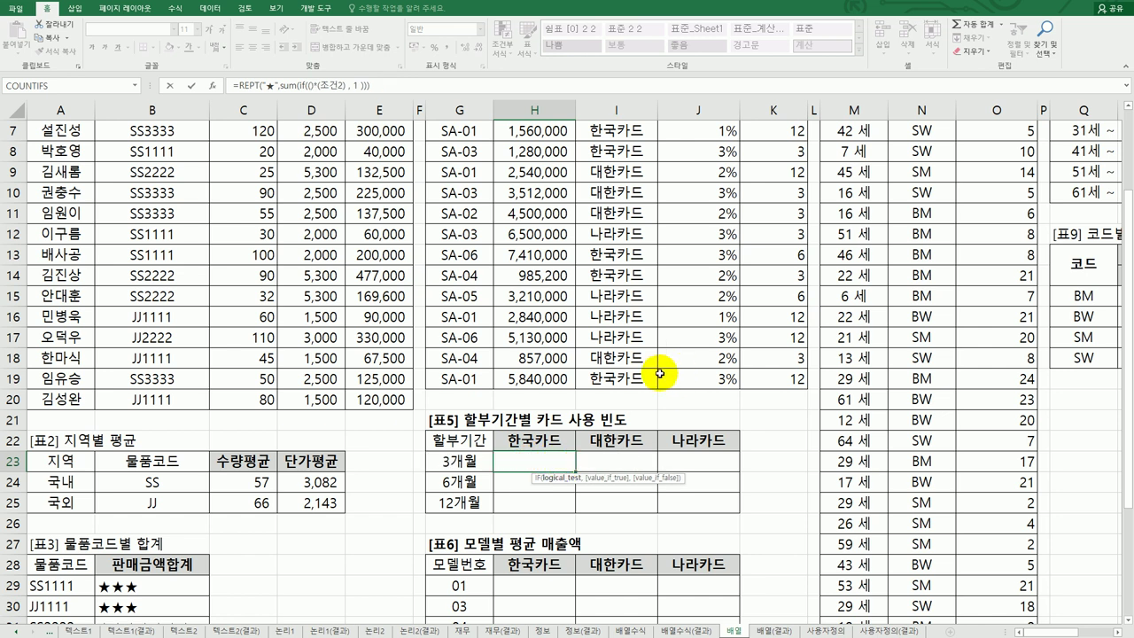
scroll(659, 373, "up", 2)
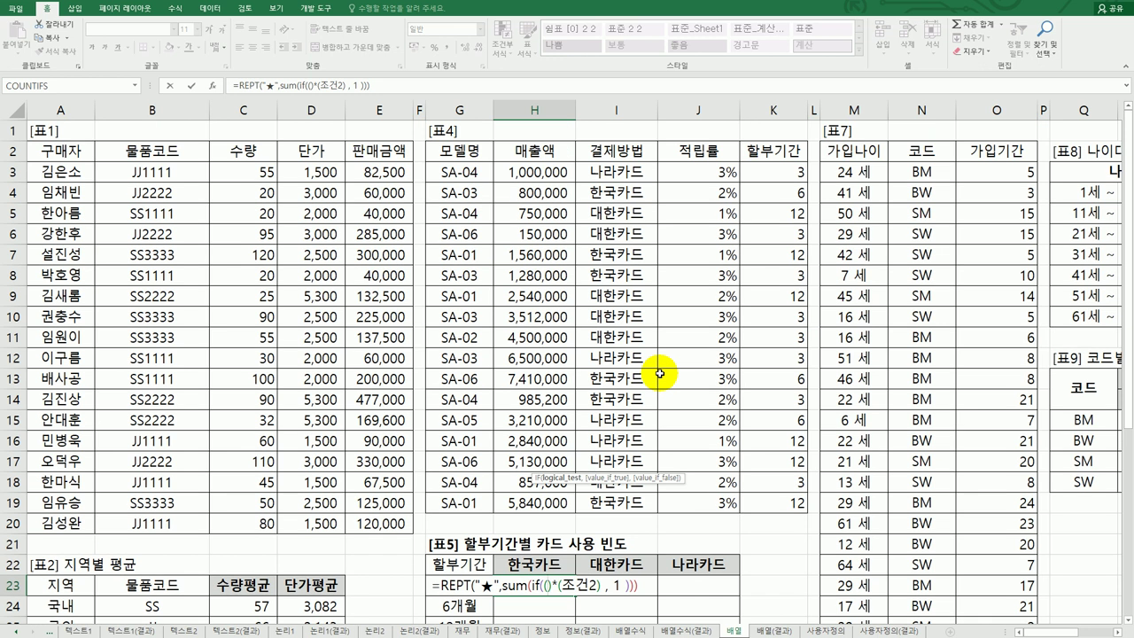
left_click_drag(773, 168, 771, 500)
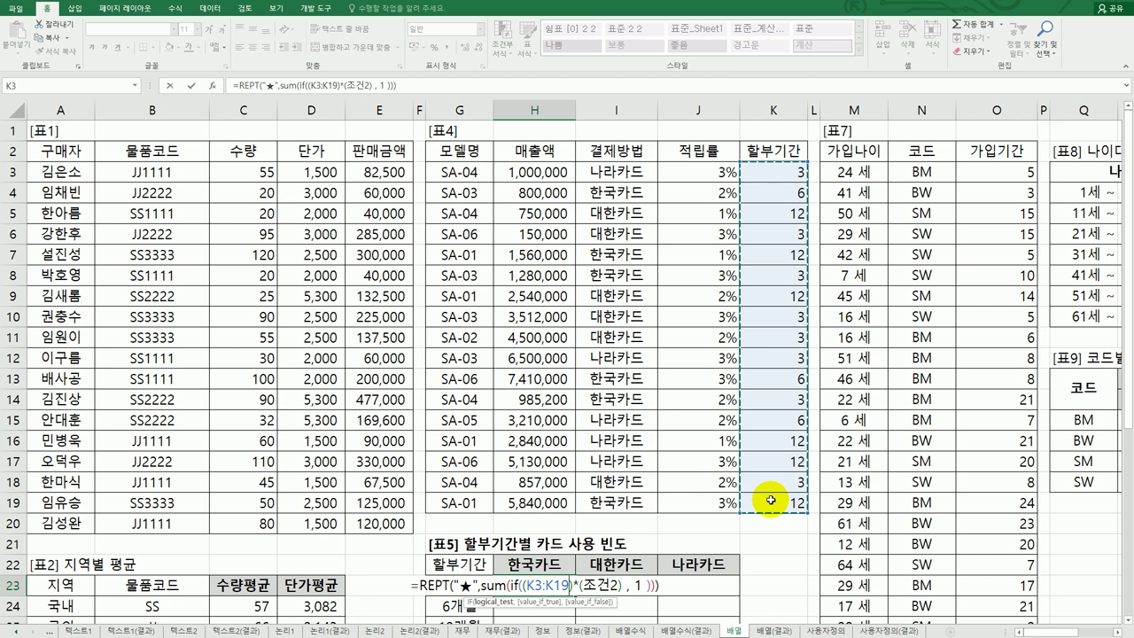
key("F4")
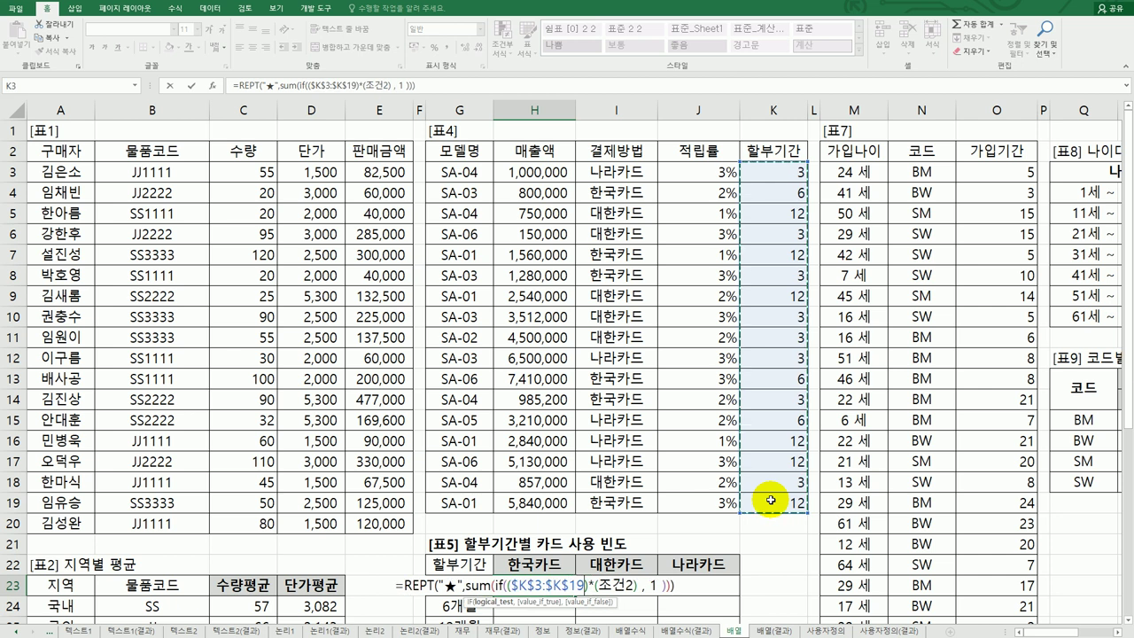
Complete the first condition by comparing the installment periods with the 3개월 label cell, locking only its column as $G23
type("=")
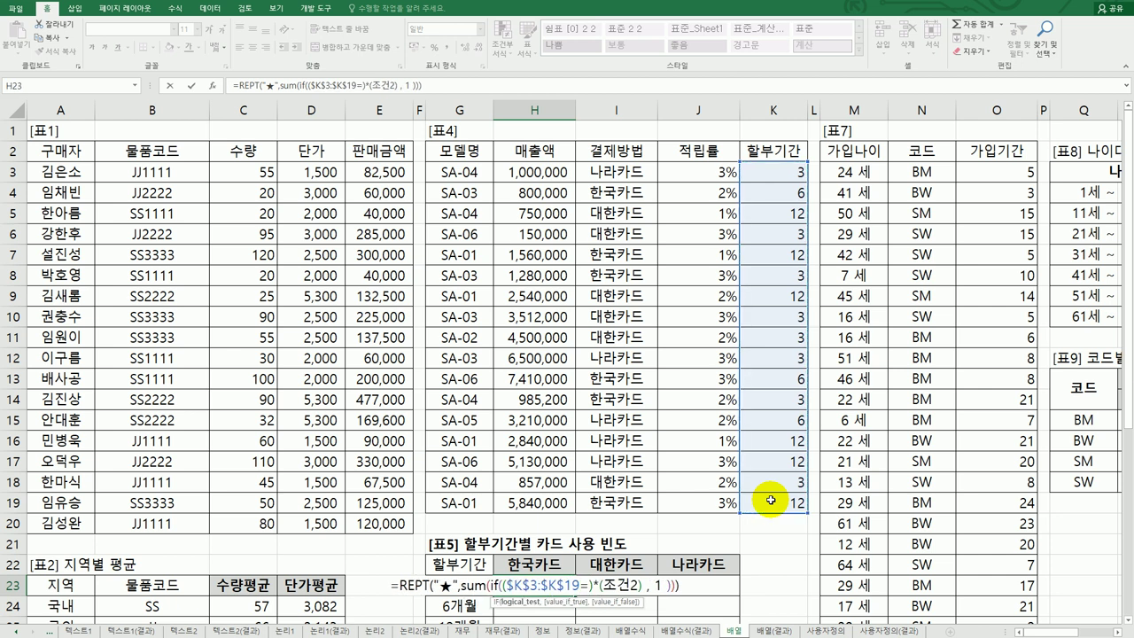
key("Left")
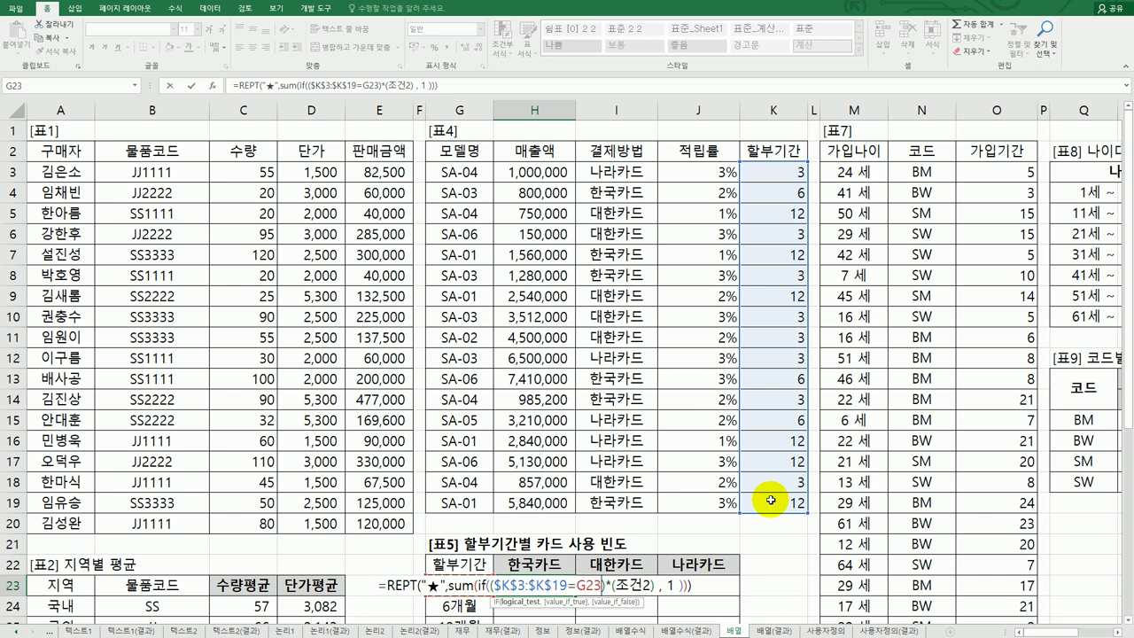
scroll(791, 437, "down", 2)
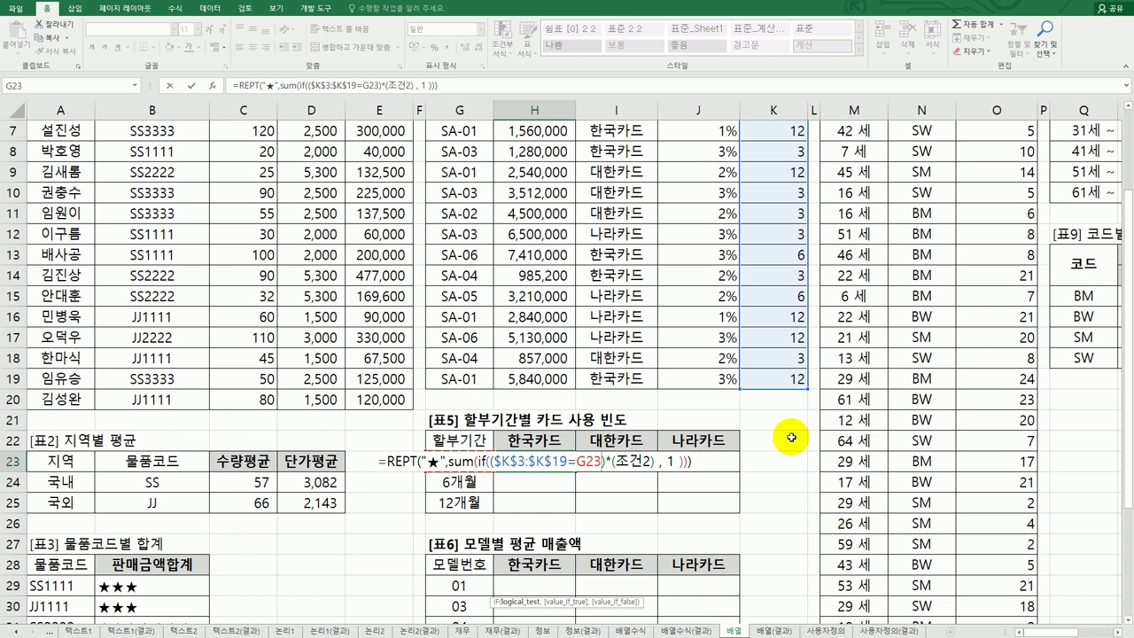
key("F4")
key("F4")
key("F4")
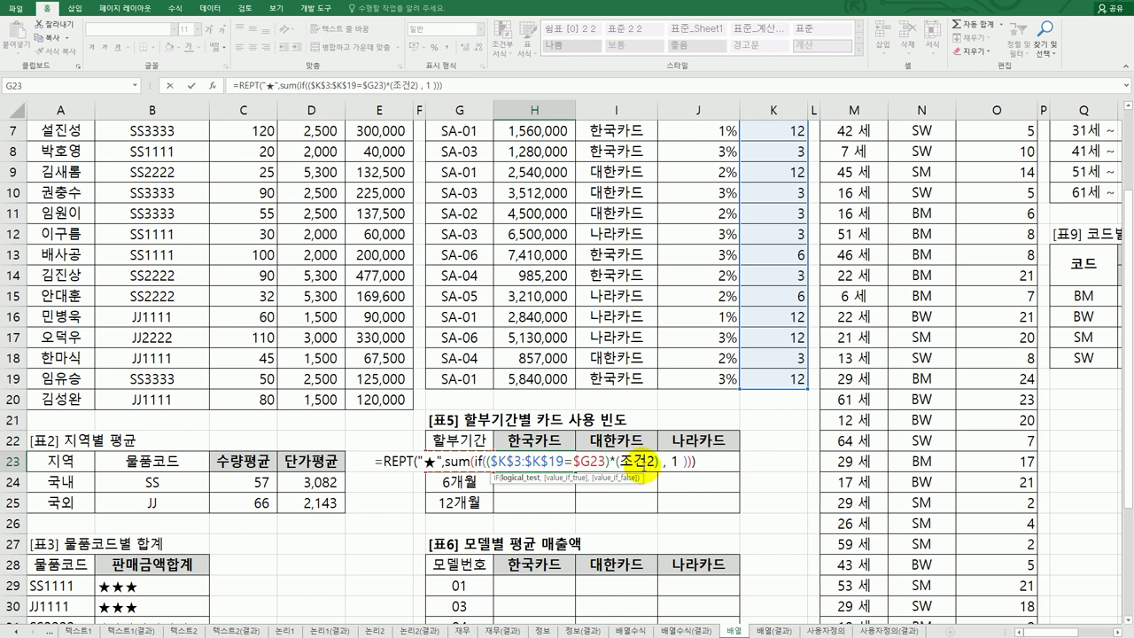
Replace the 조건2 placeholder with the payment method comparison $I$3:$I$19=H$22, locking only the row of the card header cell
left_click_drag(620, 462, 652, 463)
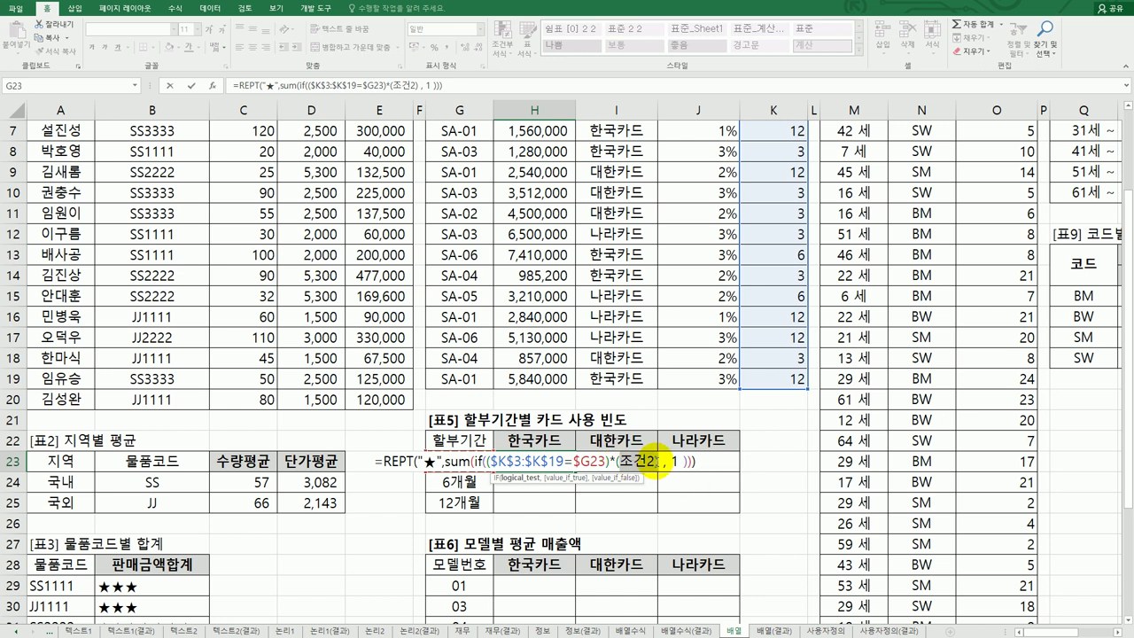
scroll(806, 427, "up", 2)
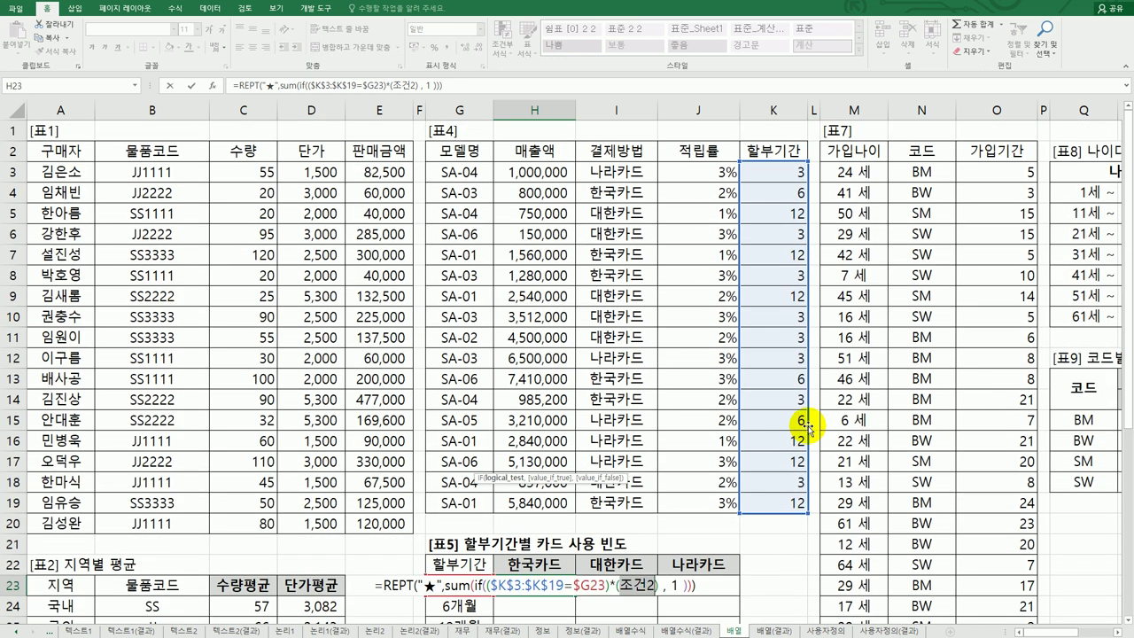
left_click_drag(639, 170, 650, 507)
key("F4")
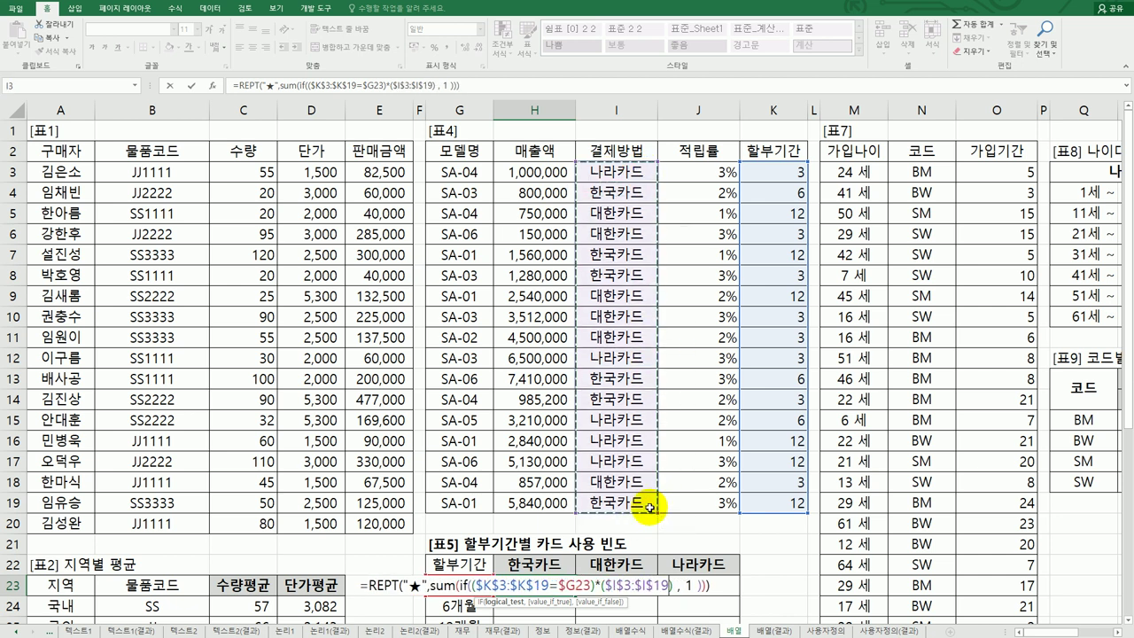
type("=")
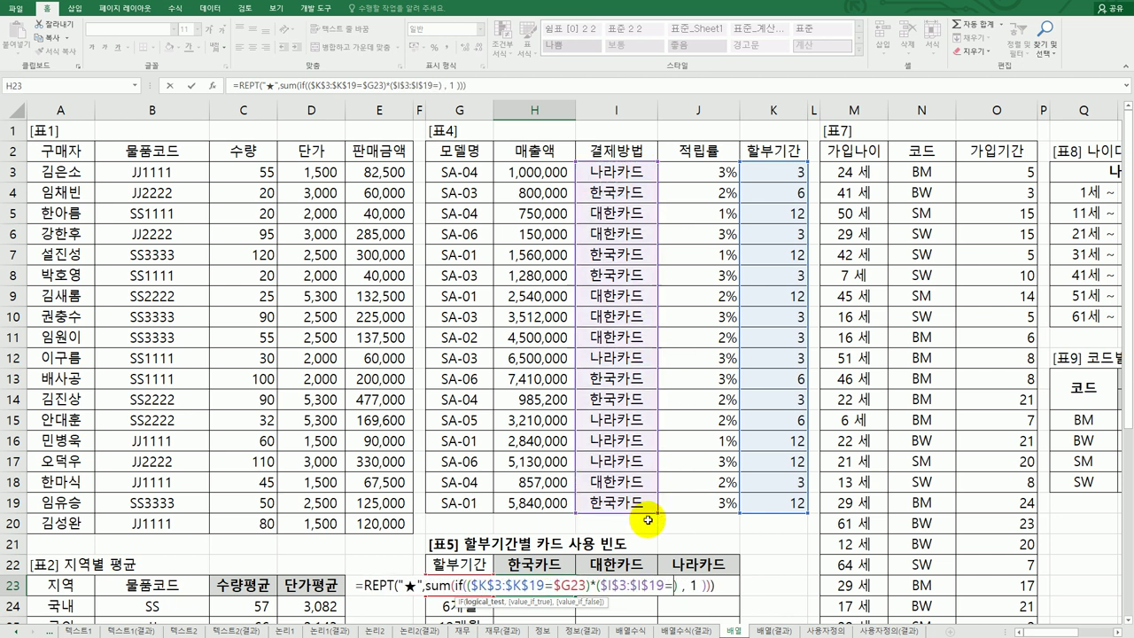
left_click(565, 563)
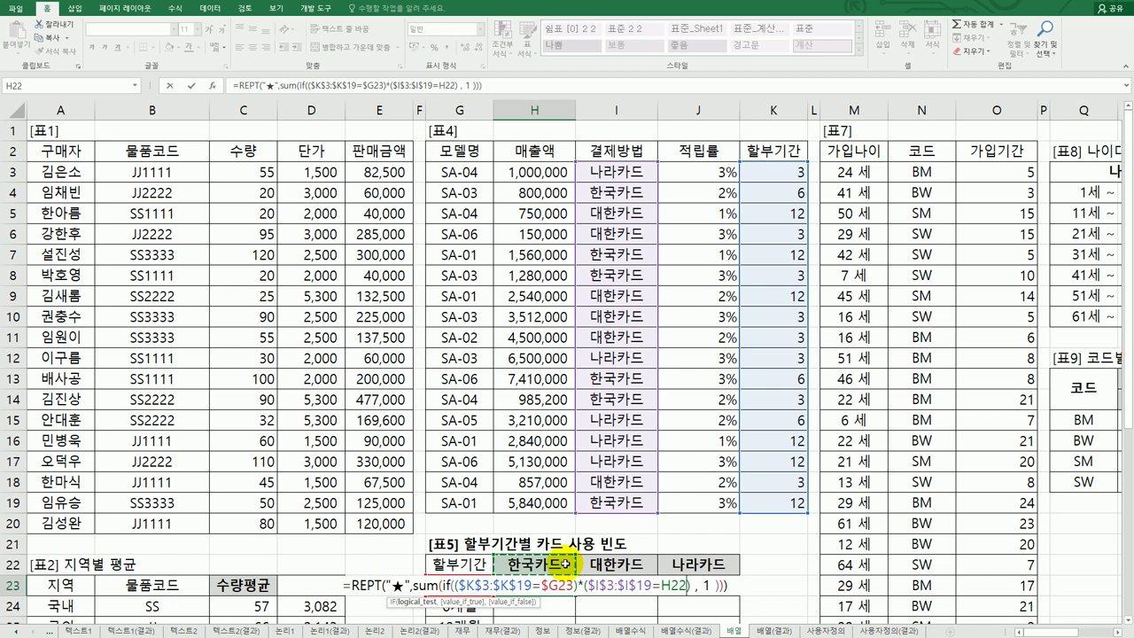
key("F4")
key("F4")
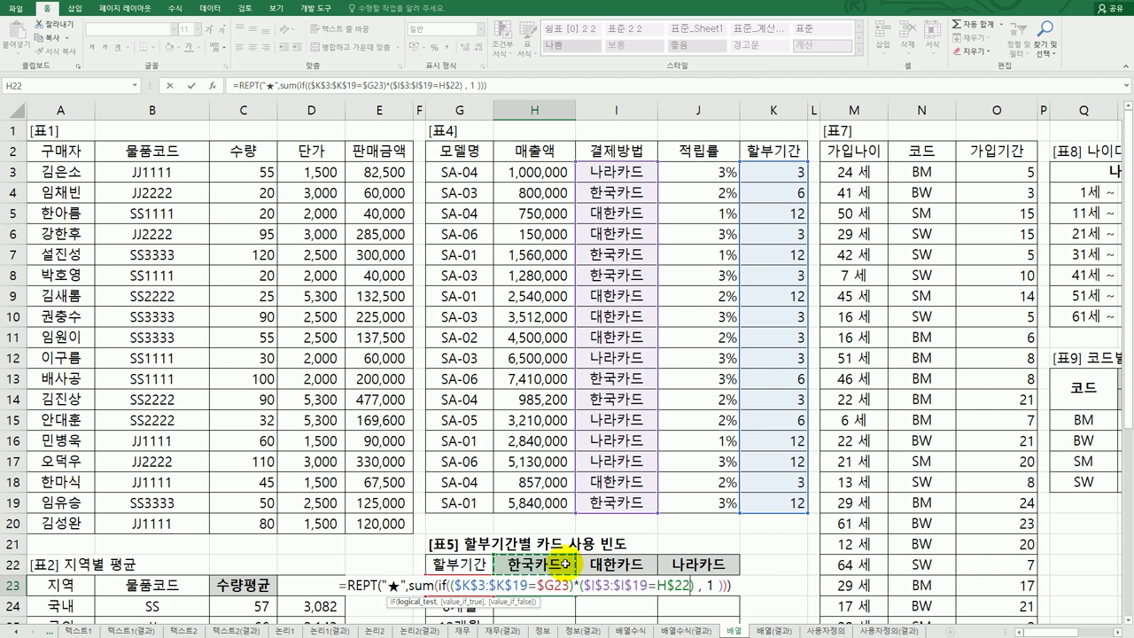
Enter the H23 formula as an array formula and fill it across H23:J25 of 표5
left_click(733, 587)
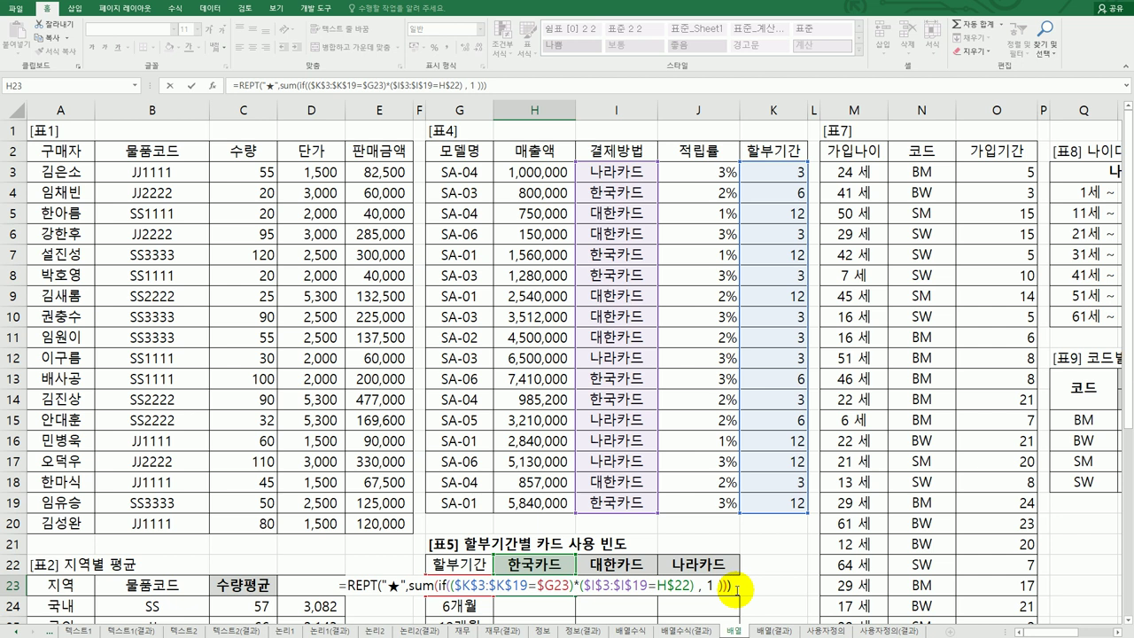
key("ctrl+shift+Return")
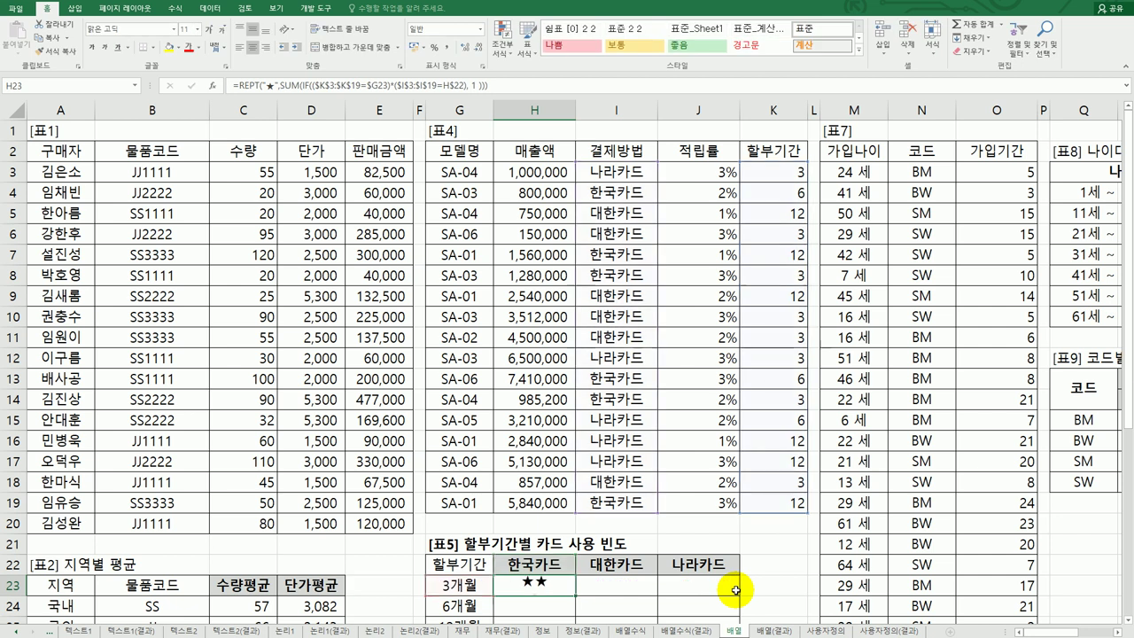
scroll(696, 579, "down", 4)
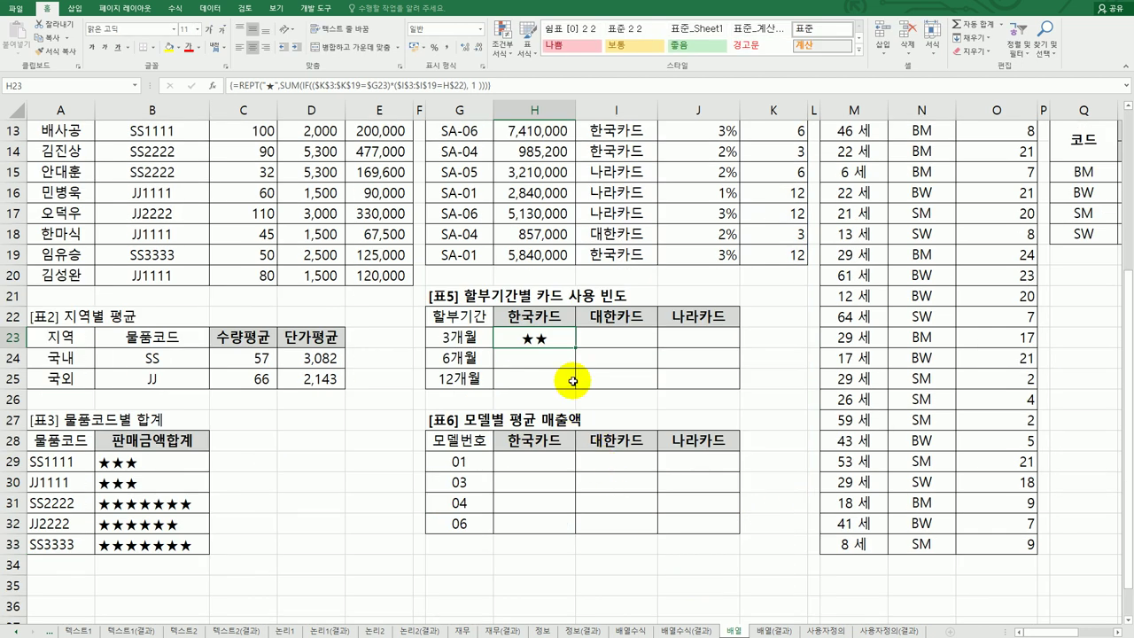
left_click_drag(576, 346, 707, 382)
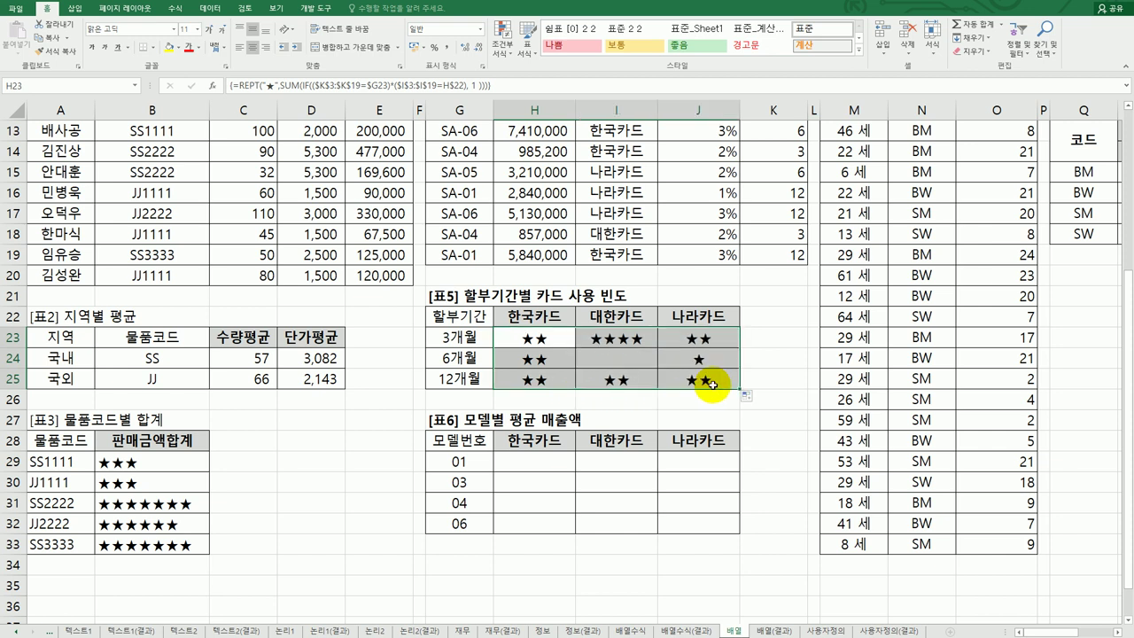
scroll(712, 384, "up", 4)
scroll(690, 381, "down", 4)
left_click(705, 381)
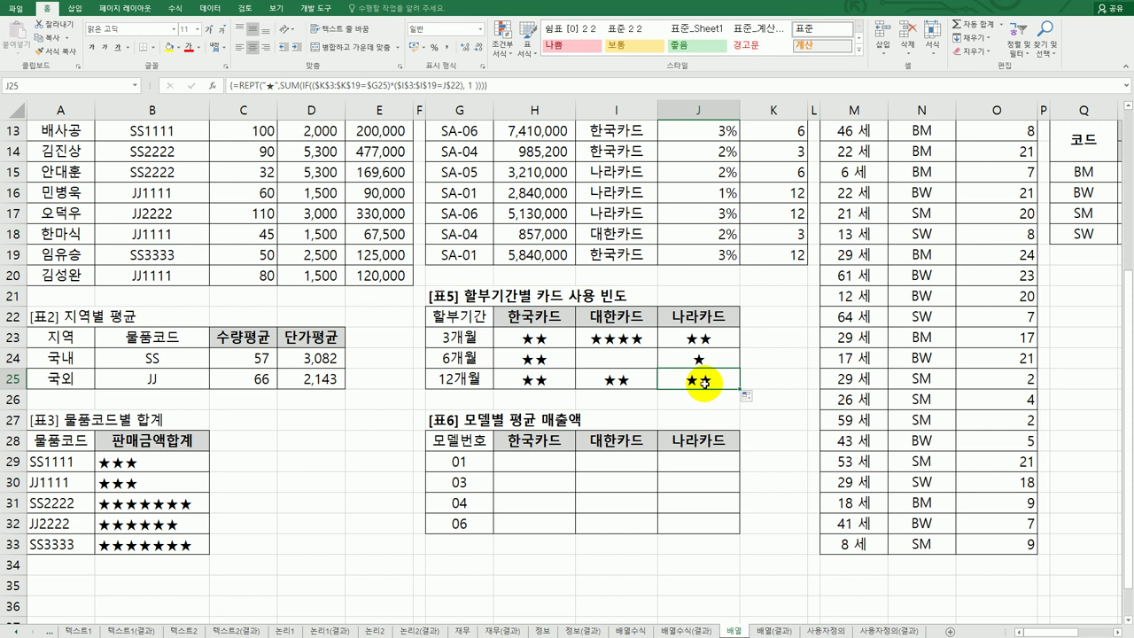
Examine 표6's model numbers and card headers against the model names and sales amounts in 표4
left_click(559, 459)
scroll(573, 481, "up", 4)
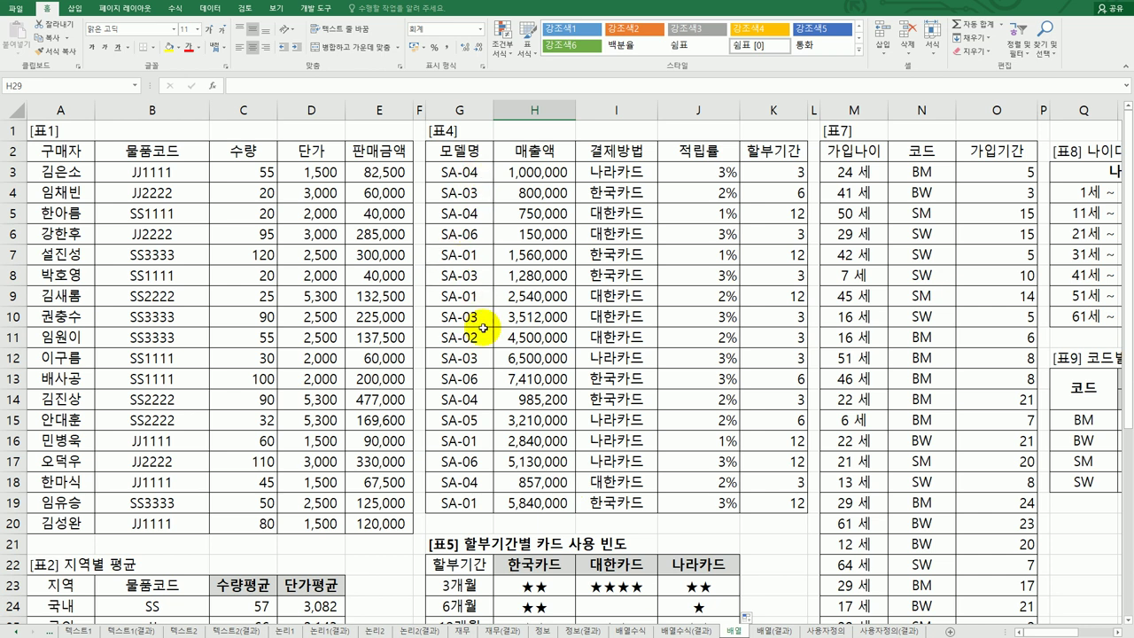
scroll(478, 404, "down", 4)
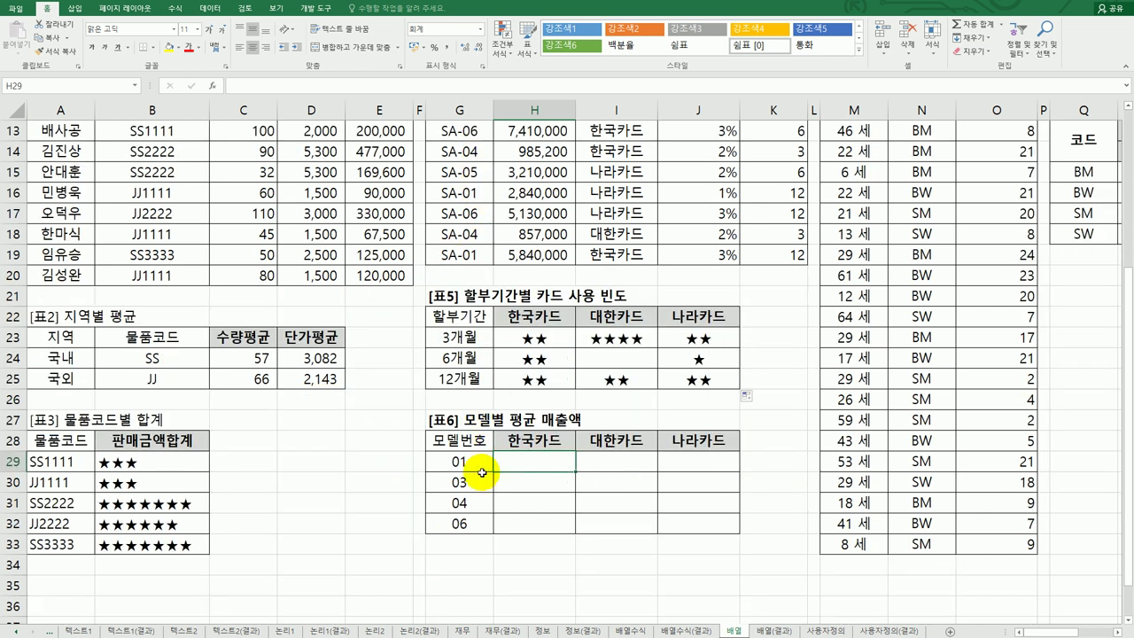
left_click_drag(474, 467, 478, 524)
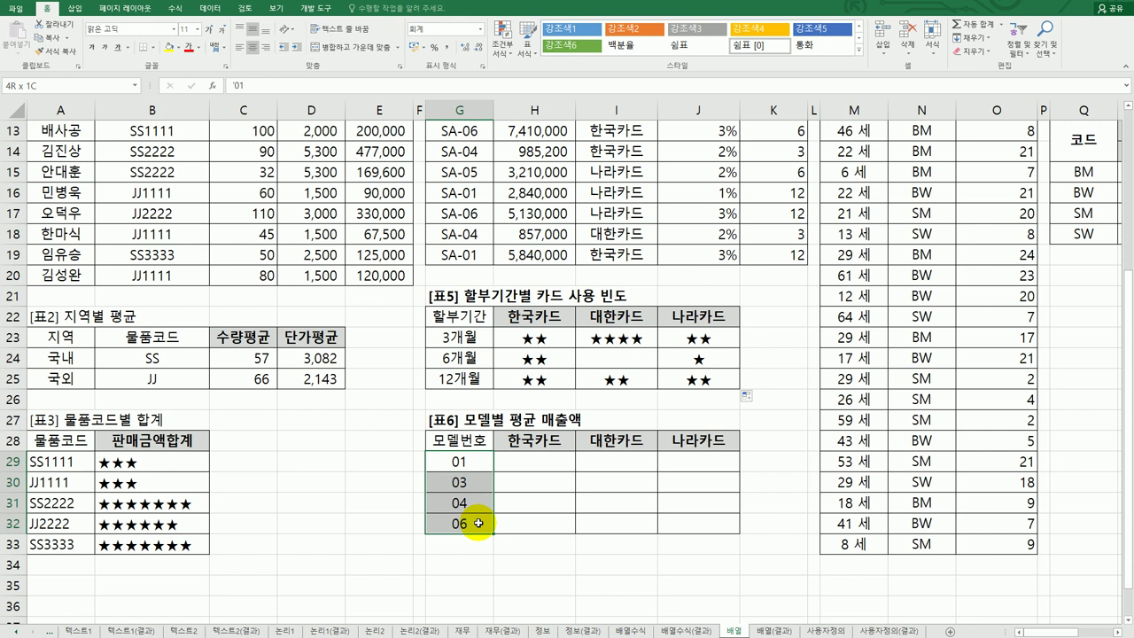
left_click_drag(478, 524, 478, 523)
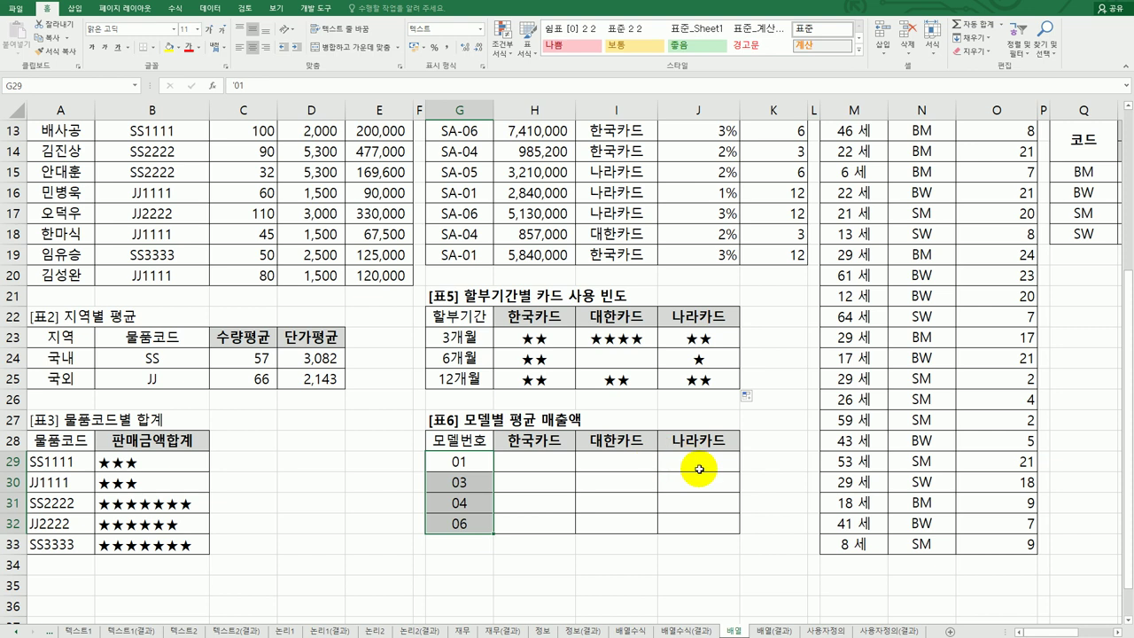
scroll(699, 470, "up", 4)
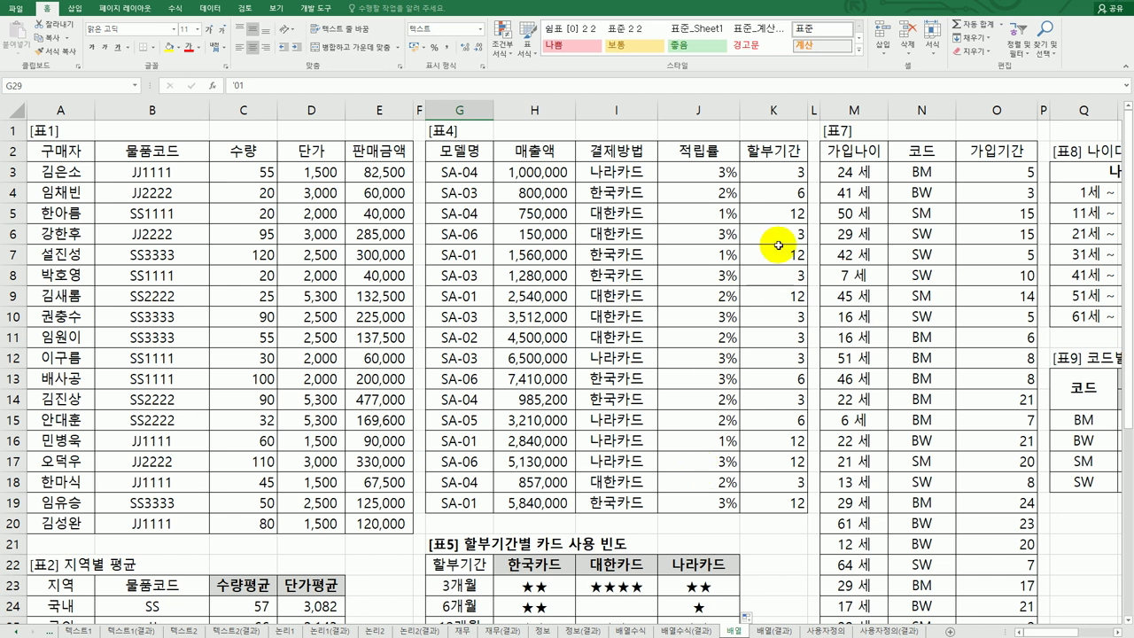
left_click(551, 177)
left_click_drag(553, 208, 528, 500)
scroll(627, 460, "down", 2)
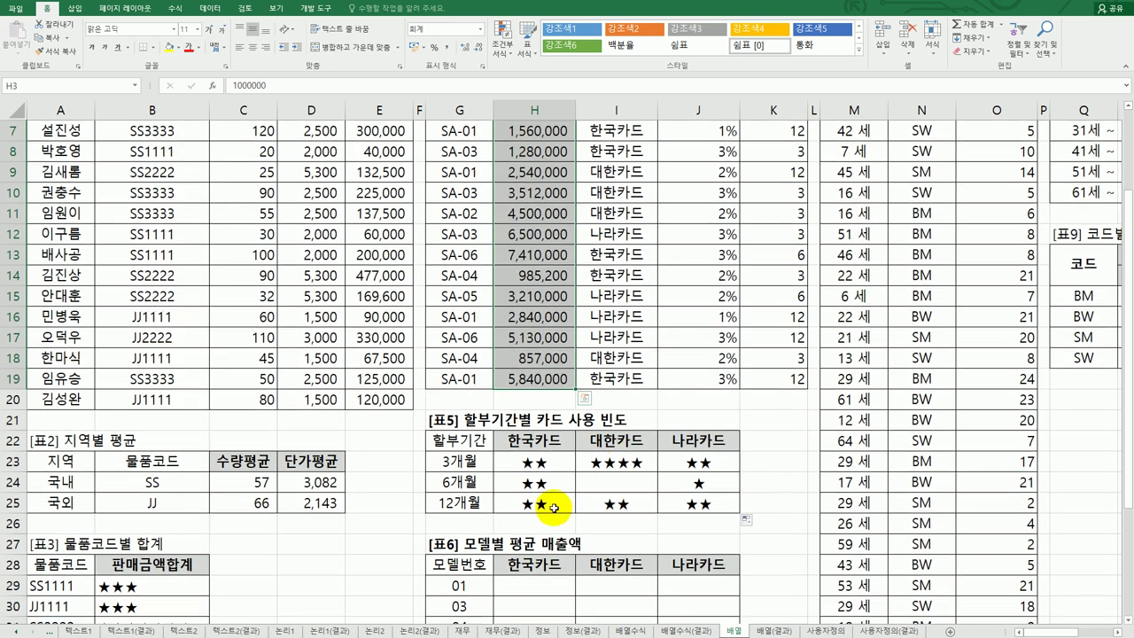
scroll(528, 576, "down", 2)
left_click(539, 462)
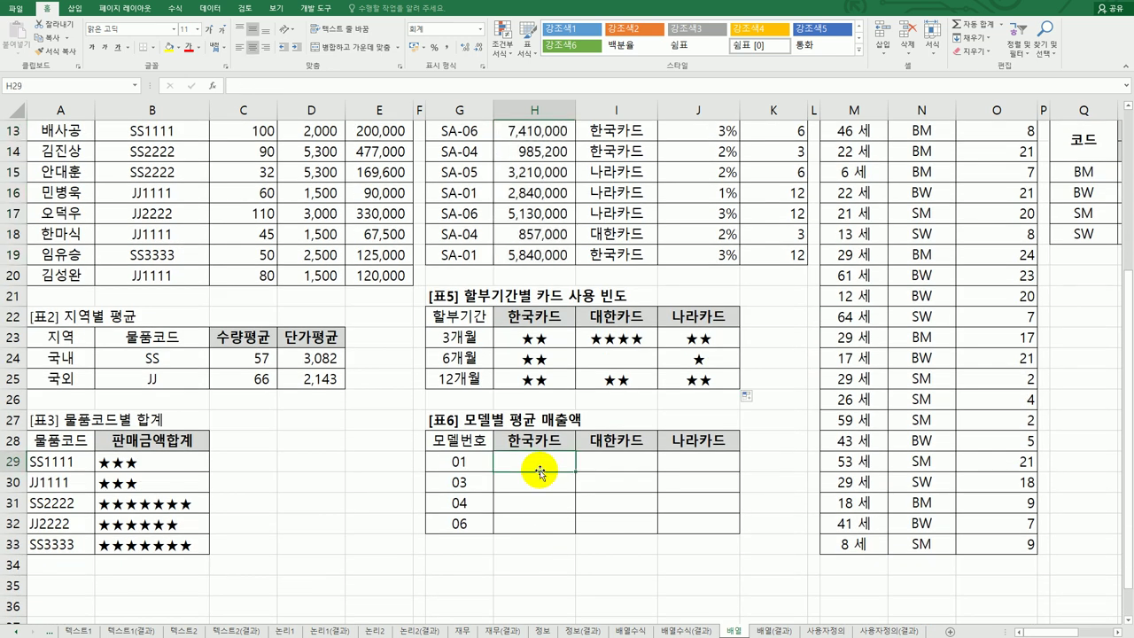
left_click_drag(459, 462, 465, 522)
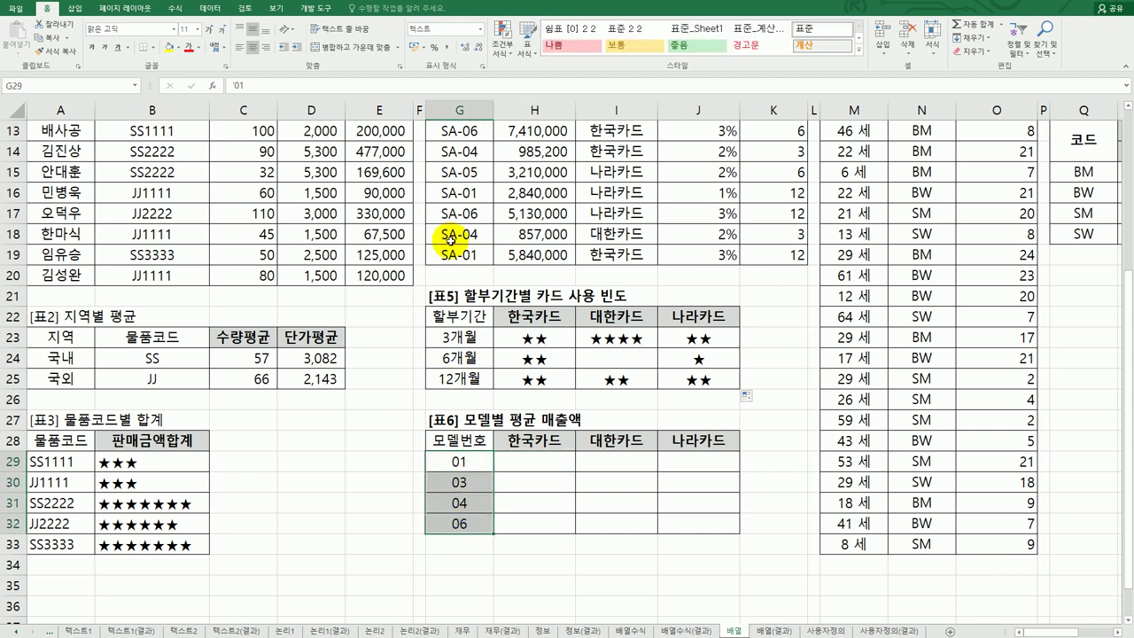
scroll(450, 237, "up", 4)
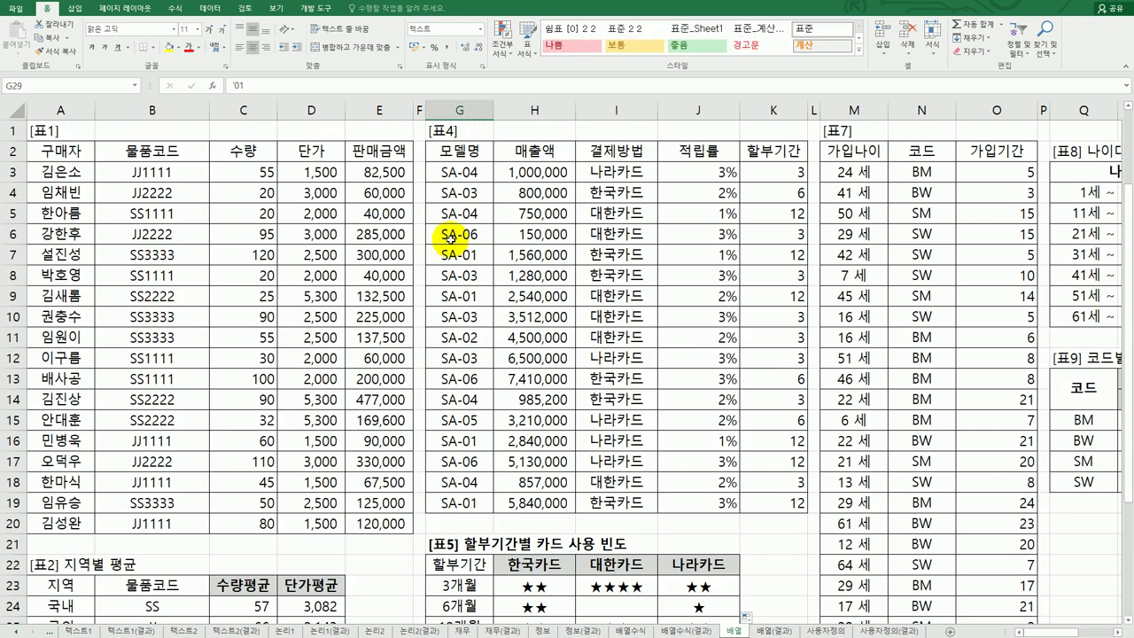
scroll(450, 192, "down", 4)
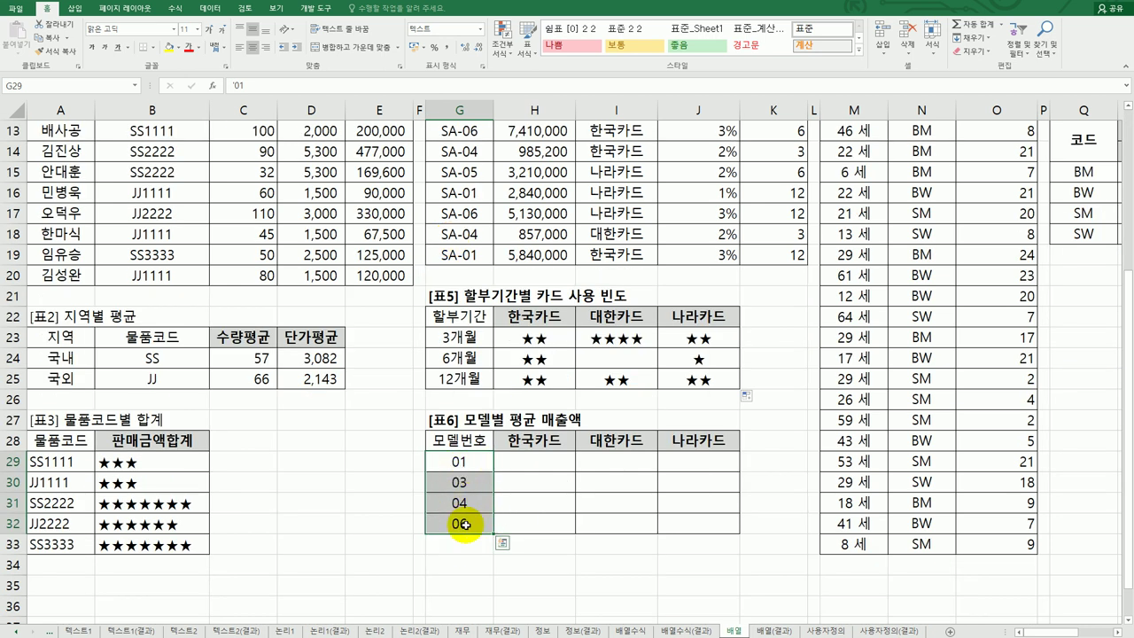
left_click_drag(518, 440, 702, 443)
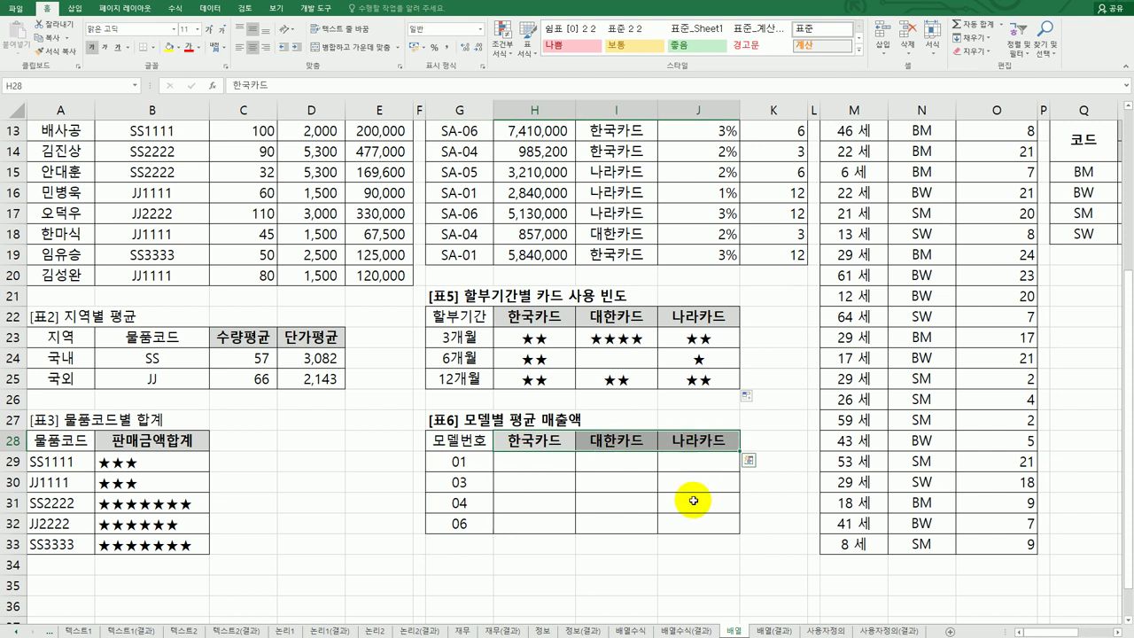
Start a formula in H29 of 표6 with an empty AVERAGE function, including its closing parenthesis
left_click(565, 466)
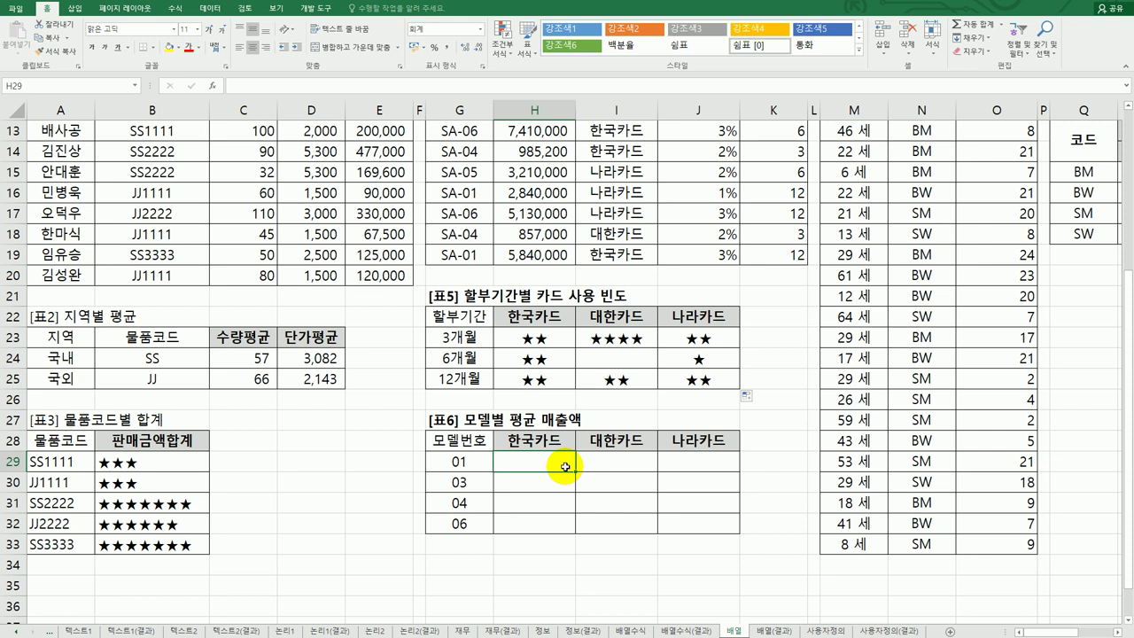
type("=av")
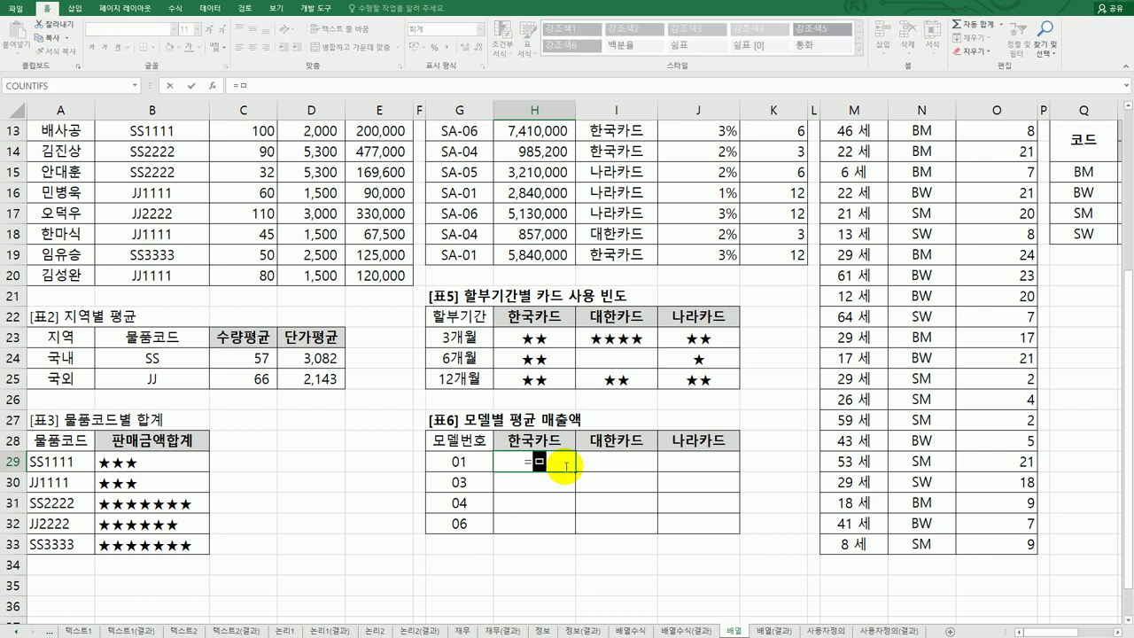
type("e")
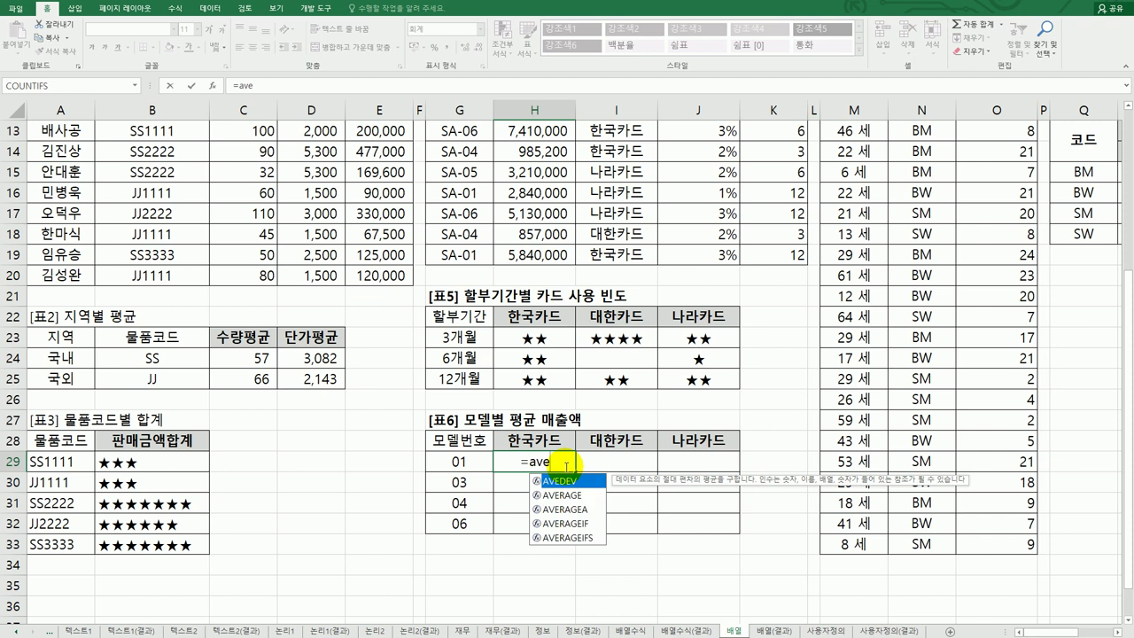
key("Down")
key("Tab")
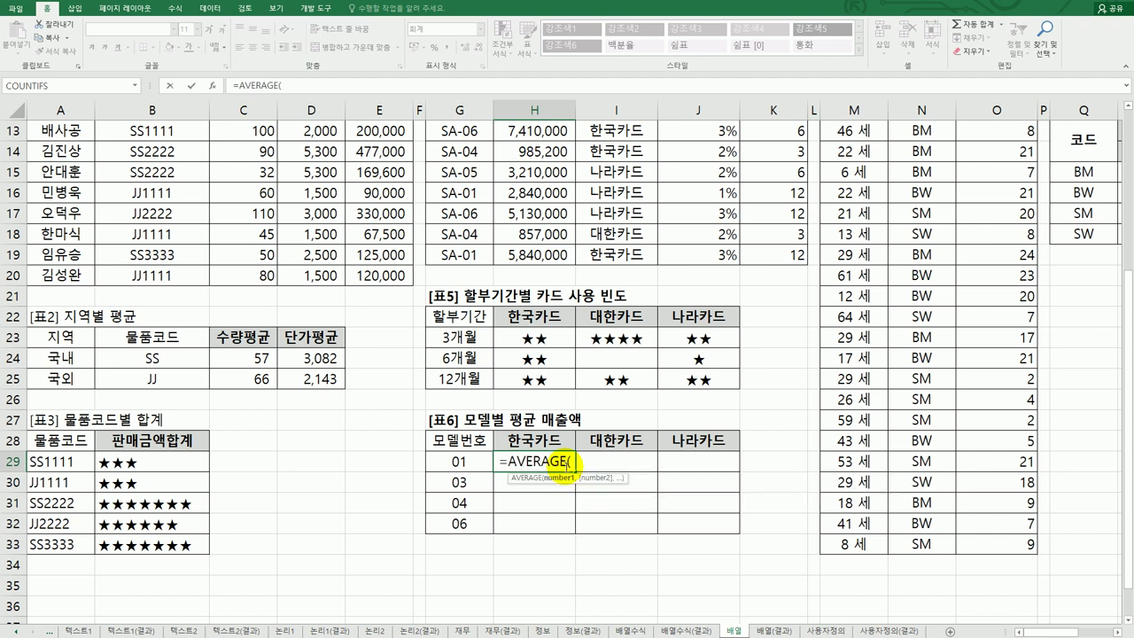
type(")")
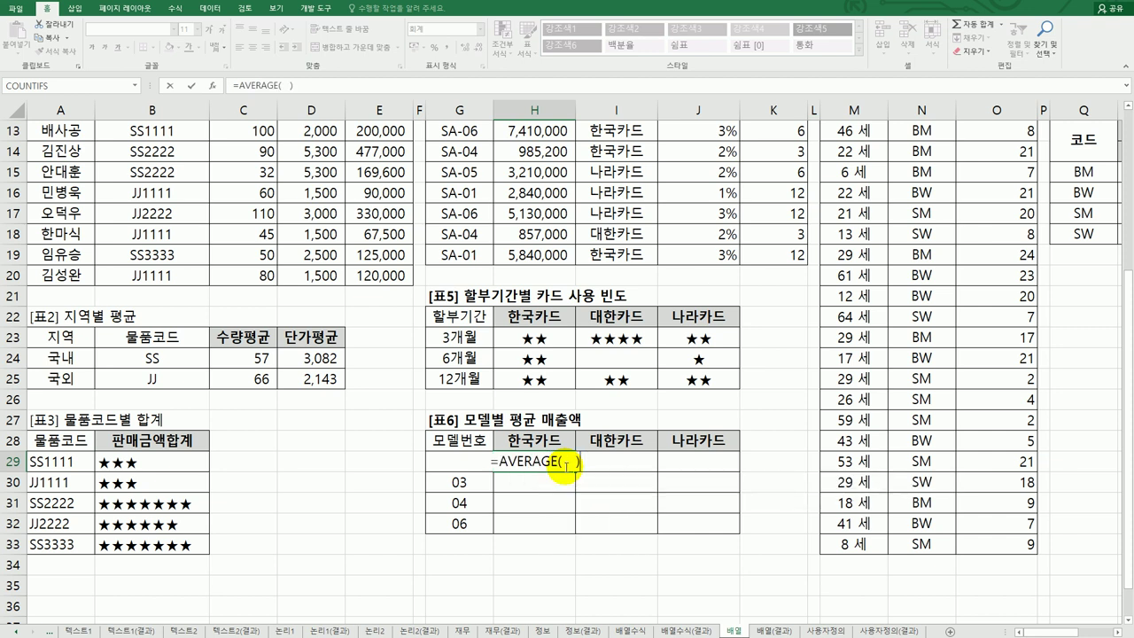
Nest an empty IF function, including its closing parenthesis, inside the AVERAGE function of H29's formula
left_click(565, 463)
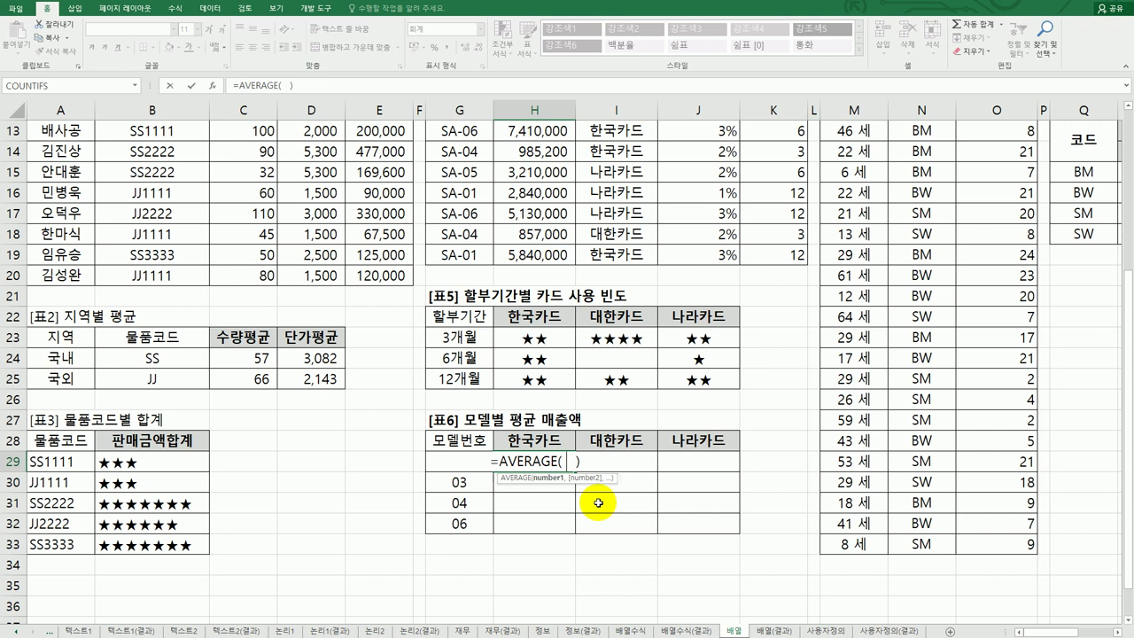
type("if")
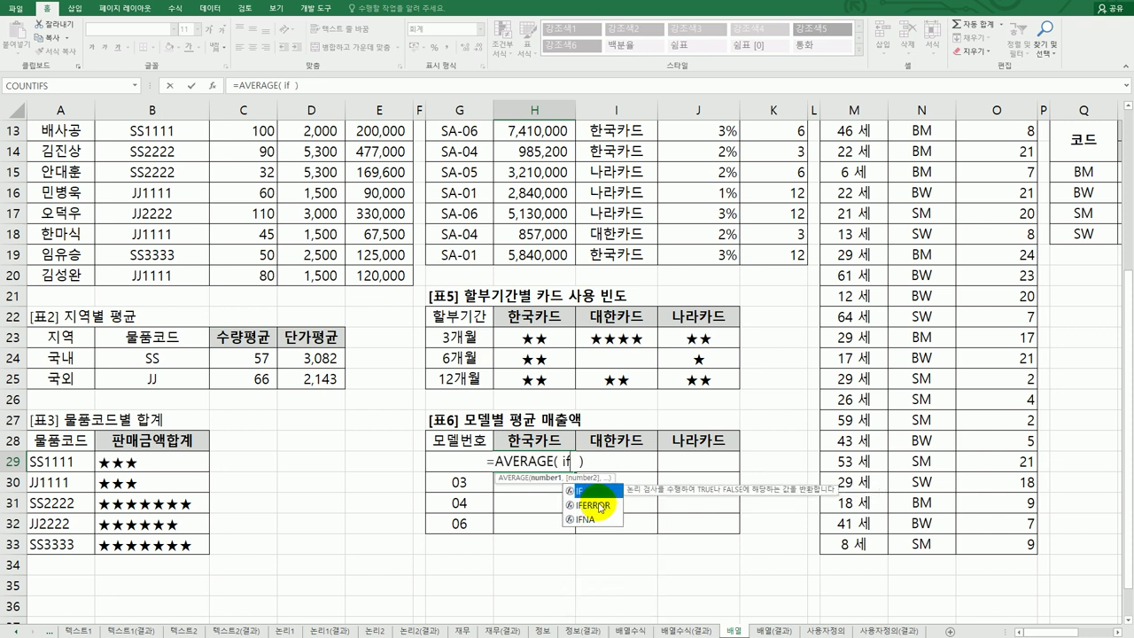
type("(    ")
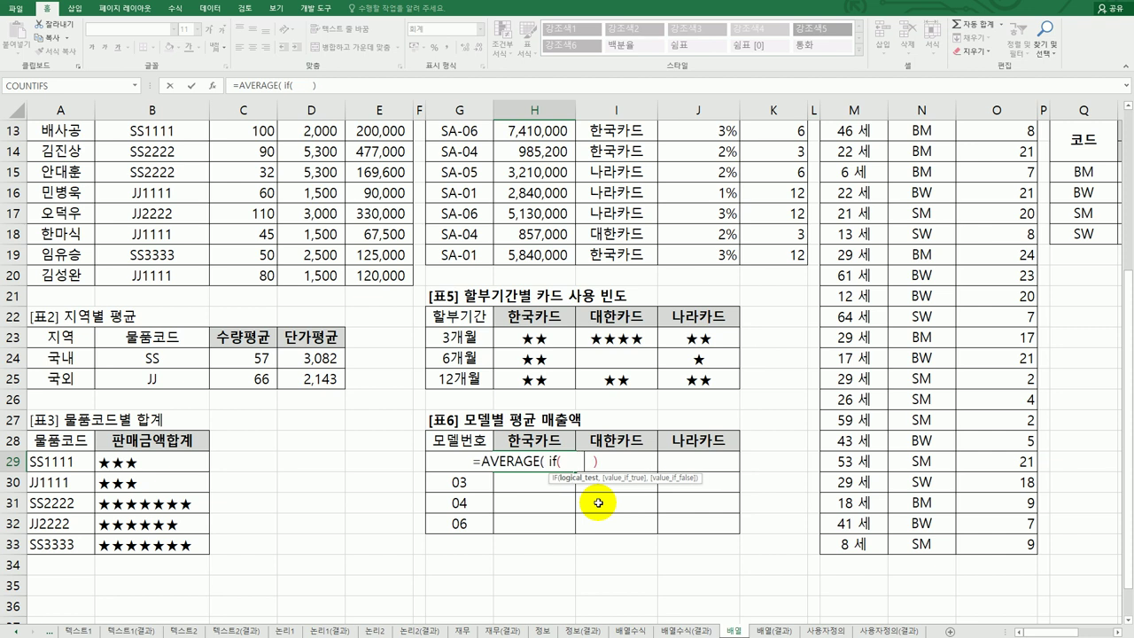
type(")")
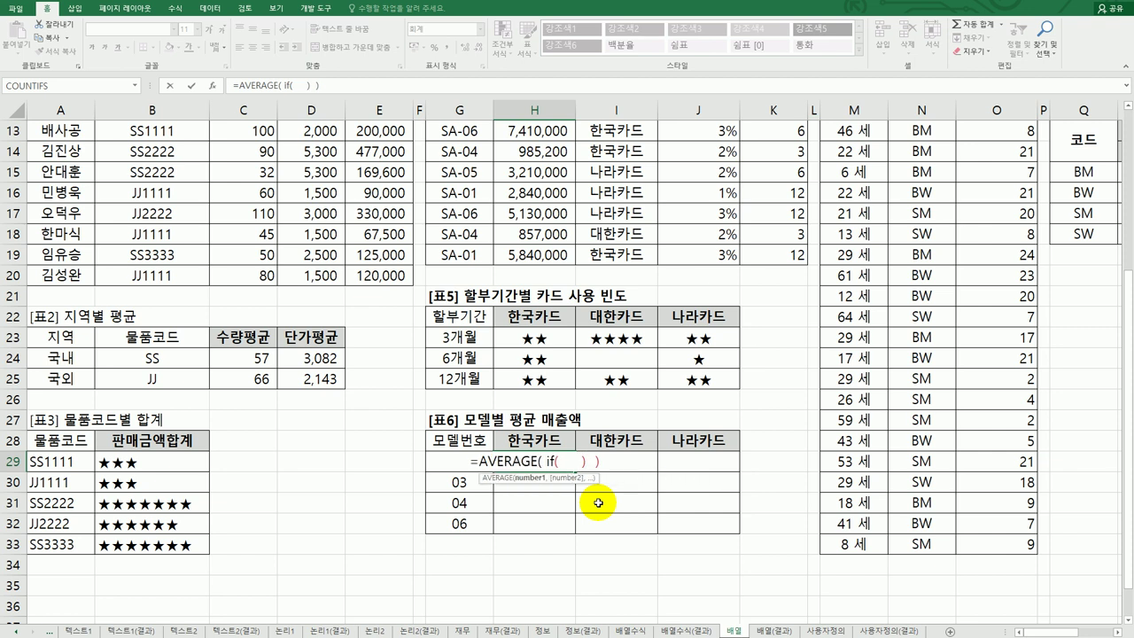
Give the nested IF function the placeholder arguments 조건 and 값, removing the surplus spaces before its closing parenthesis
left_click(567, 460)
type("wh")
key("BackSpace")
key("BackSpace")
type("조건,")
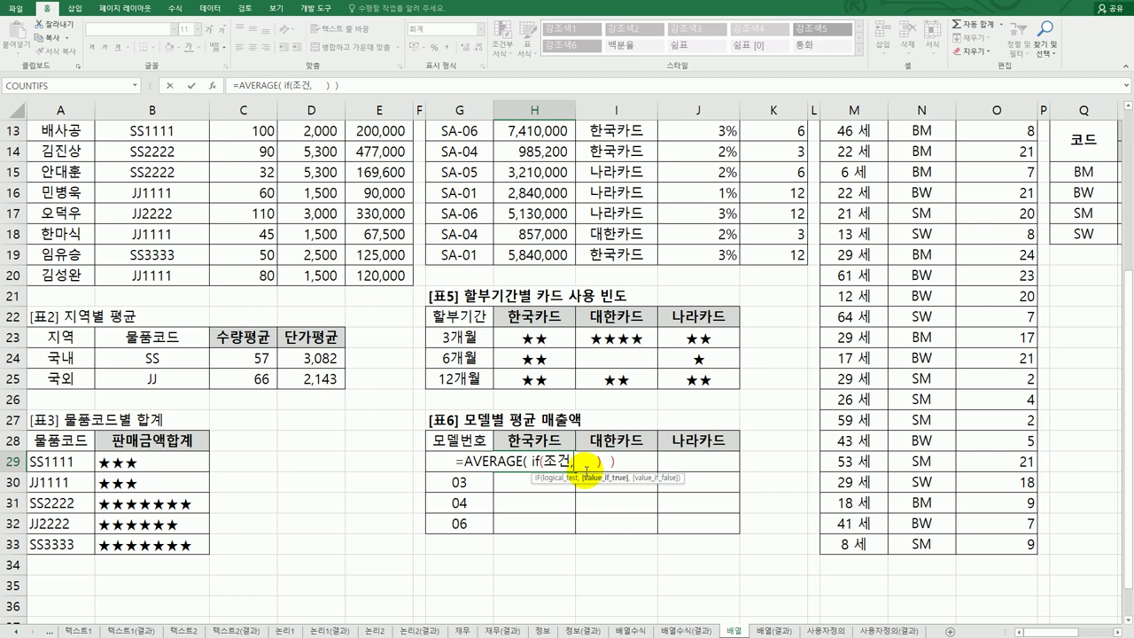
type(" 값")
key("Delete")
key("Delete")
key("Delete")
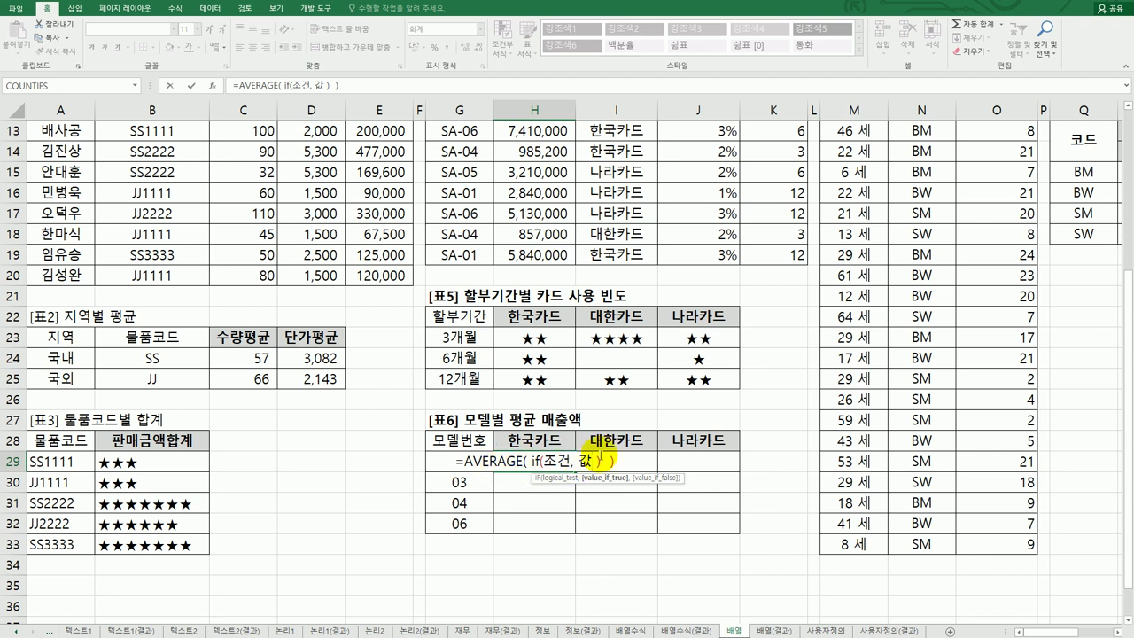
Replace the 값 placeholder with the absolute sales amount range $H$3:$H$19 of 표4
double_click(584, 461)
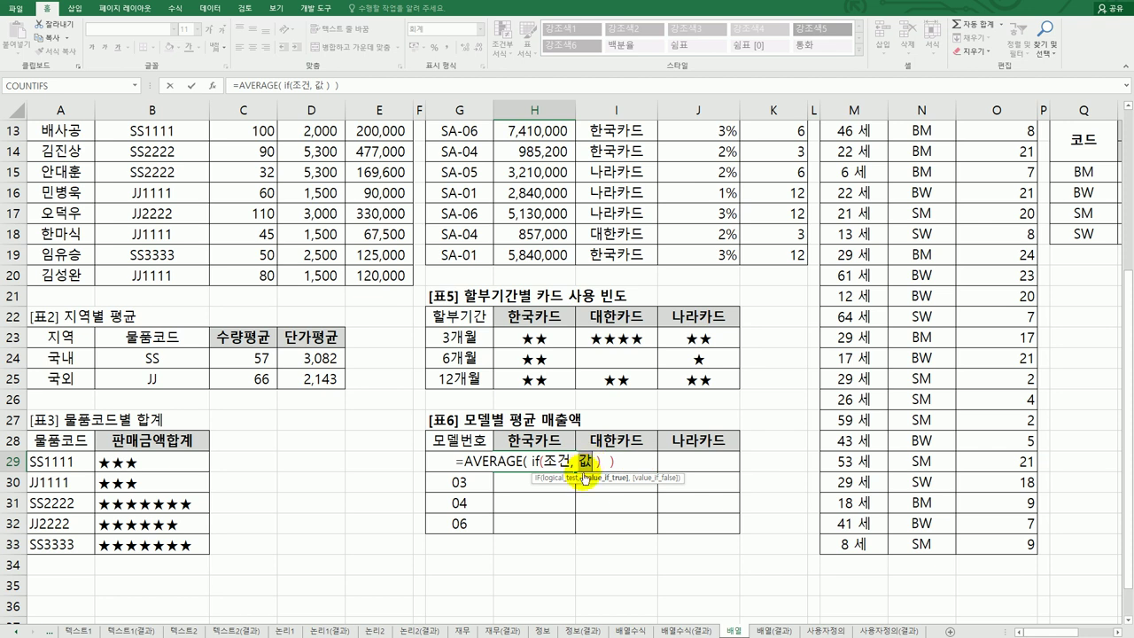
key("BackSpace")
scroll(593, 489, "up", 4)
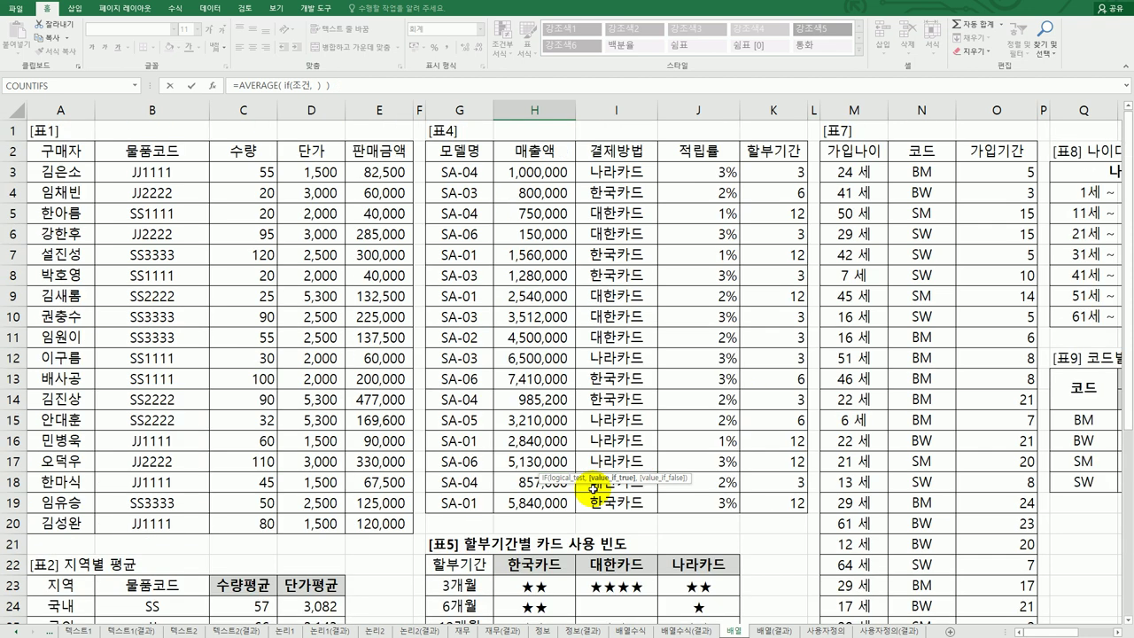
left_click_drag(542, 173, 526, 500)
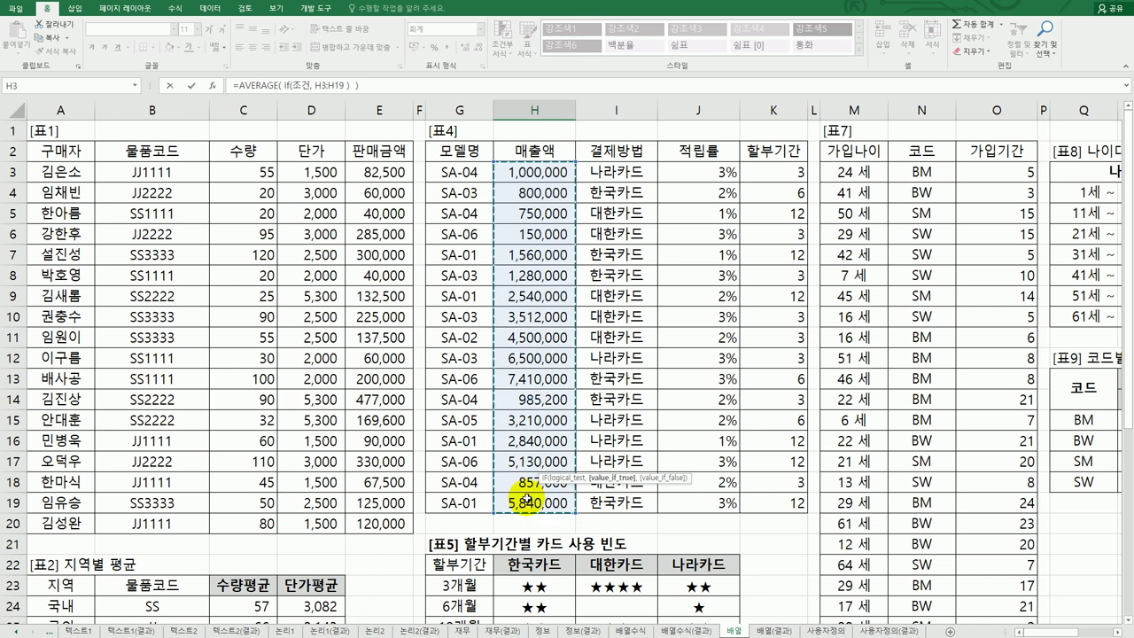
key("F4")
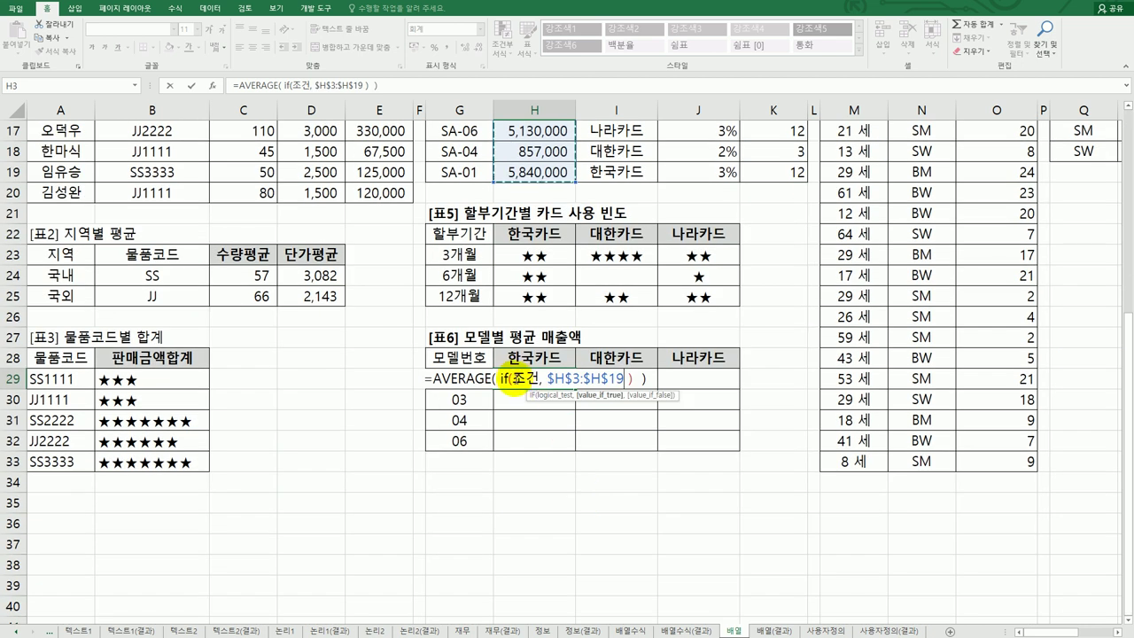
Replace the 조건 placeholder with two multiplied conditions, (조건1)*(조건2)
double_click(526, 378)
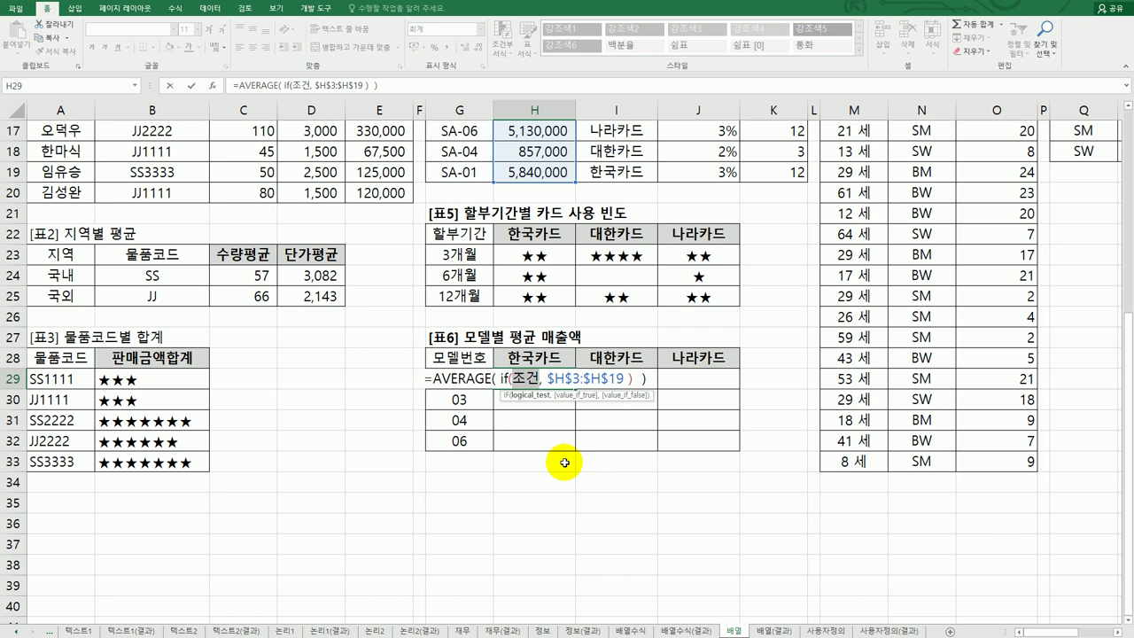
type("(조건1")
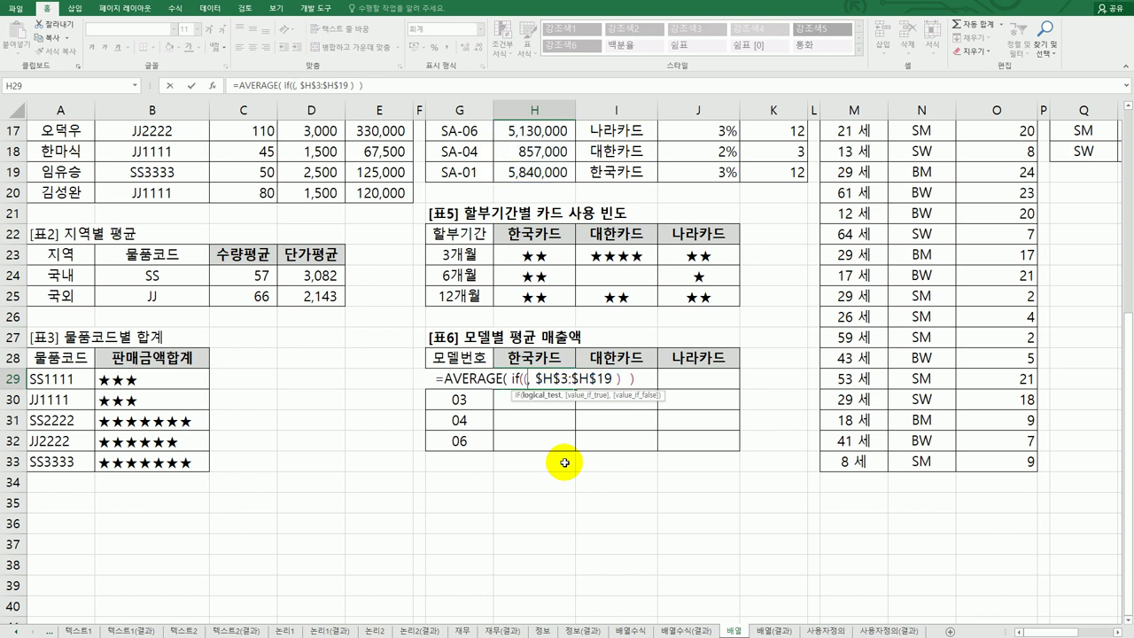
type(")*(ㅈ")
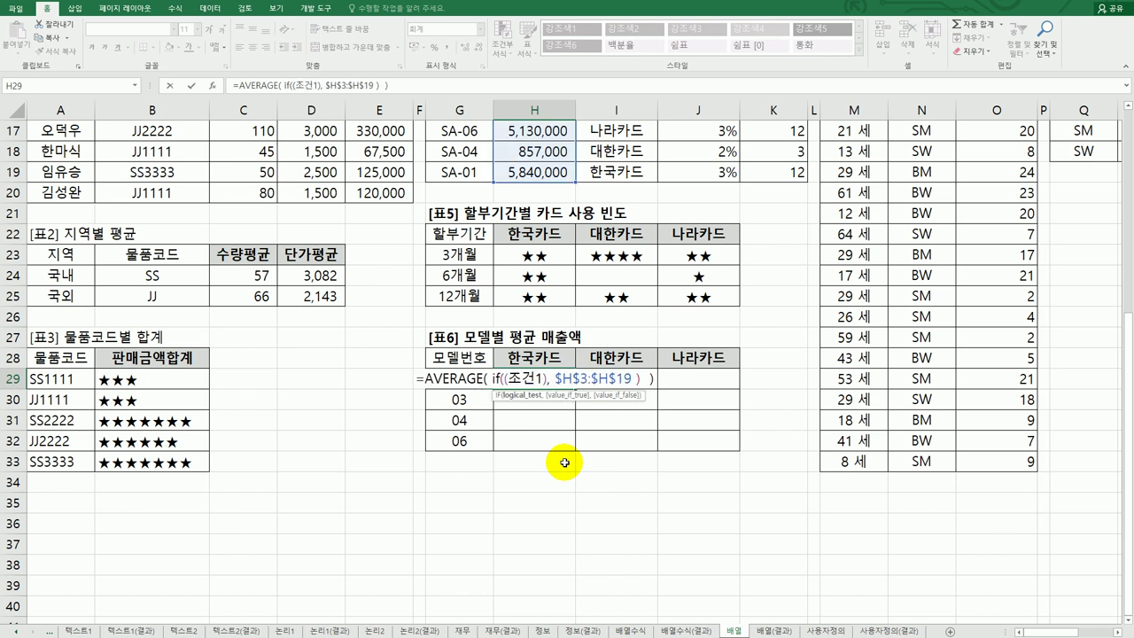
type("조건2)")
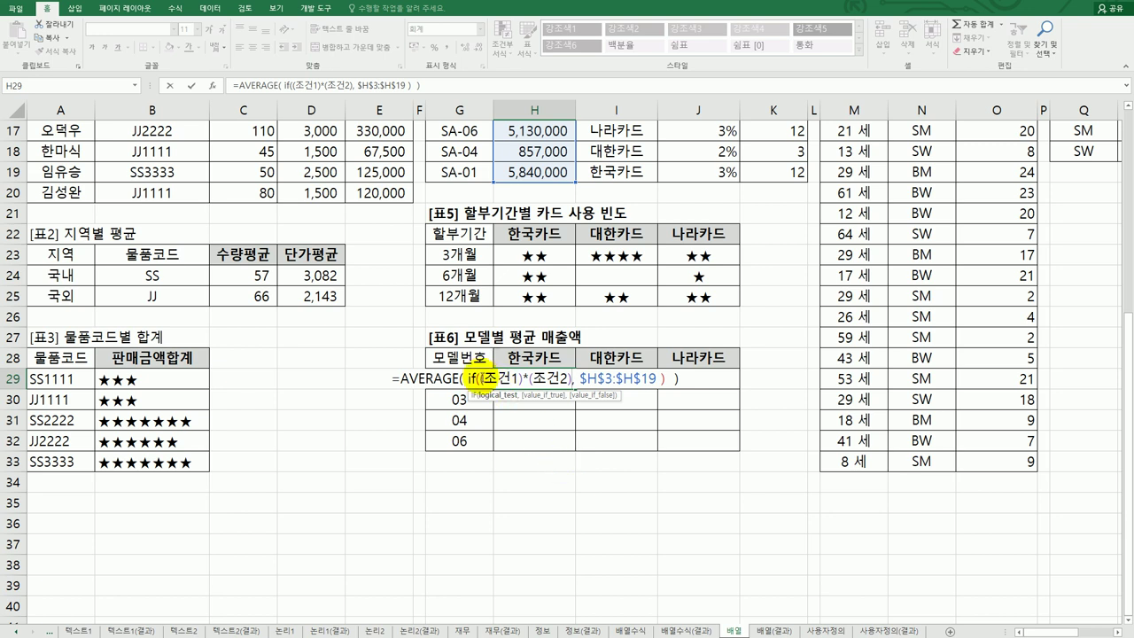
Replace the 조건1 placeholder with a RIGHT function that extracts 2 characters, leaving its text argument empty
left_click(514, 378)
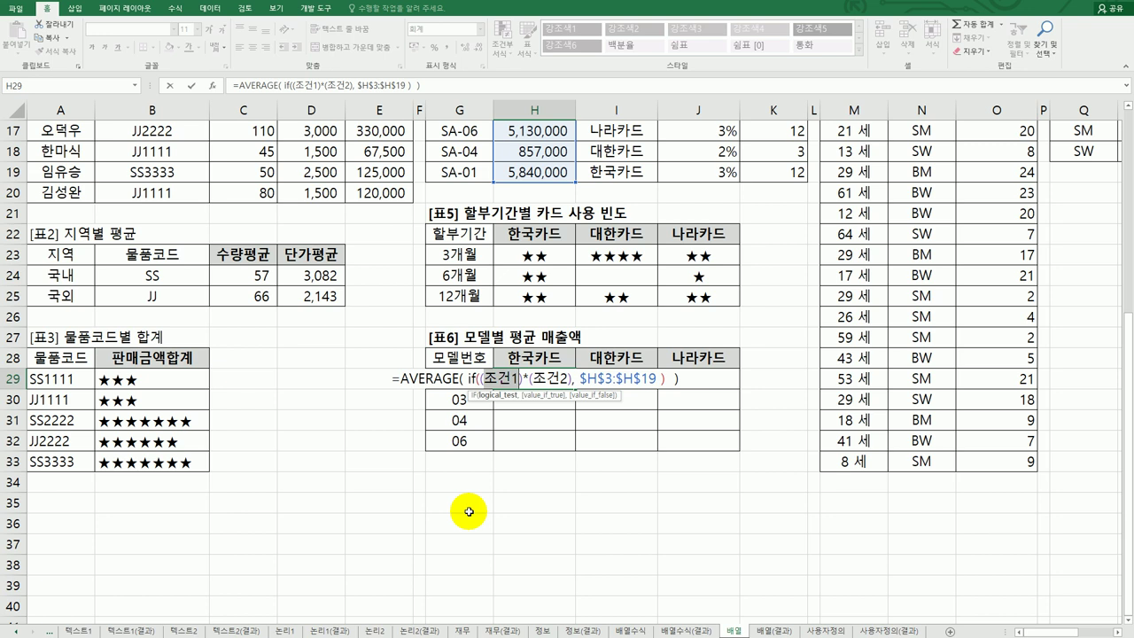
type("ri")
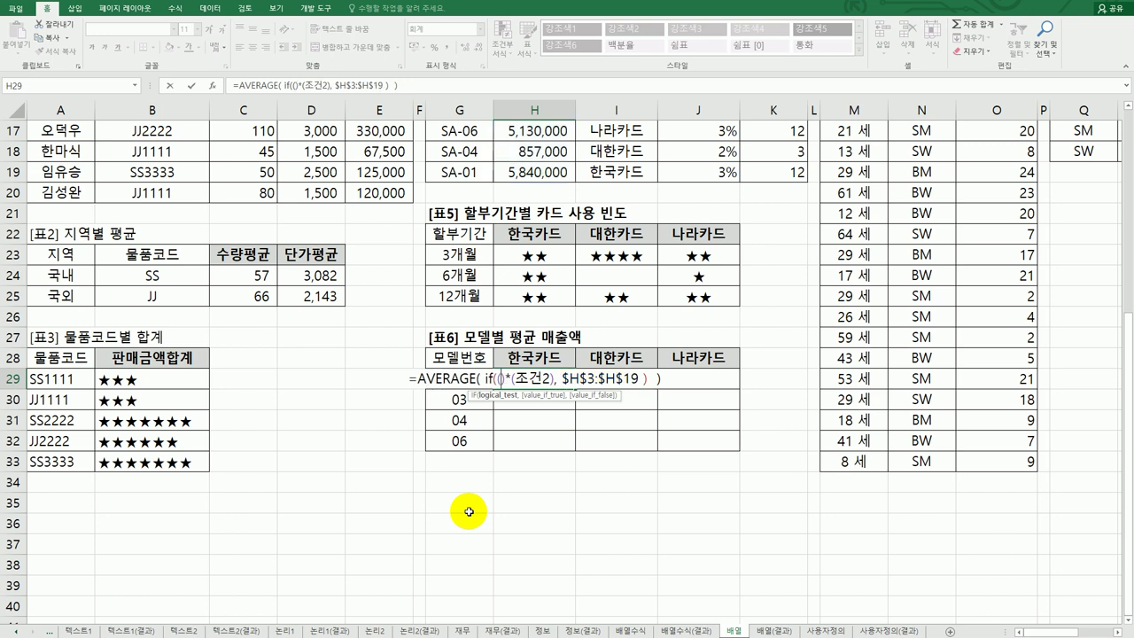
type("ght")
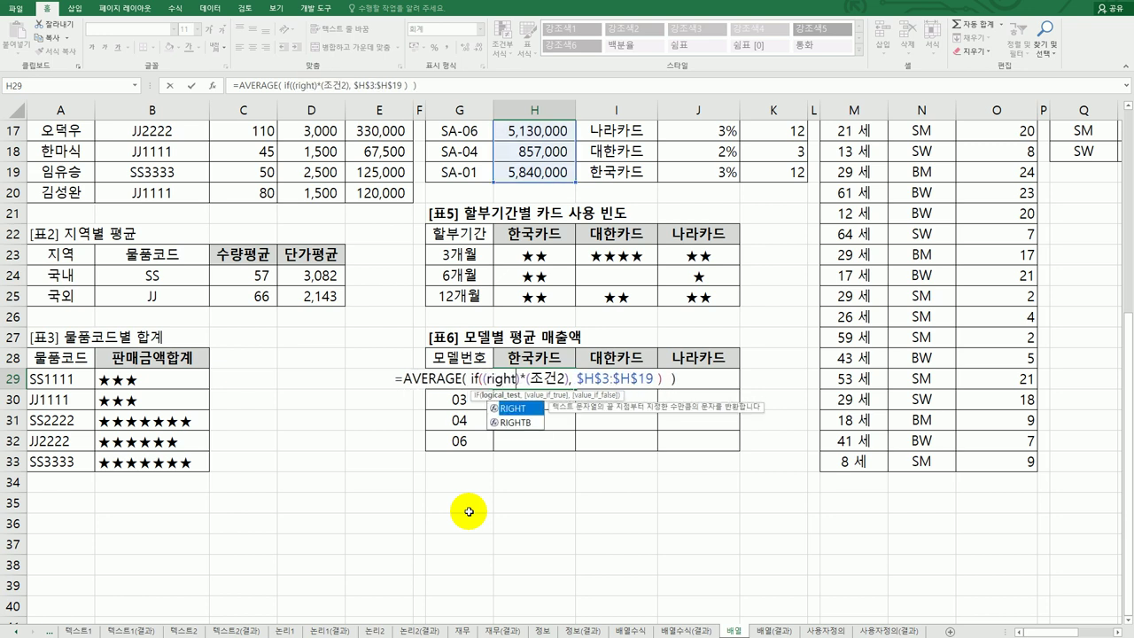
key("Tab")
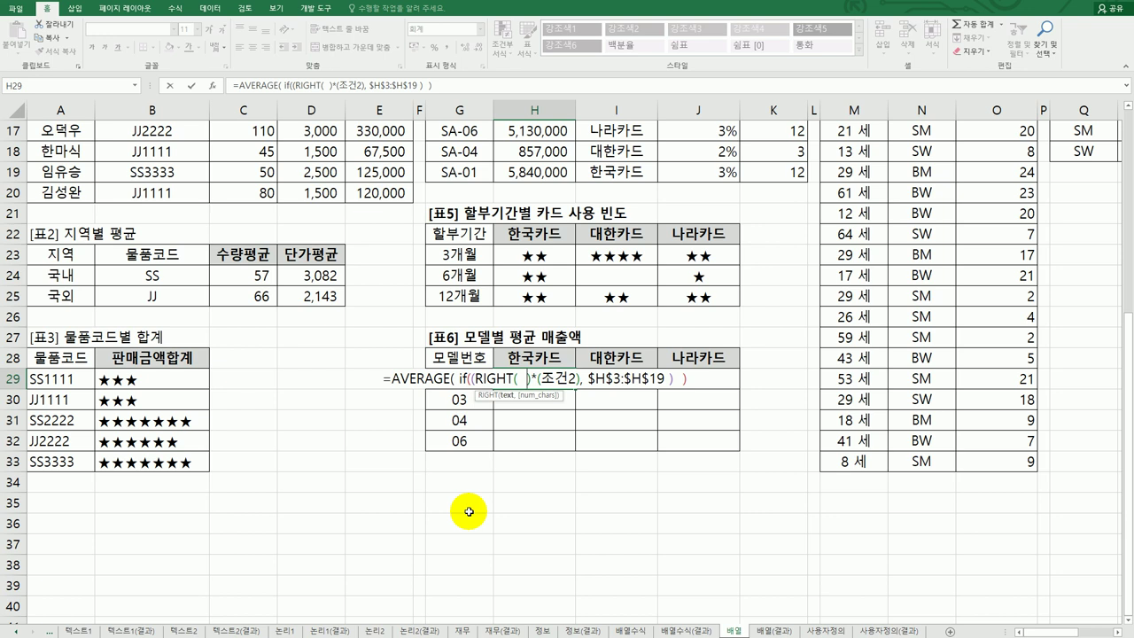
type(",")
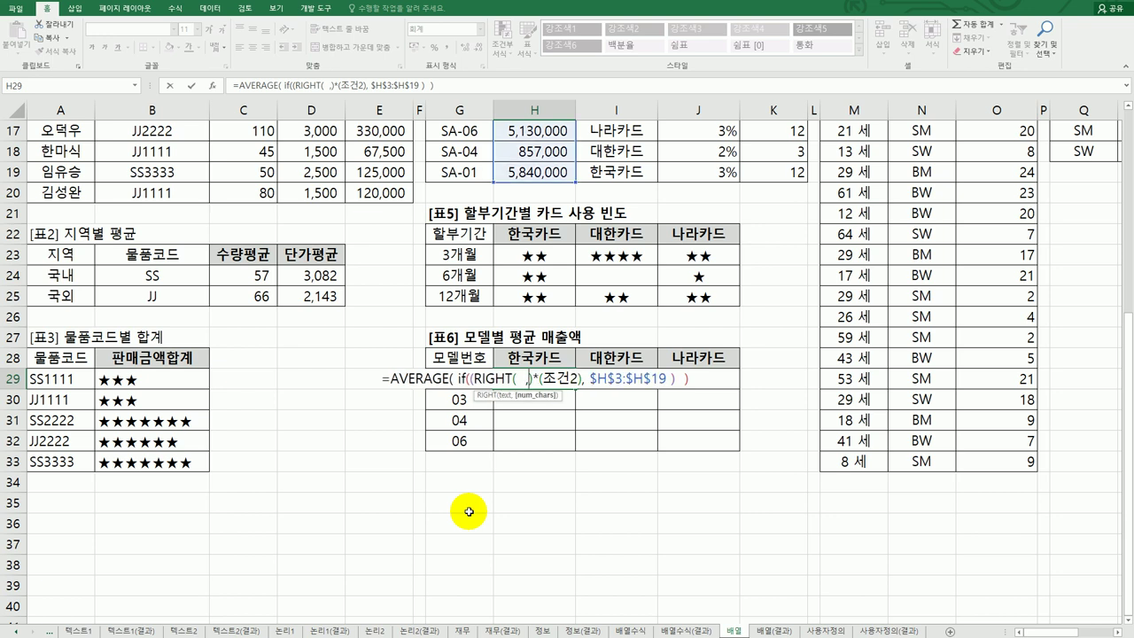
type("2")
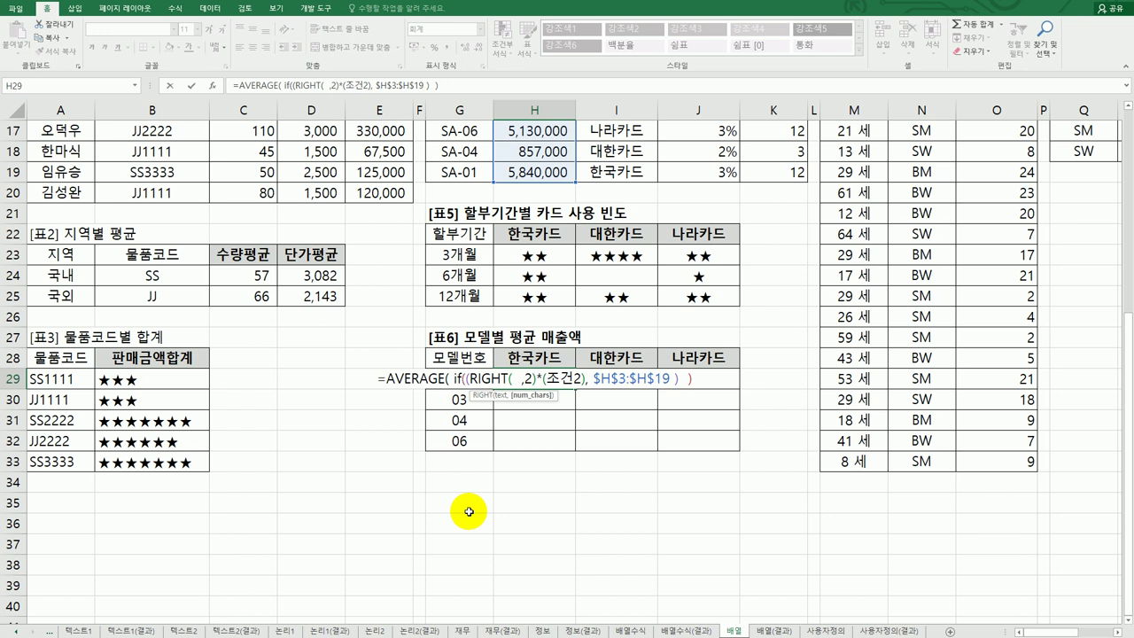
type(")")
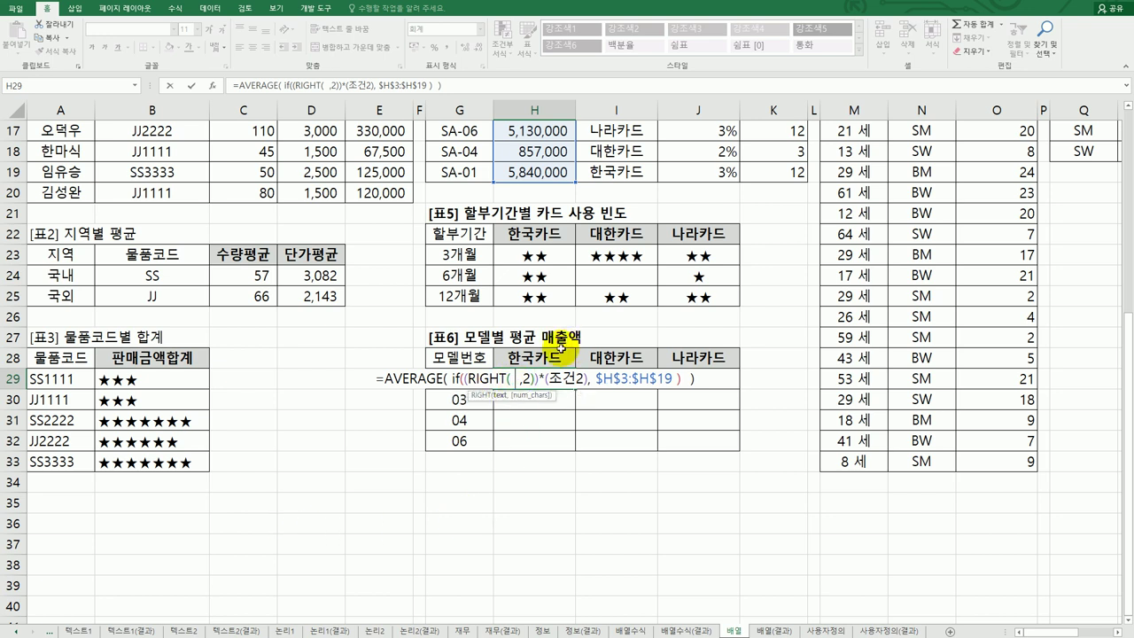
Set the RIGHT function's text argument to the absolute model name range $G$3:$G$19, removing the space before it
scroll(561, 348, "up", 4)
scroll(483, 257, "up", 2)
left_click_drag(459, 171, 462, 501)
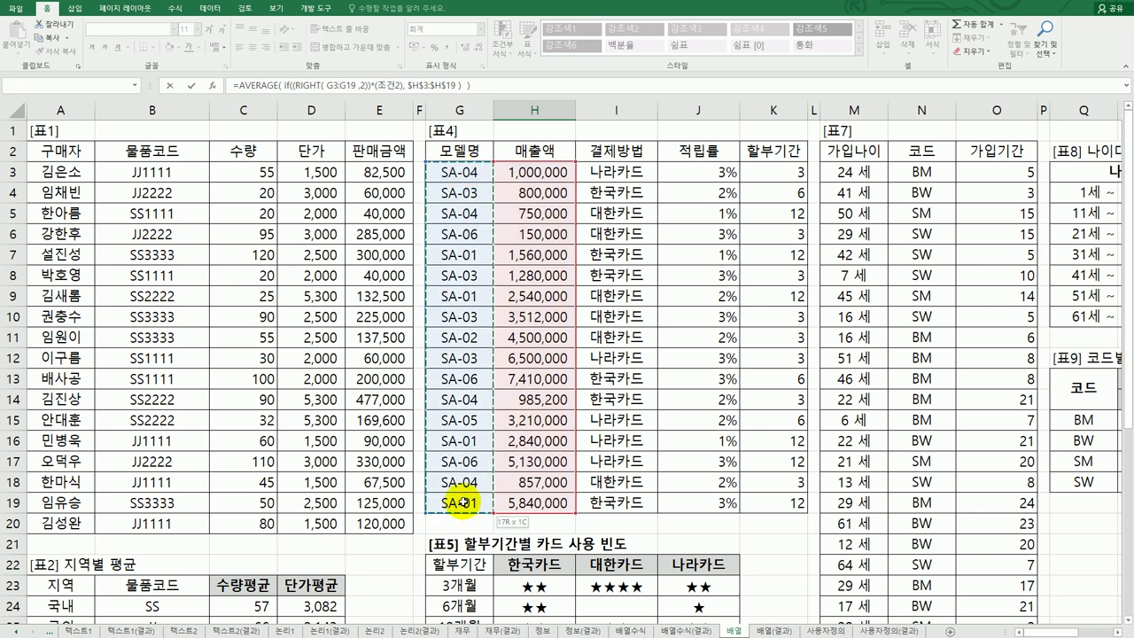
scroll(462, 501, "down", 5)
key("F4")
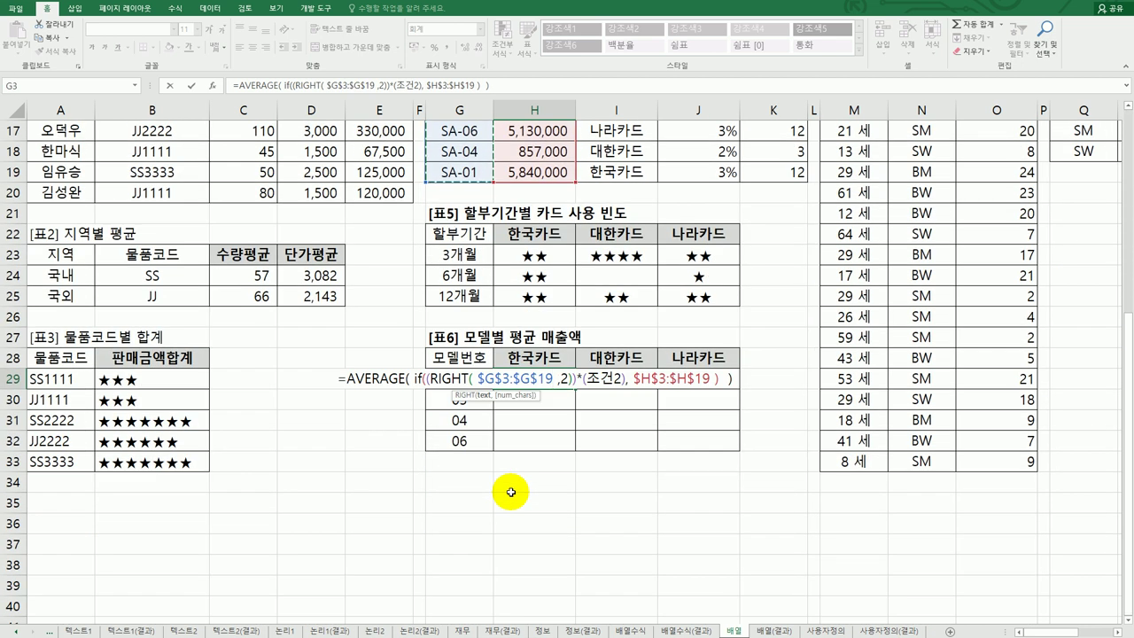
left_click(572, 379)
left_click_drag(572, 379, 454, 378)
left_click(473, 379)
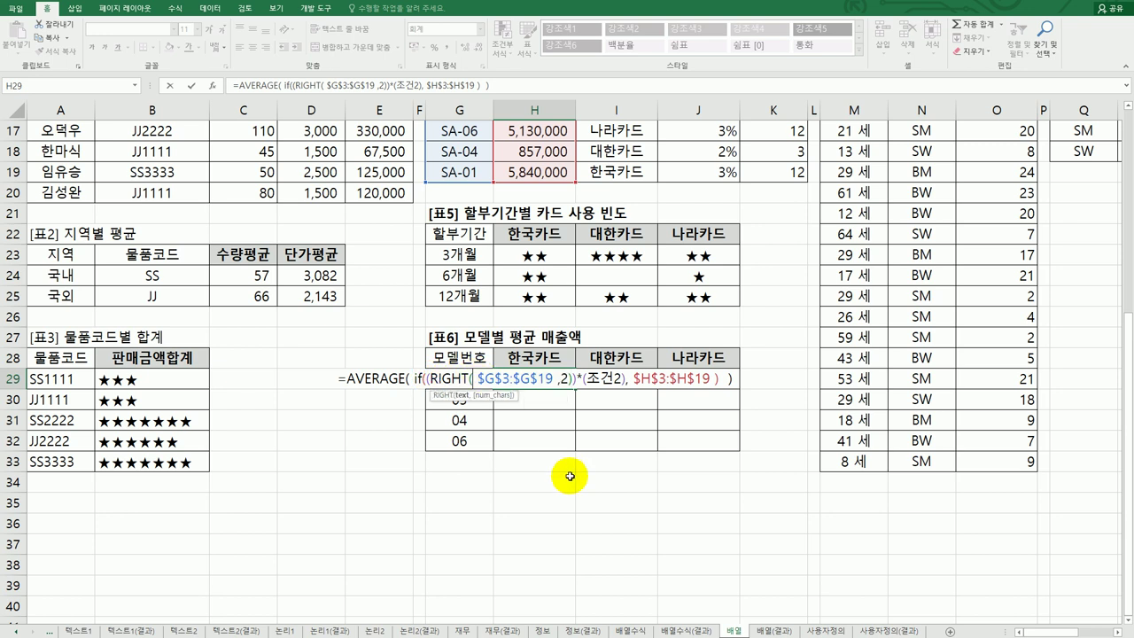
key("Delete")
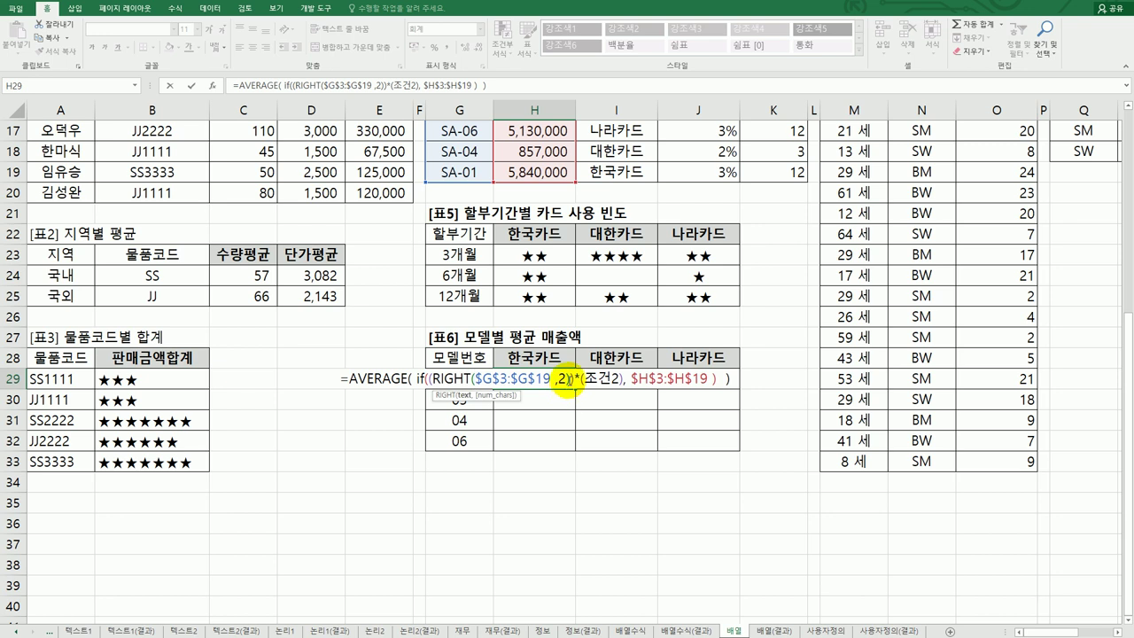
Compare the RIGHT result with the model number cell $G29, locking only its column
left_click(568, 381)
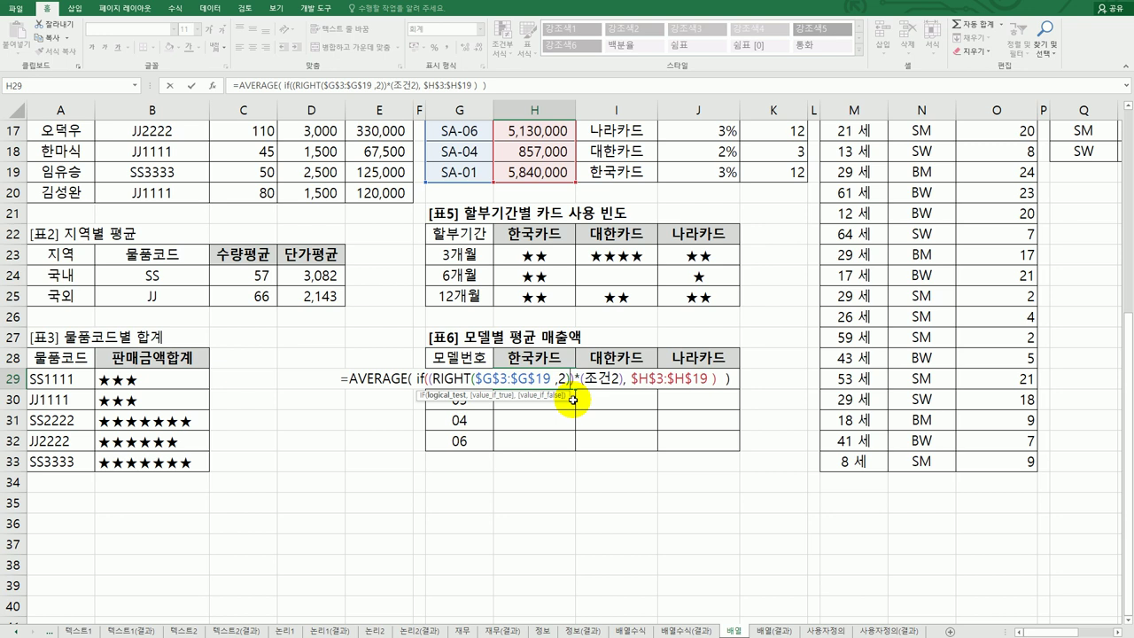
type("=")
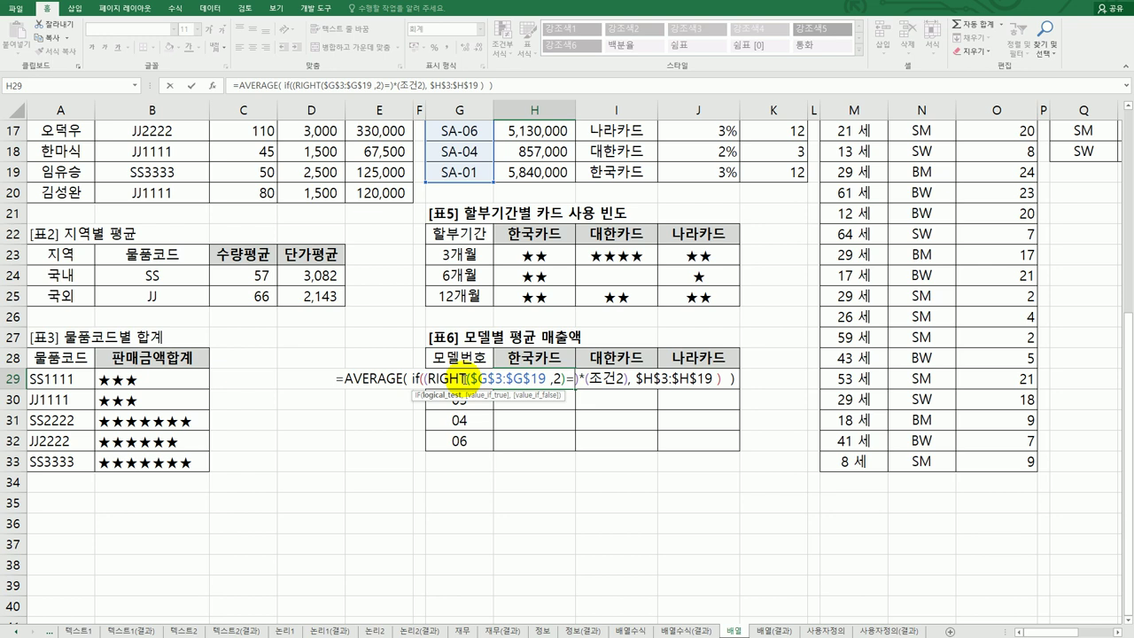
type("g29")
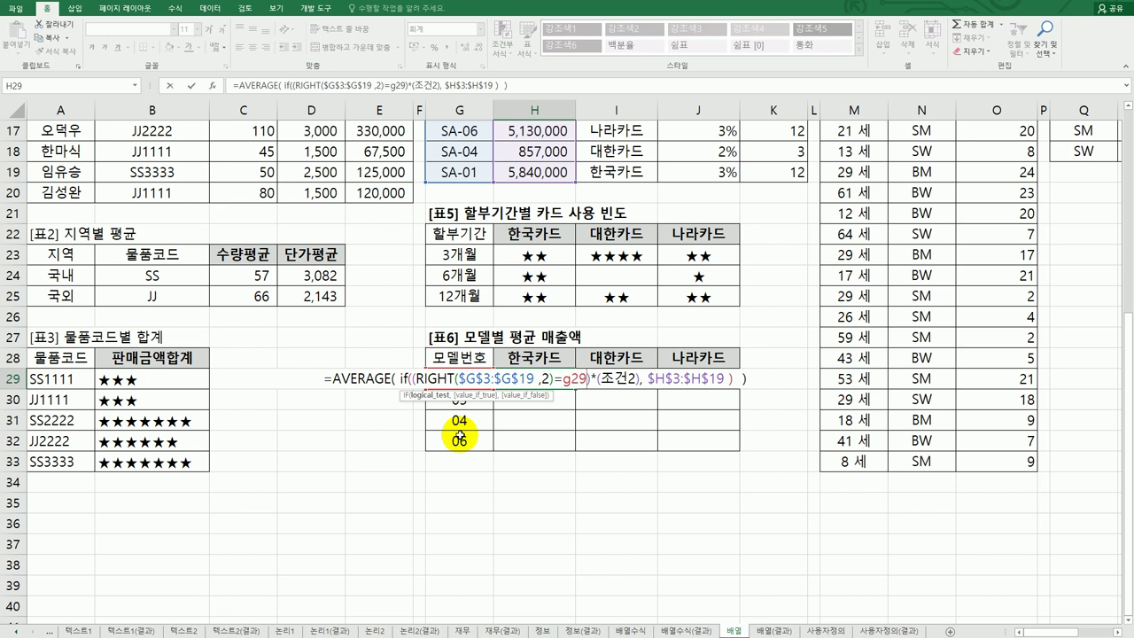
key("F4")
key("F4")
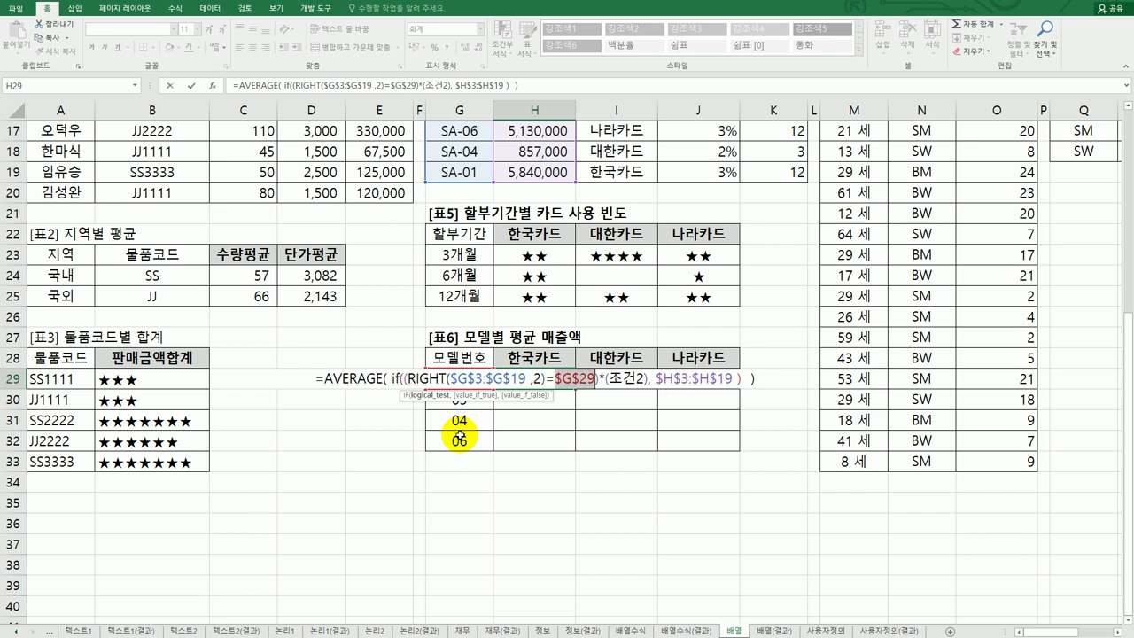
key("F4")
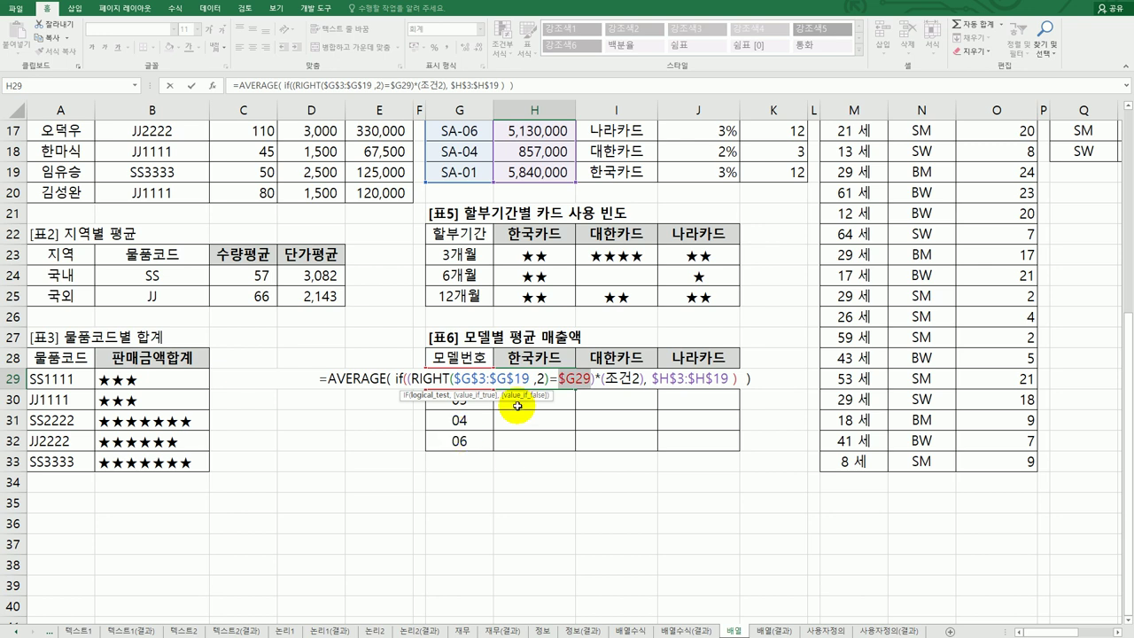
Replace the 조건2 placeholder with the payment method comparison $I$3:$I$19=H$28, locking only the row of the card header cell
left_click_drag(603, 382, 640, 383)
key("Delete")
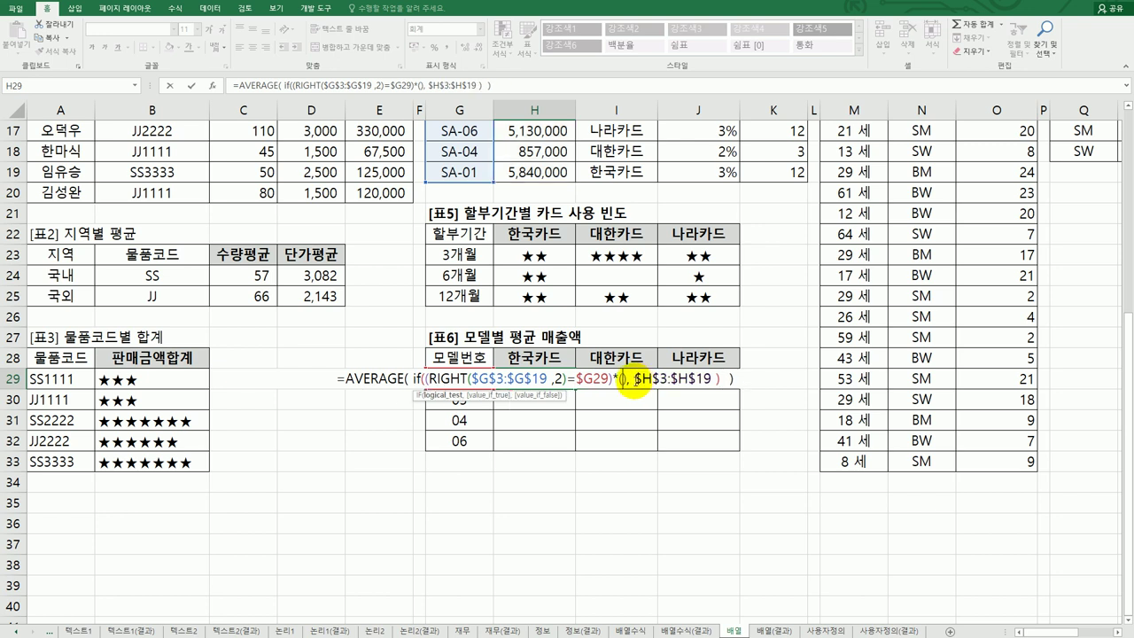
scroll(629, 379, "up", 6)
left_click_drag(624, 175, 620, 502)
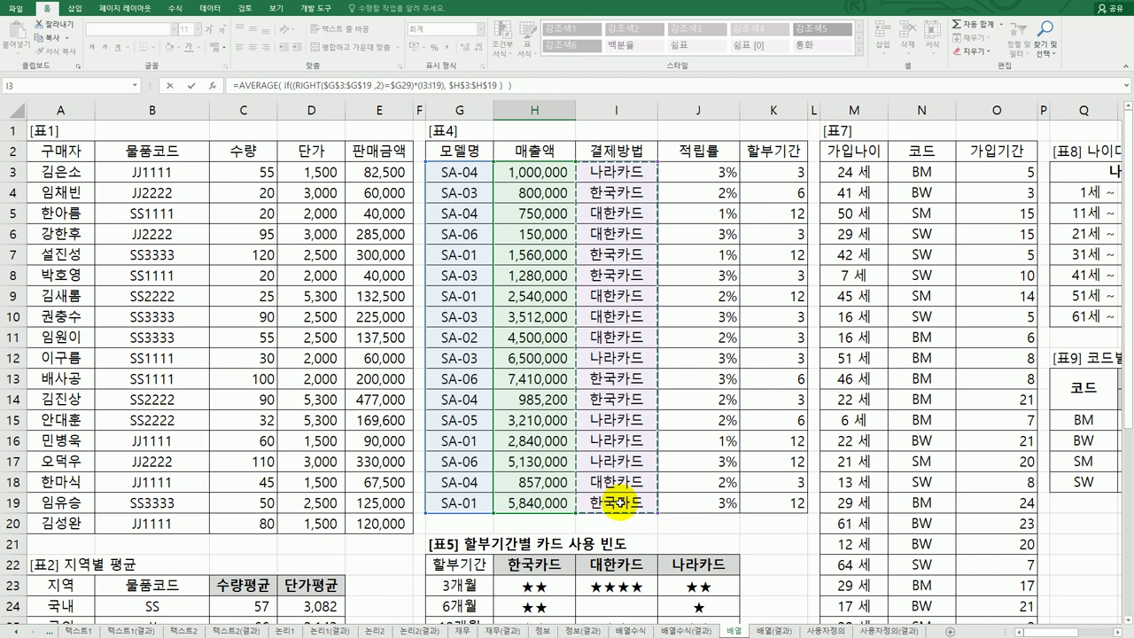
key("F4")
scroll(620, 502, "down", 5)
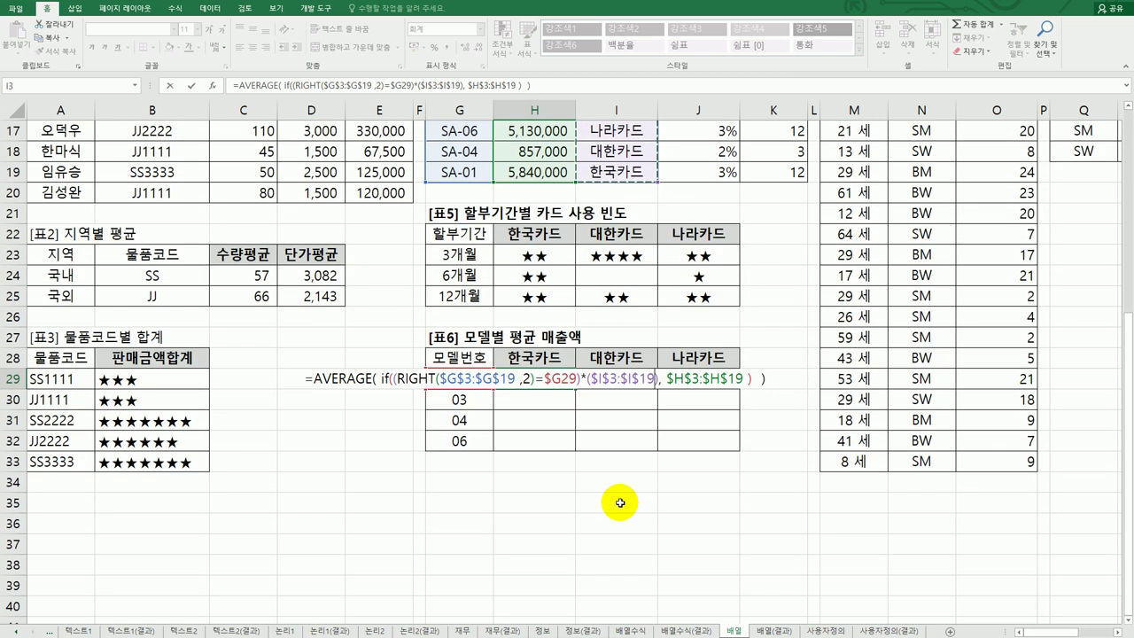
type("=")
left_click(558, 353)
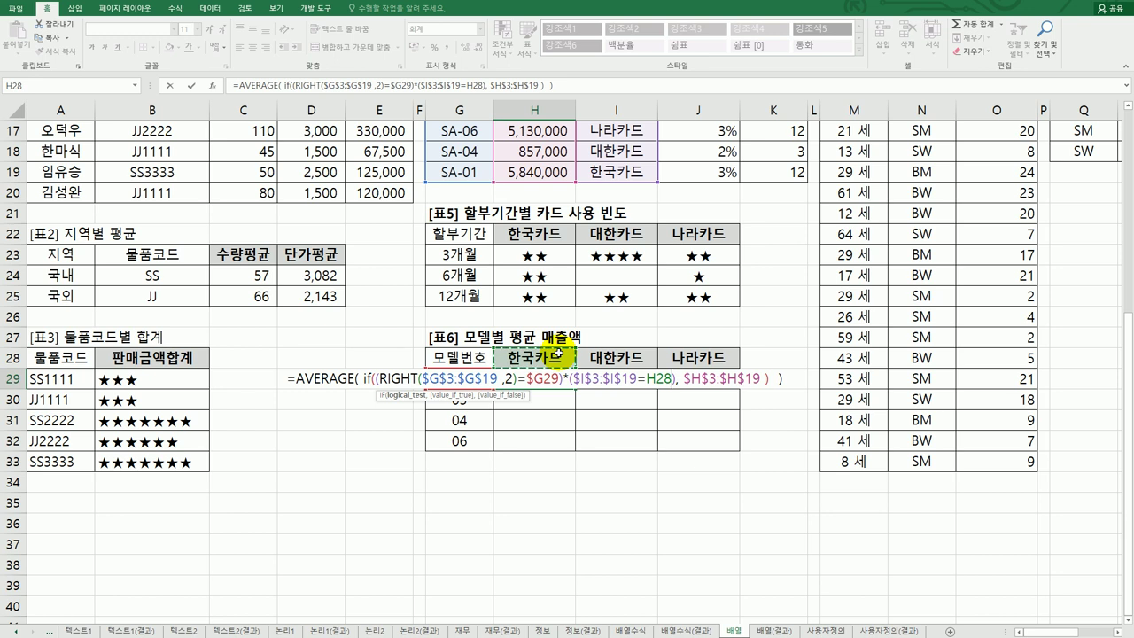
key("F4")
key("F4")
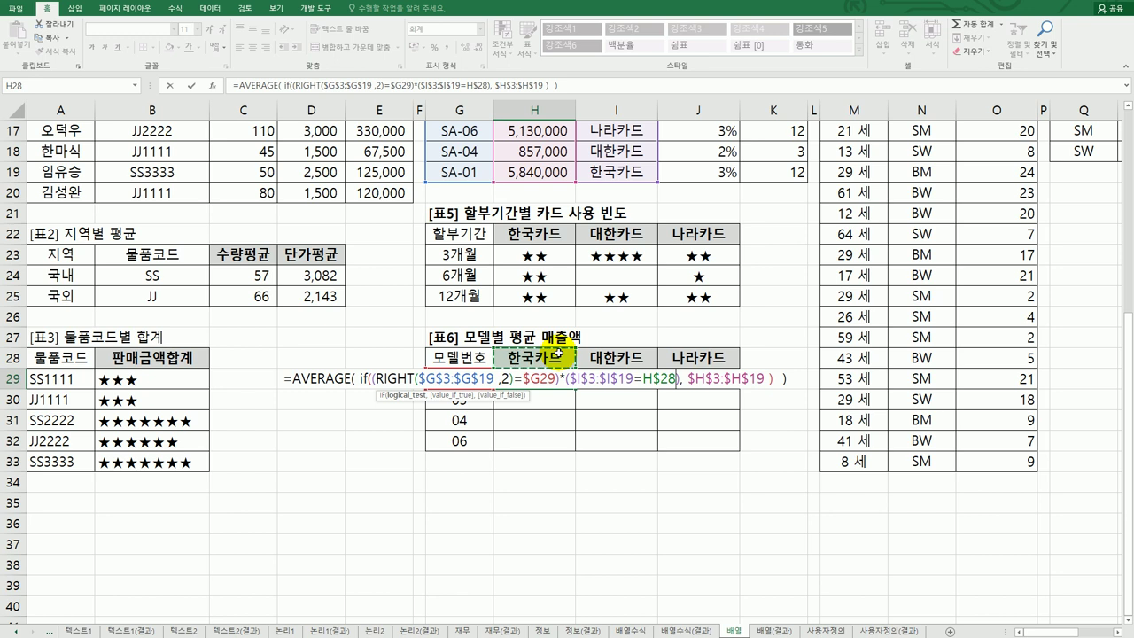
left_click(791, 379)
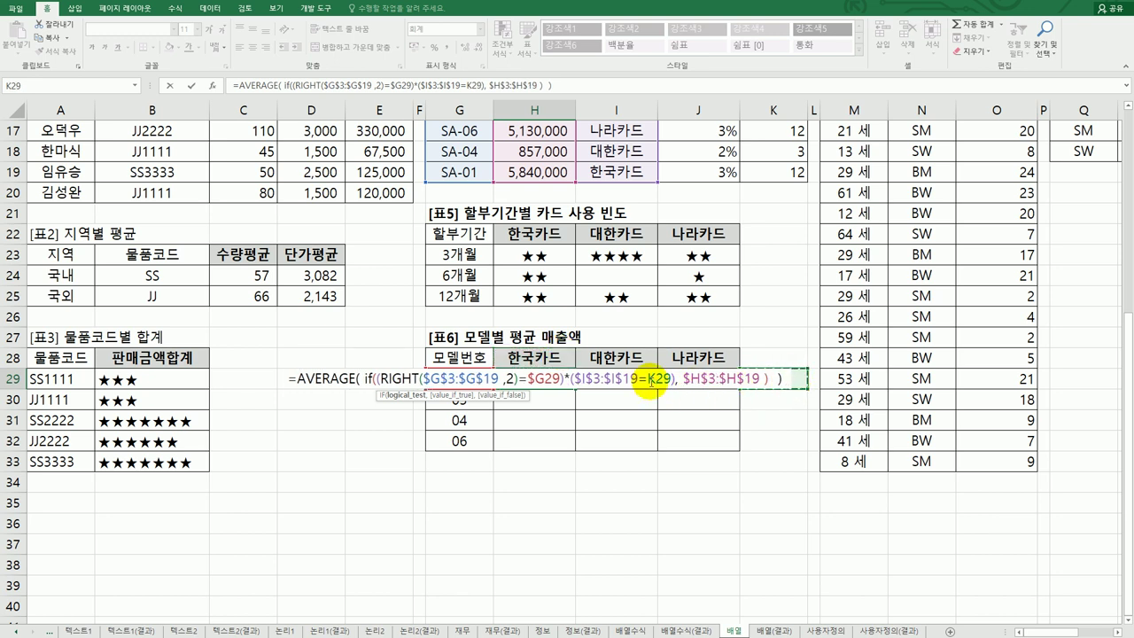
left_click(534, 358)
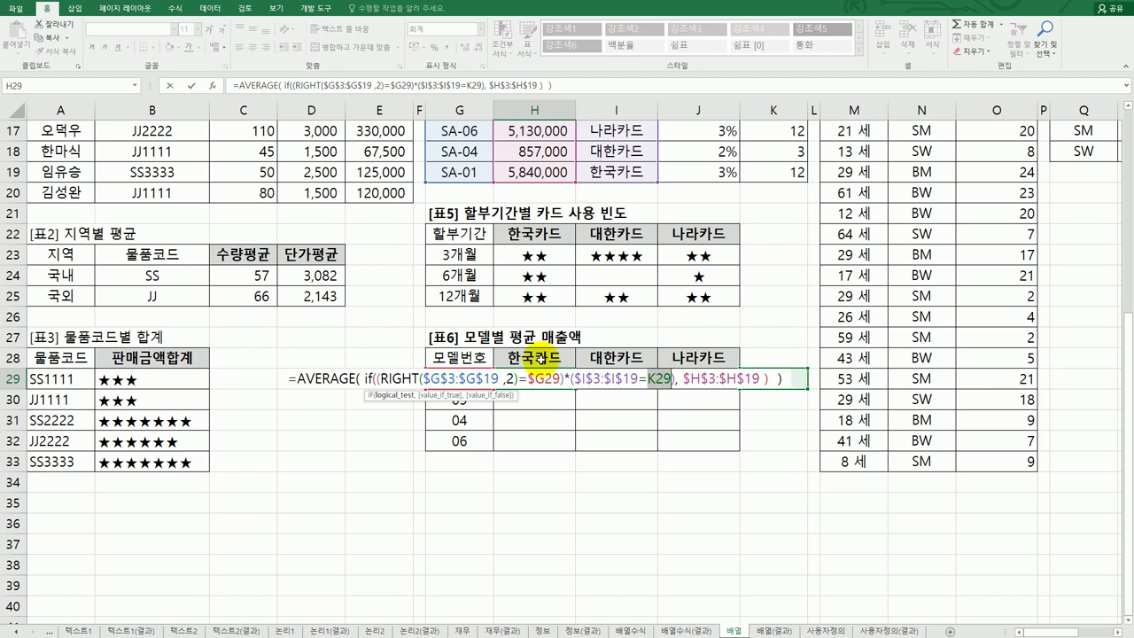
key("F4")
key("F4")
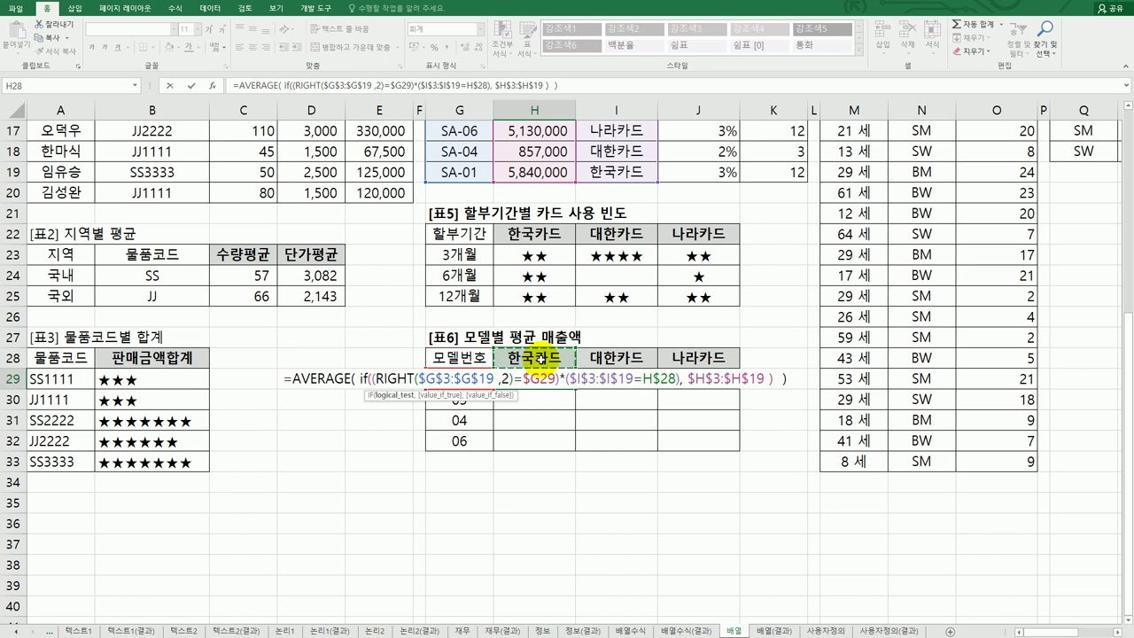
Enter the AVERAGE/IF formula in H29 as an array formula and fill it across the 표6 range H29:J32
key("ctrl+shift+Return")
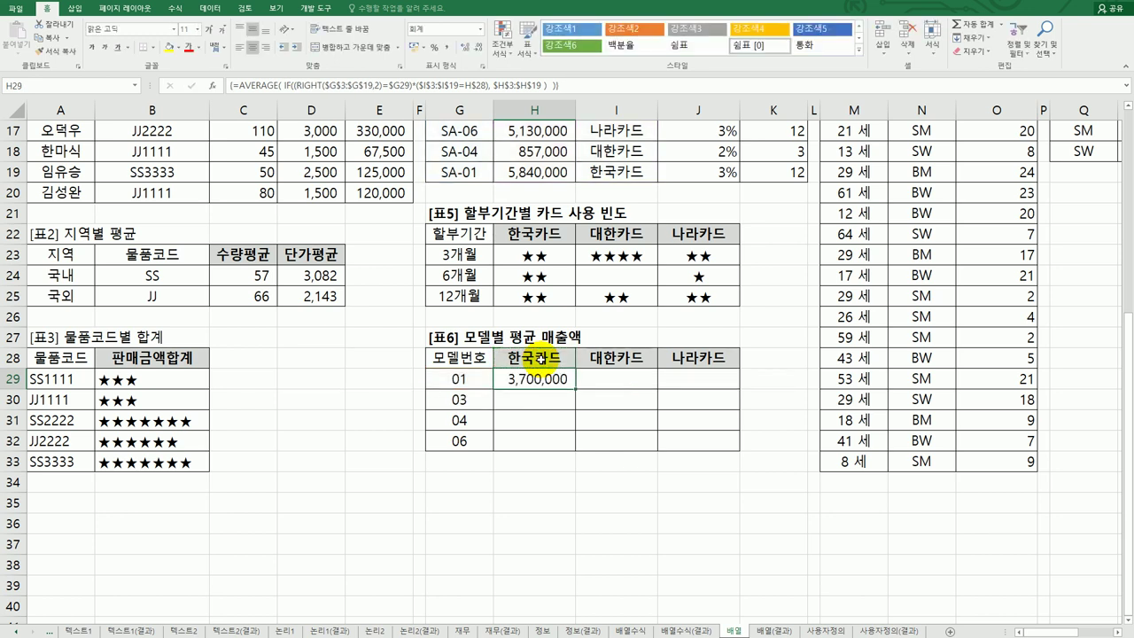
left_click_drag(575, 388, 660, 451)
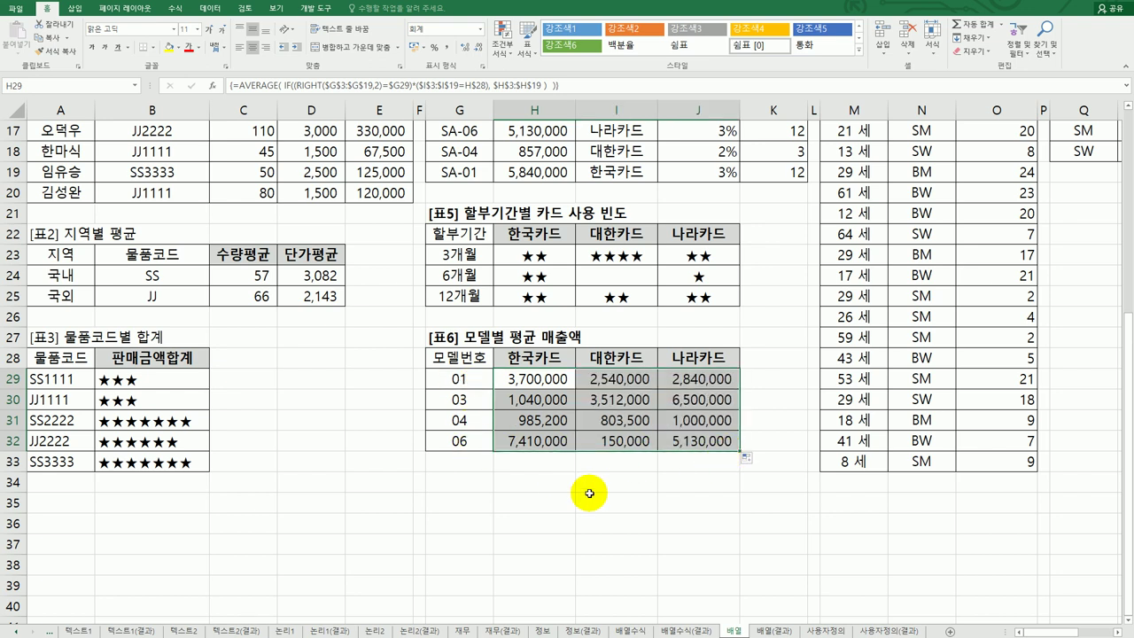
Compare the 표6 averages on the 배열 sheet with those on the 배열(결과) sheet
left_click(771, 630)
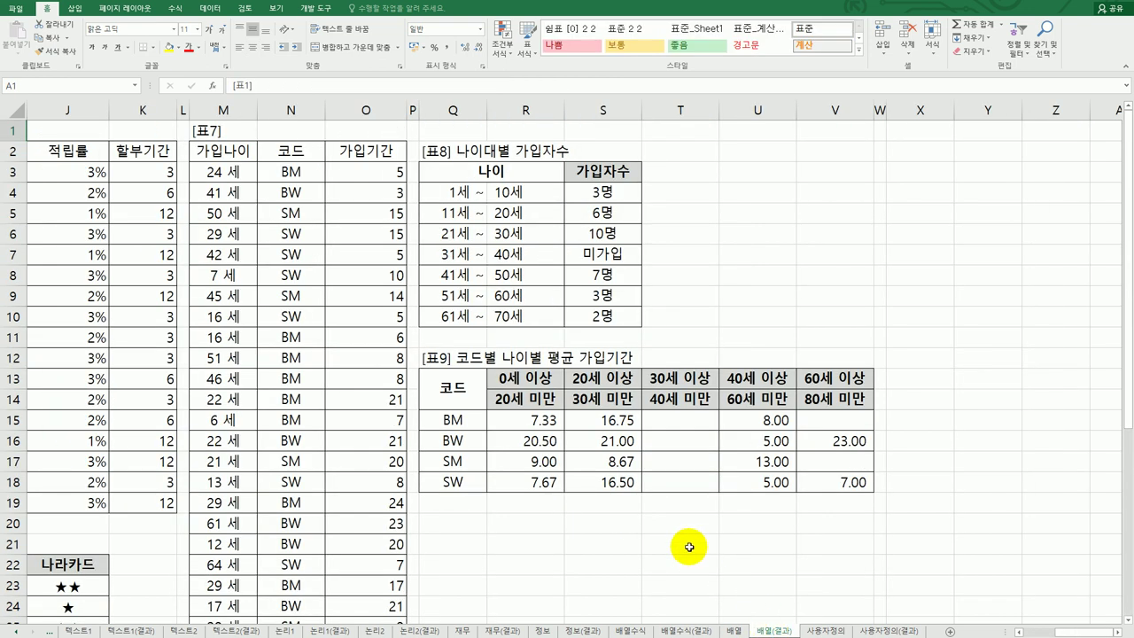
scroll(688, 543, "down", 4)
scroll(1090, 625, "left", 3)
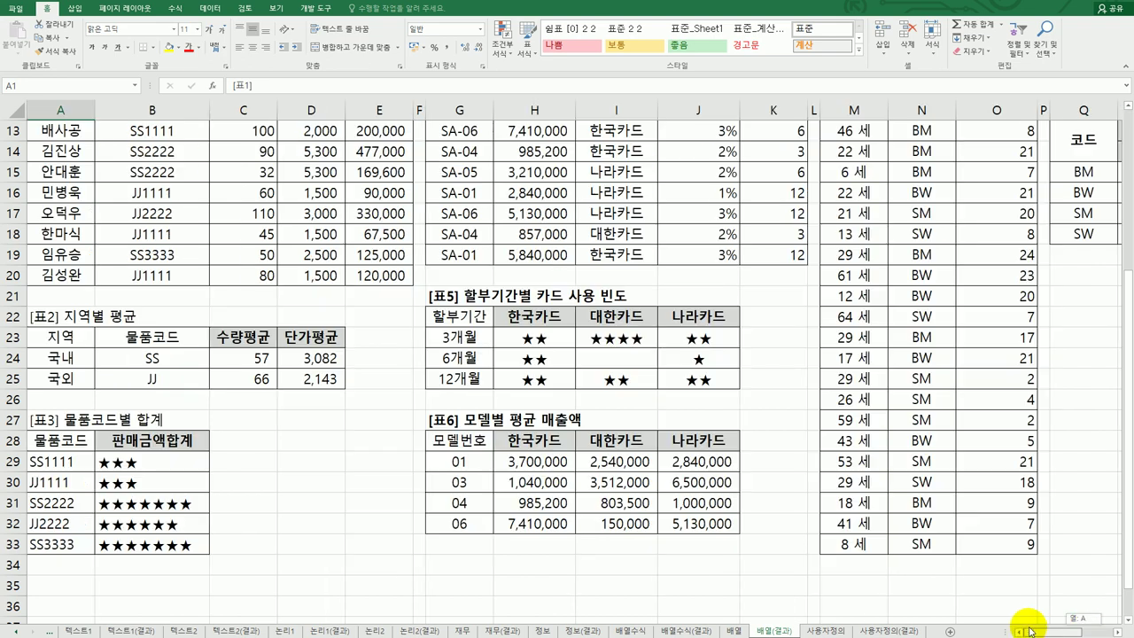
left_click(734, 629)
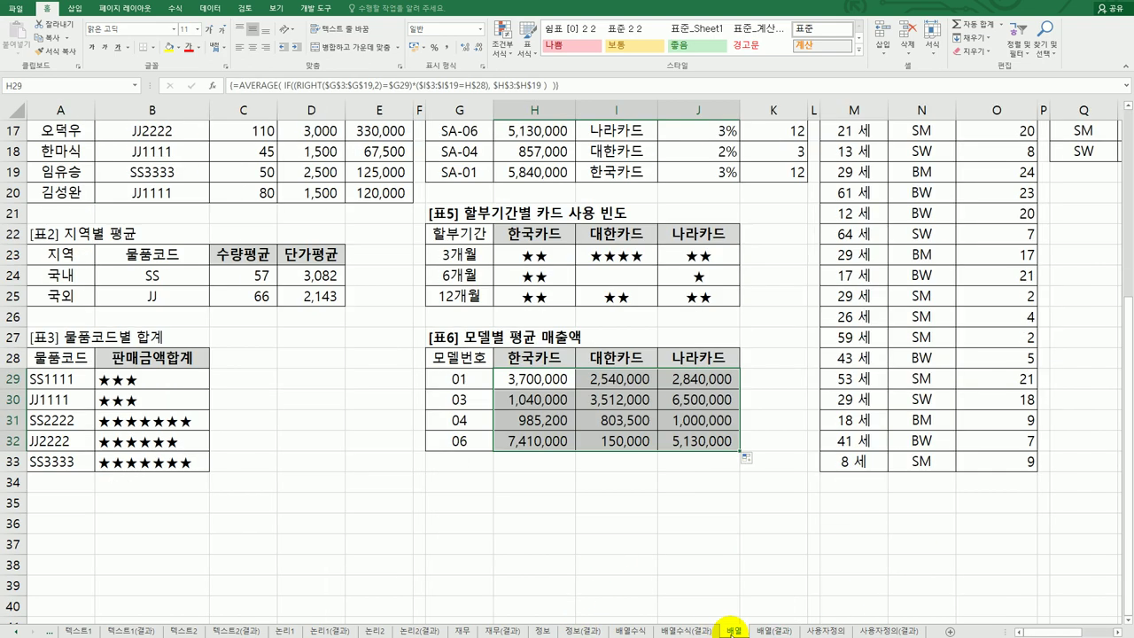
left_click(764, 630)
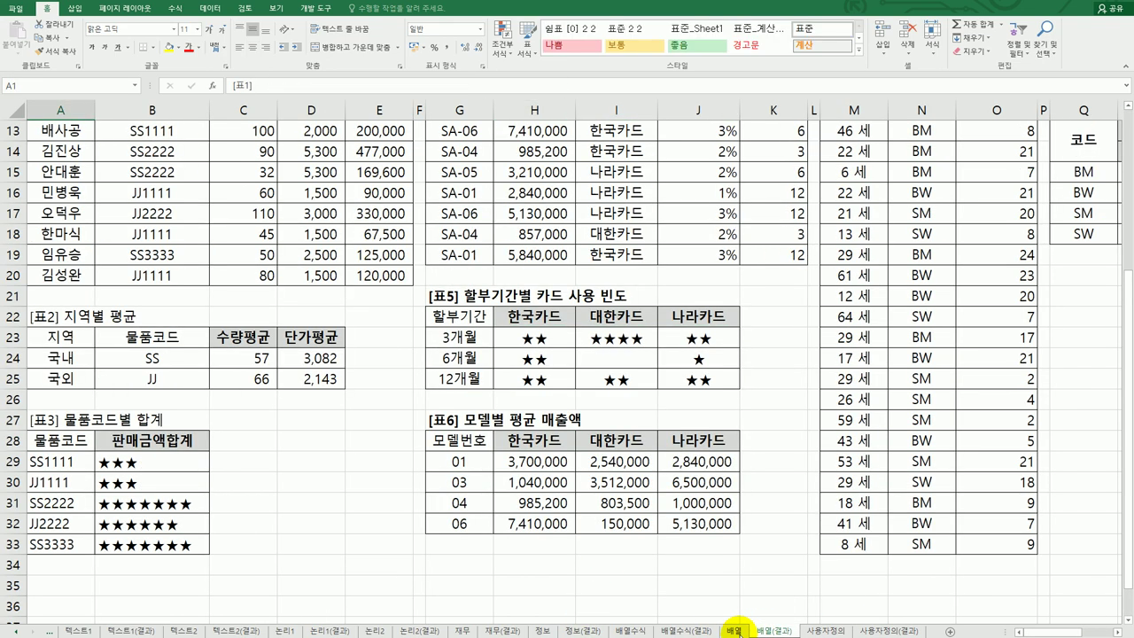
left_click(733, 630)
left_click(758, 631)
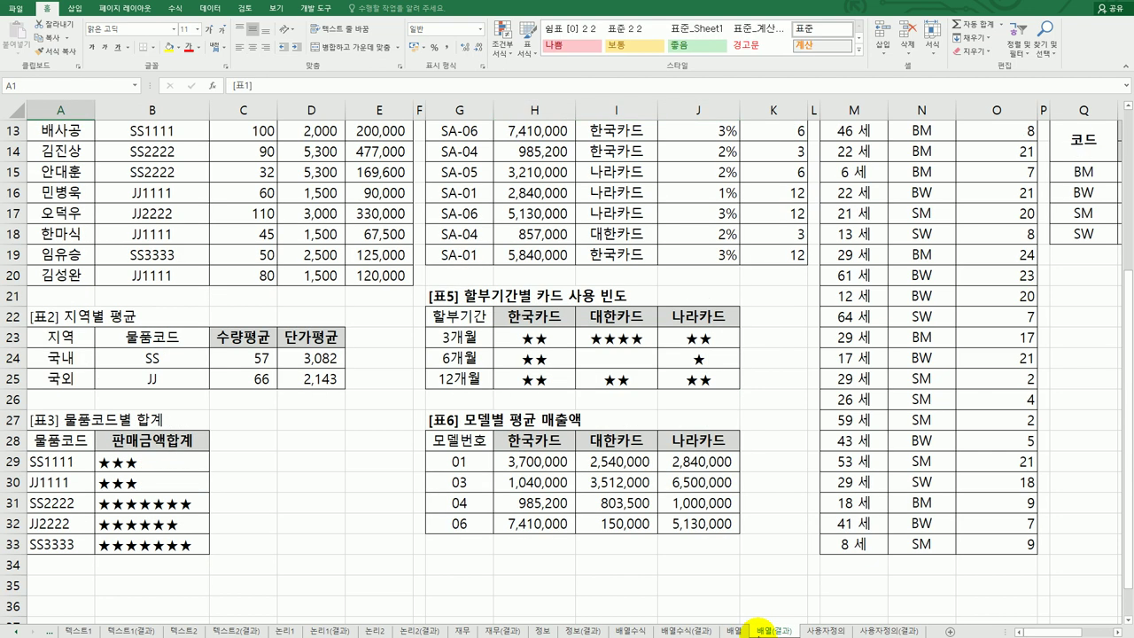
left_click(733, 630)
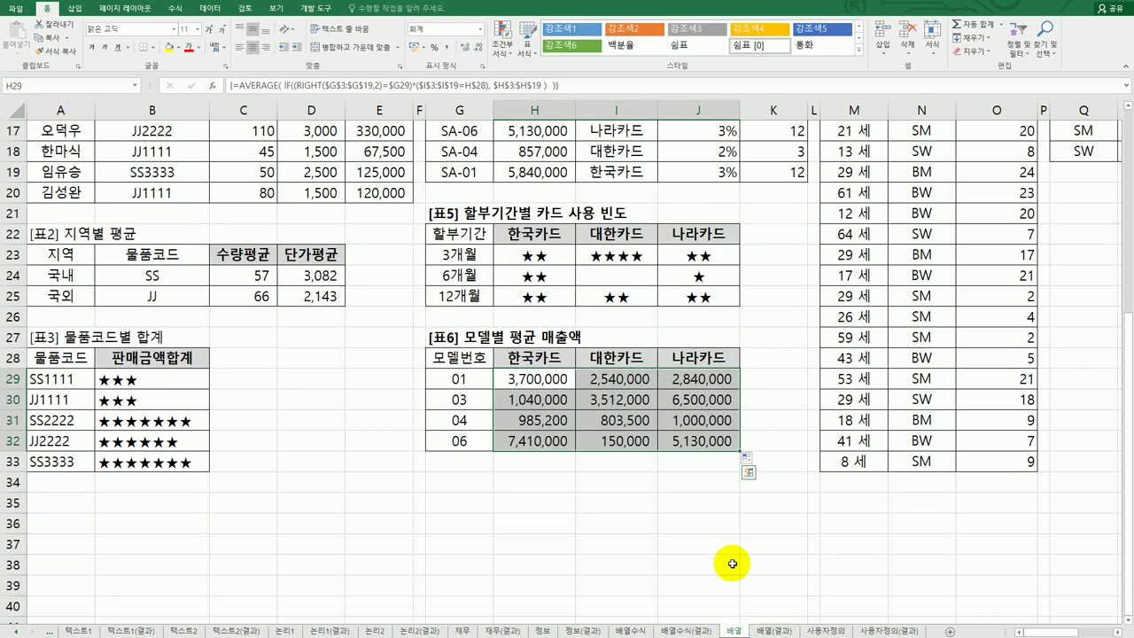
Select the empty subscriber count cells S4:S10 in 표8 on the 배열 sheet
scroll(732, 563, "up", 5)
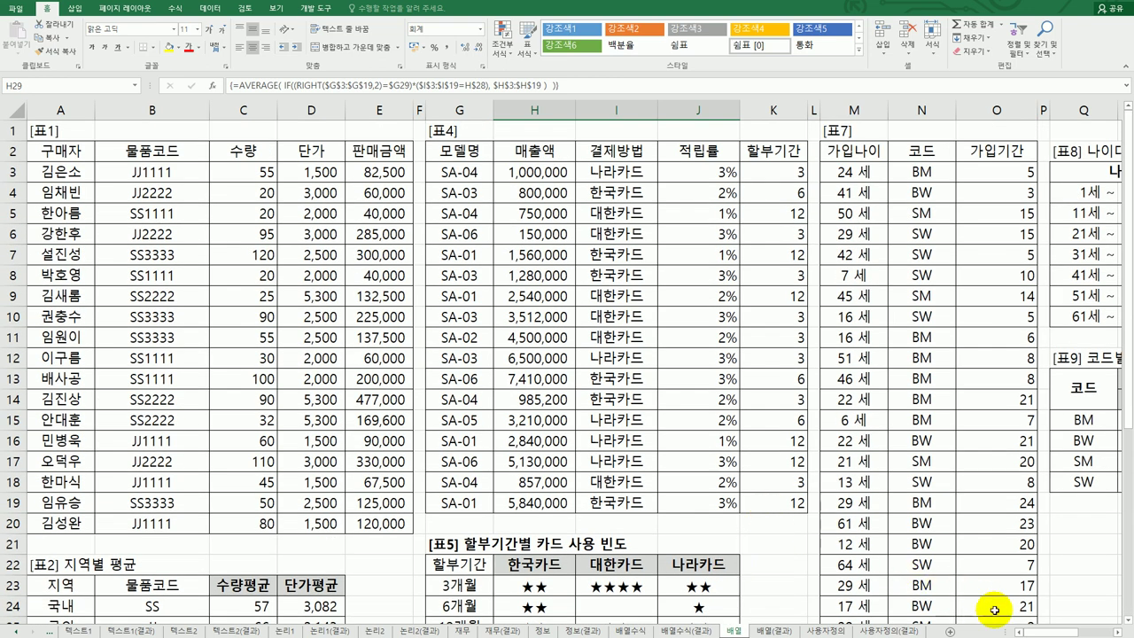
left_click_drag(1034, 631, 1099, 624)
left_click(587, 192)
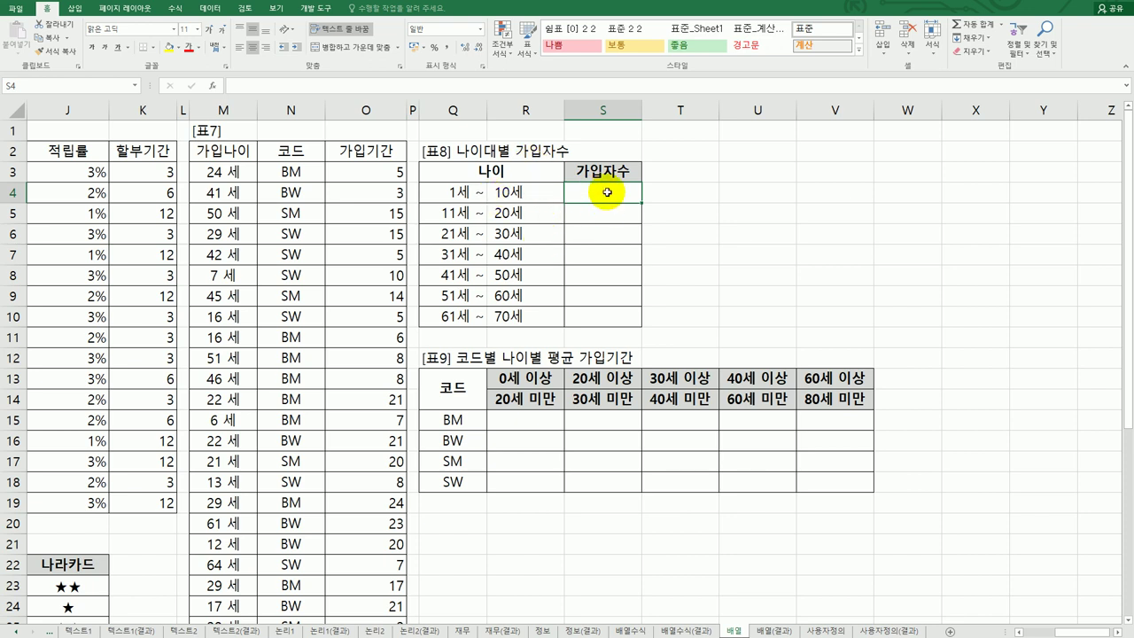
left_click_drag(607, 192, 609, 326)
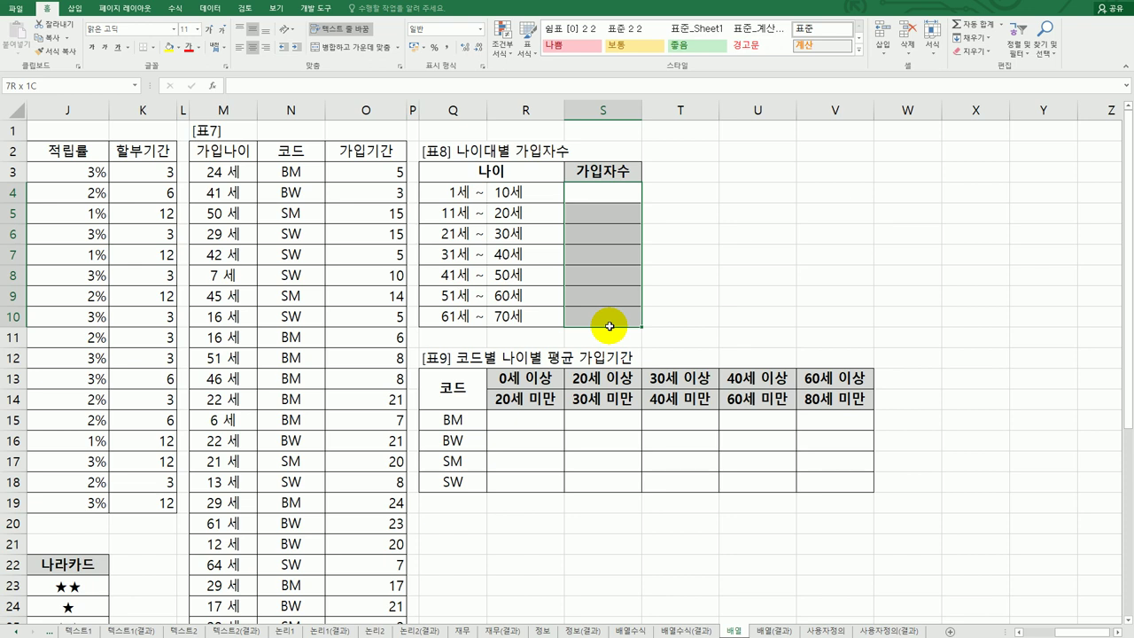
left_click_drag(609, 326, 610, 326)
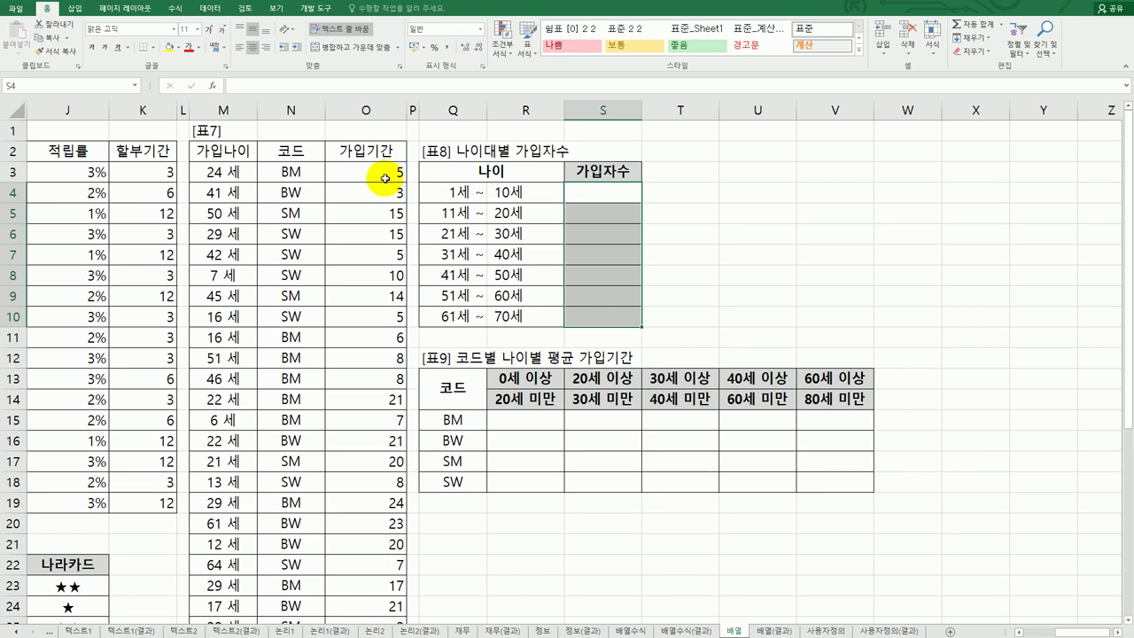
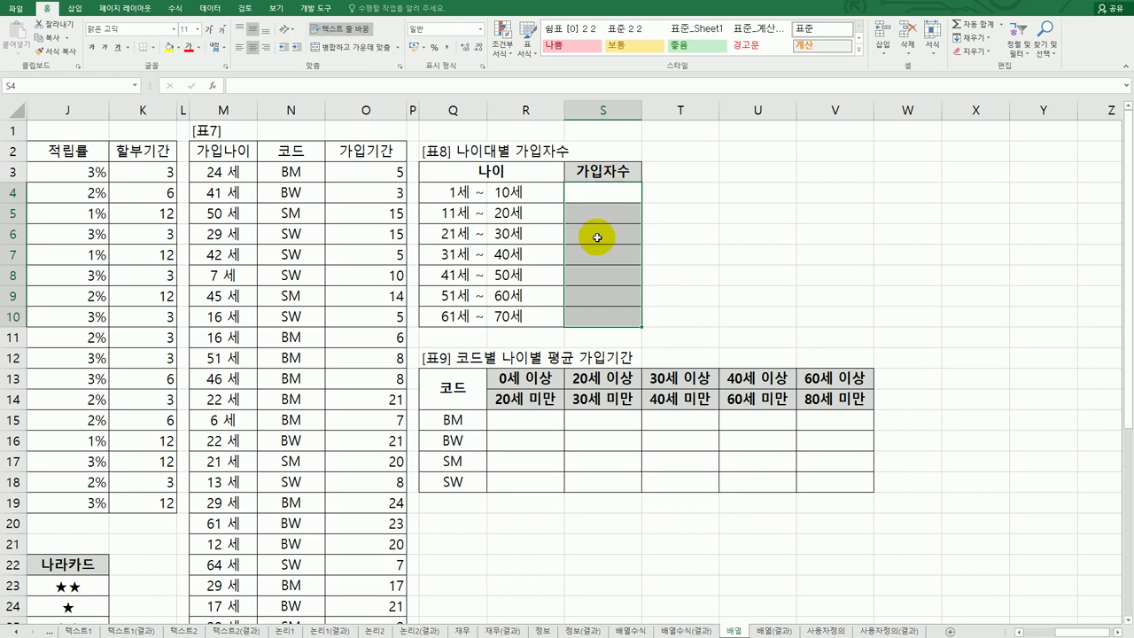
left_click(695, 271)
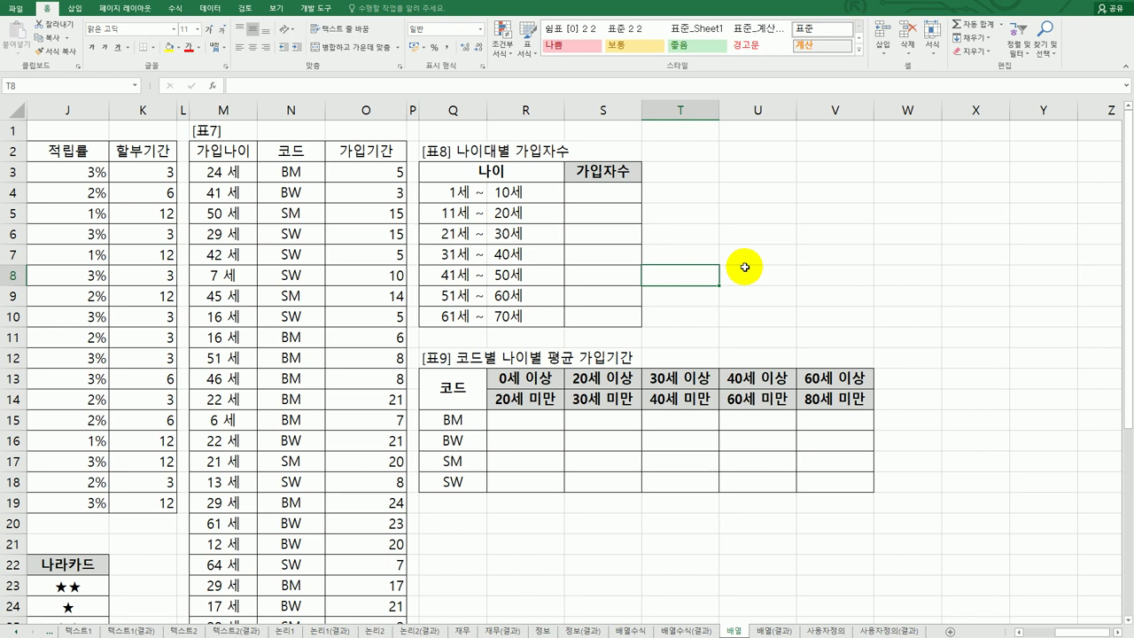
left_click(618, 197)
left_click_drag(643, 203, 630, 321)
left_click(706, 319)
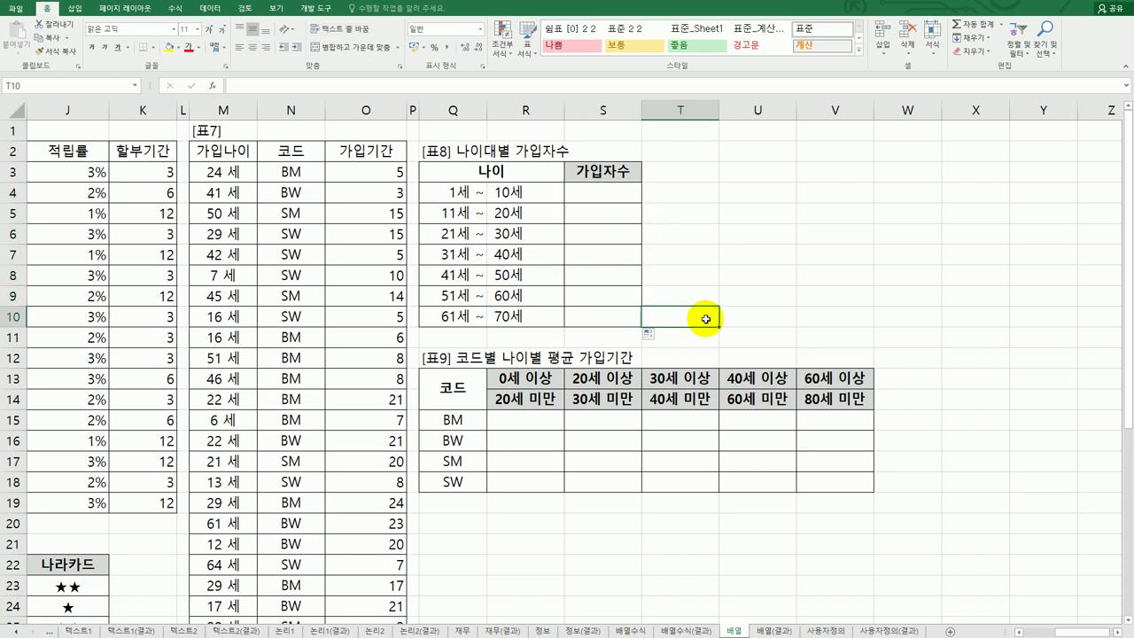
left_click_drag(617, 190, 600, 316)
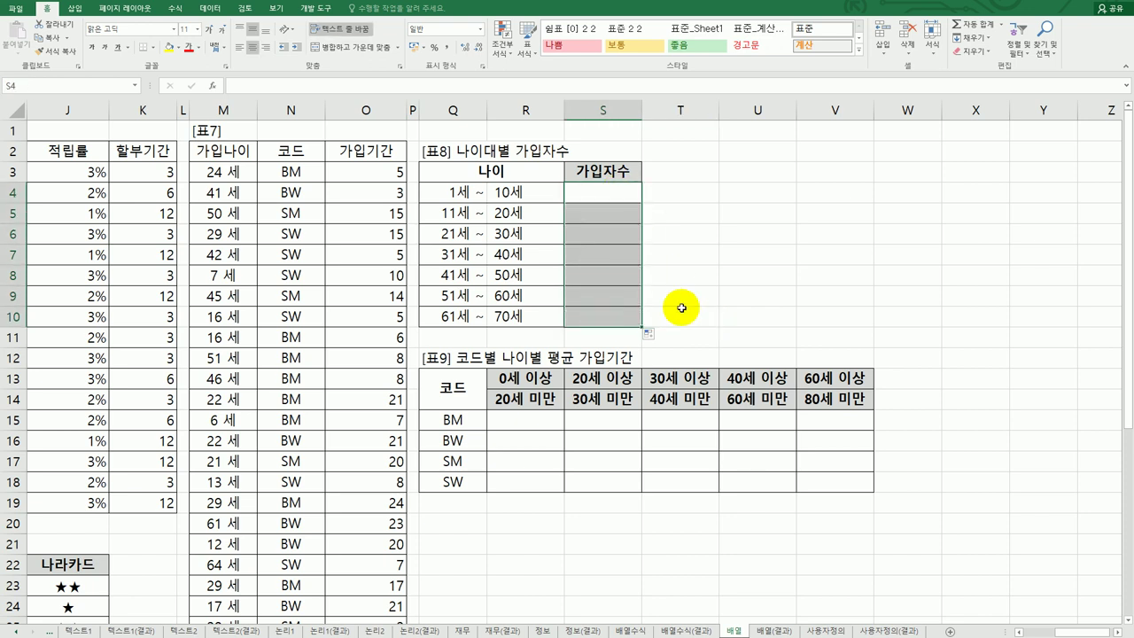
left_click_drag(600, 188, 599, 322)
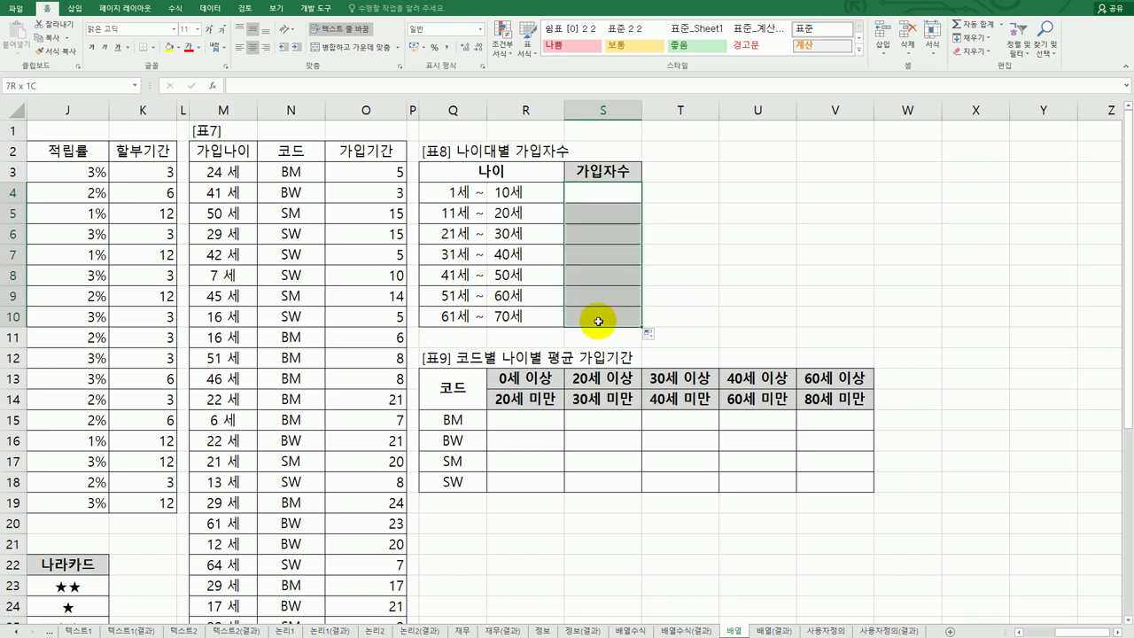
left_click(590, 192)
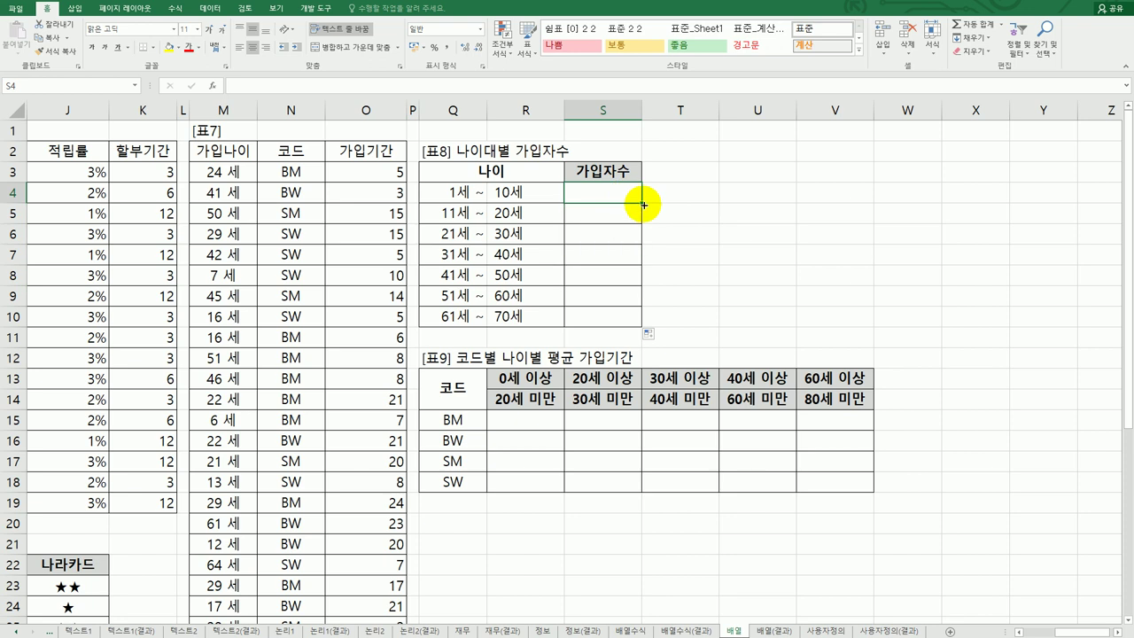
left_click_drag(643, 205, 626, 324)
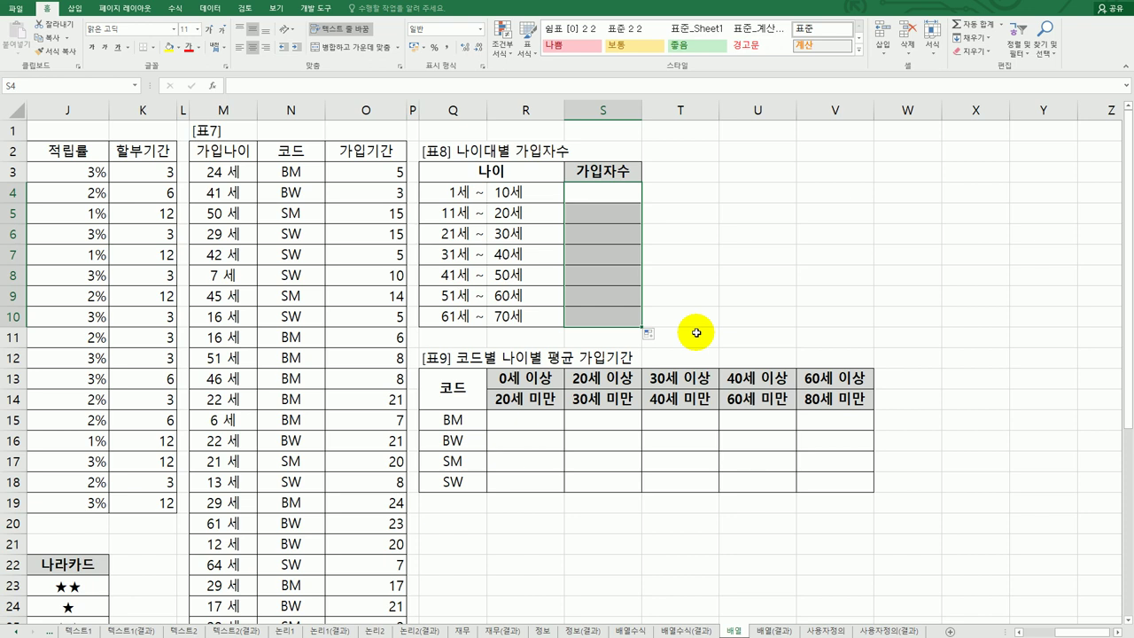
Select S4:S10 in 표8, start a FREQUENCY formula there, and open its function arguments dialog
left_click_drag(608, 191, 616, 312)
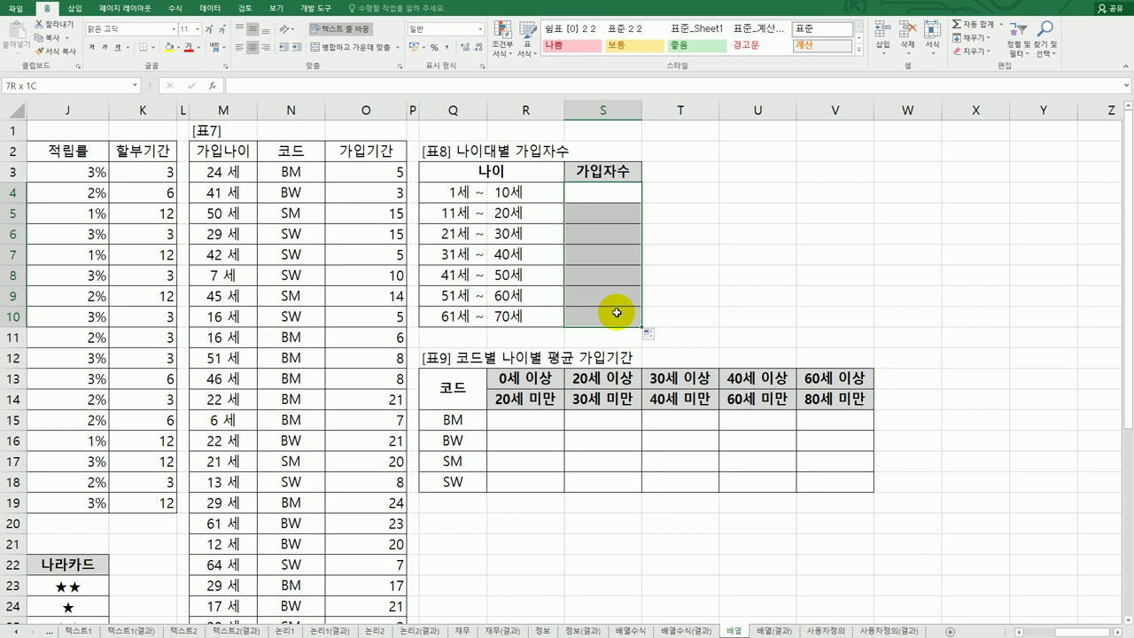
left_click_drag(617, 313, 616, 312)
type("=")
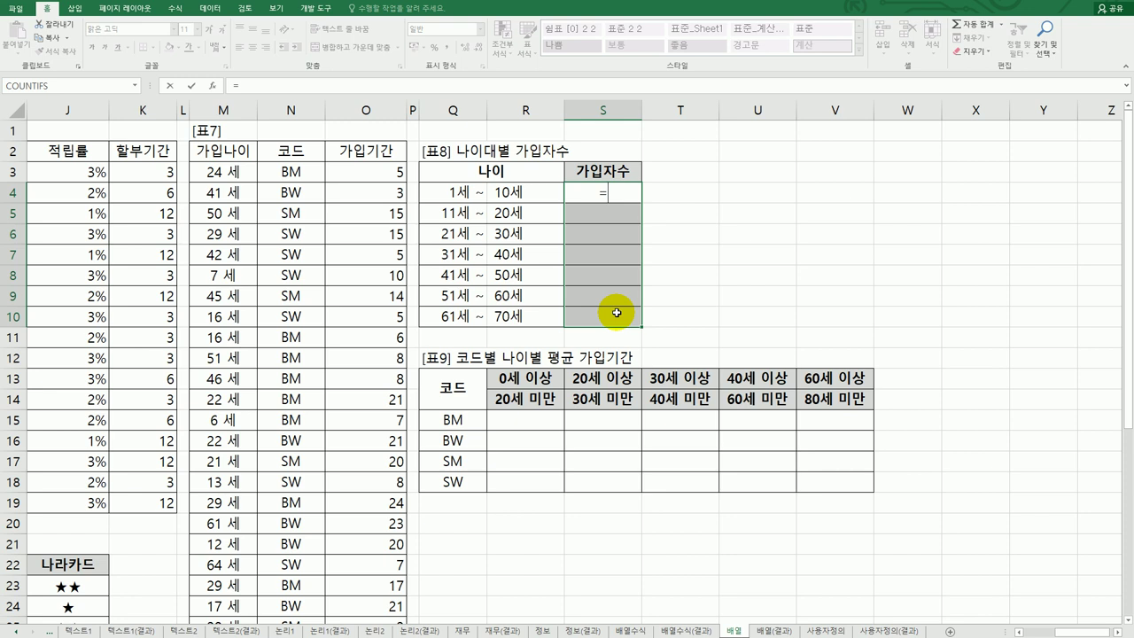
type("fr")
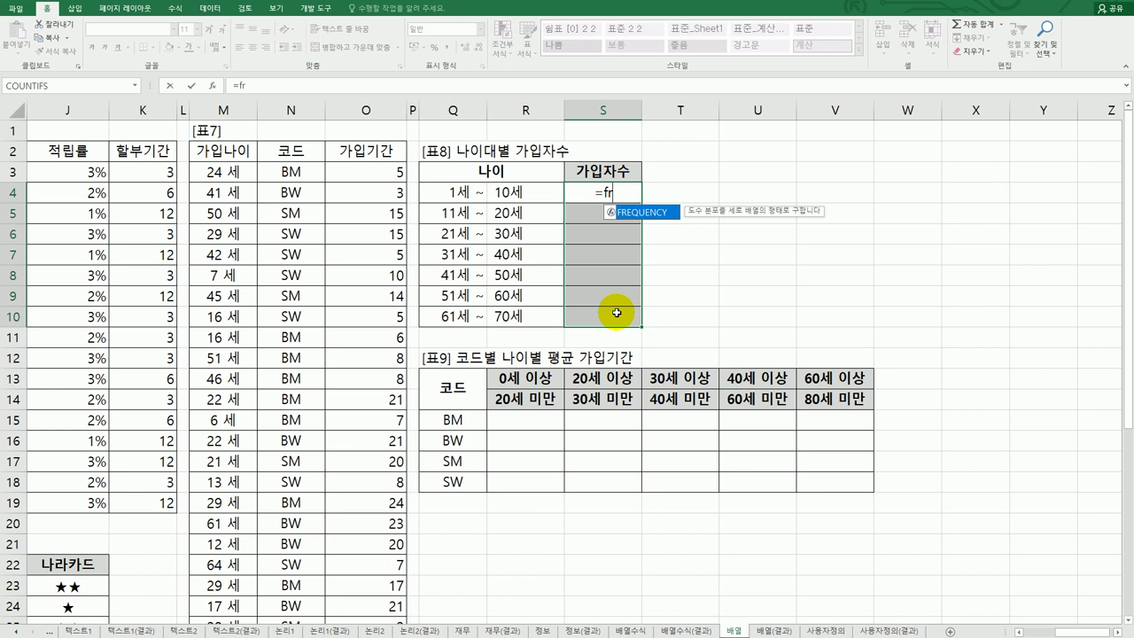
double_click(636, 216)
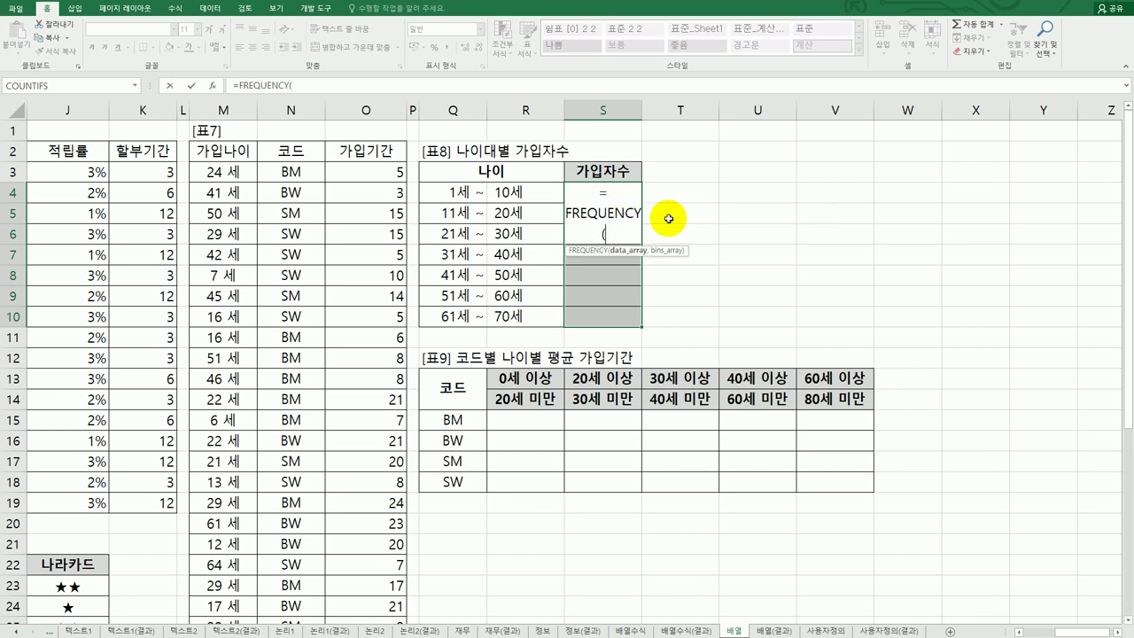
left_click(213, 85)
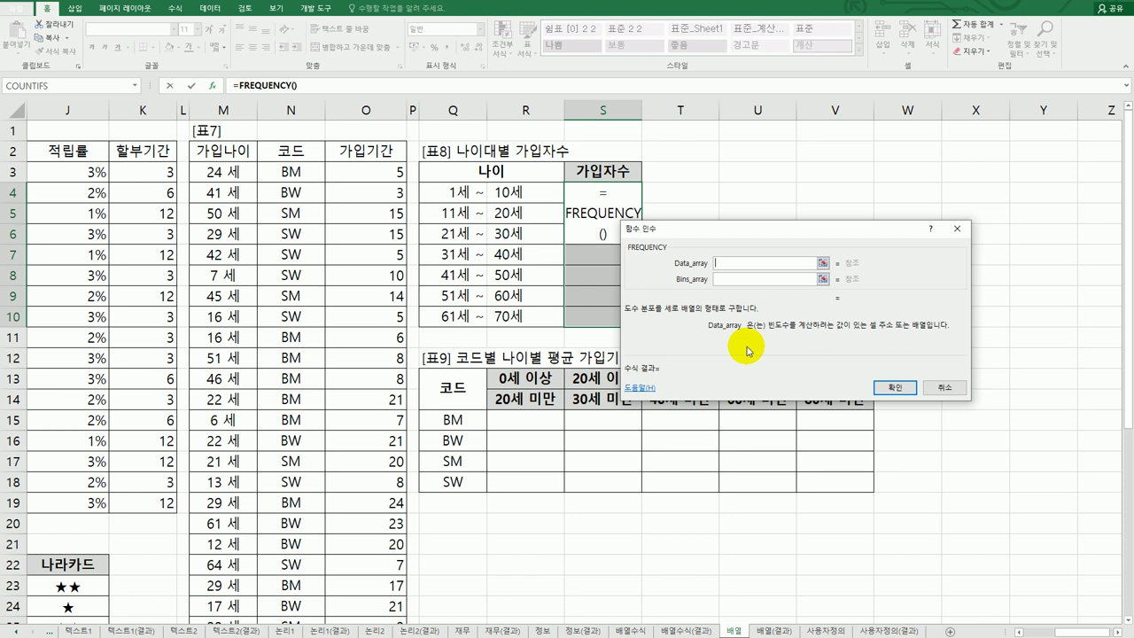
Set FREQUENCY's Data_array to the ages M3:M33 and Bins_array to the upper age limits R4:R10, and accept the arguments
left_click_drag(223, 172, 232, 587)
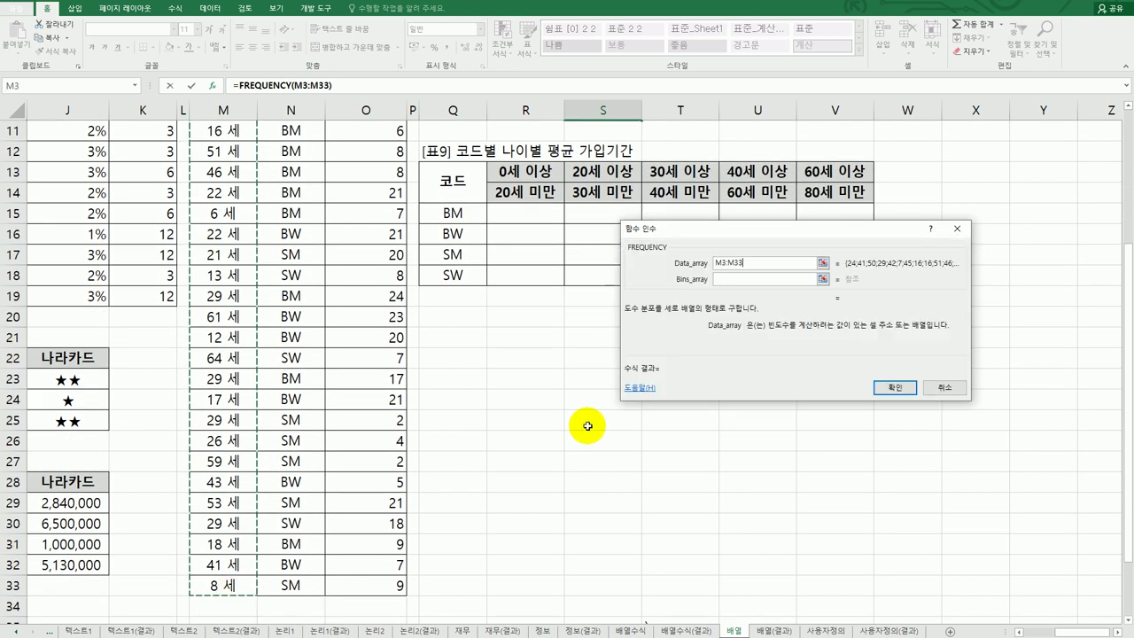
left_click(761, 280)
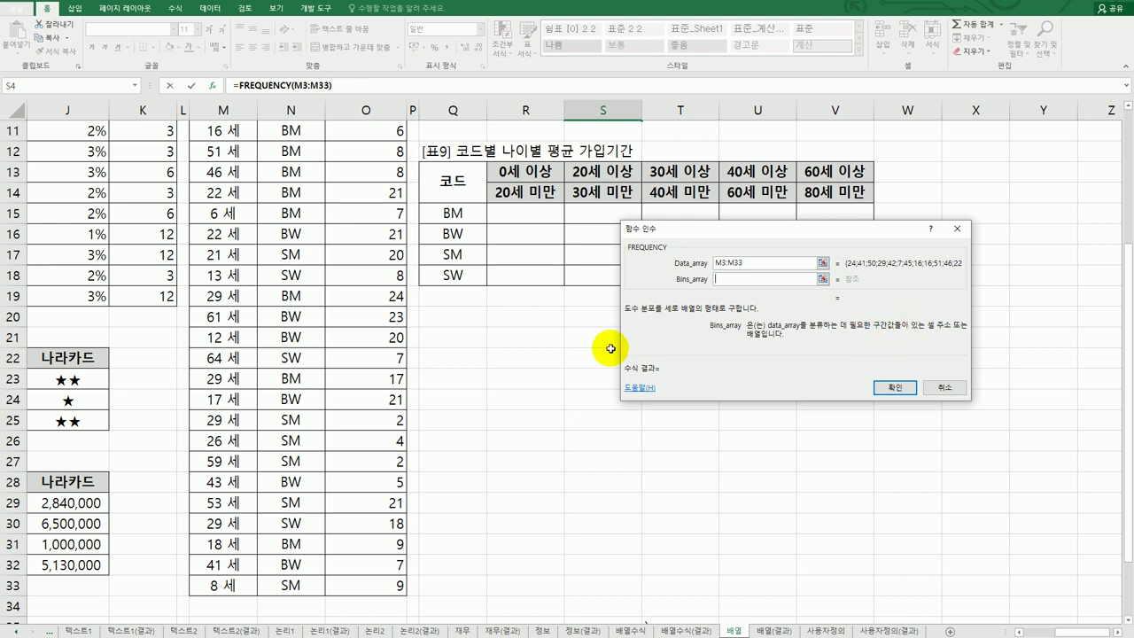
scroll(547, 348, "up", 4)
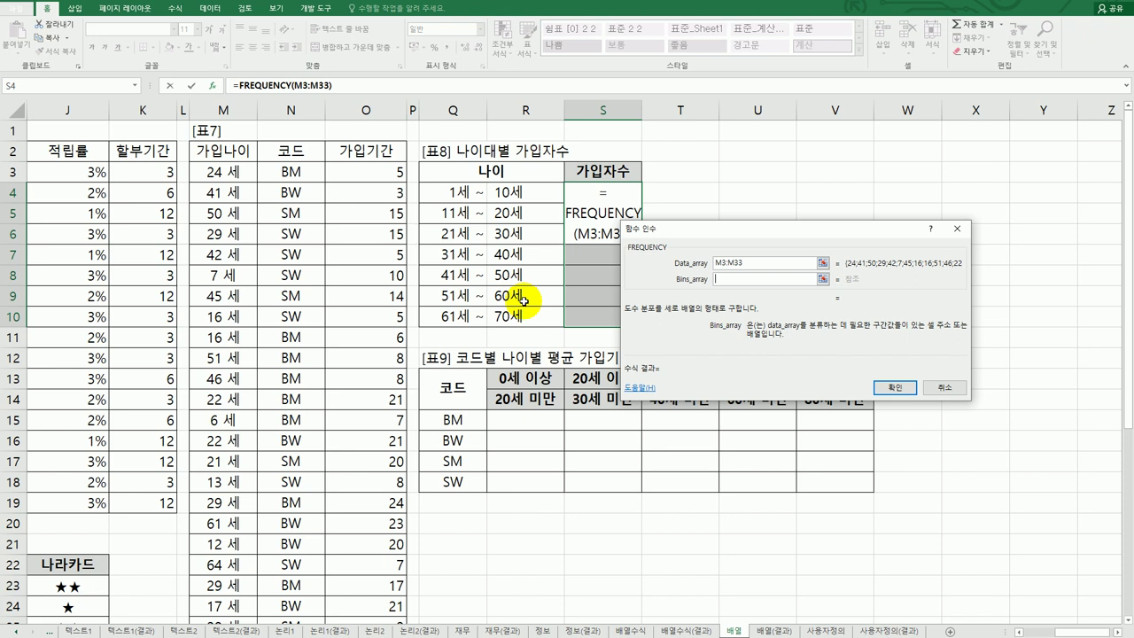
left_click(503, 191)
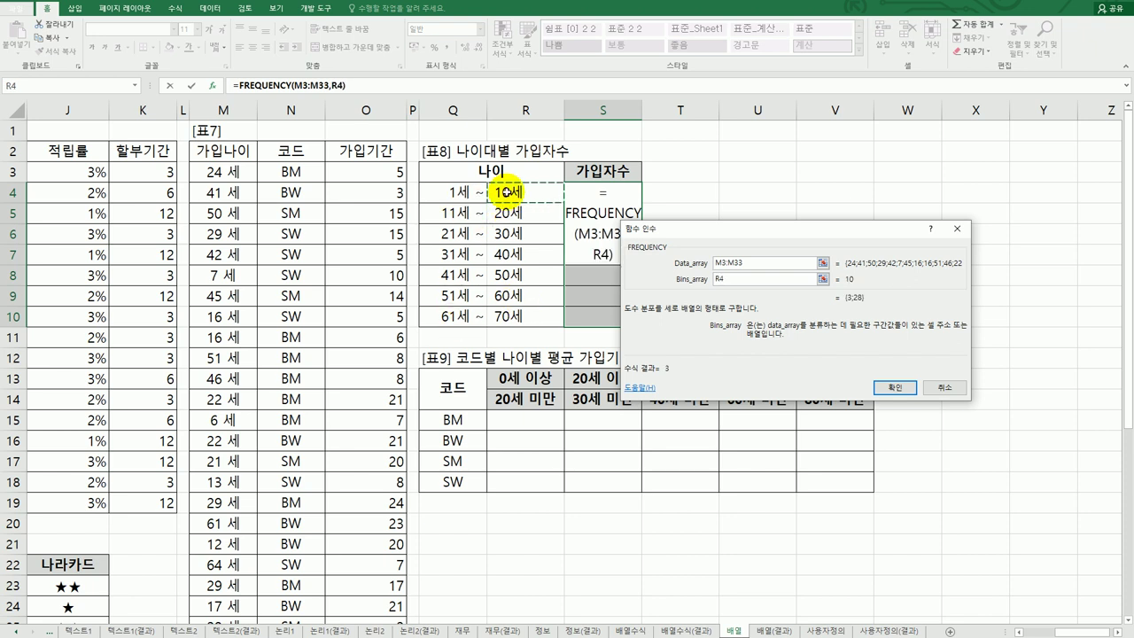
left_click_drag(503, 191, 523, 316)
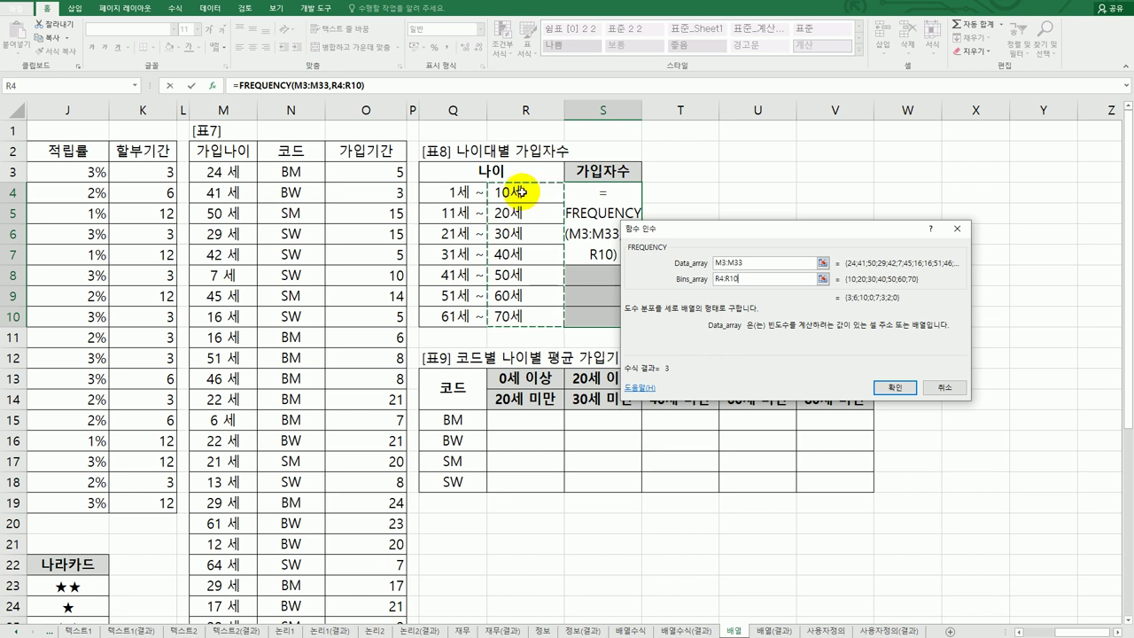
left_click(894, 387)
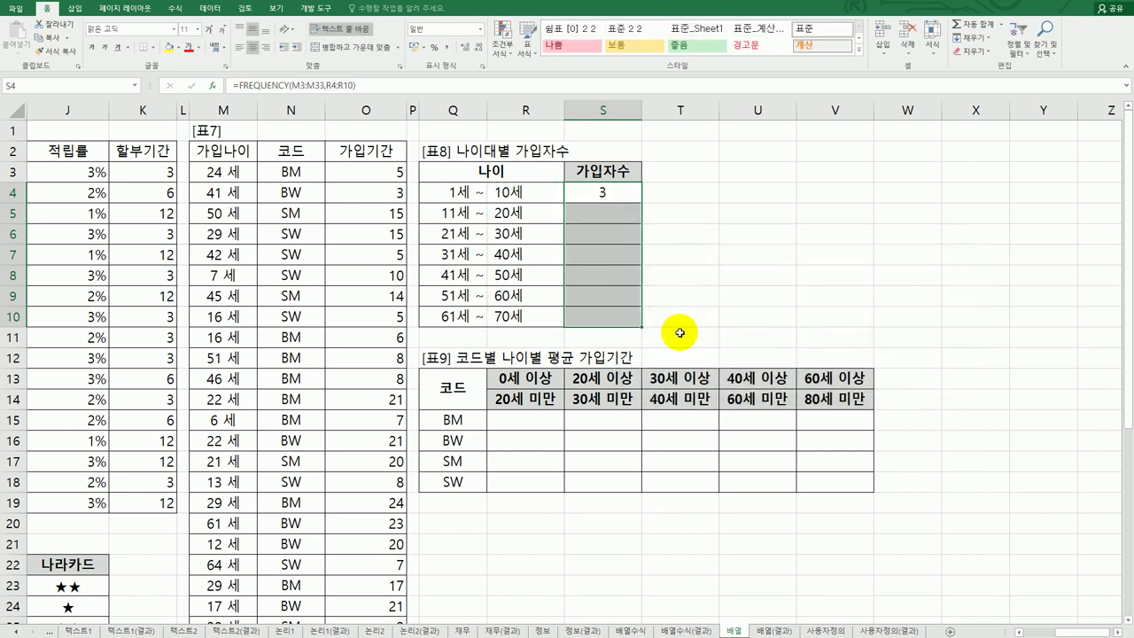
Enter the FREQUENCY formula in S4 as an ordinary formula and fill it down through S10
left_click_drag(601, 199, 597, 317)
double_click(611, 194)
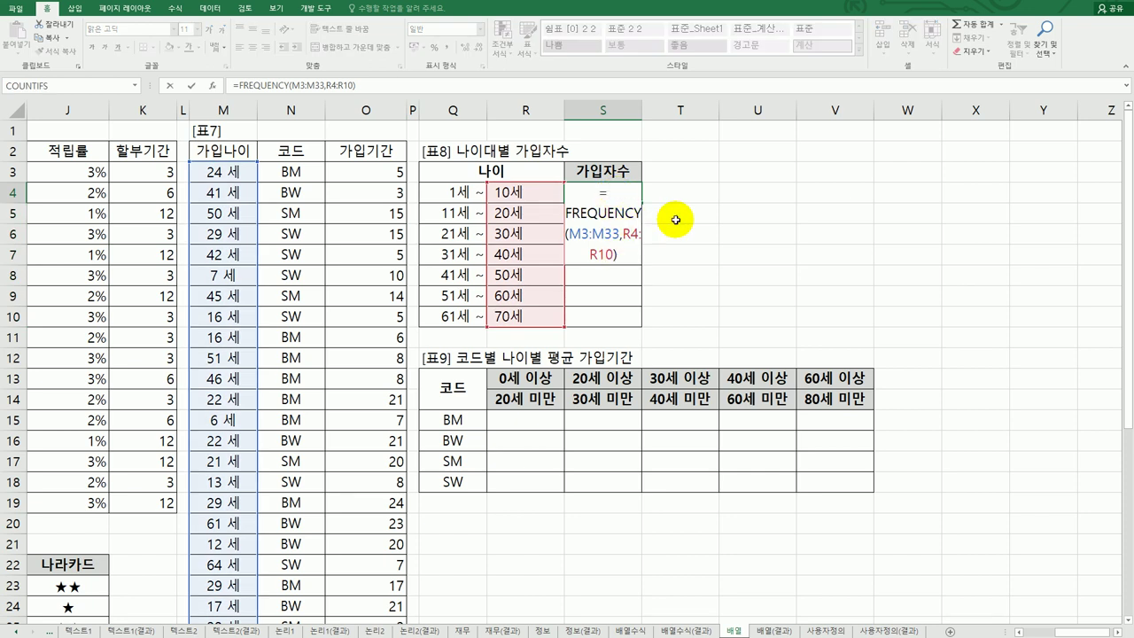
key("Return")
left_click(608, 189)
left_click_drag(644, 203, 644, 321)
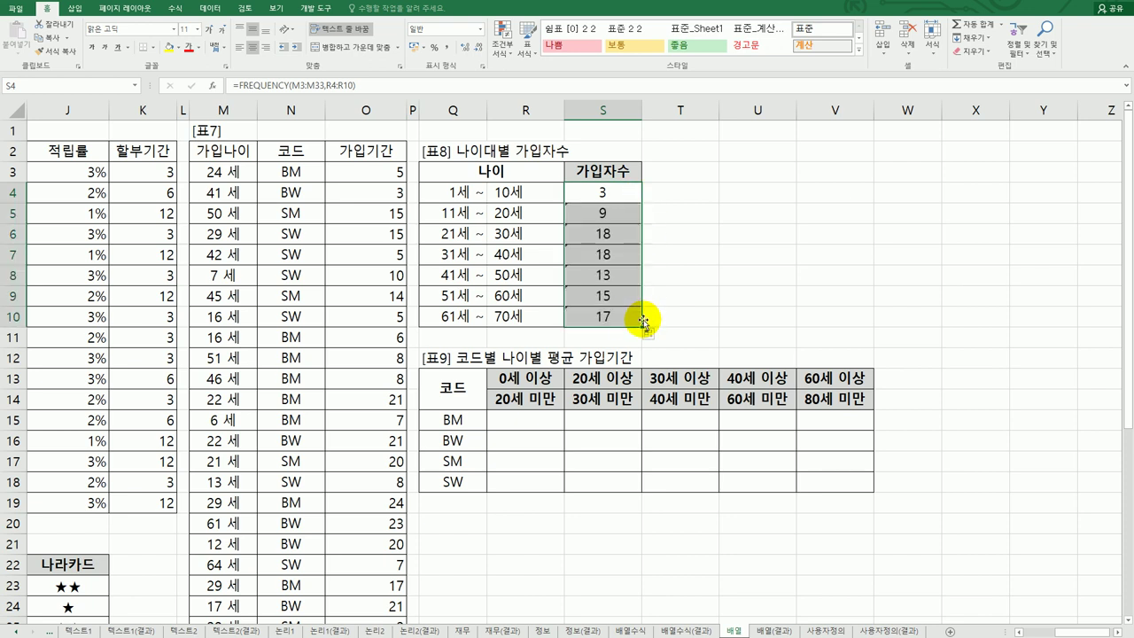
Examine the cell references of the filled-down FREQUENCY formula in S10, and compare them with those in S4
left_click(620, 319)
left_click(410, 91)
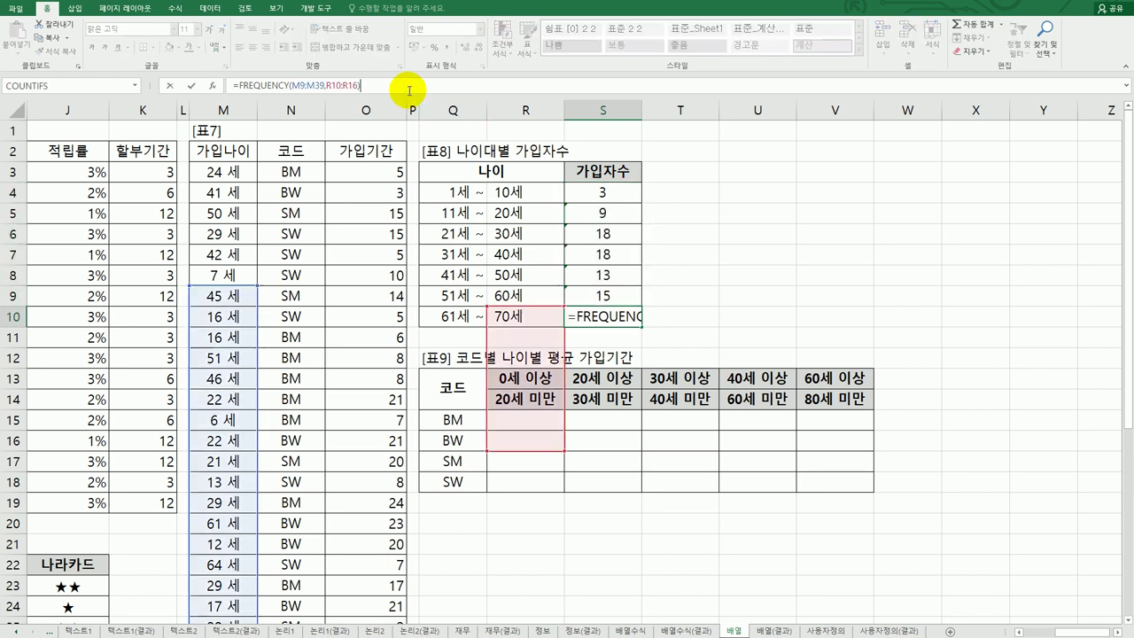
key("Escape")
left_click(609, 211)
left_click(620, 193)
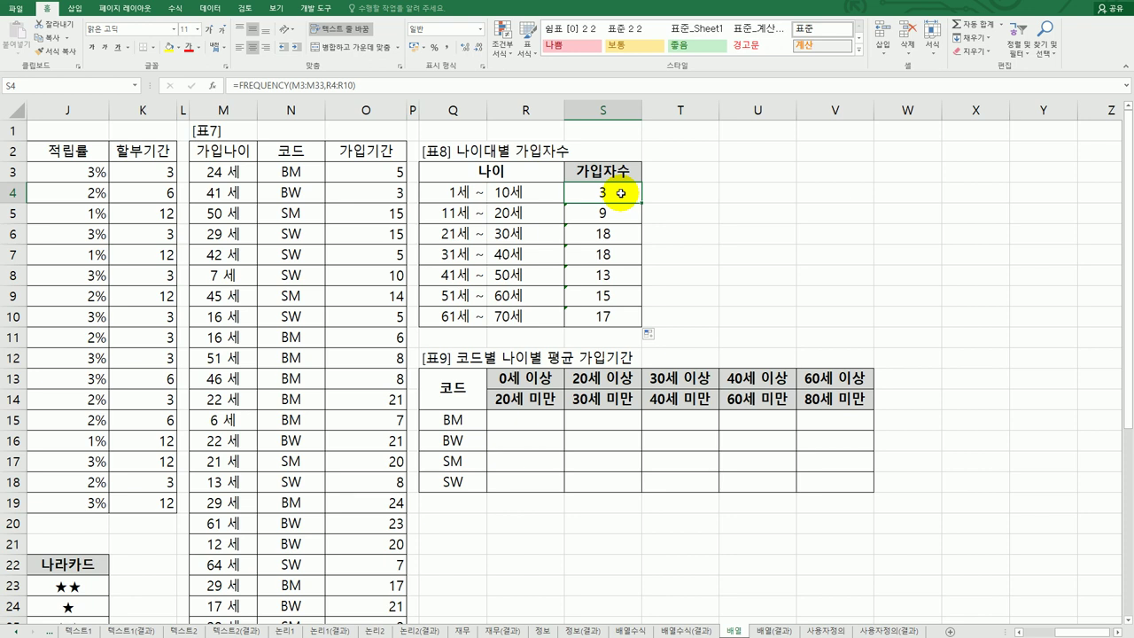
Copy the FREQUENCY(M3:M33,R4:R10) expression from S4's formula and clear the subscriber counts in S4:S10
double_click(621, 193)
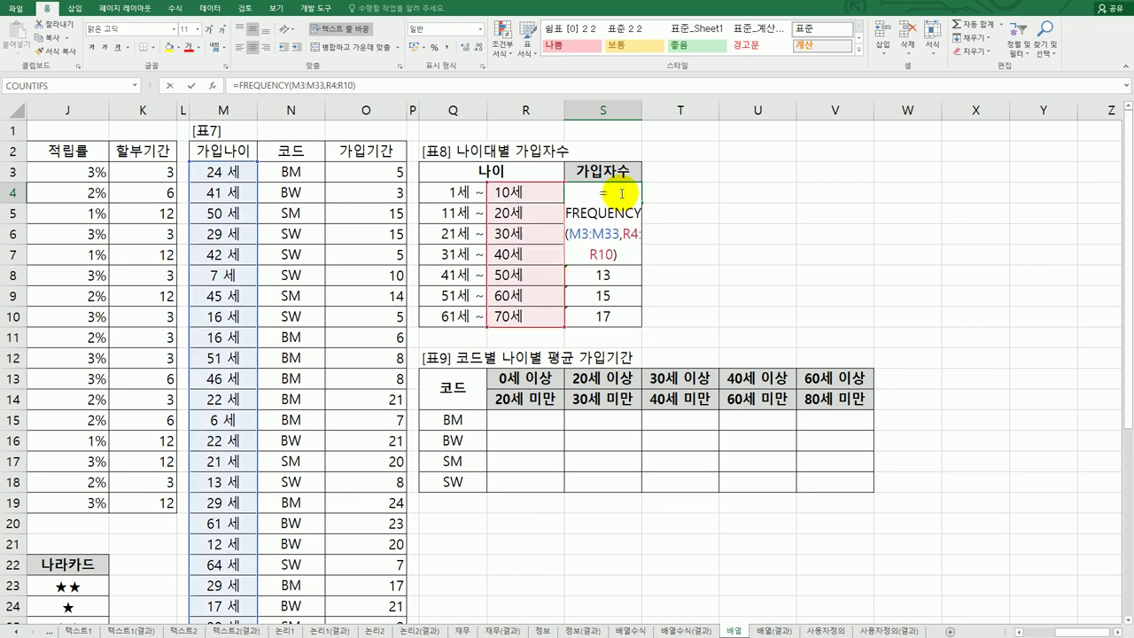
left_click_drag(554, 213, 627, 265)
key("ctrl+c")
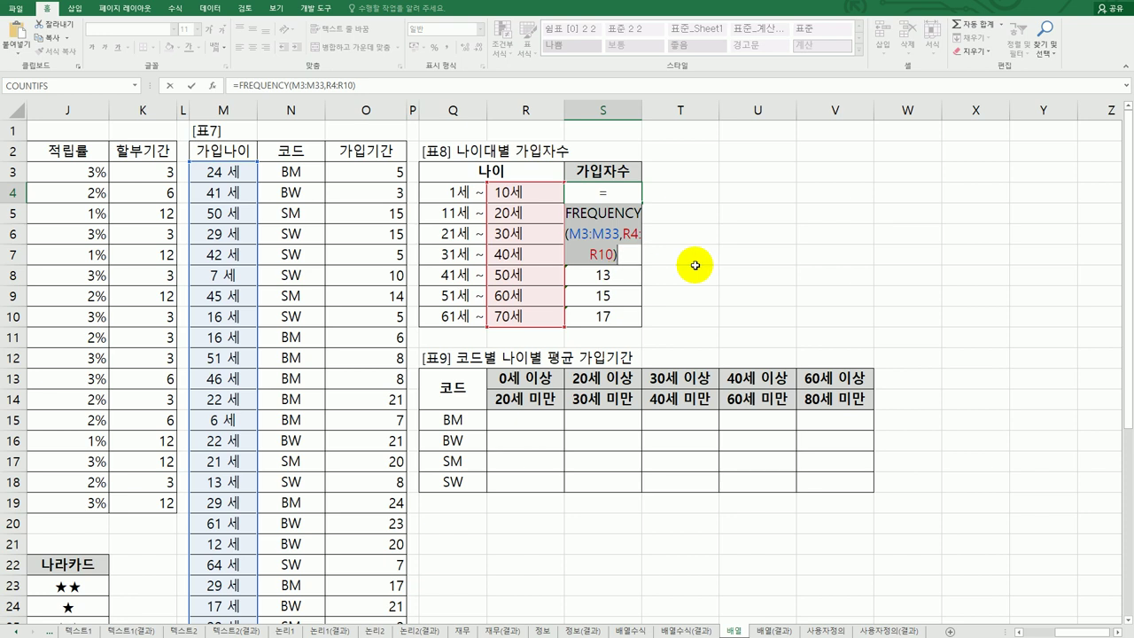
key("Return")
left_click_drag(607, 192, 629, 323)
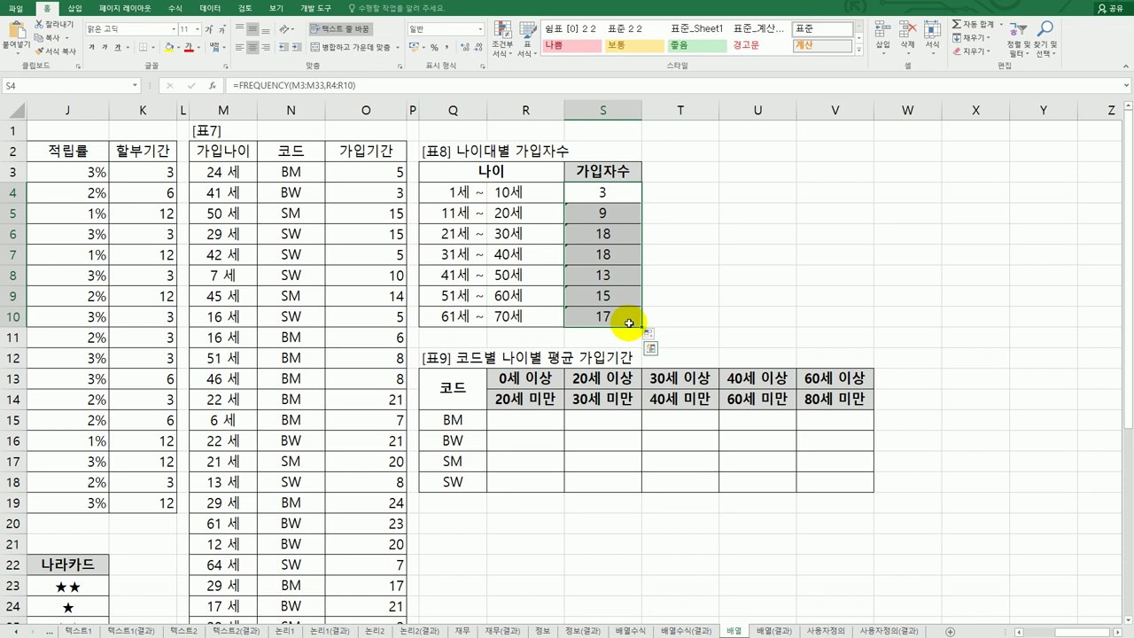
key("Delete")
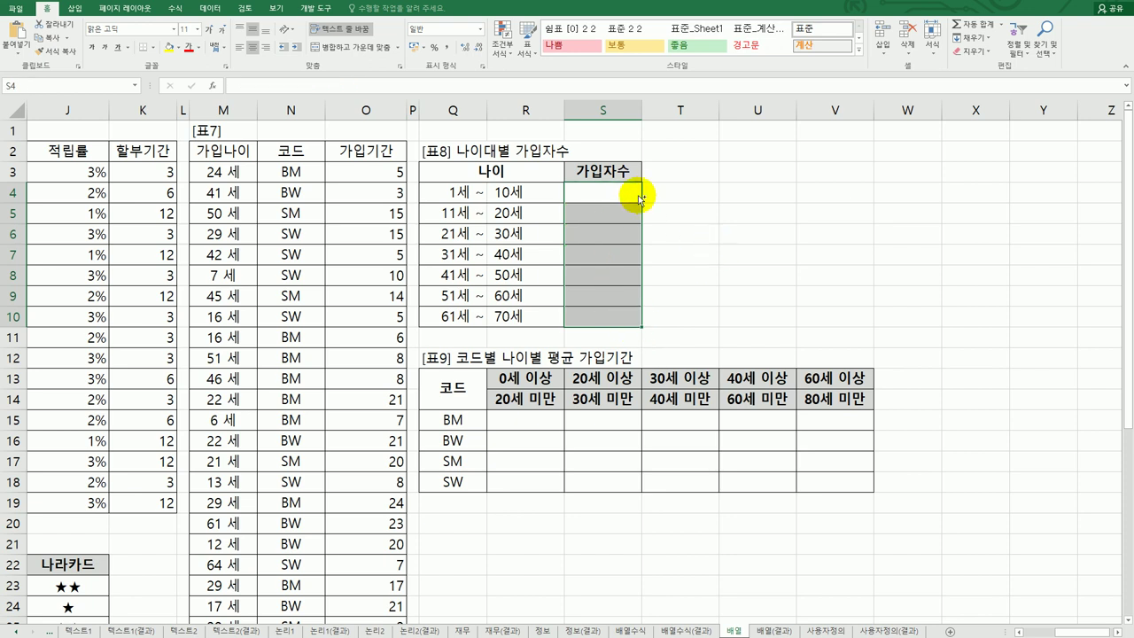
Try to paste the copied FREQUENCY expression into S4:S10, and delete the pasted text
key("ctrl+v")
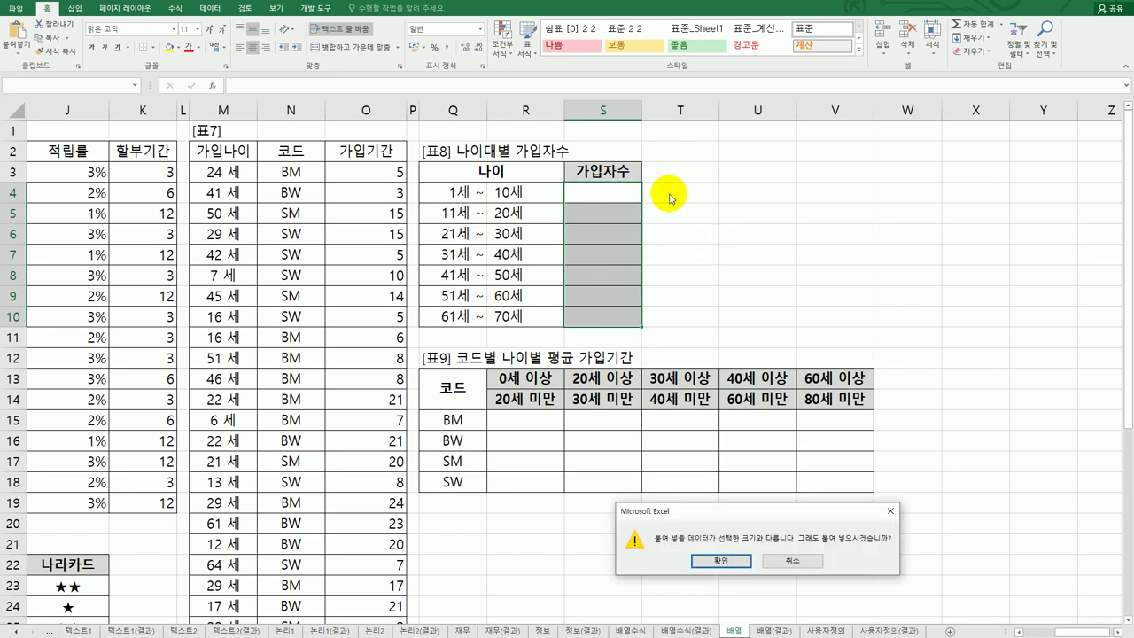
left_click(721, 562)
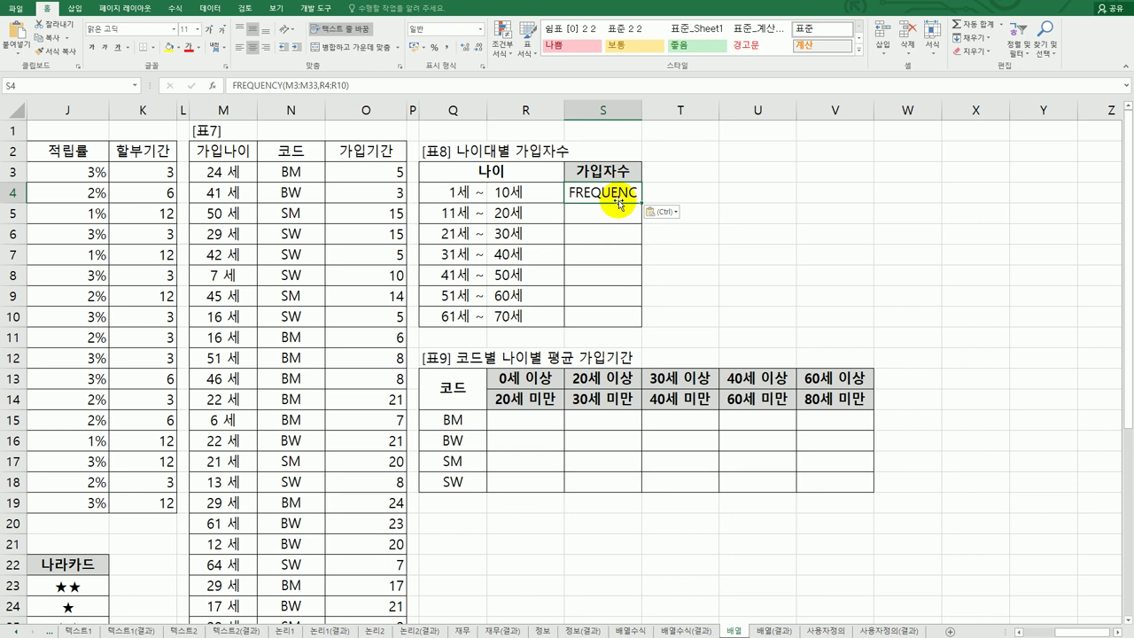
key("Delete")
Enter =FREQUENCY(M3:M33,R4:R10) across S4:S10 in 표8 as one array formula
left_click_drag(617, 196, 599, 321)
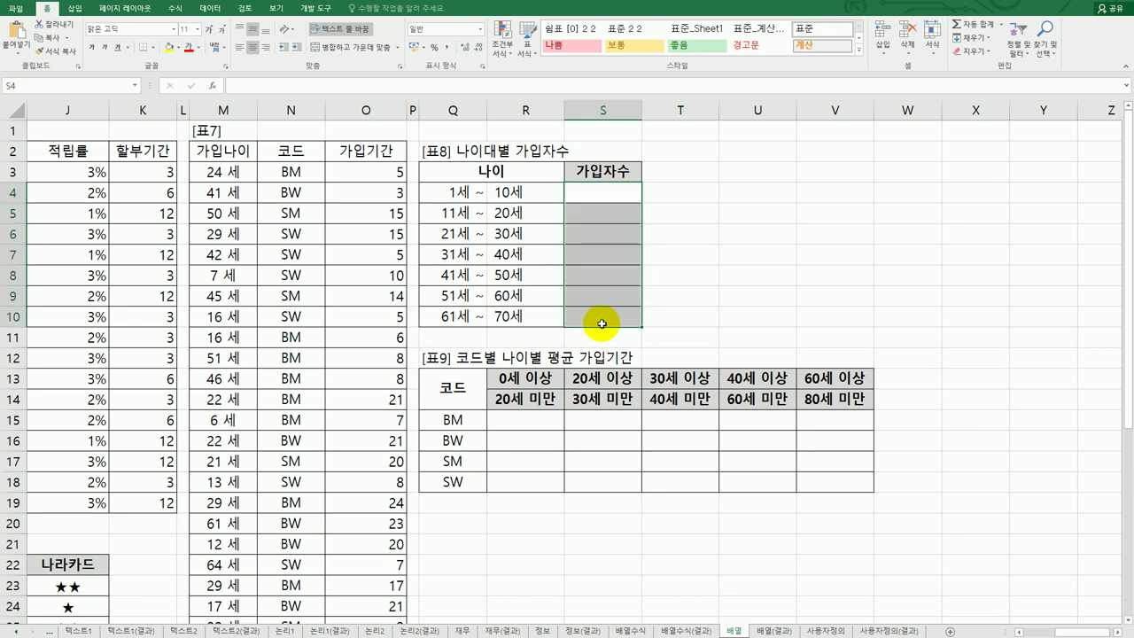
type("=fr")
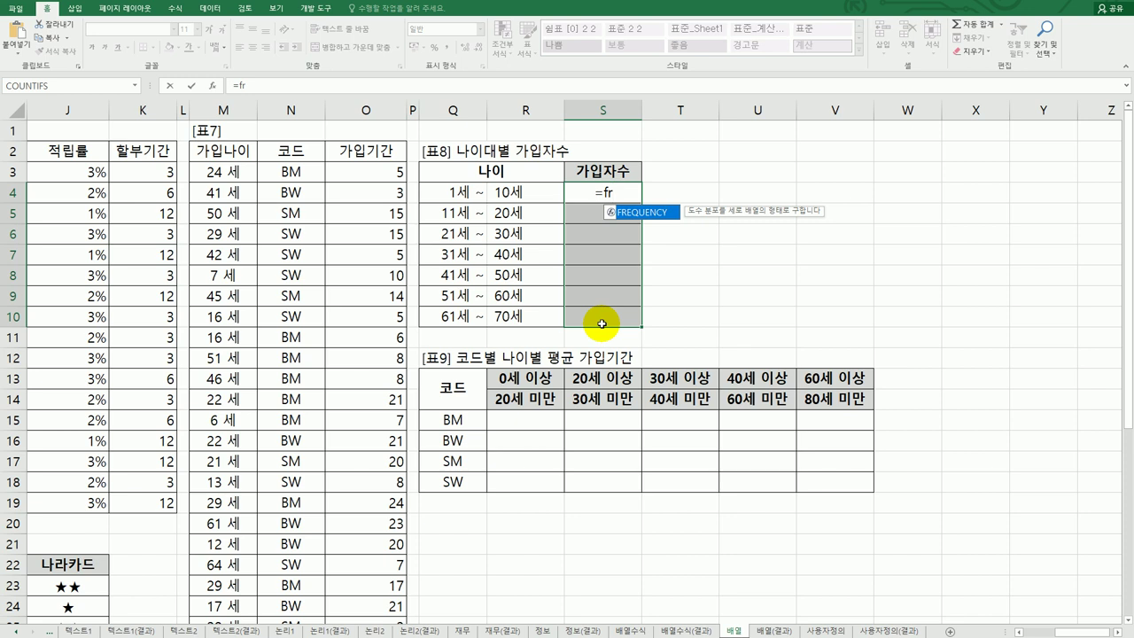
double_click(632, 212)
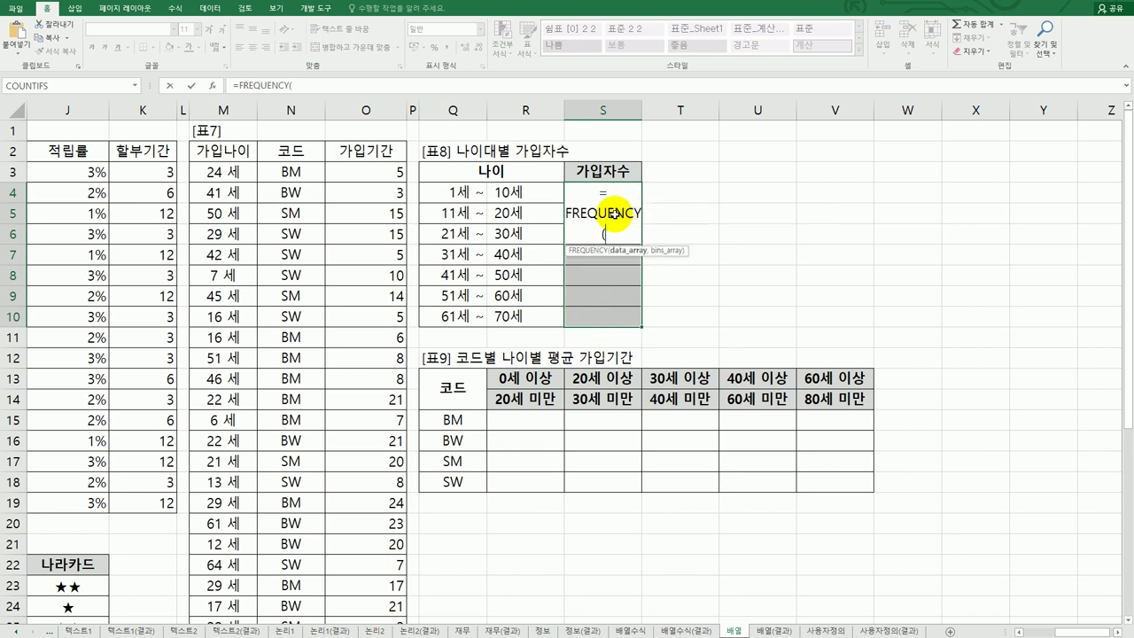
left_click_drag(229, 172, 224, 585)
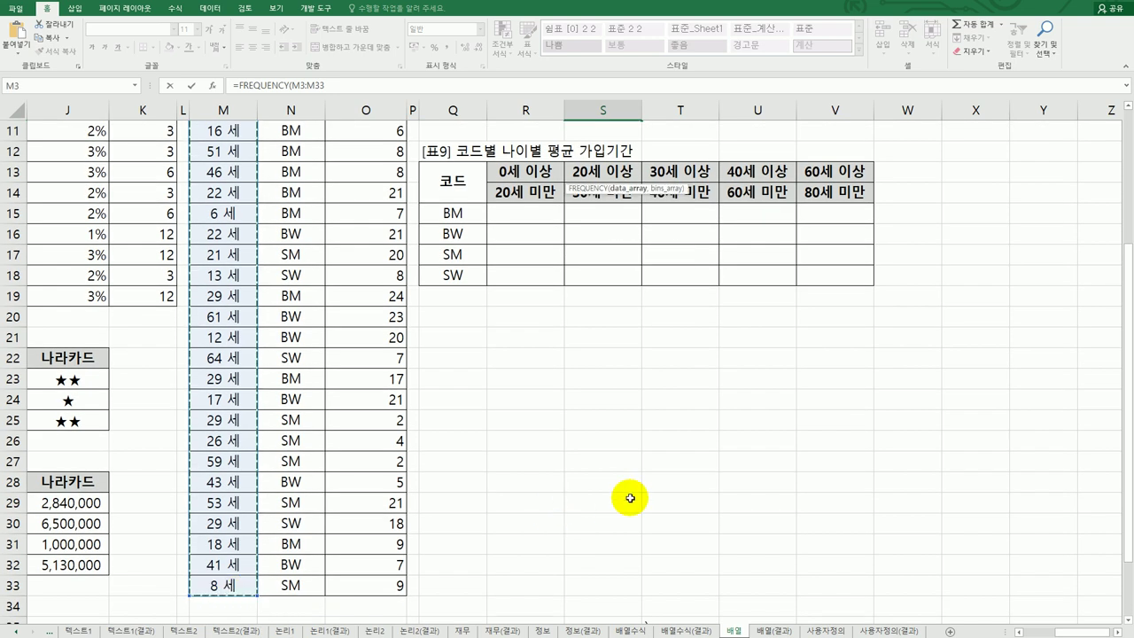
scroll(629, 498, "up", 4)
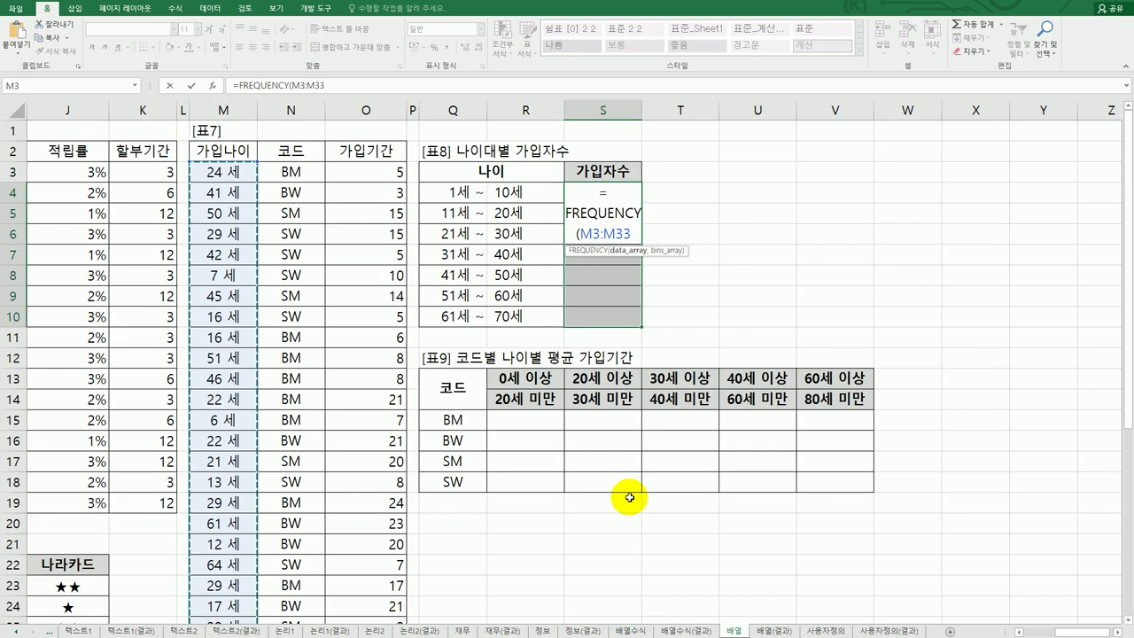
type(",")
left_click_drag(514, 190, 530, 325)
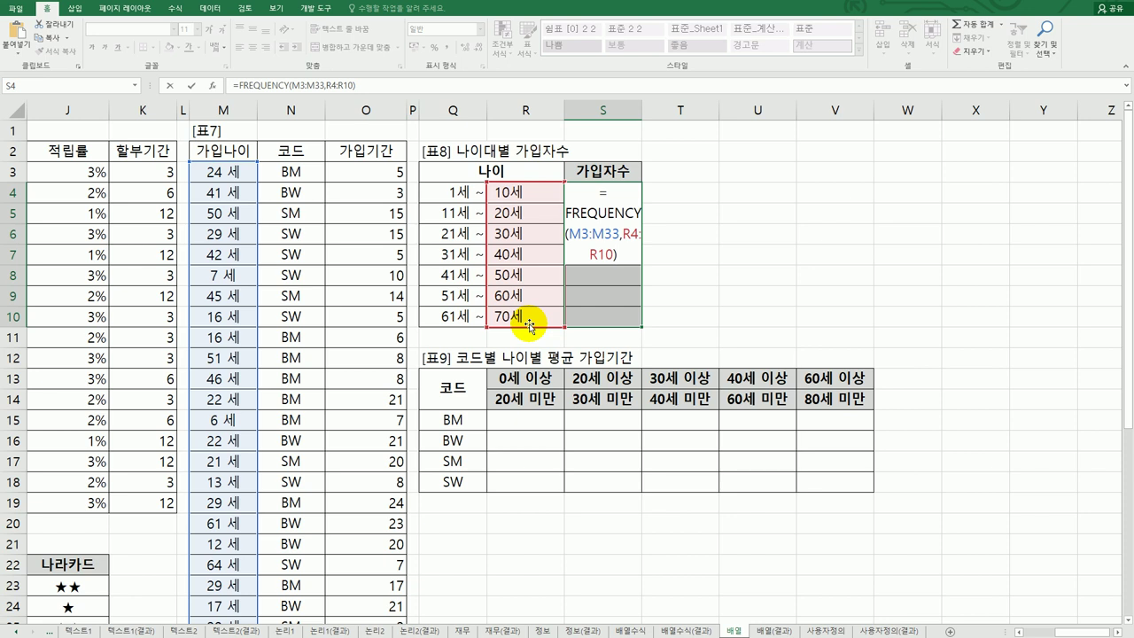
key("ctrl+shift+Return")
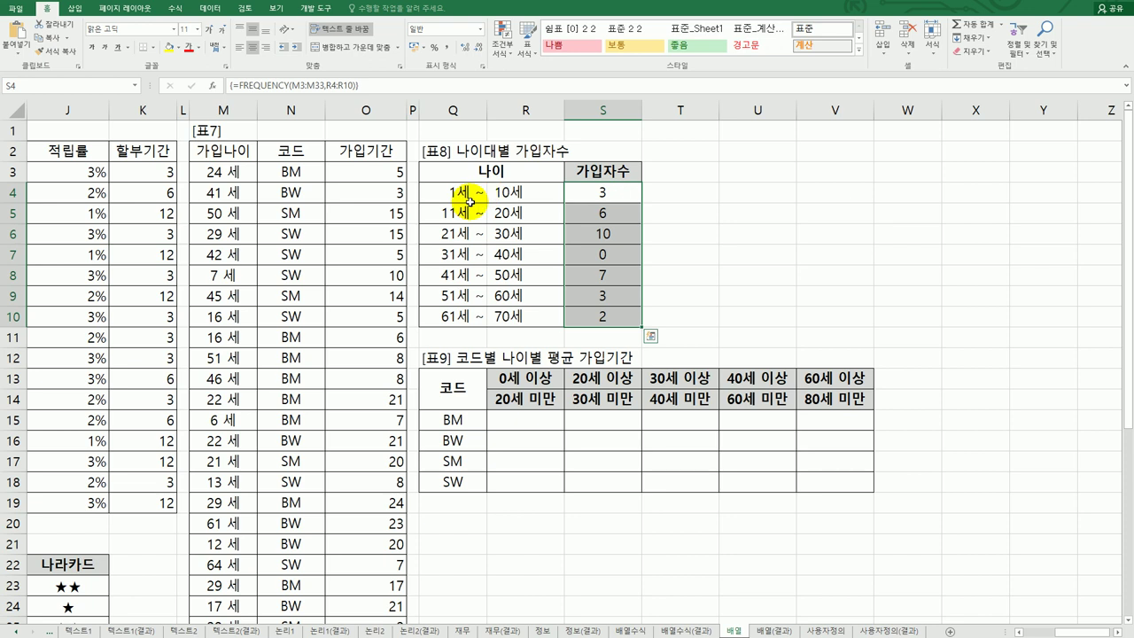
Select S4:S10 and start wrapping its FREQUENCY formula in an IF that tests for a count greater than 0
left_click(631, 195)
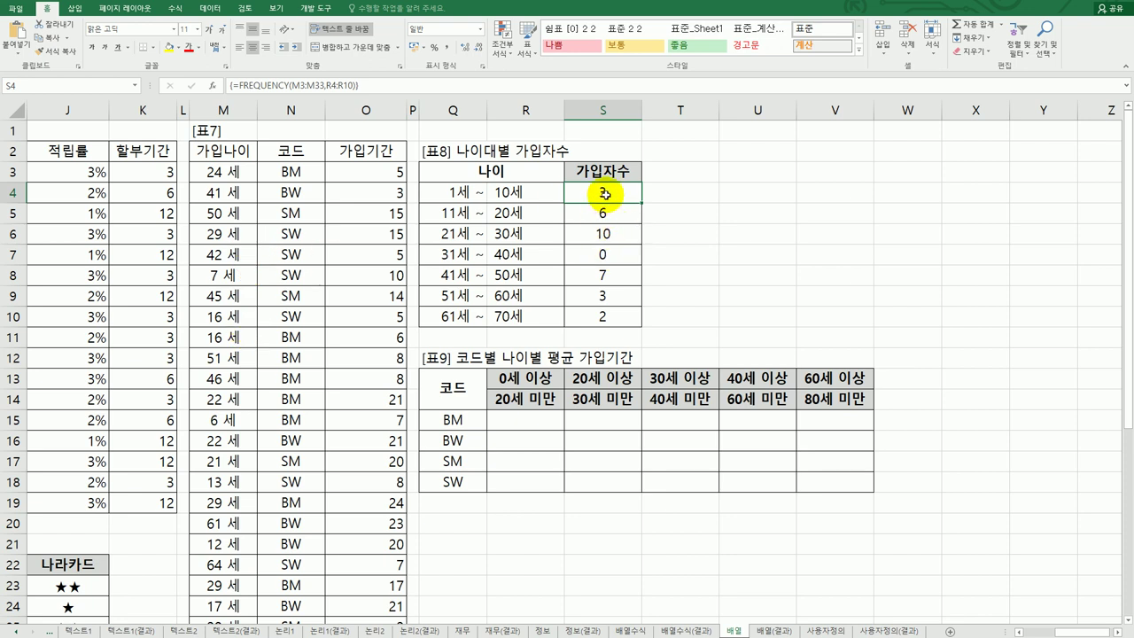
left_click_drag(603, 193, 603, 323)
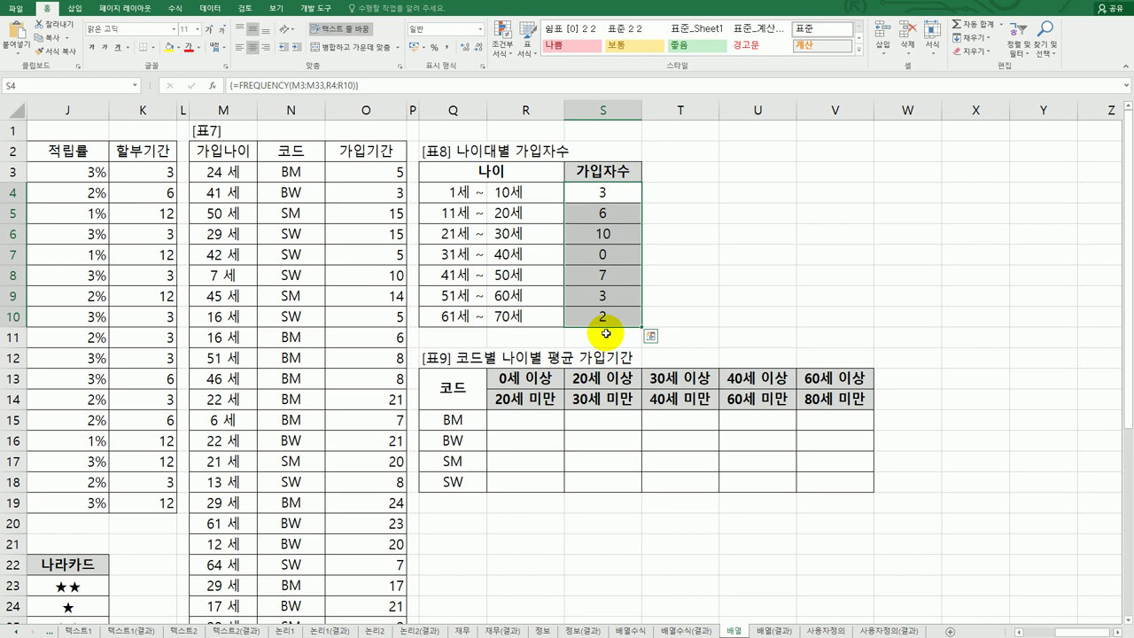
left_click_drag(602, 187, 602, 316)
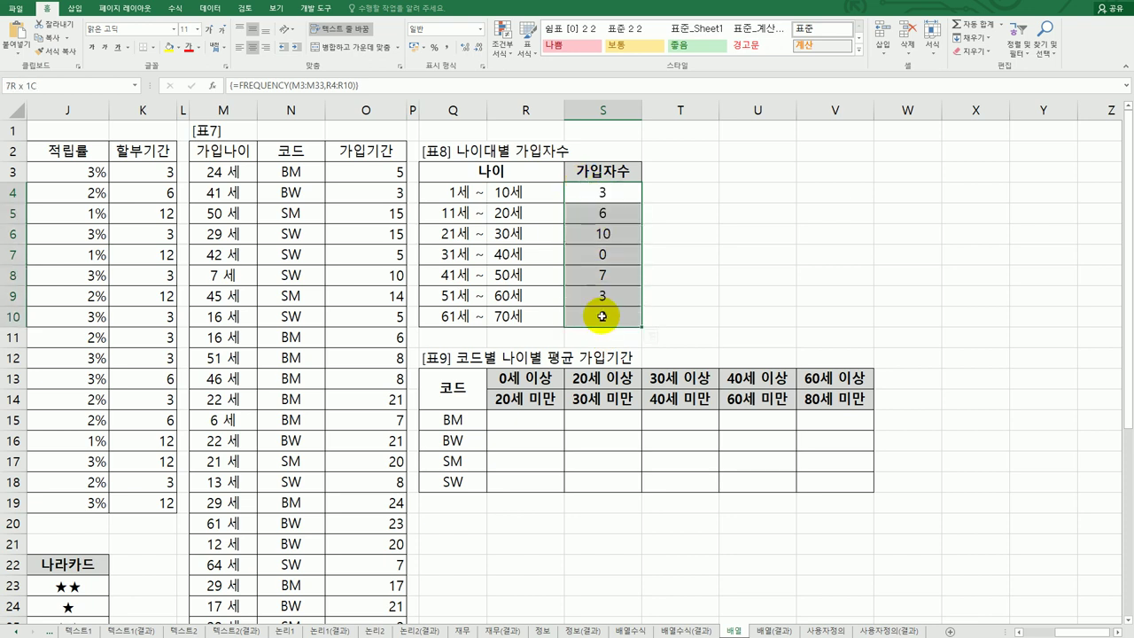
left_click(358, 86)
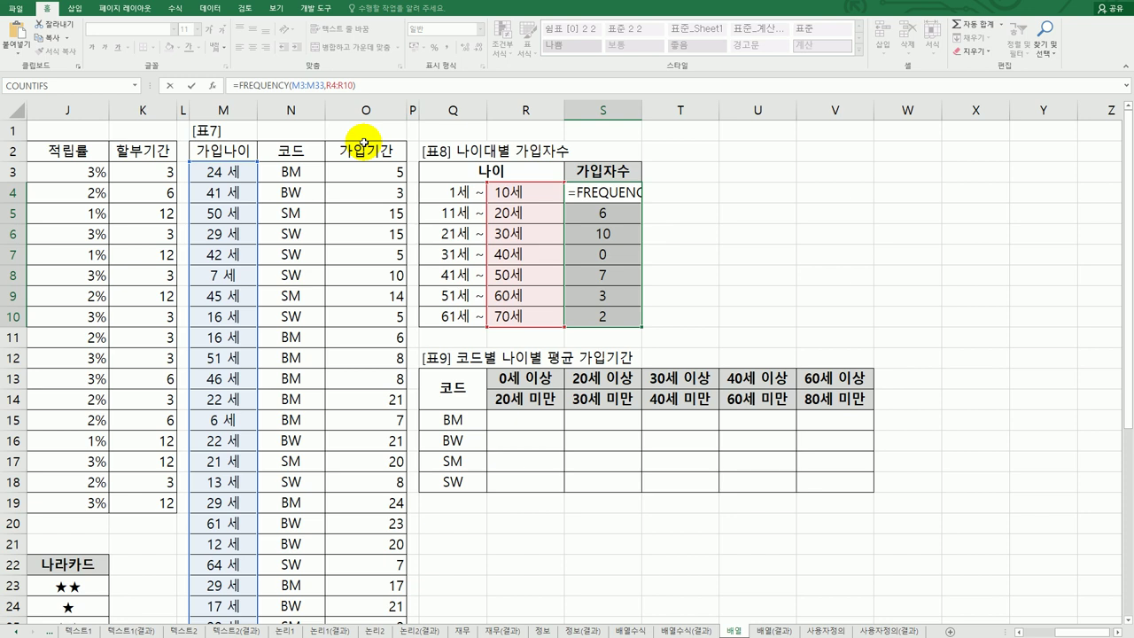
type("if")
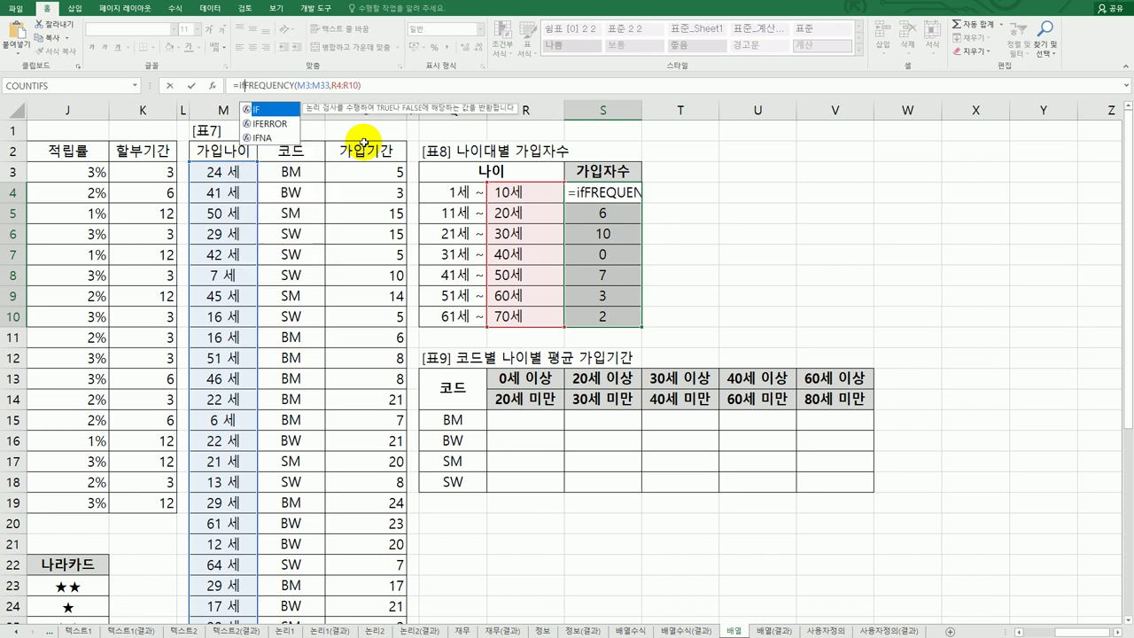
type("(")
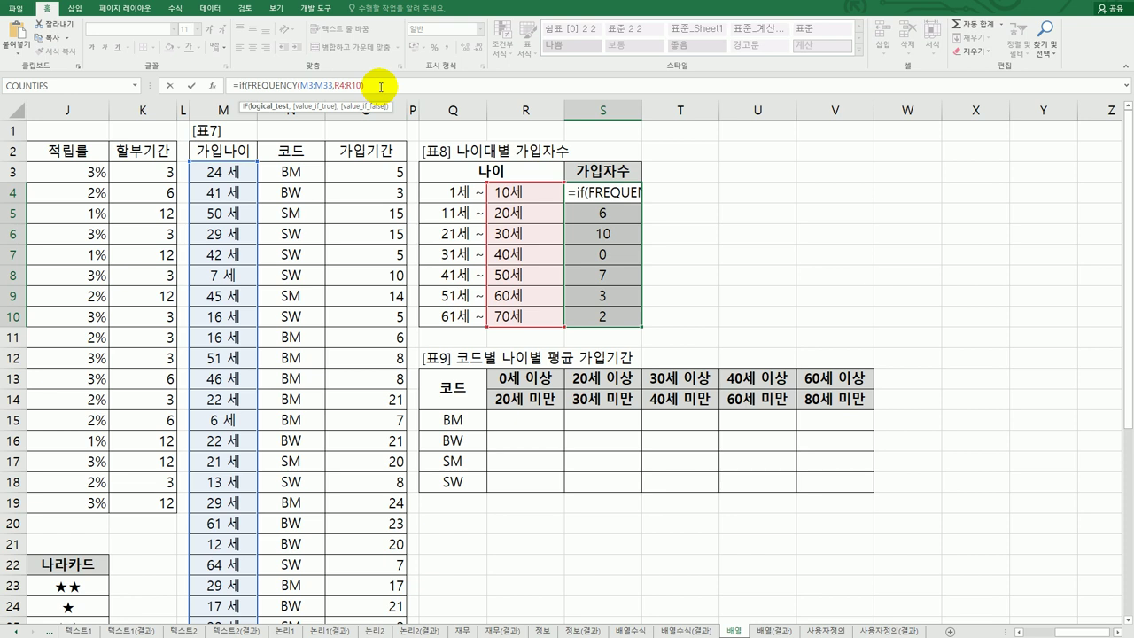
type(">0")
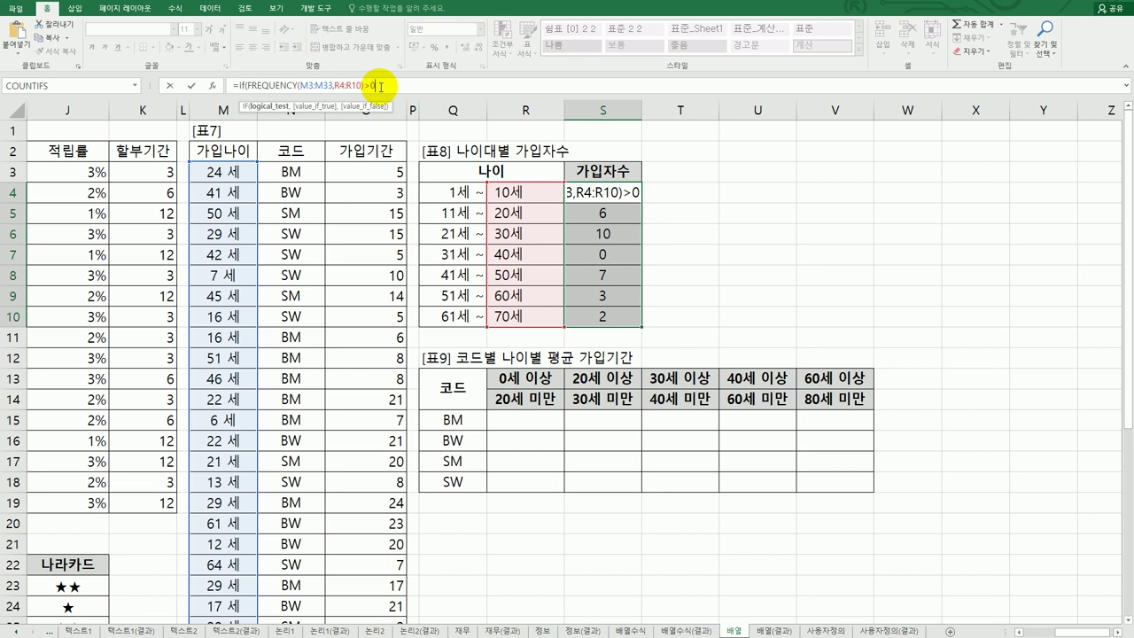
type(",")
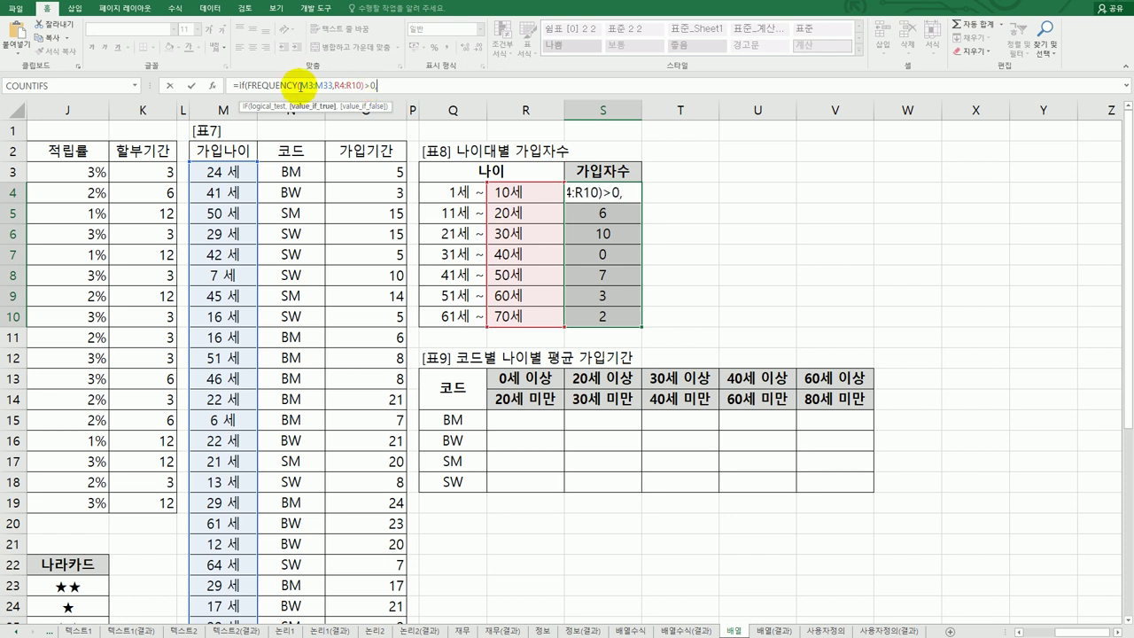
Reuse a copy of the FREQUENCY(M3:M33,R4:R10) expression as the IF function's value when the test is true
left_click_drag(249, 85, 366, 87)
key("ctrl+c")
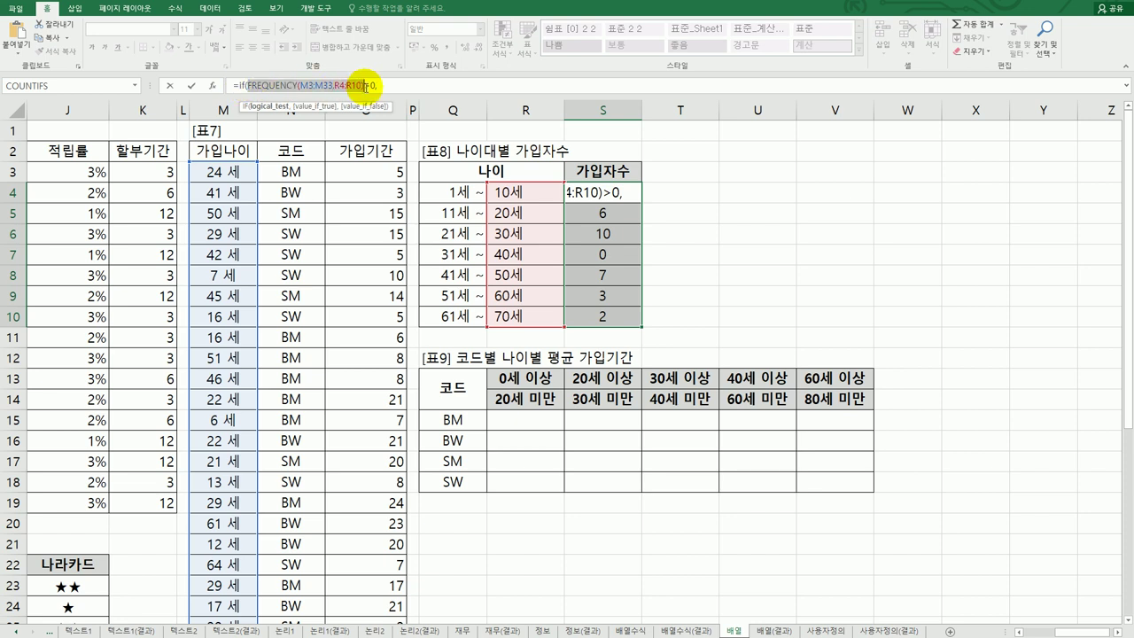
left_click(400, 85)
key("ctrl+v")
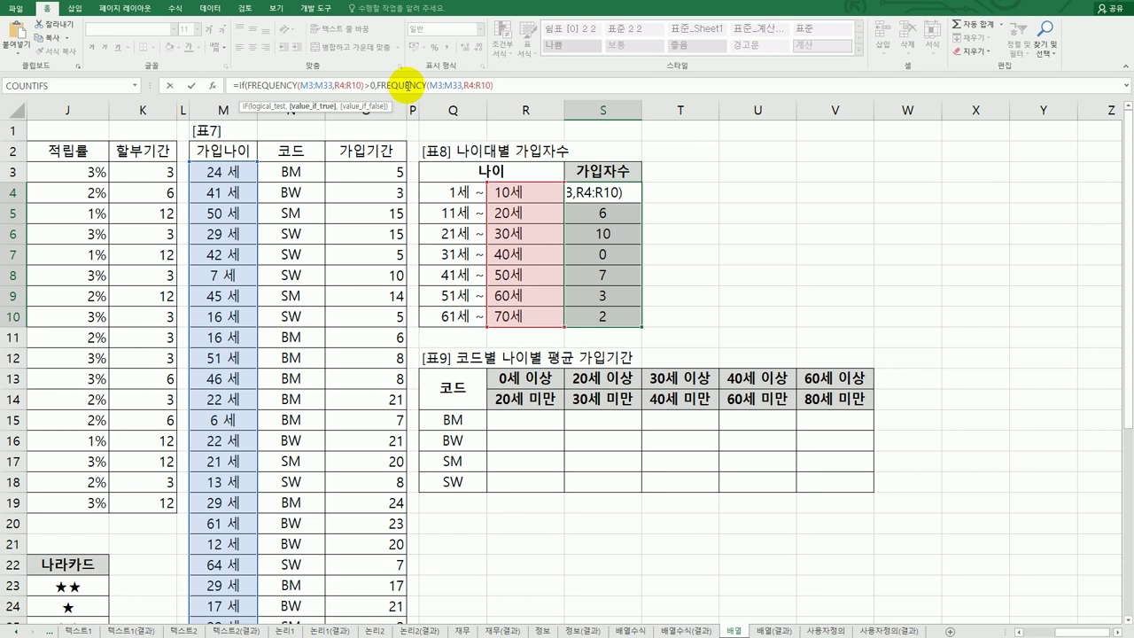
Set the IF function's false value to "미가입" and enter the completed formula in S4:S10 as an array formula
type(",\"ㅁ")
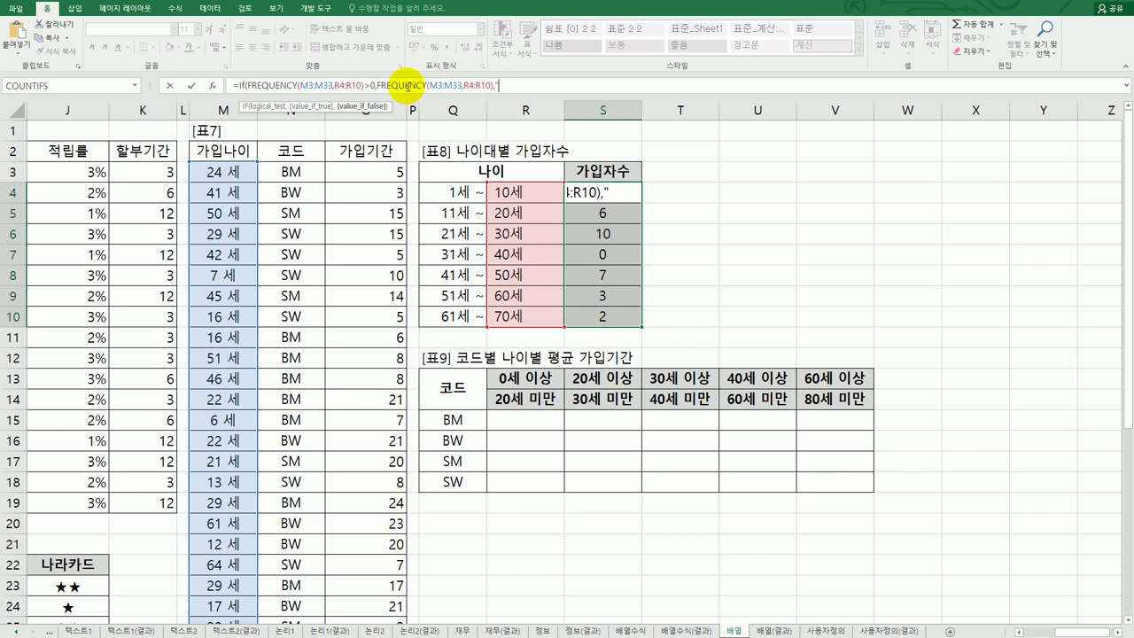
type("미가입")
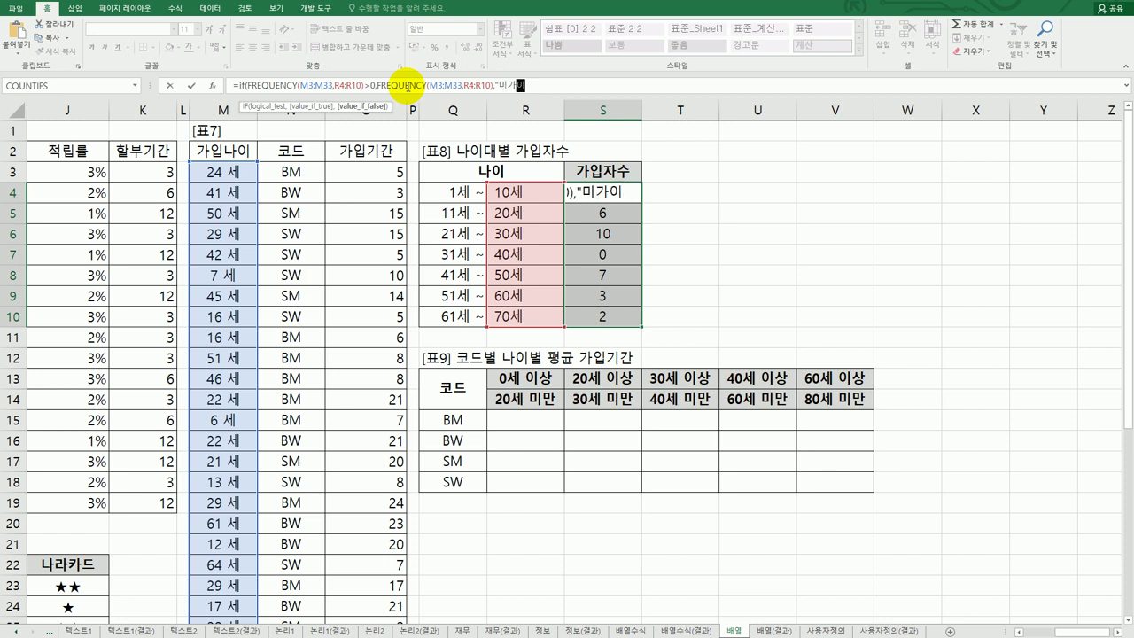
type("\")")
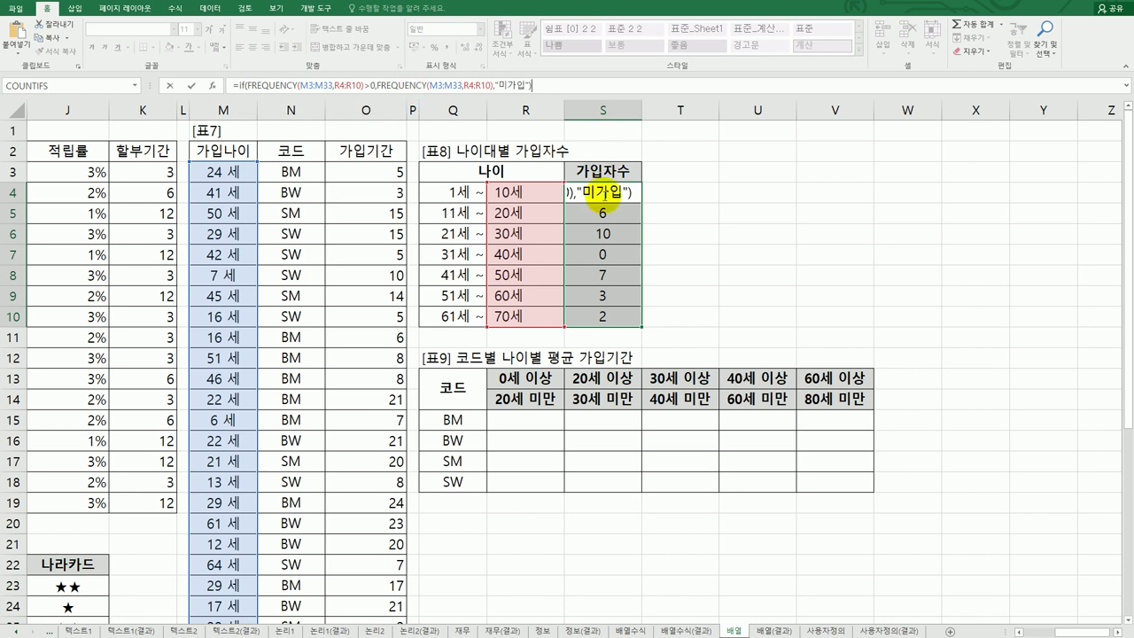
left_click(602, 191)
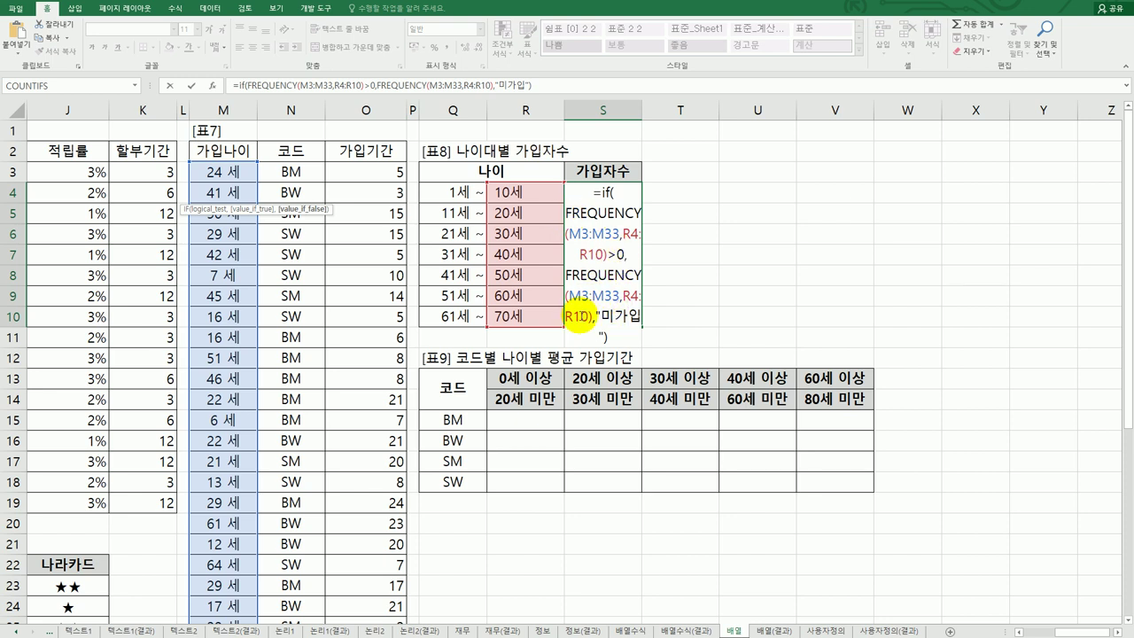
left_click(612, 334)
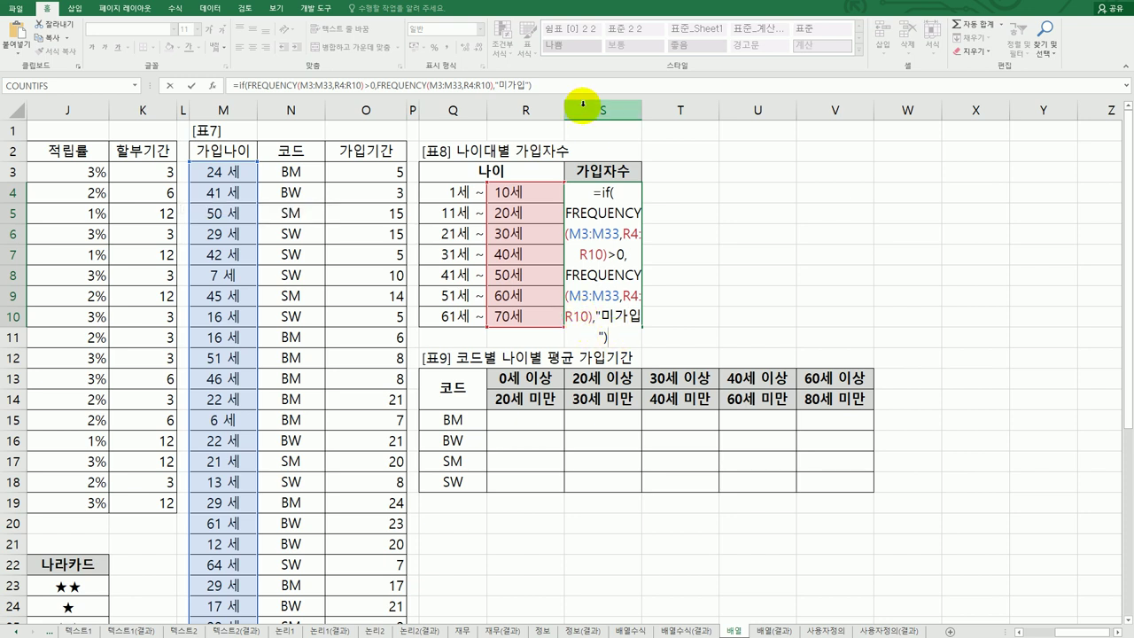
key("ctrl+shift+Return")
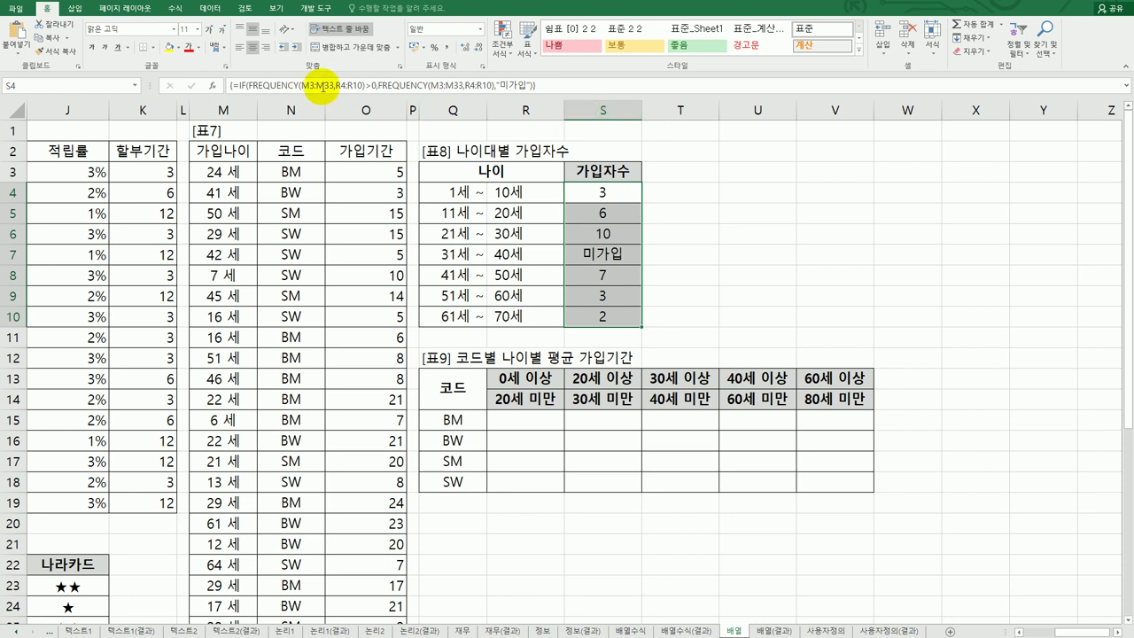
Reopen the array formula in S4:S10 for editing and start a TEXT function around the IF's value-if-true FREQUENCY expression
left_click(493, 86)
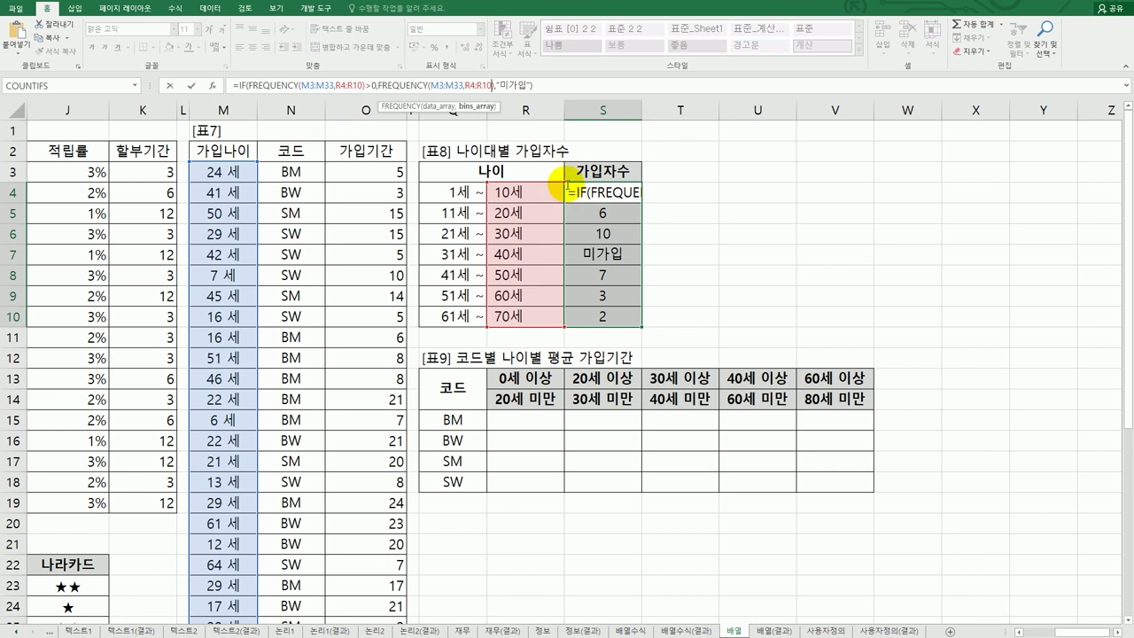
left_click(599, 191)
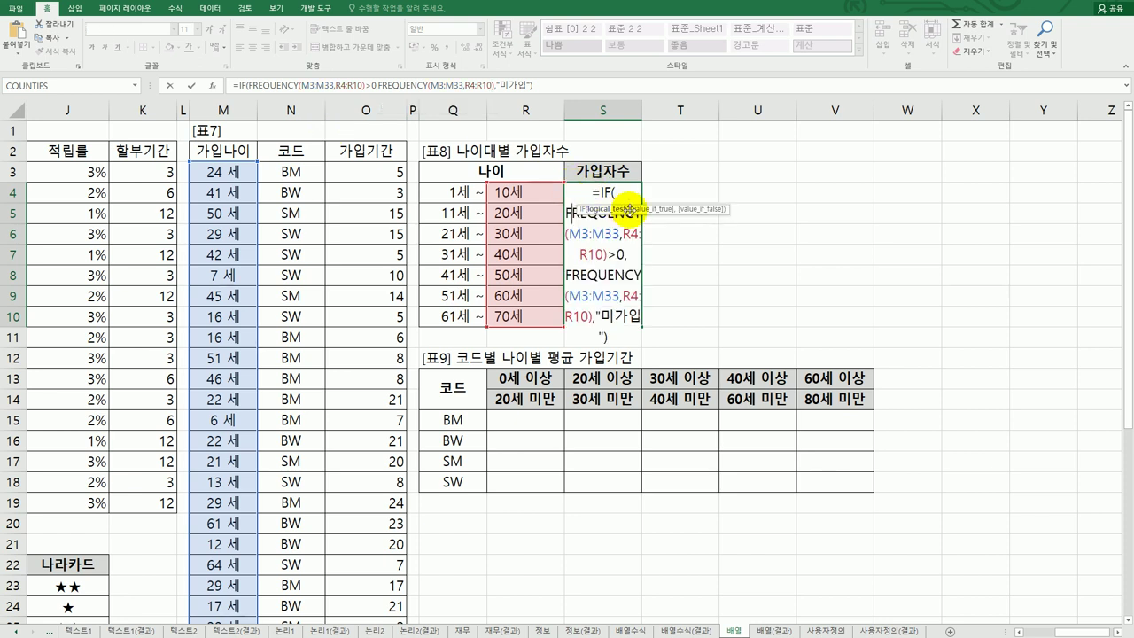
left_click(620, 254)
left_click_drag(568, 270, 594, 313)
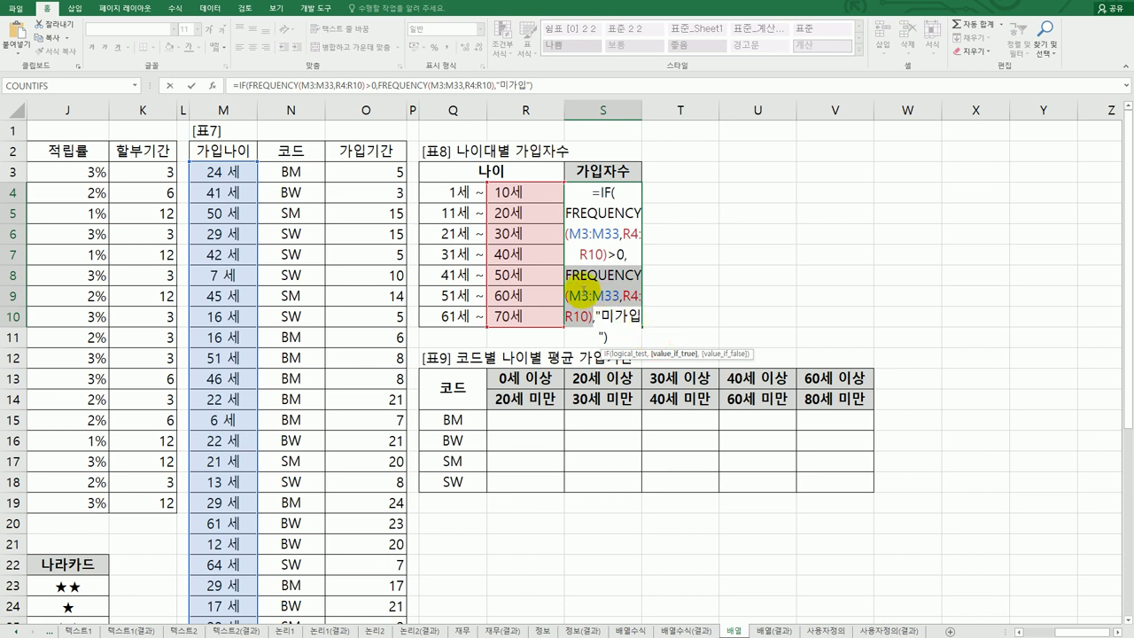
left_click(567, 278)
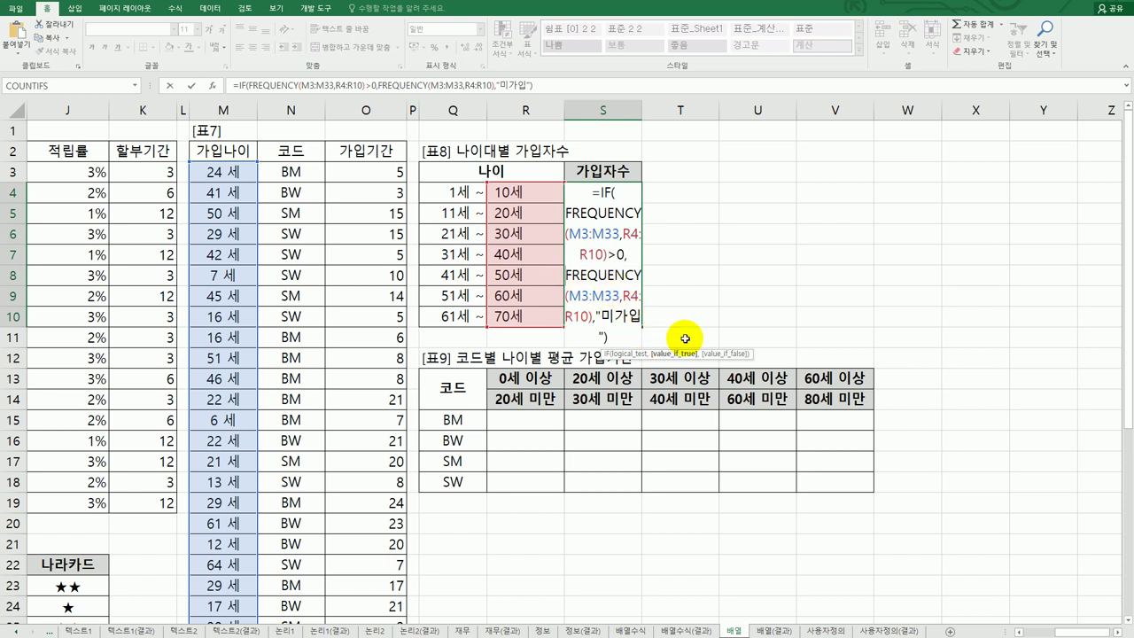
type("ㅅ")
key("BackSpace")
key("Hangul")
type("text")
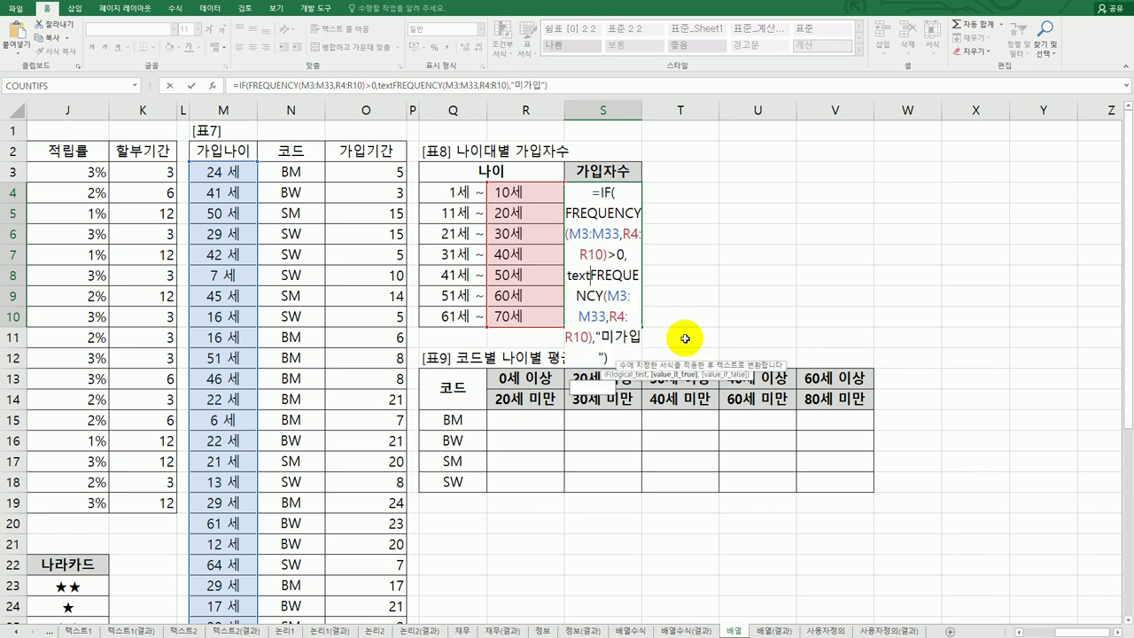
key("Tab")
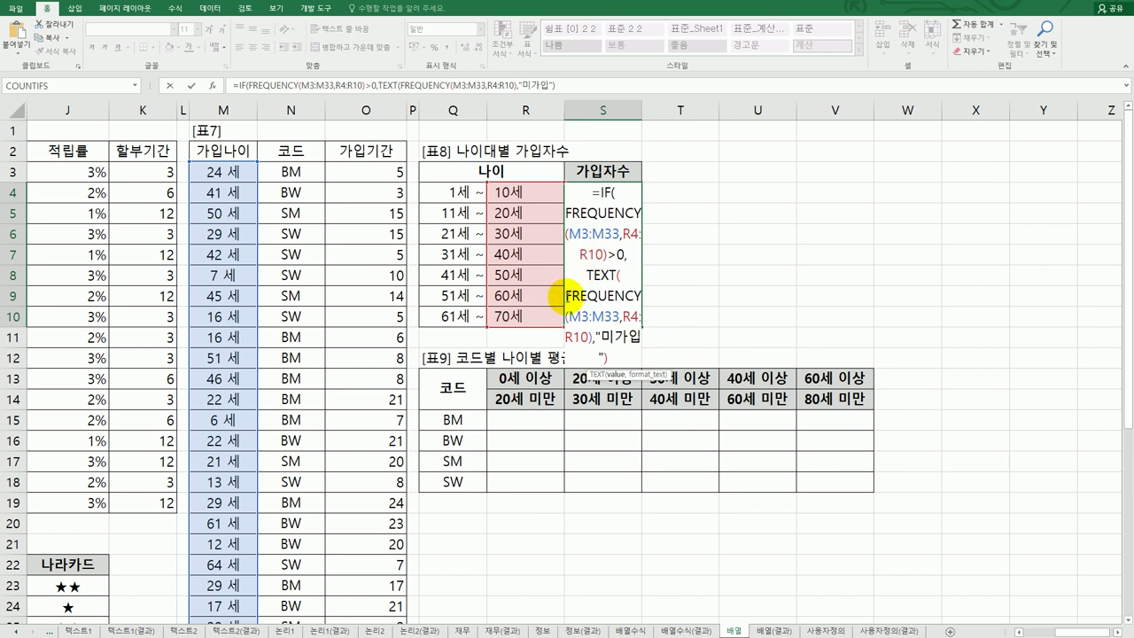
Give the TEXT function the format "0명", close it, and re-enter the formula in S4:S10 as an array formula
left_click_drag(565, 294, 589, 341)
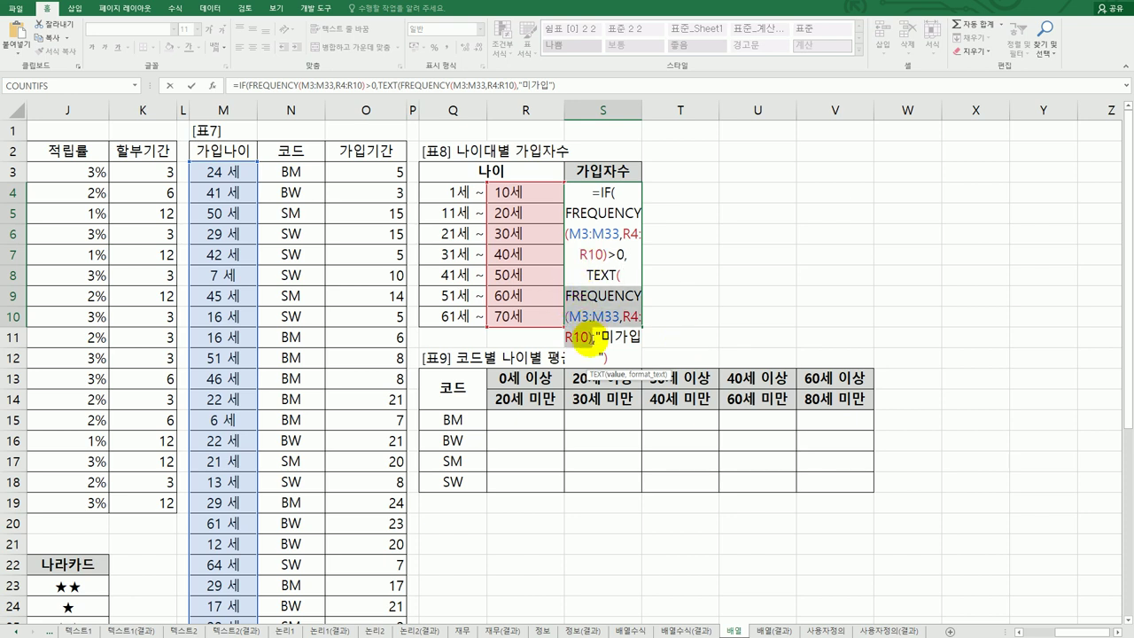
left_click(591, 338)
type(",")
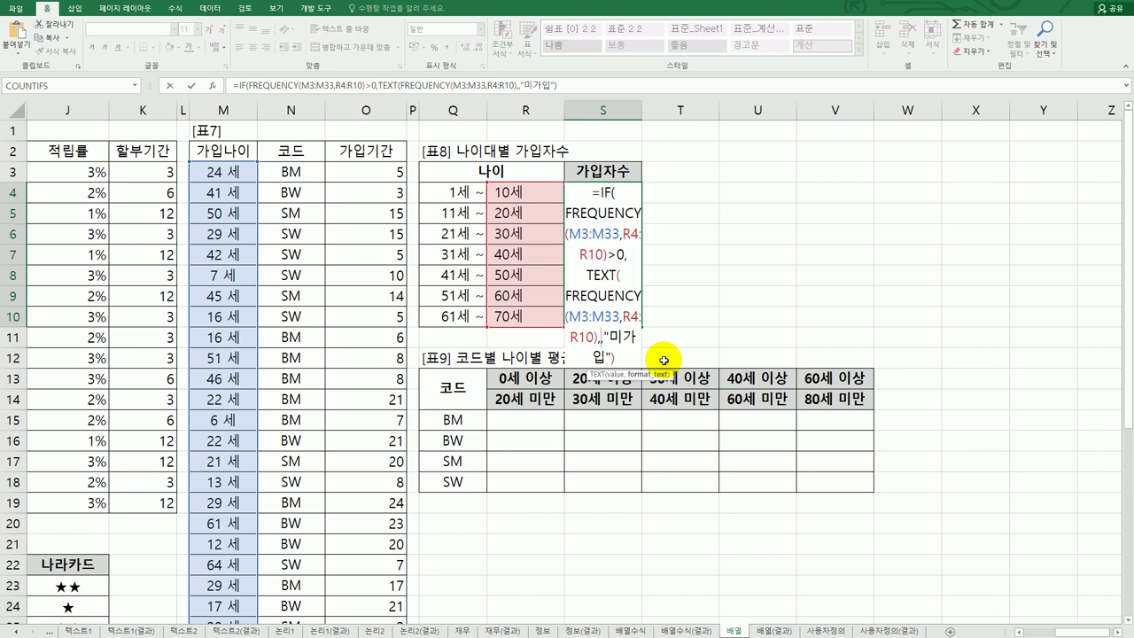
type("\"0a")
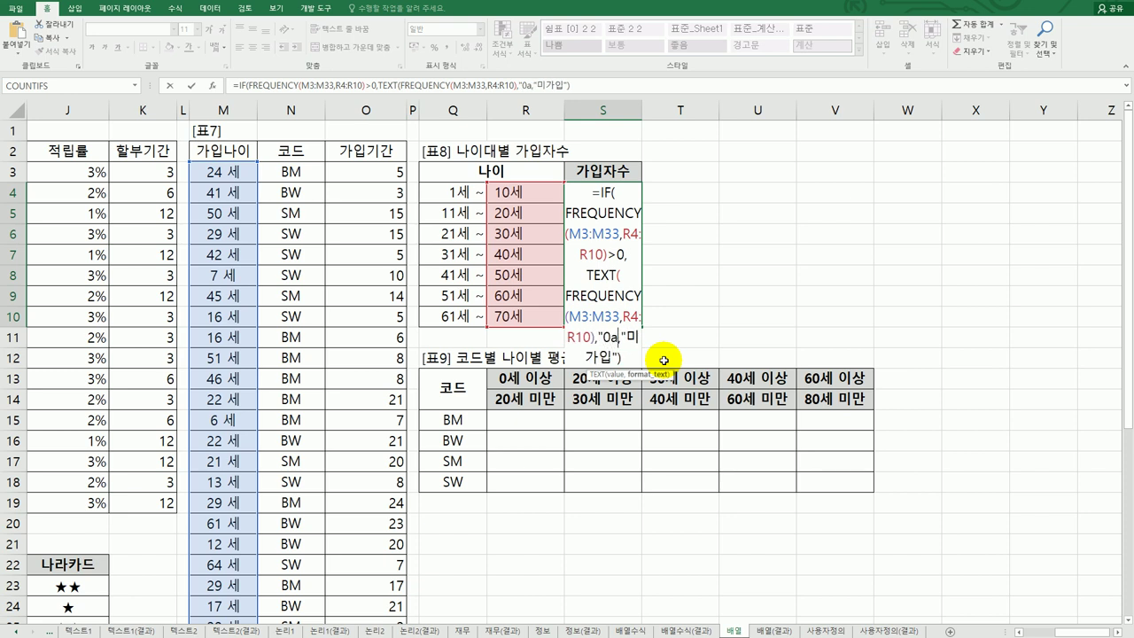
type("ㅁ")
key("BackSpace")
type("명\"")
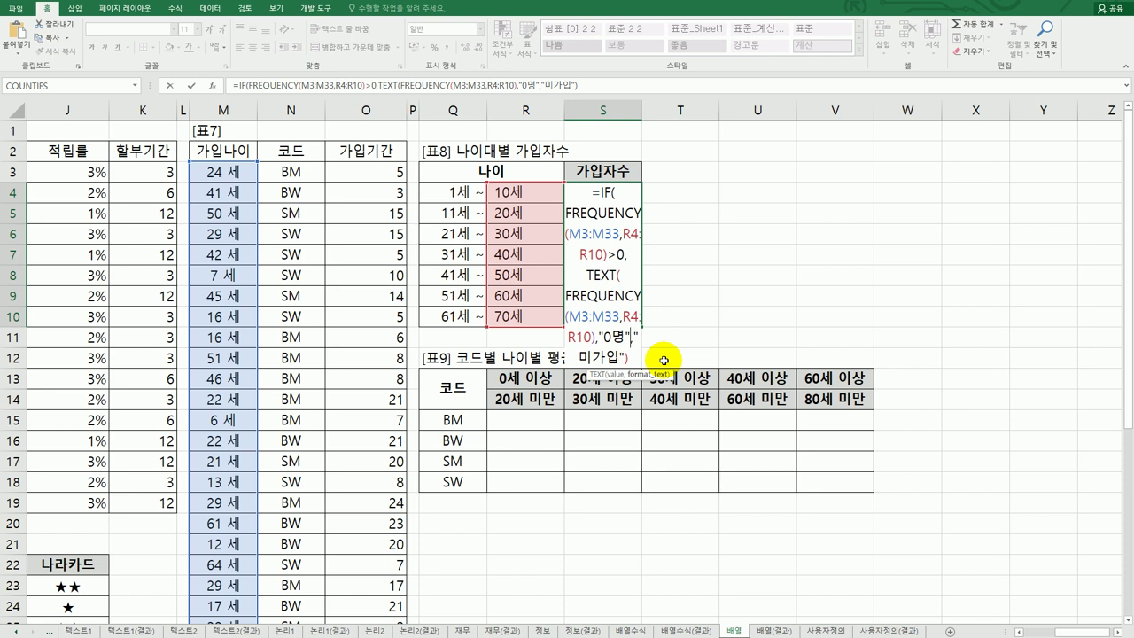
type(")")
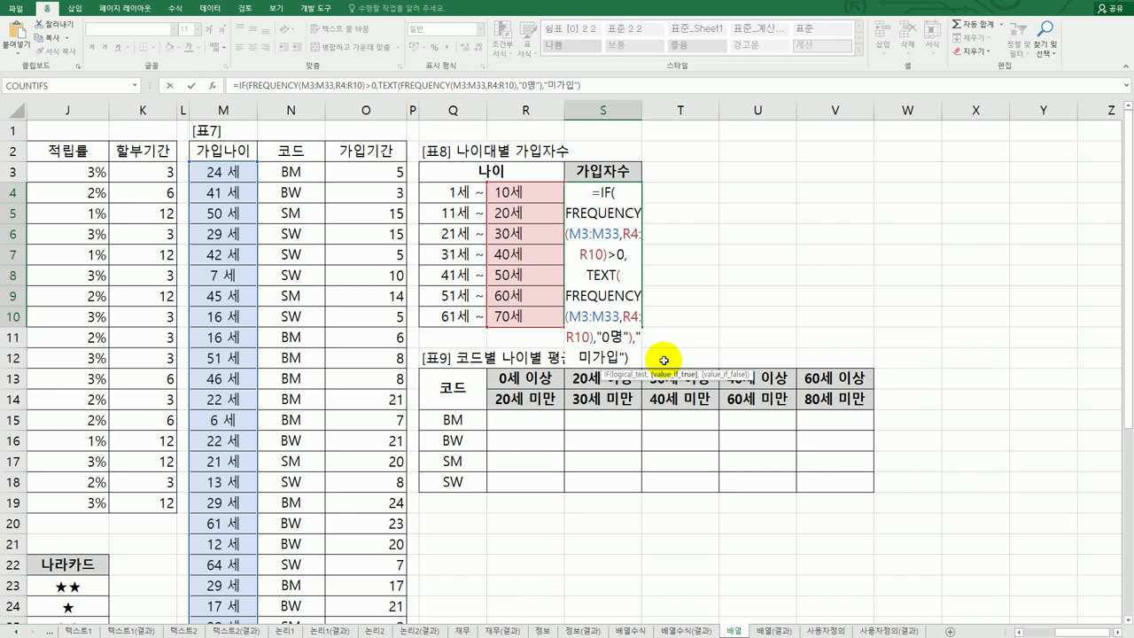
key("ctrl+shift+Return")
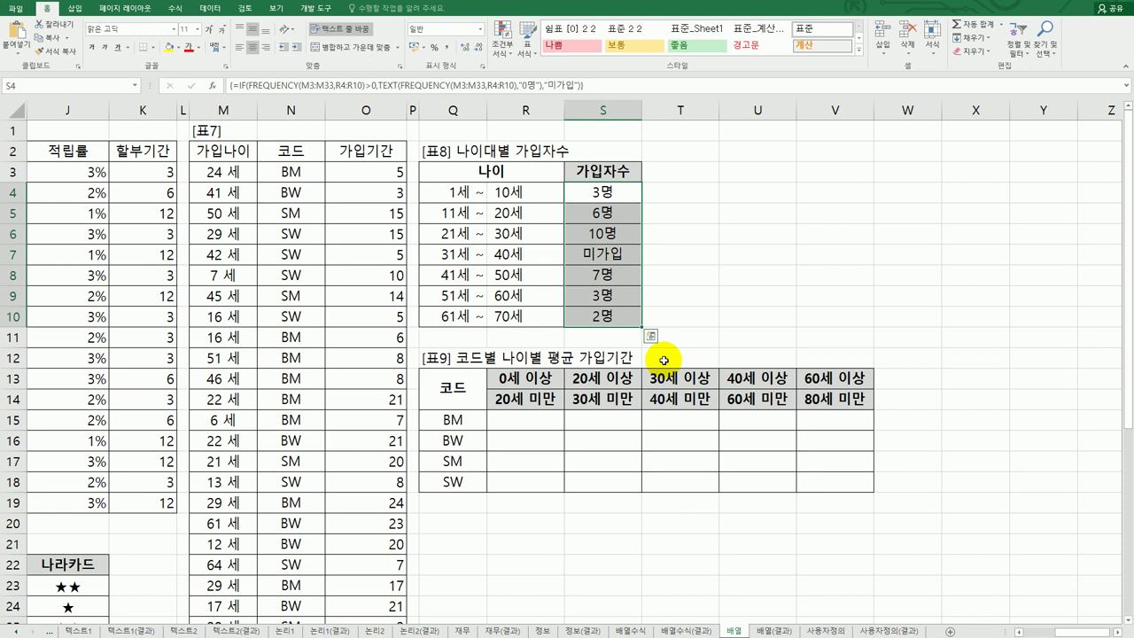
Review 표8's subscriber results and examine 표9's codes, age-range headings and the empty range R15:V18
left_click_drag(633, 189, 624, 317)
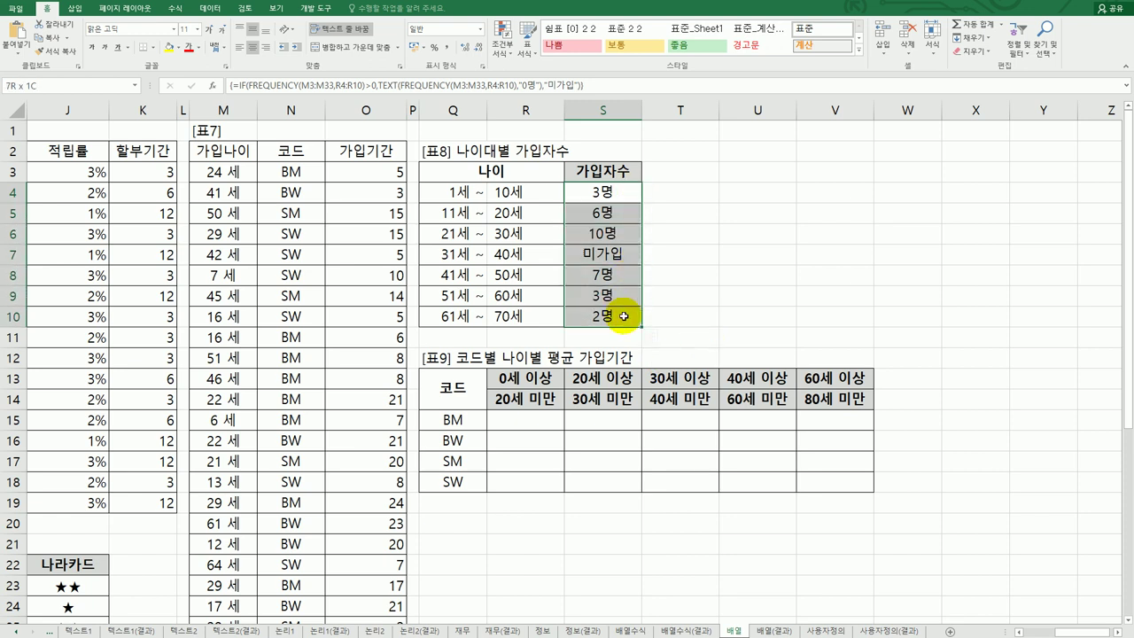
left_click_drag(623, 316, 624, 316)
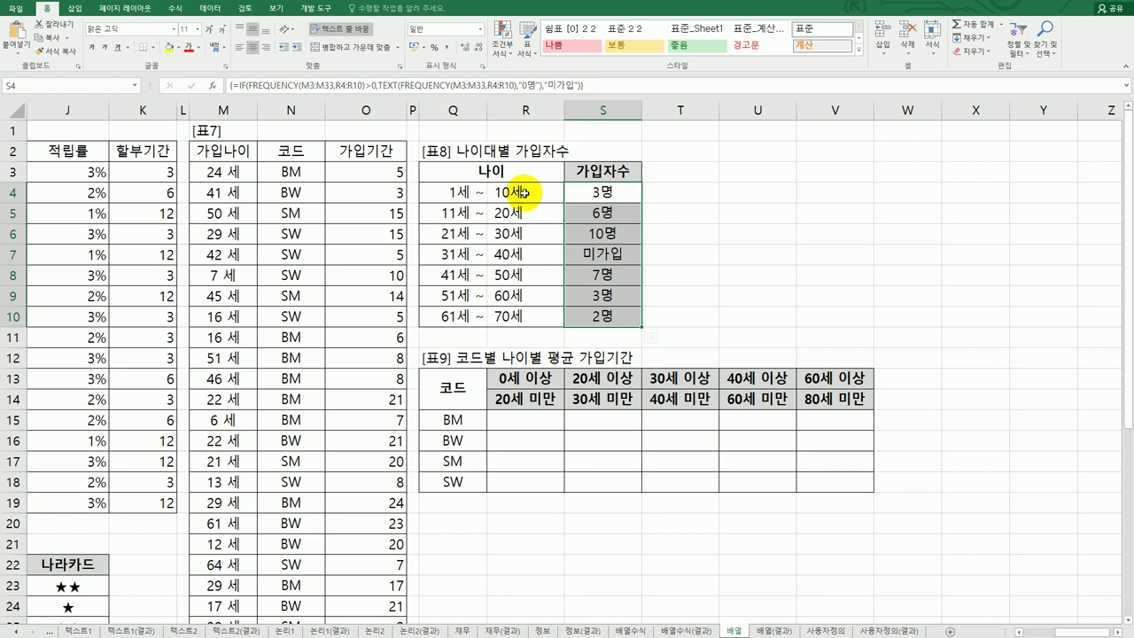
left_click(525, 421)
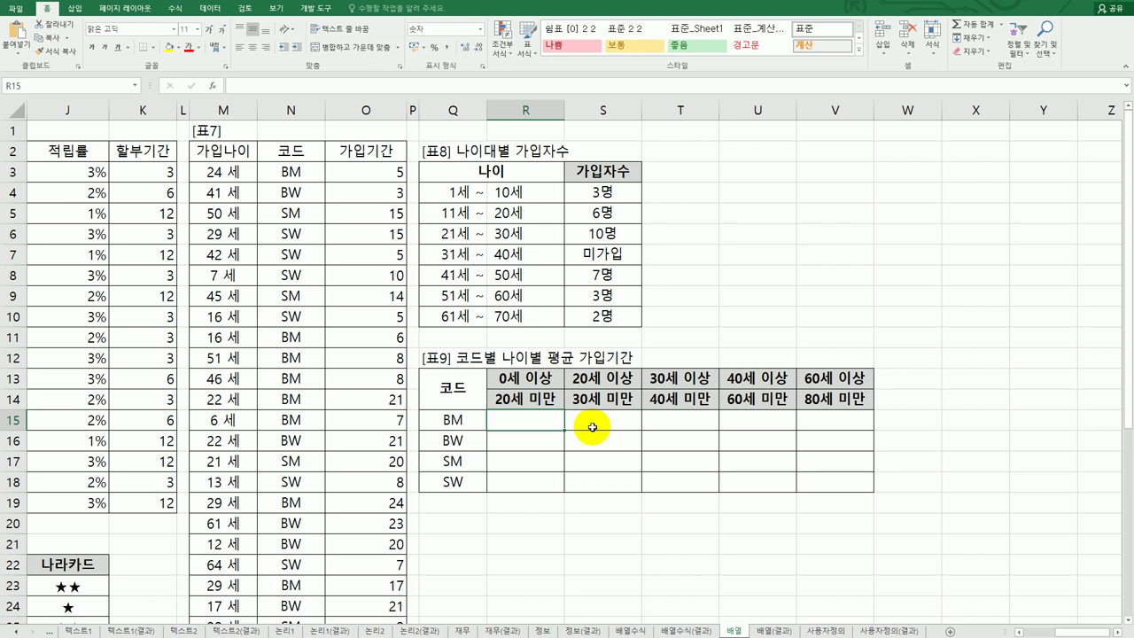
left_click(299, 176)
left_click_drag(447, 440, 461, 481)
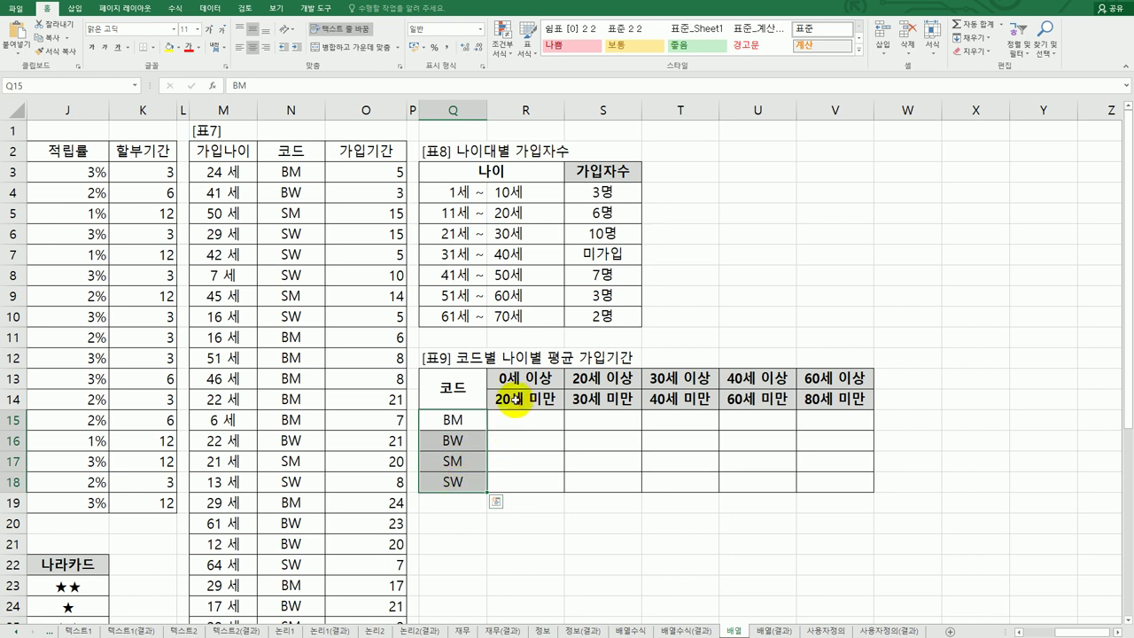
left_click(516, 377)
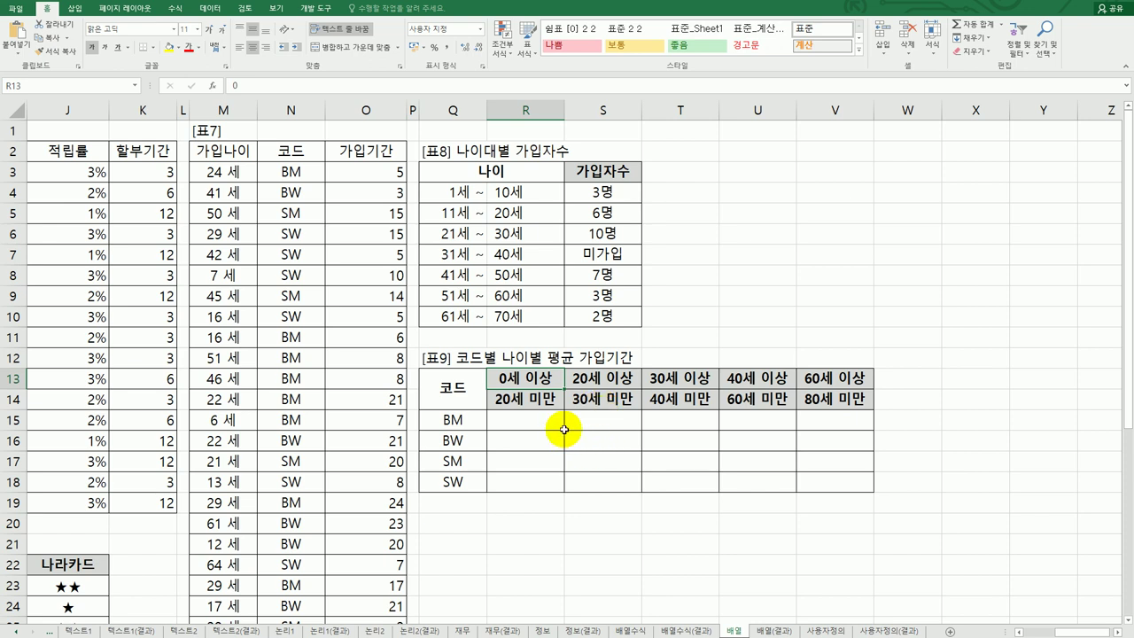
mouse_move(532, 421)
left_mouse_down()
mouse_move(857, 493)
mouse_move(853, 484)
left_mouse_up()
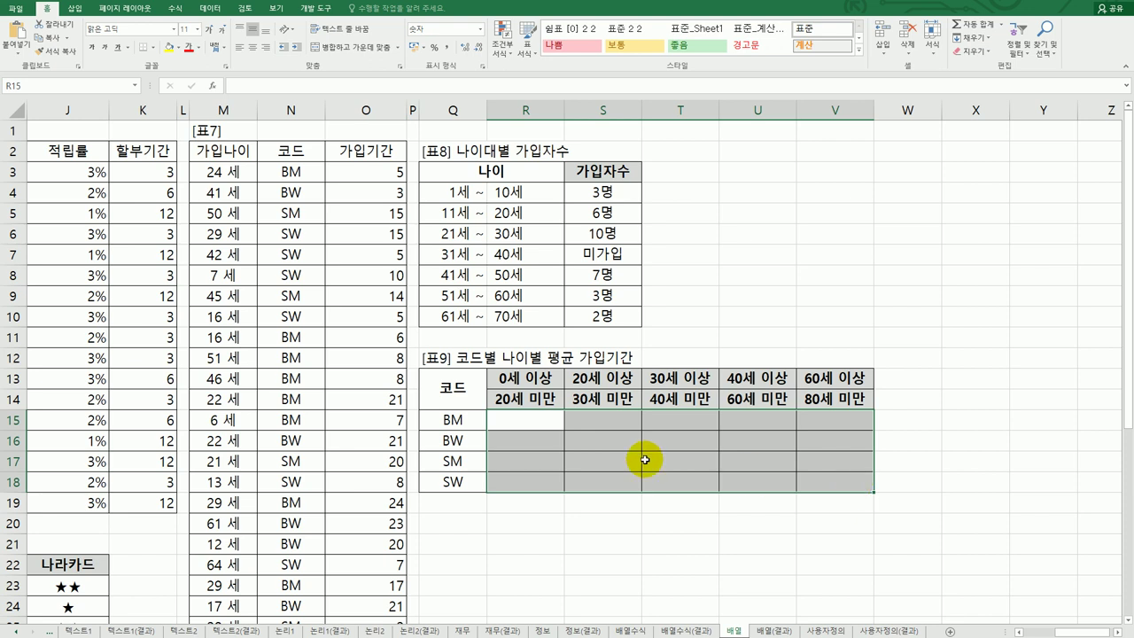
Start an AVERAGE formula in R15 of 표9, with its closing parenthesis in place
left_click(525, 422)
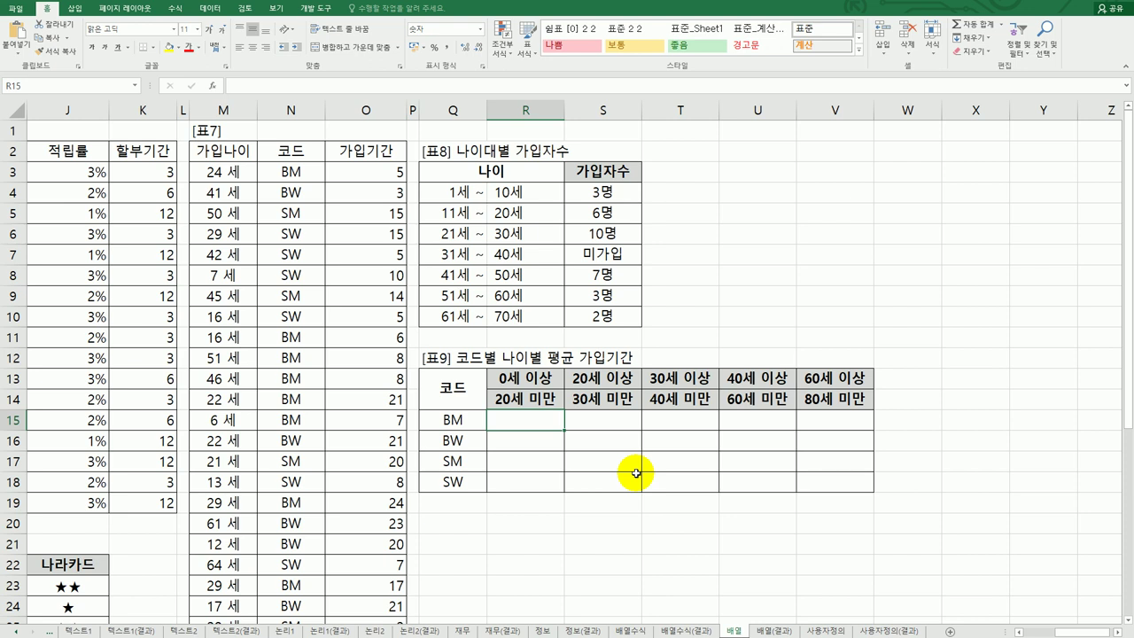
type("=")
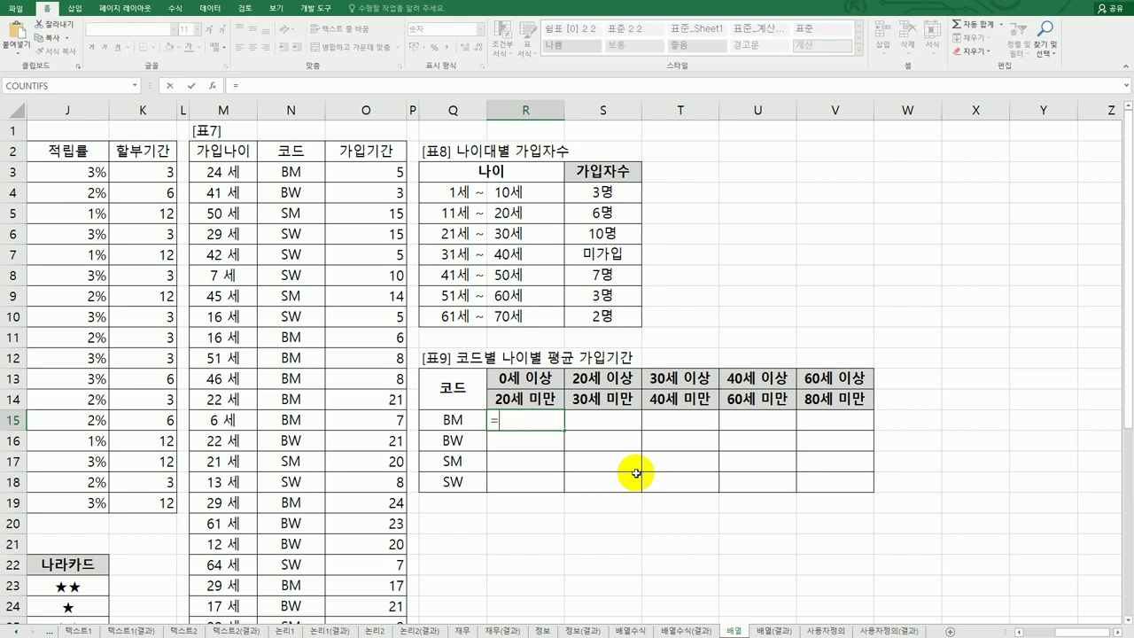
type("av")
key("Down")
key("Tab")
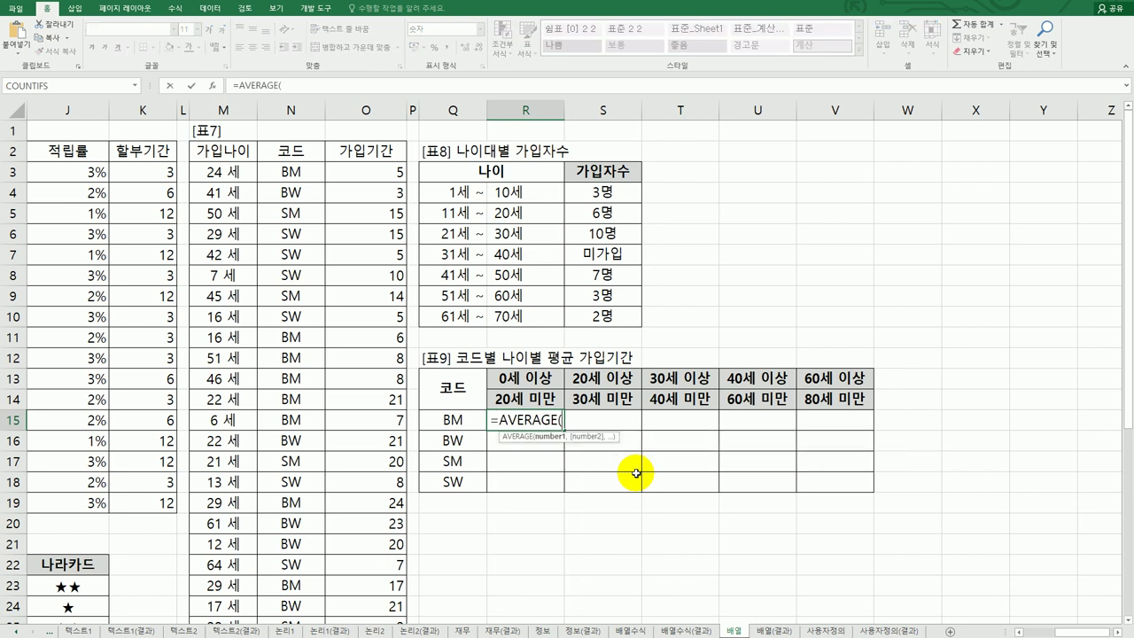
type(")")
left_click(563, 422)
Nest an empty IF function inside the AVERAGE function in R15, leaving blank space for its arguments
type("if")
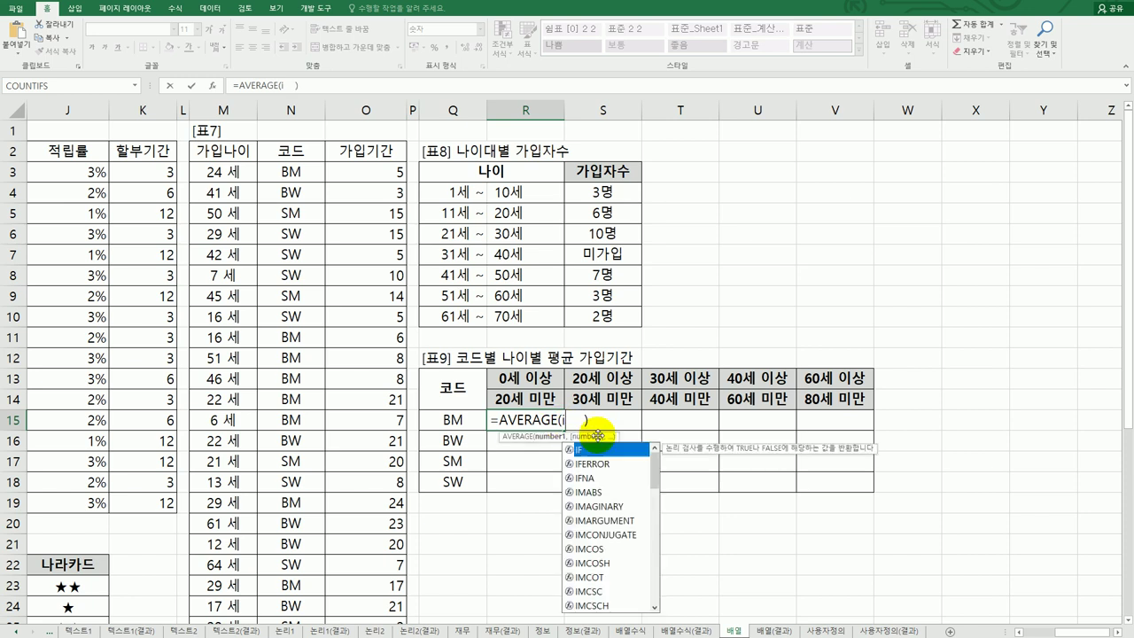
type("(    ")
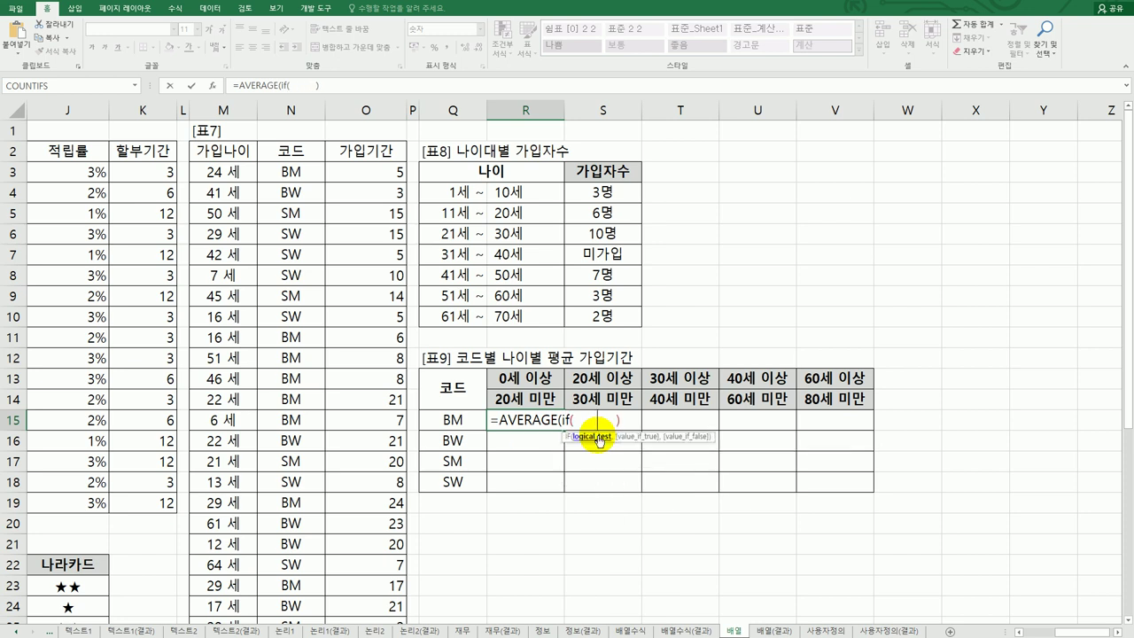
type(")")
key("Delete")
key("Delete")
key("Delete")
key("Delete")
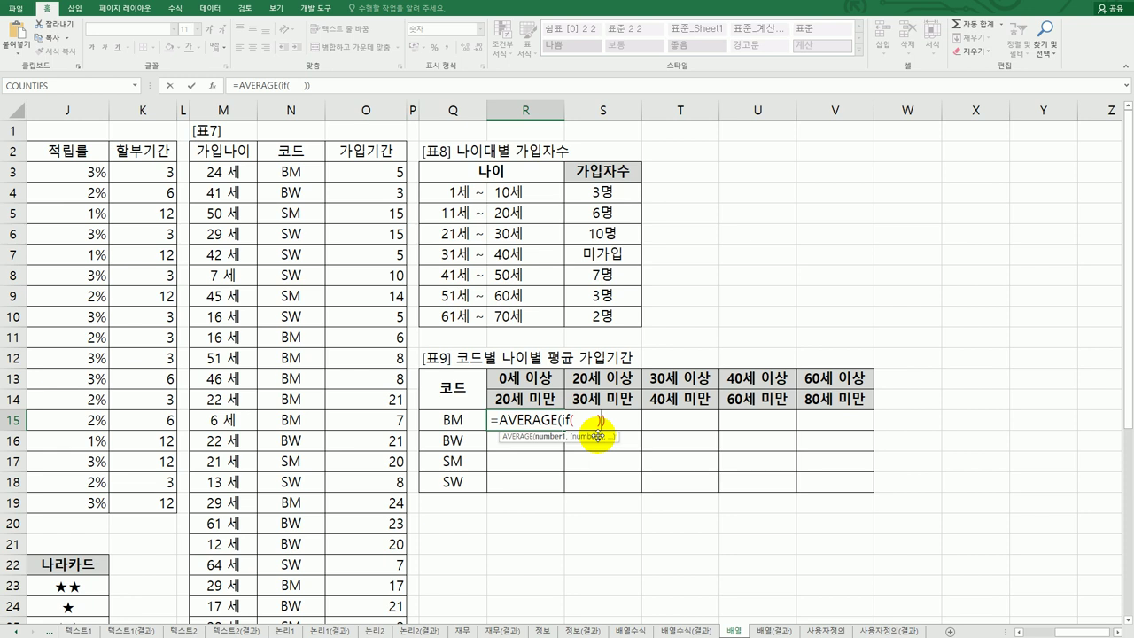
key("Left")
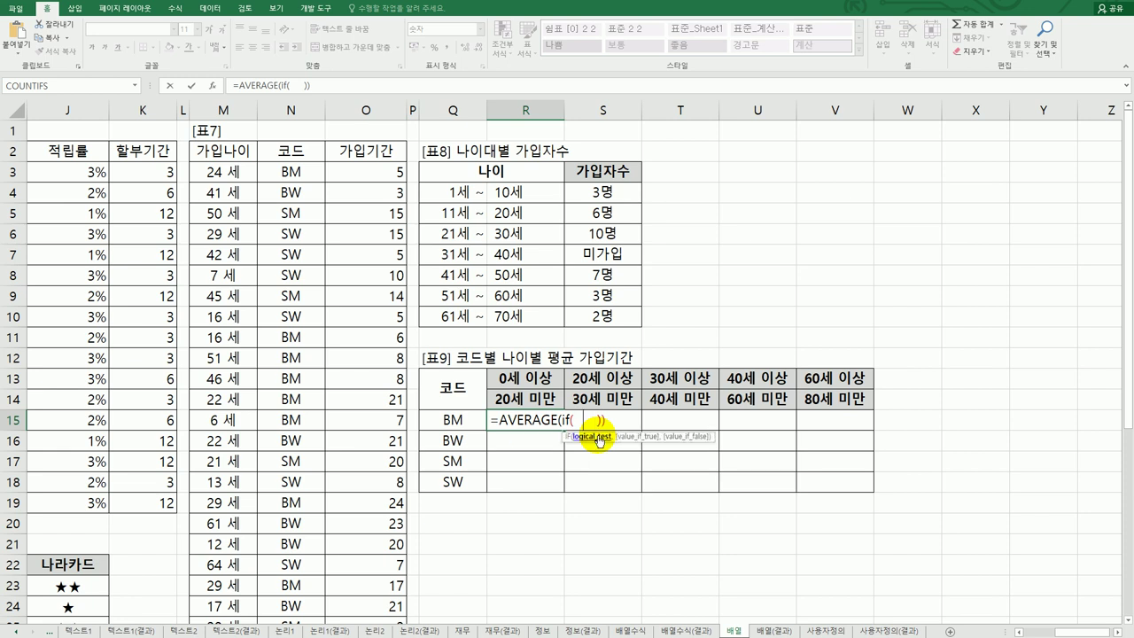
Set the nested IF's value-if-true argument to the 가입기간 range as the absolute reference $O$3:$O$33
type(",")
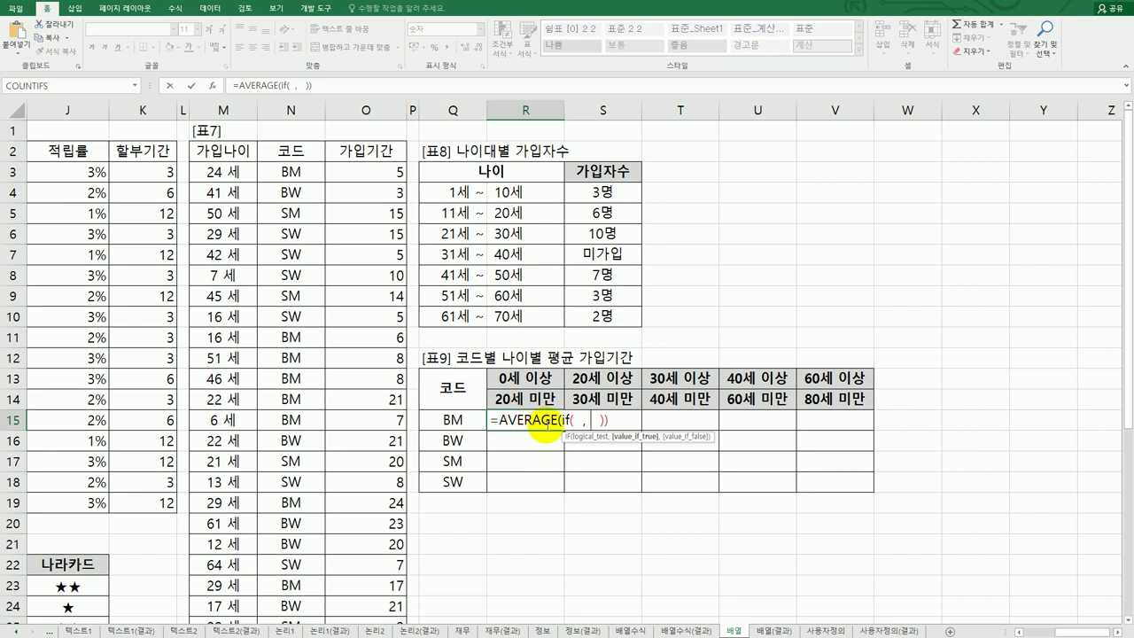
left_click_drag(382, 165, 370, 585)
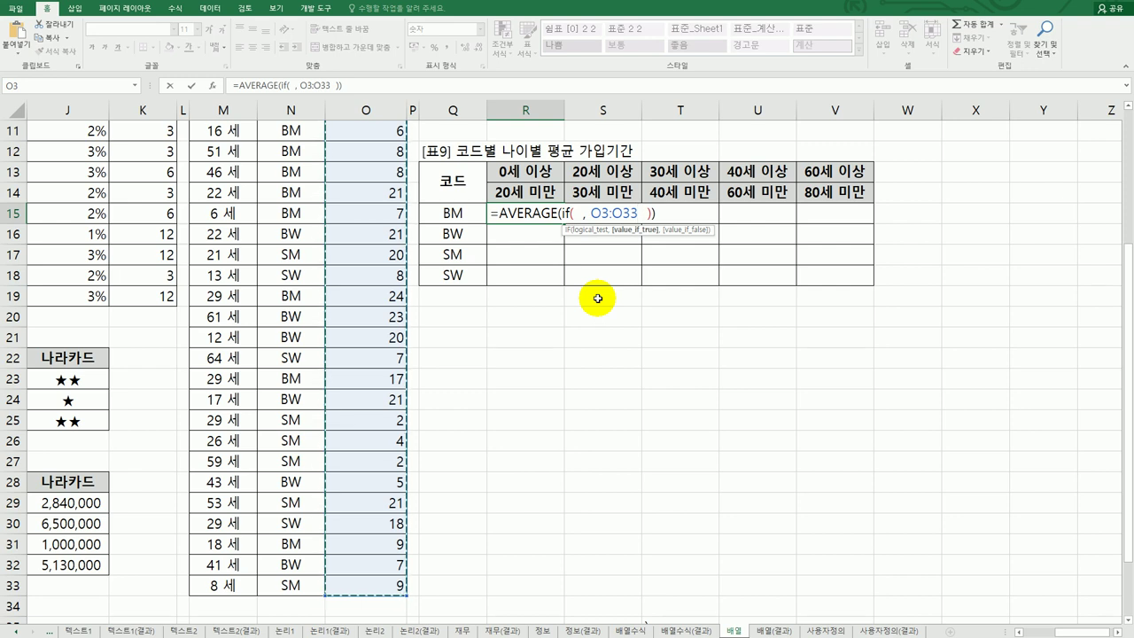
scroll(592, 356, "up", 3)
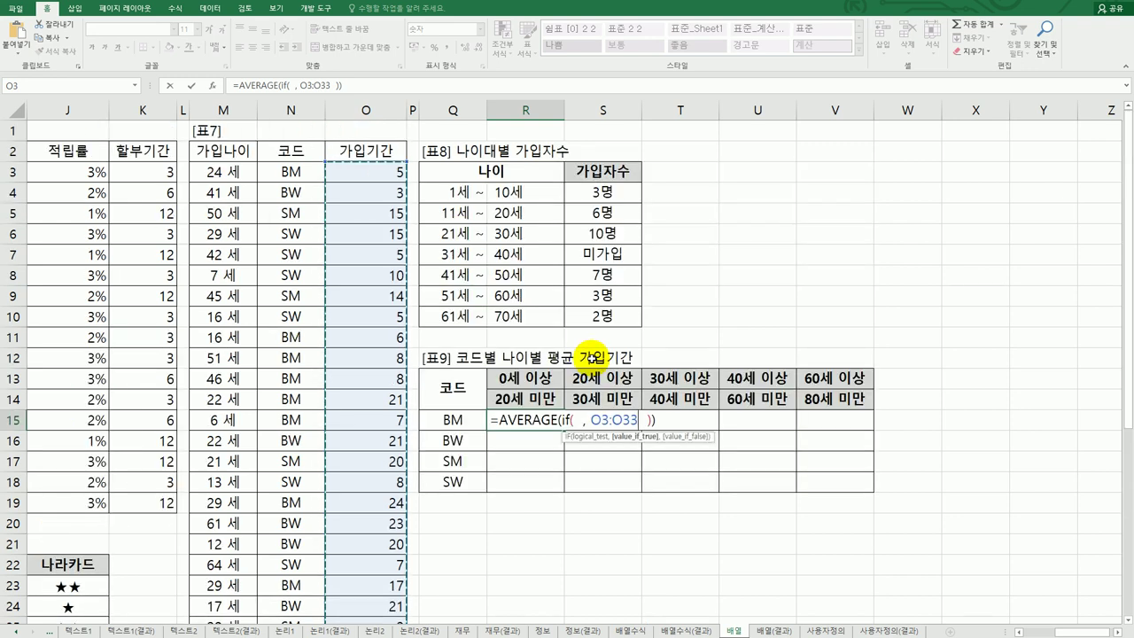
key("F4")
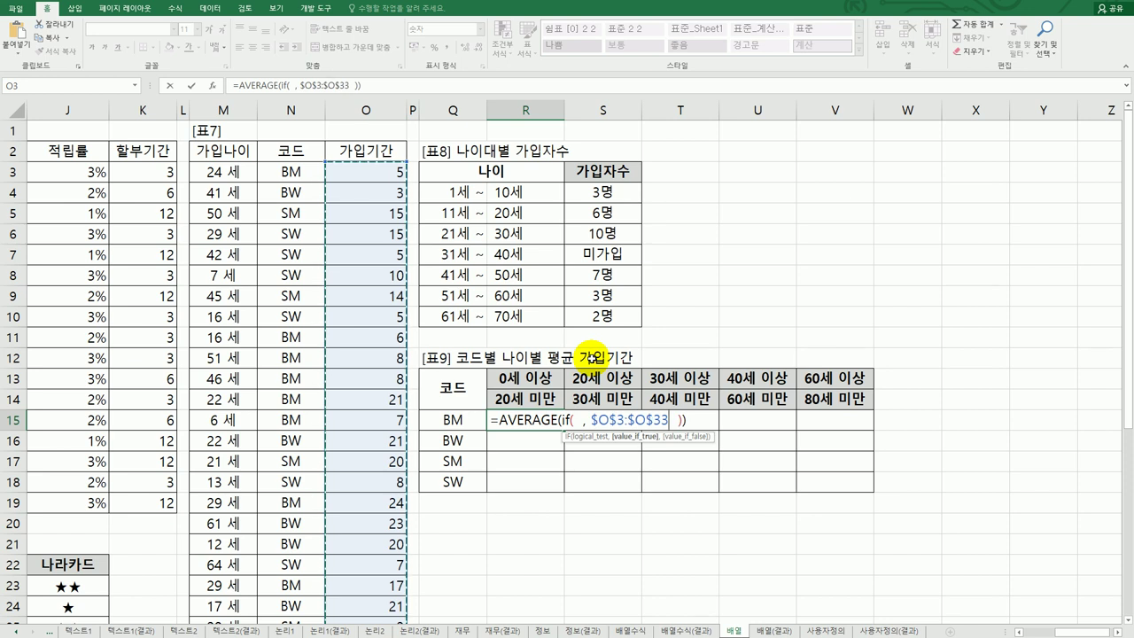
Lay out the IF's logical test with the placeholder conditions (조건1)*(조건2) and select the 조건1 placeholder
left_click(577, 420)
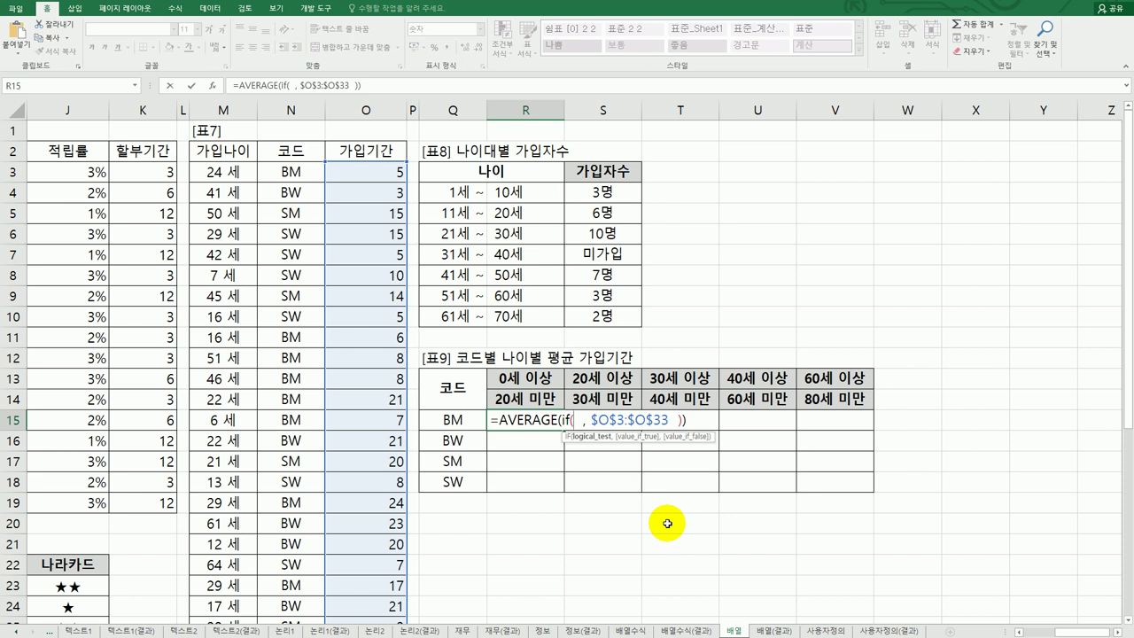
type("(whe")
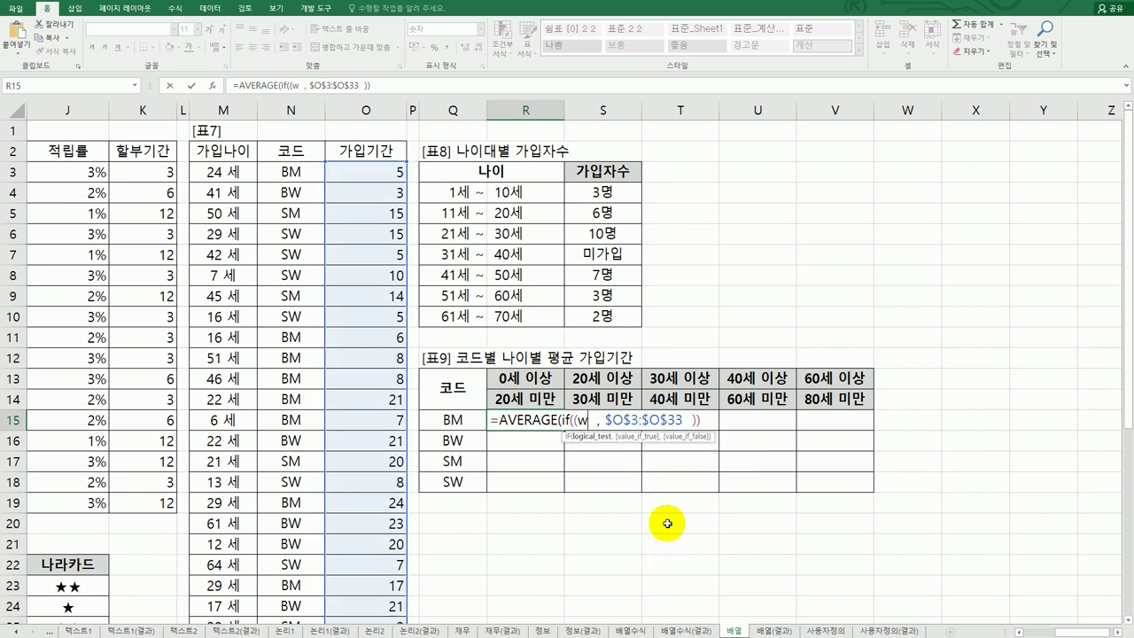
key("BackSpace")
key("BackSpace")
key("BackSpace")
type("조건1)")
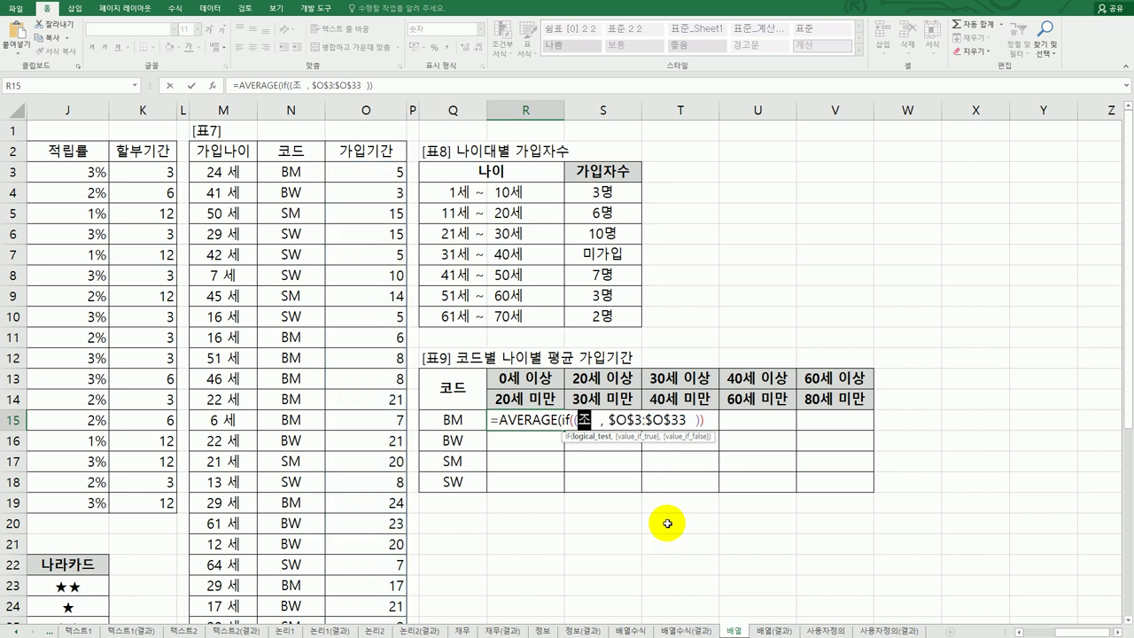
type("*(족")
type("건1)*(조건1")
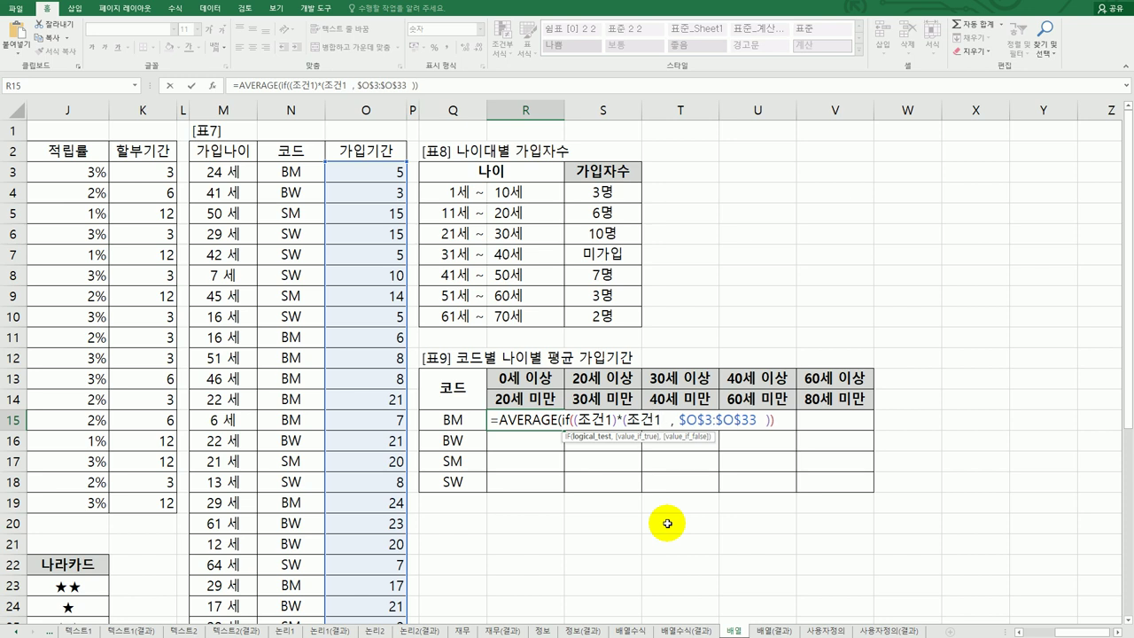
key("BackSpace")
type("2)")
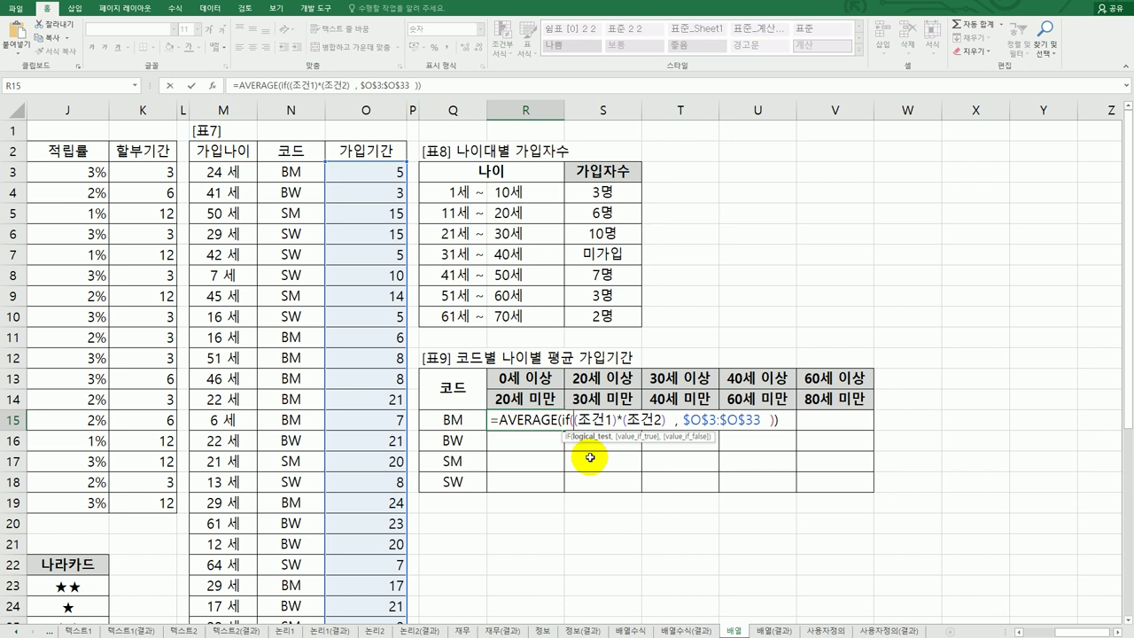
left_click_drag(583, 418, 615, 417)
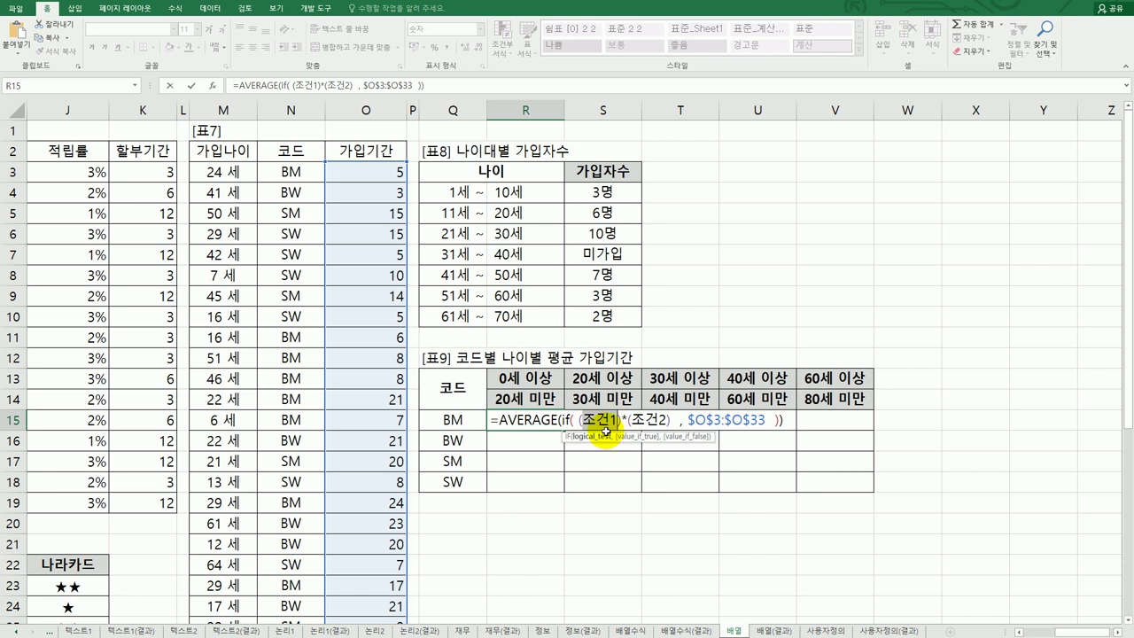
Replace the 조건1 placeholder with a code test comparing the absolute range $N$3:$N$33 to $Q15
left_click_drag(292, 169, 296, 561)
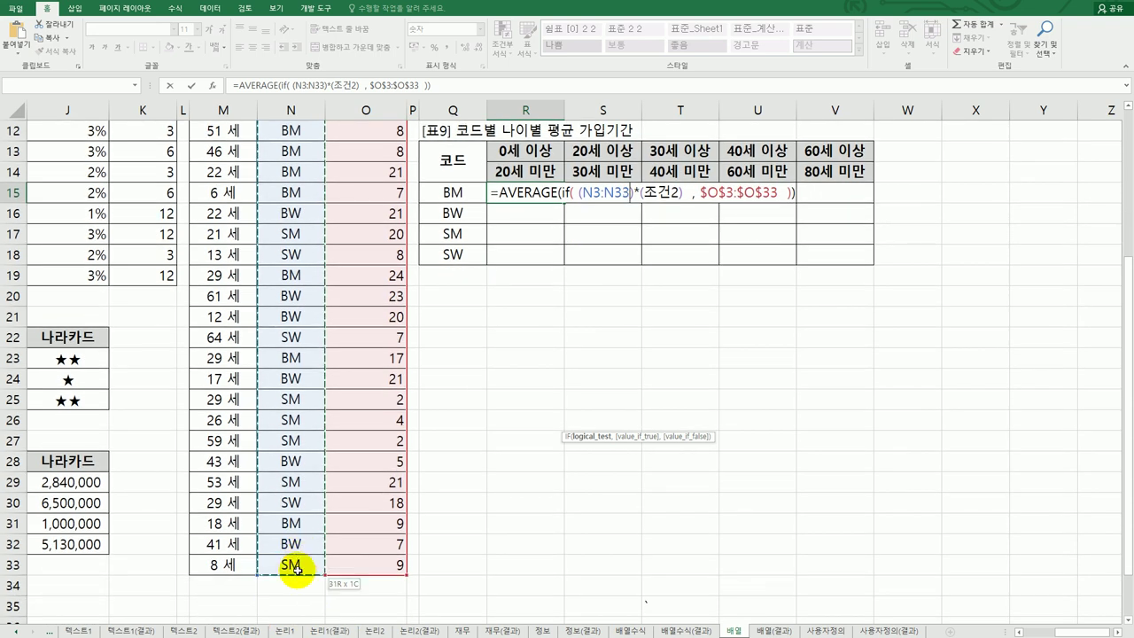
key("F4")
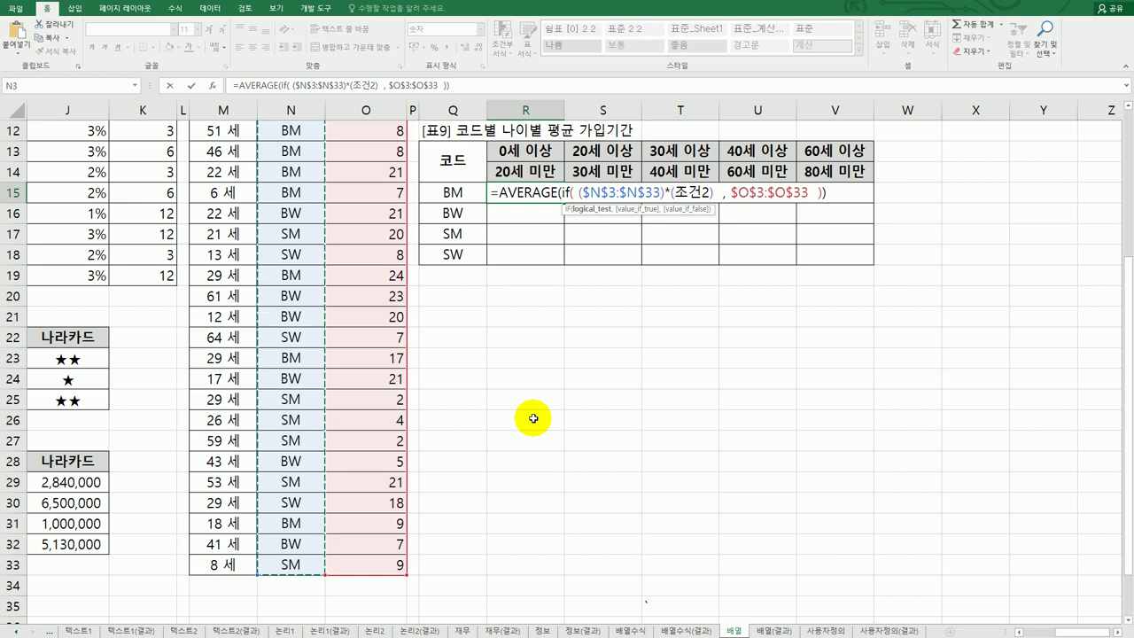
type("=")
left_click(452, 192)
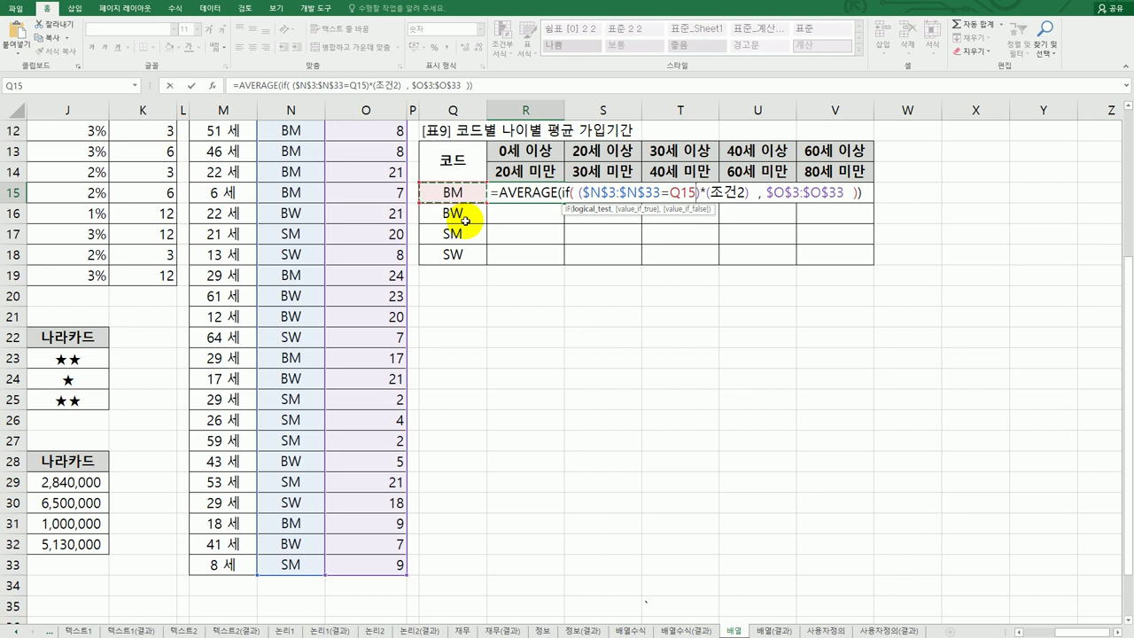
key("F4")
key("F4")
key("F4")
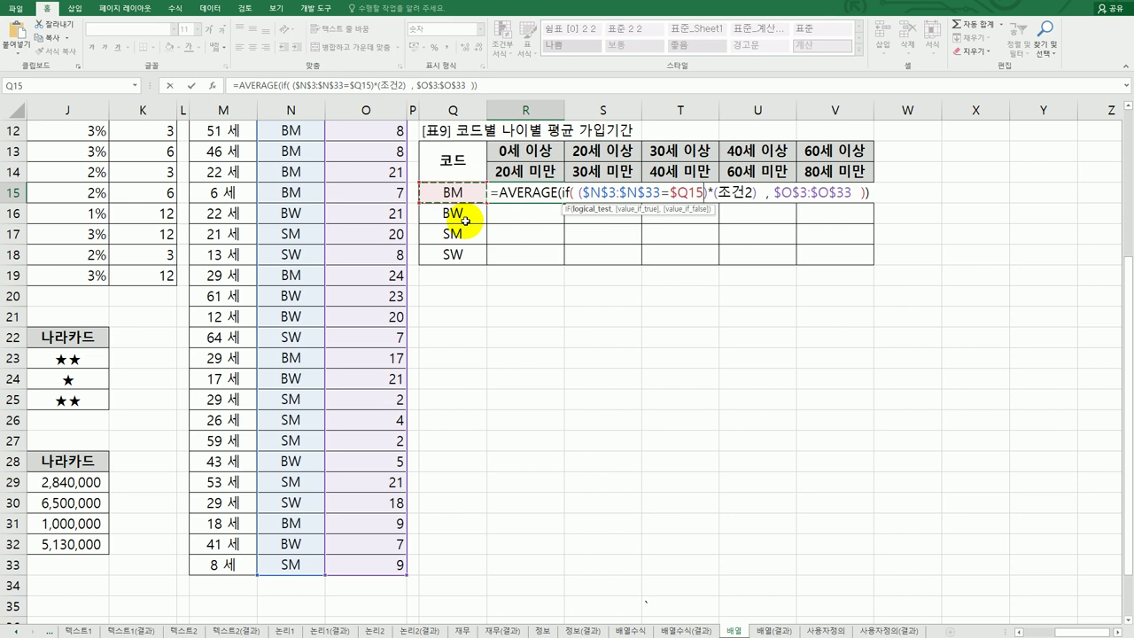
Replace the 조건2 placeholder with an age lower-limit test, $M$3:$M$33>=R$13
left_click_drag(718, 192, 752, 196)
scroll(424, 342, "up", 4)
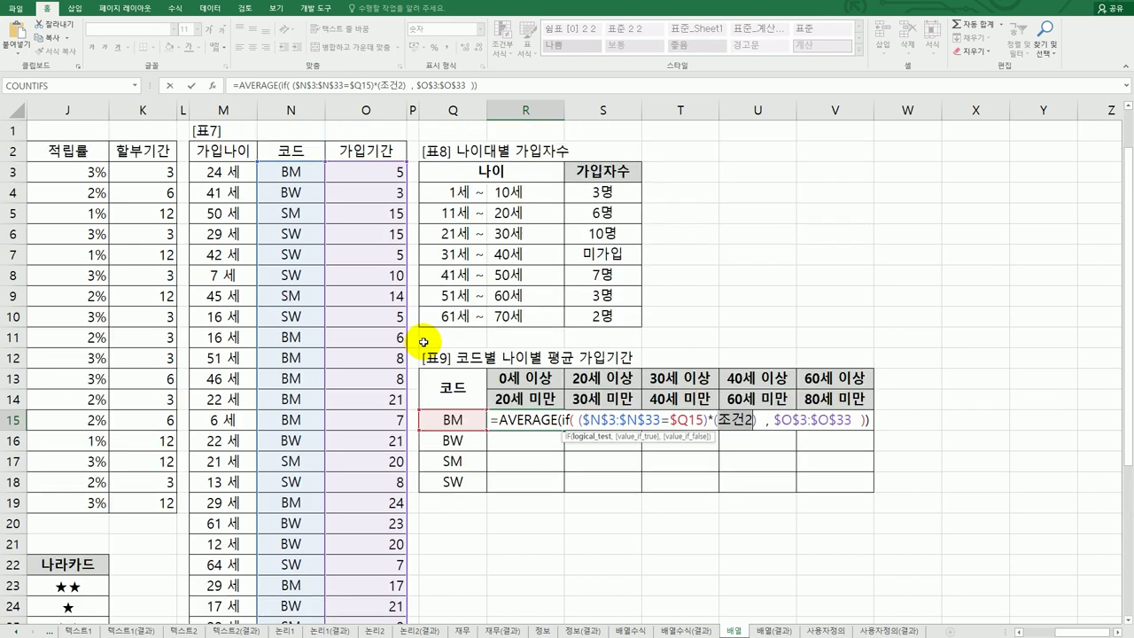
left_click_drag(235, 175, 222, 565)
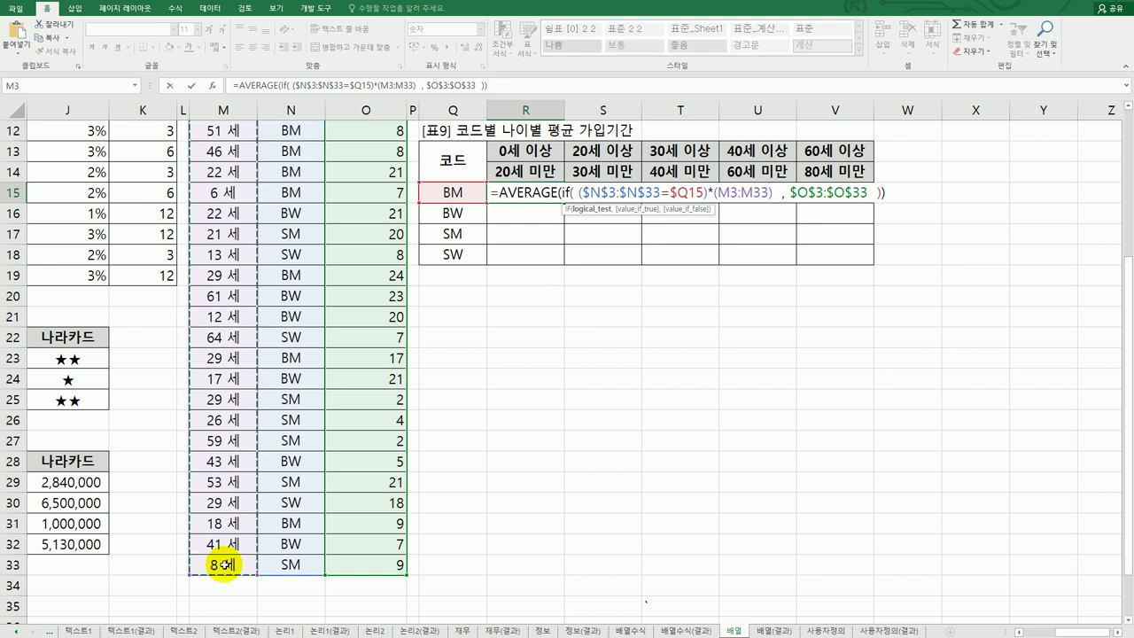
key("F4")
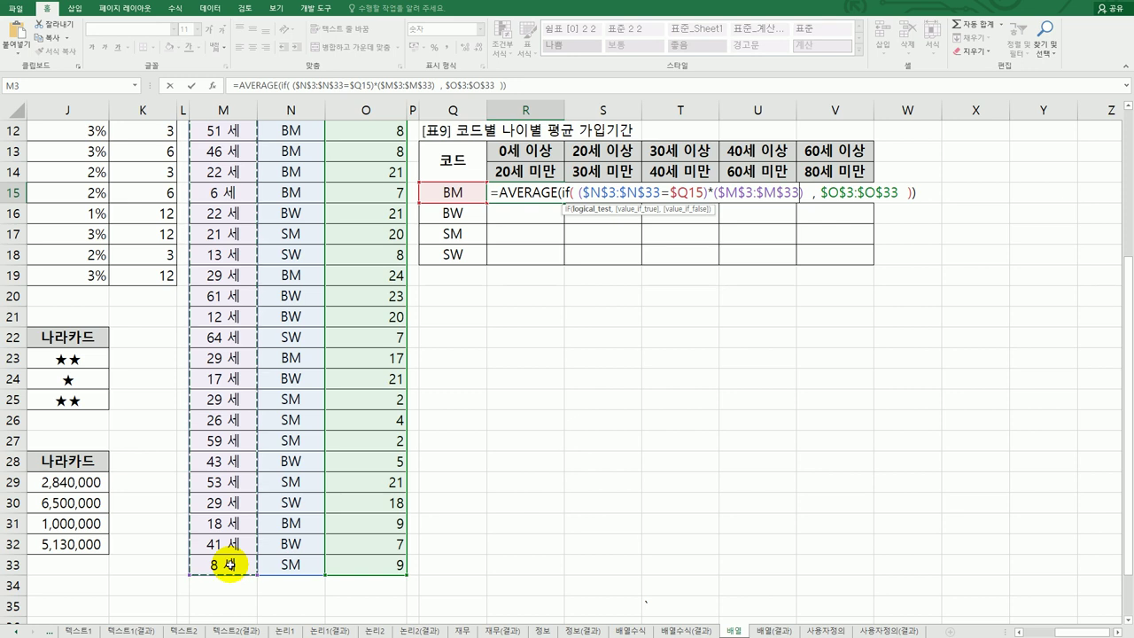
type(">")
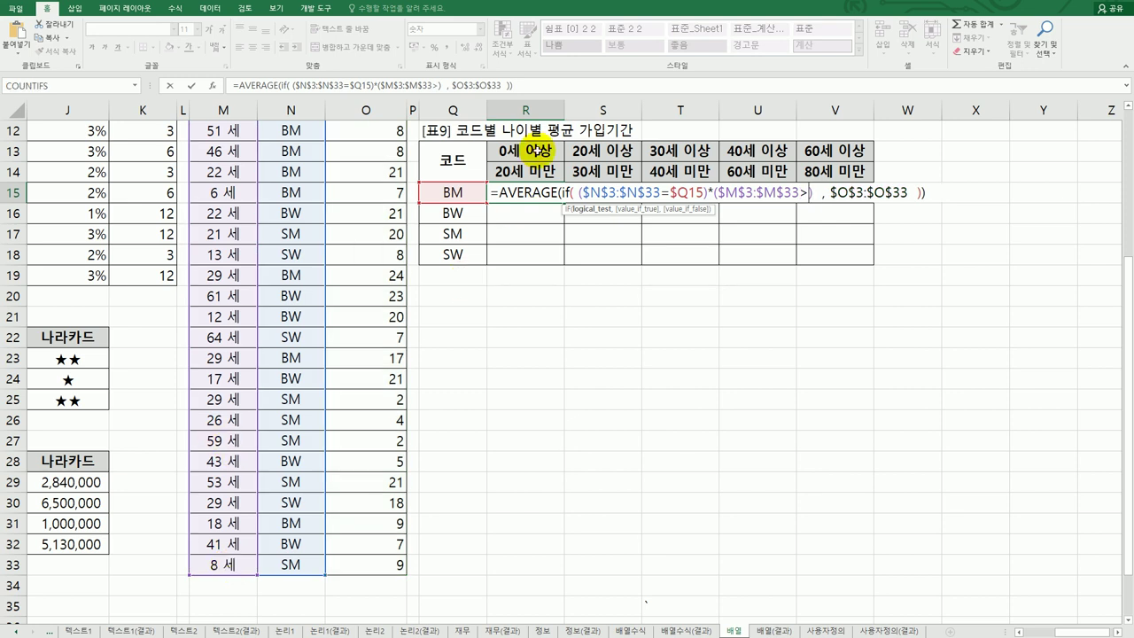
left_click(536, 151)
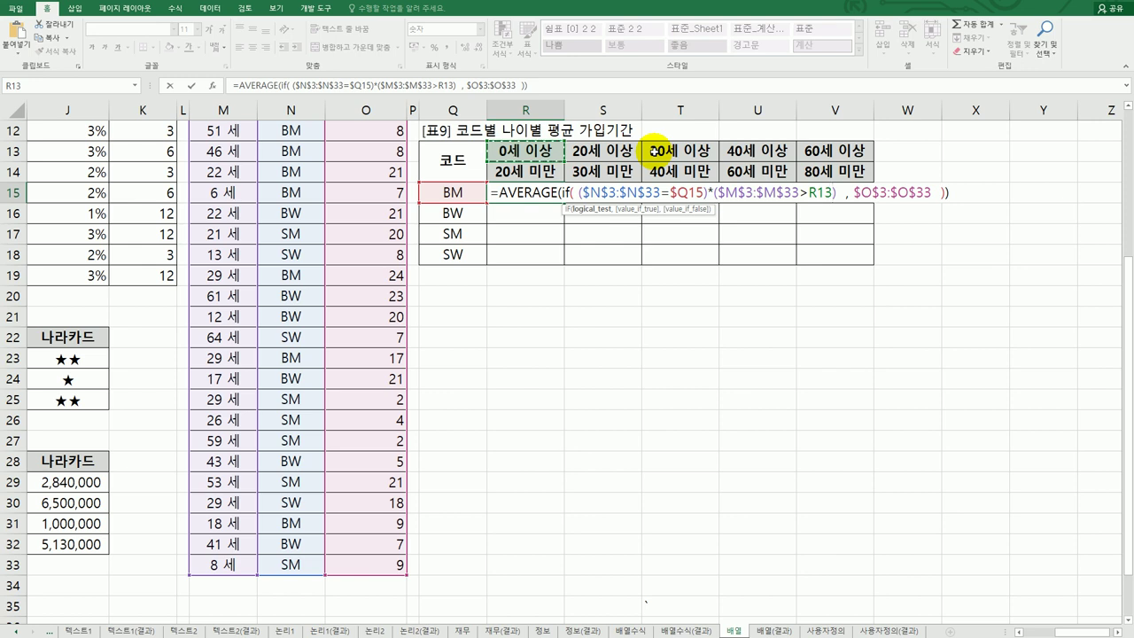
key("F4")
key("F4")
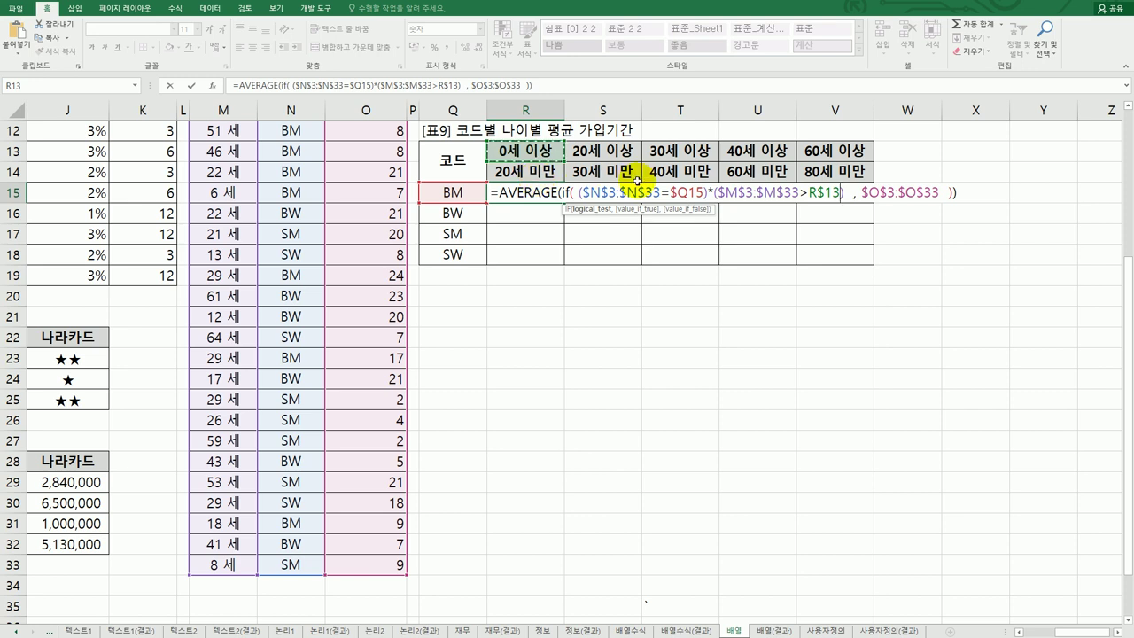
left_click(806, 191)
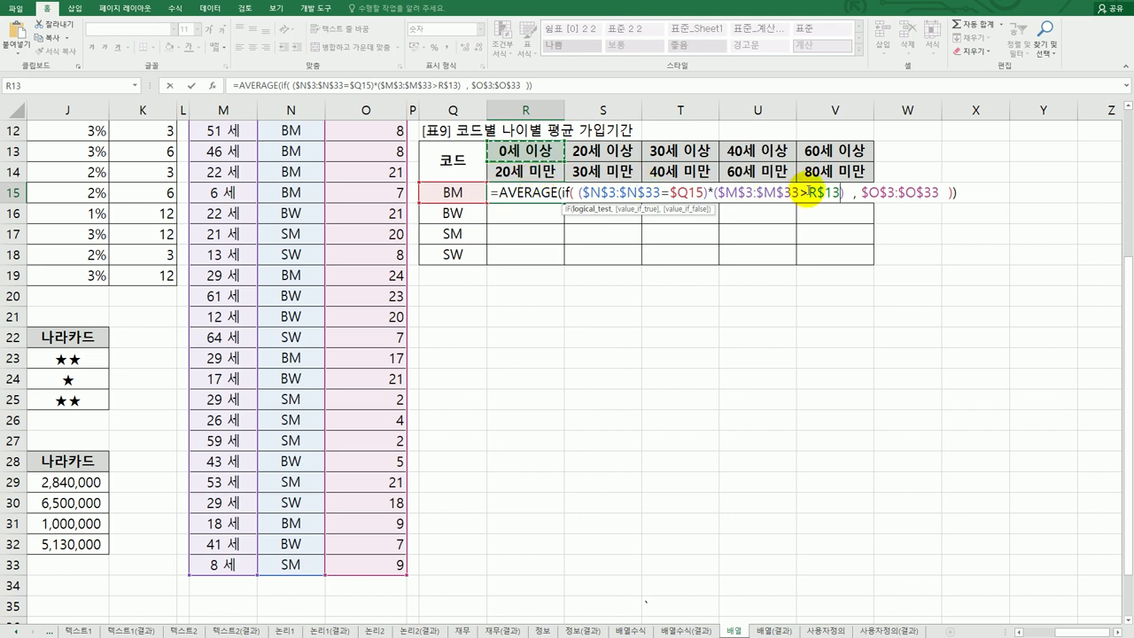
type("=")
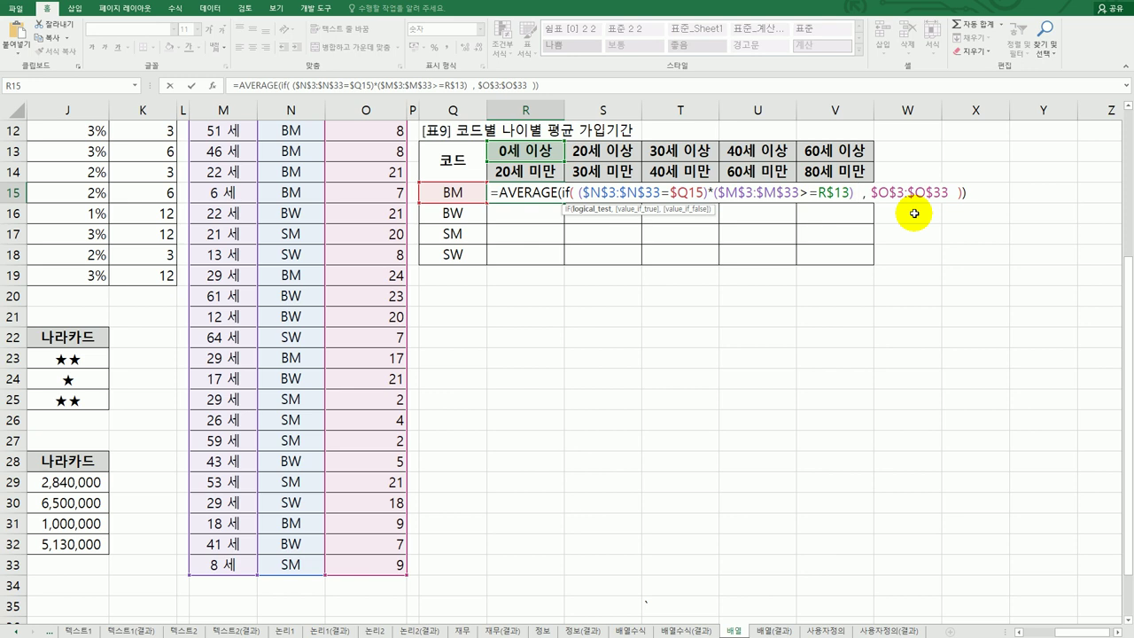
Multiply the IF's logical test by a third condition for the age upper limit, $M$3:$M$33<R$14
type("*(조건3")
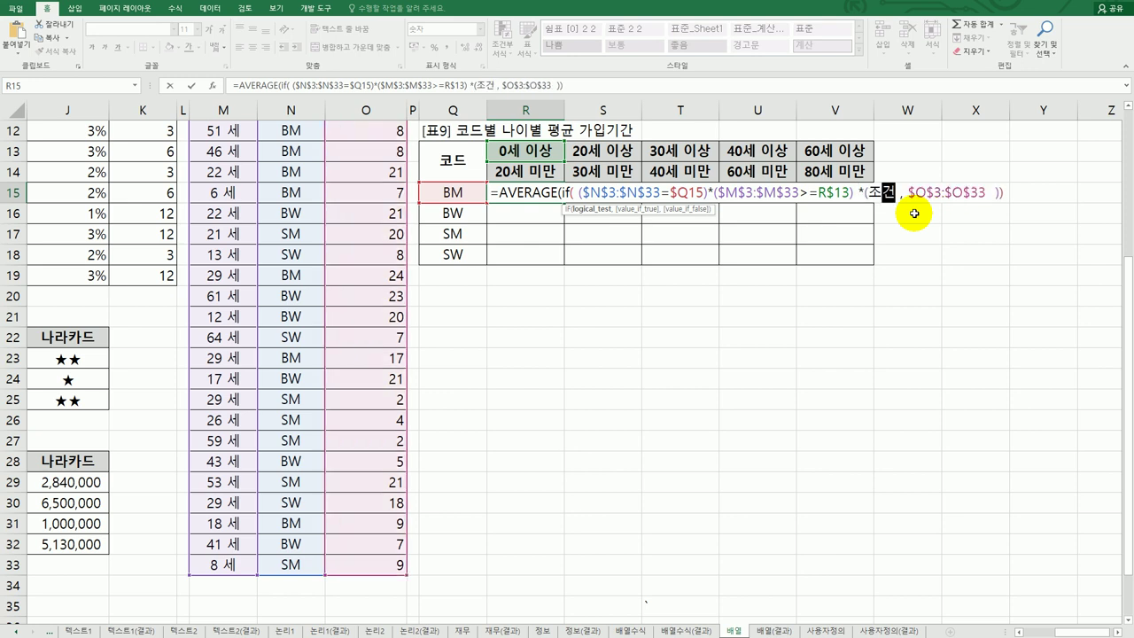
type(")")
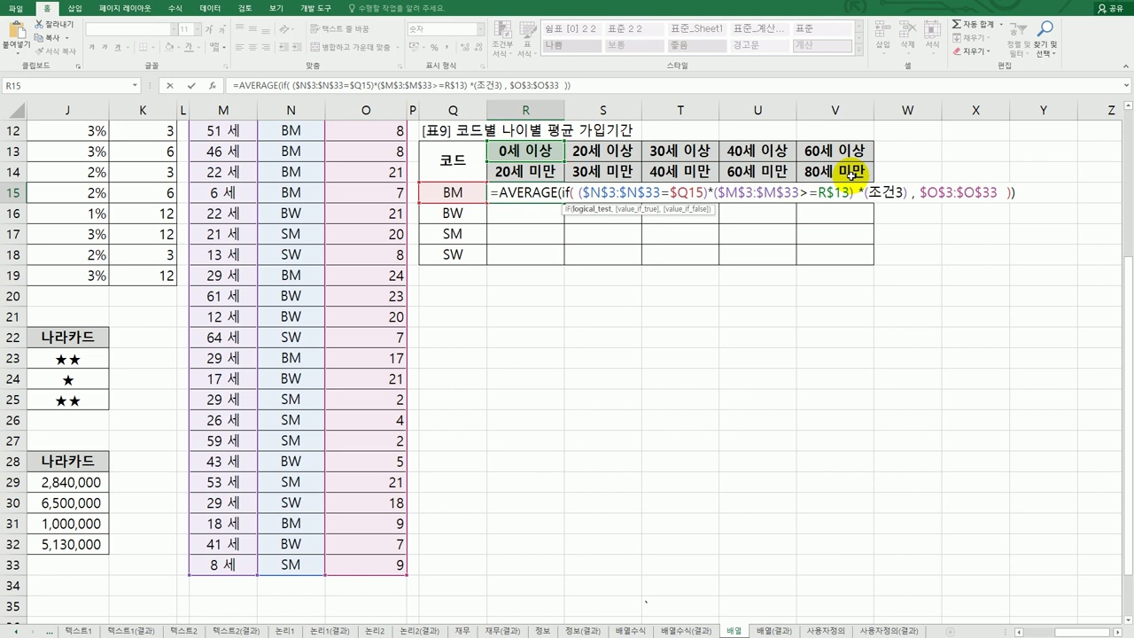
left_click_drag(870, 192, 899, 192)
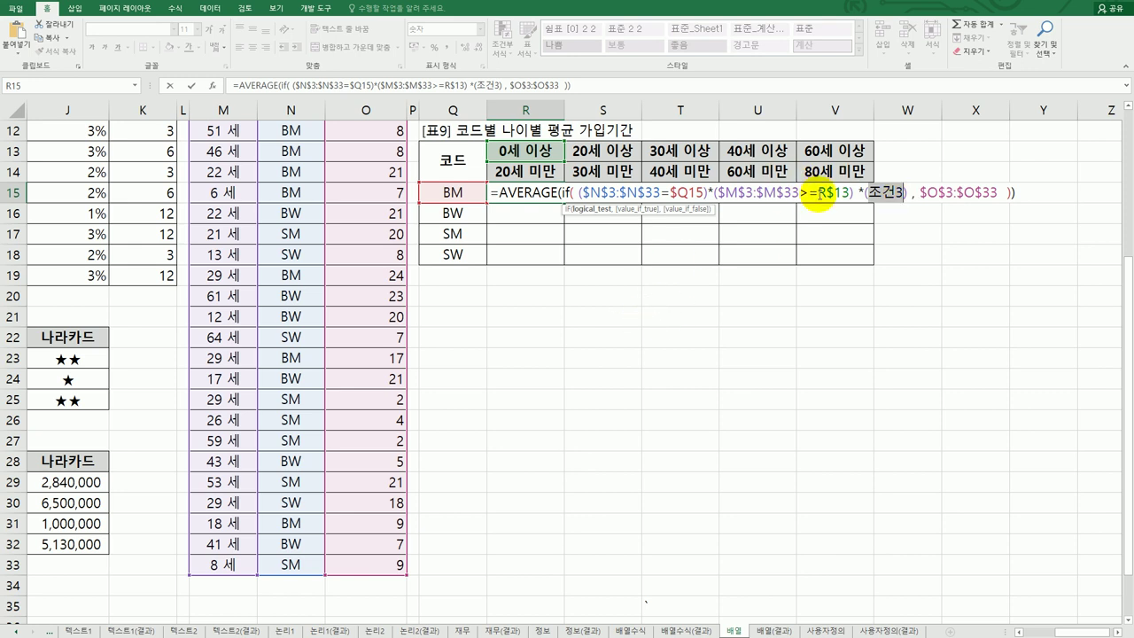
scroll(265, 355, "up", 4)
left_click_drag(215, 183, 227, 584)
key("F4")
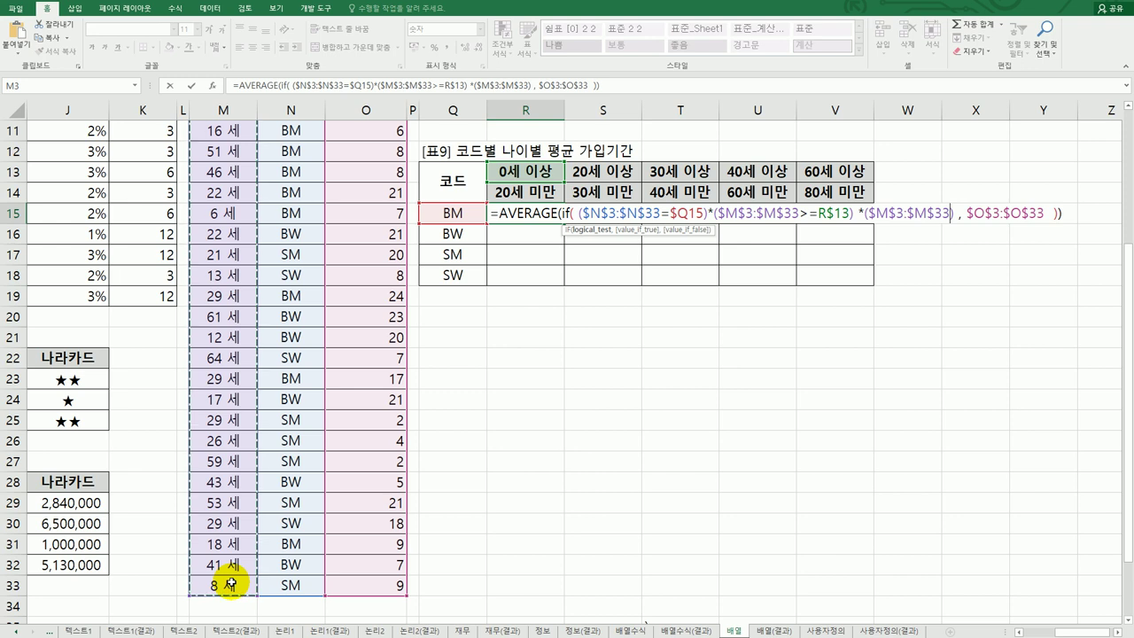
type("<")
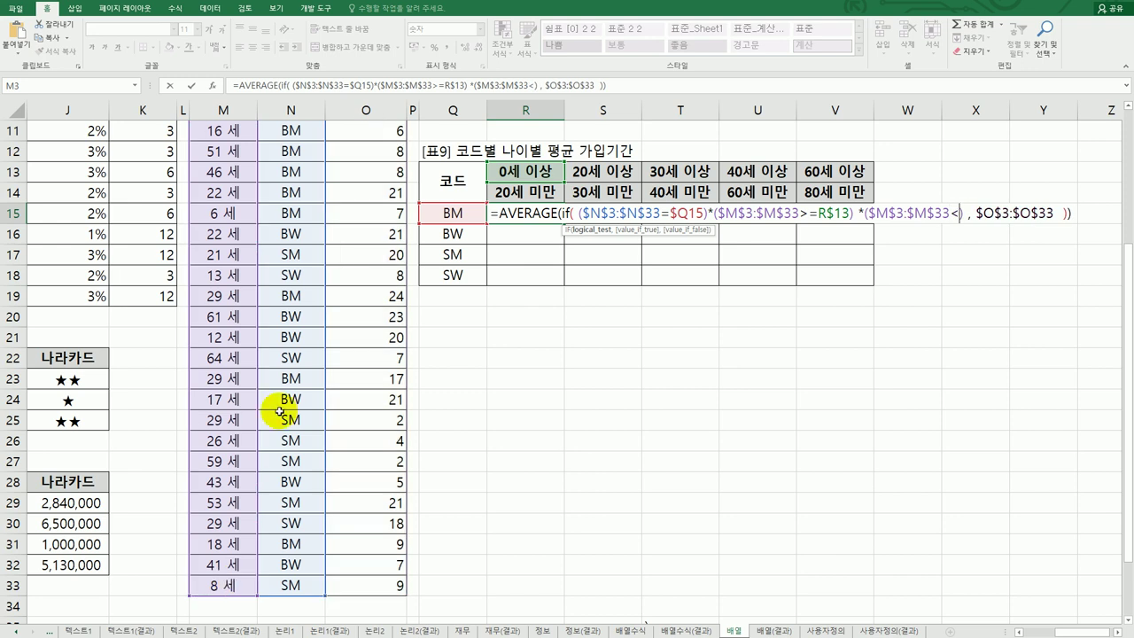
left_click(518, 192)
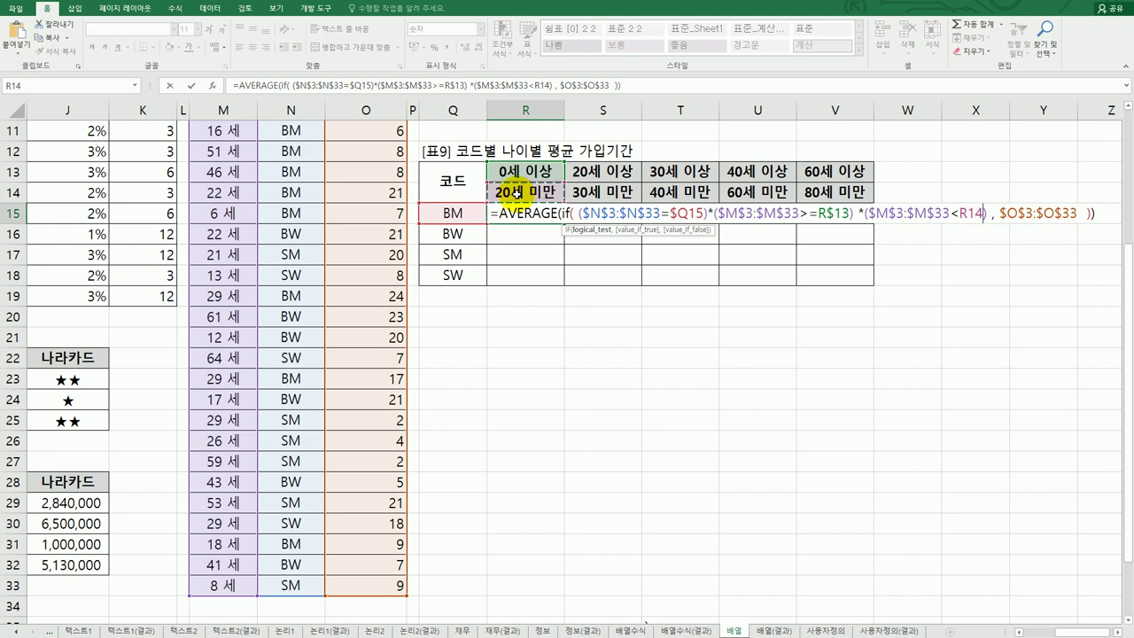
key("F4")
key("F4")
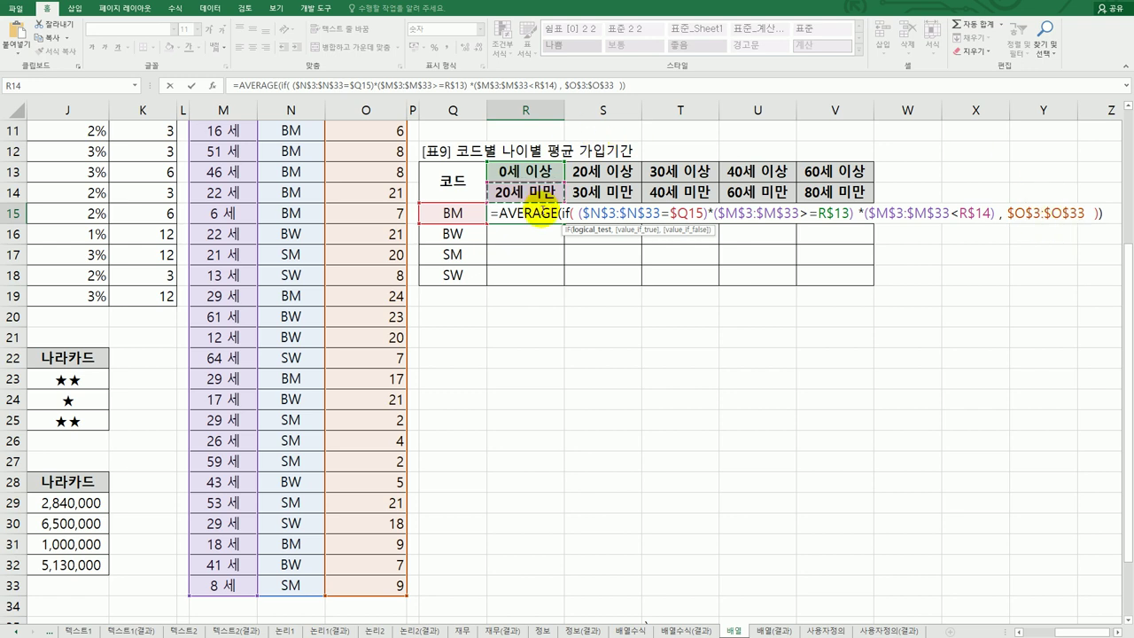
Enter R15's AVERAGE(IF) formula as an array formula and fill it across R15:V18 of 표9
key("ctrl+shift+Return")
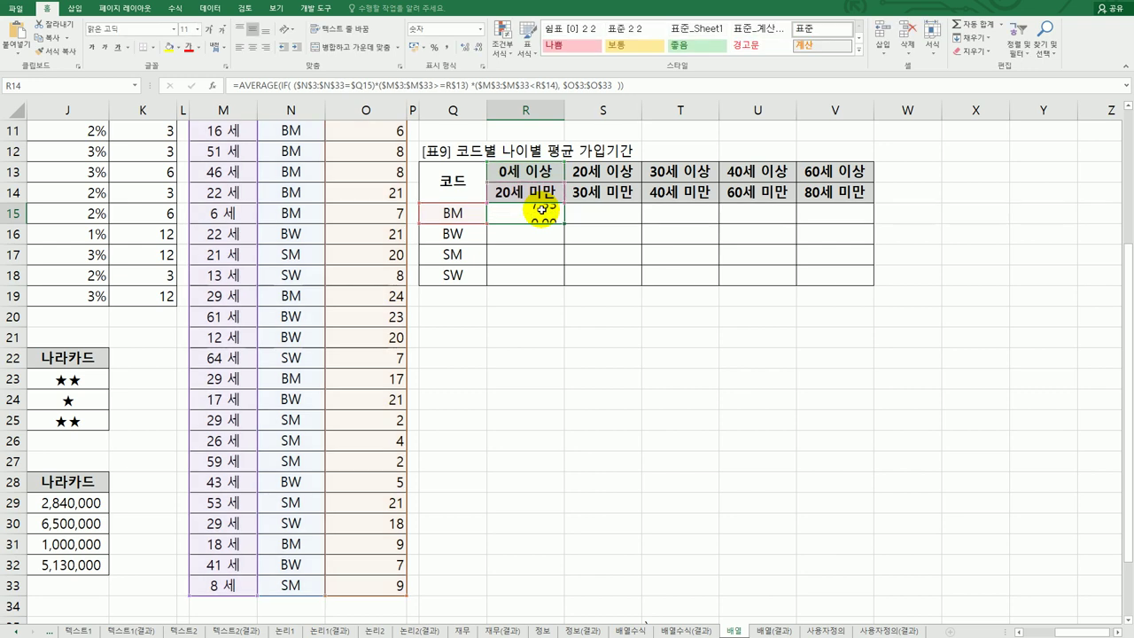
left_click_drag(556, 217, 851, 308)
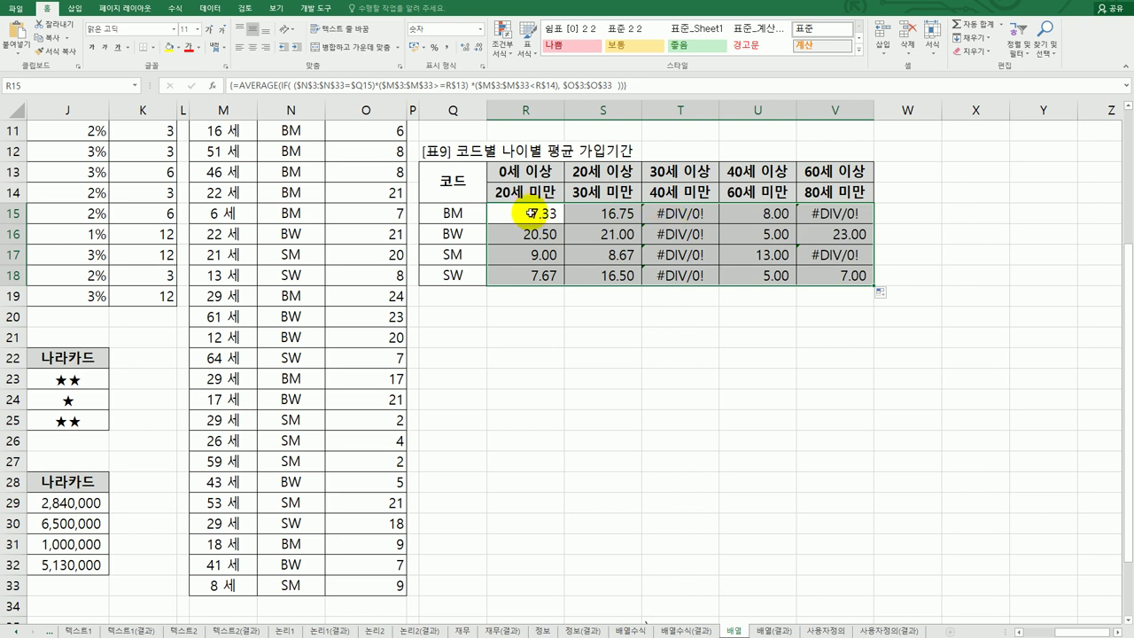
Wrap R15's array formula in IFERROR with an empty string "" as the fallback and refill it across R15:V18
left_click(529, 214)
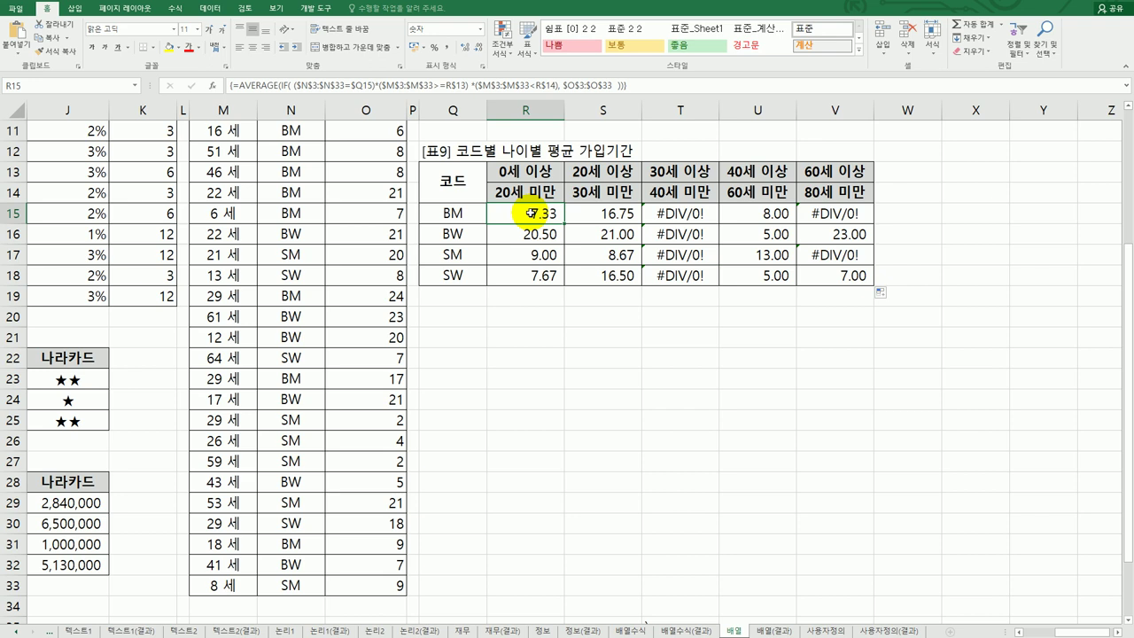
double_click(529, 214)
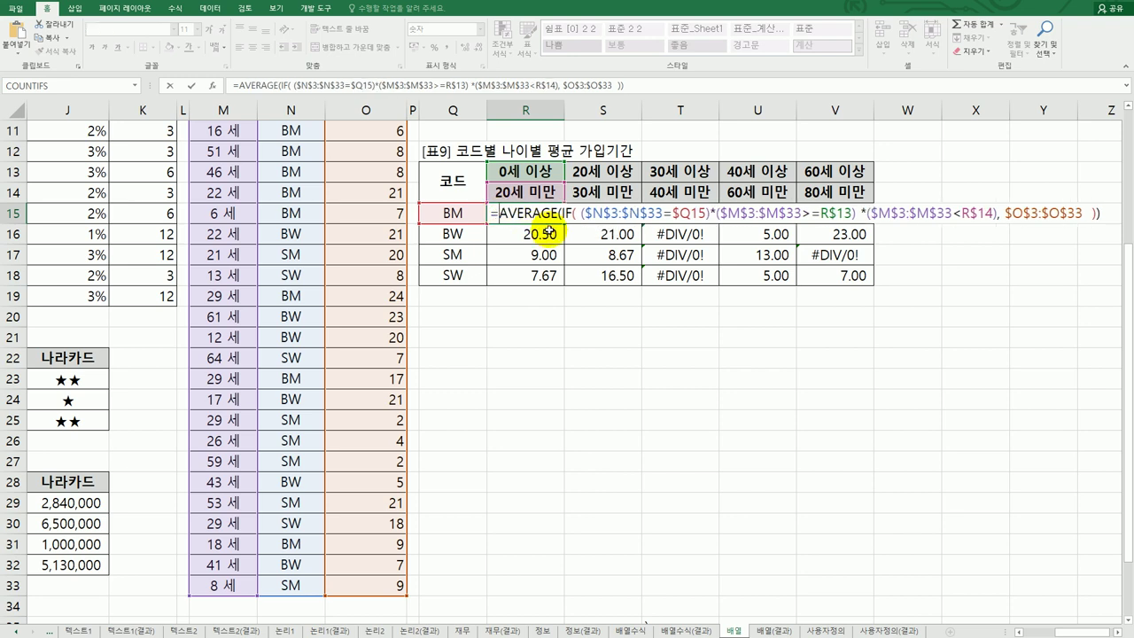
type("IFERROR(")
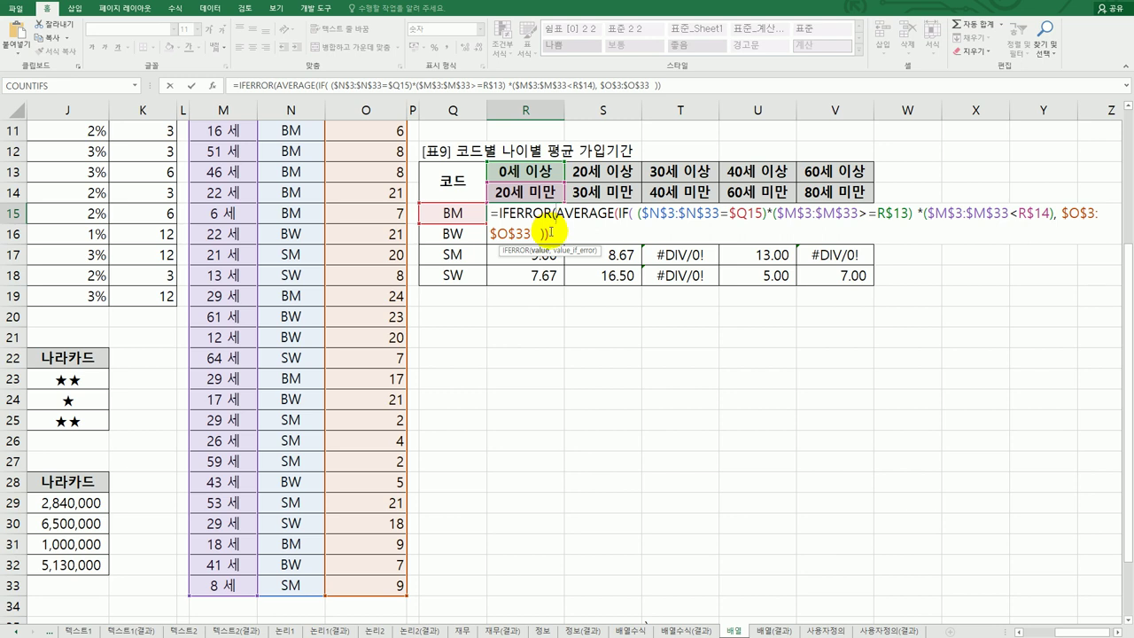
type(",")
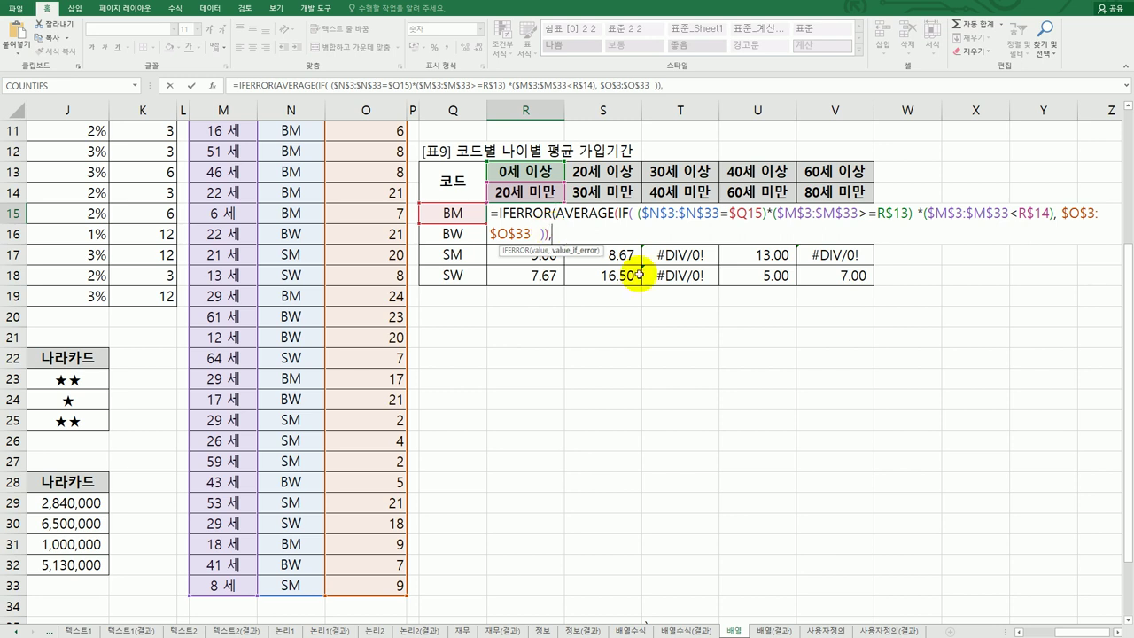
type("\"\")")
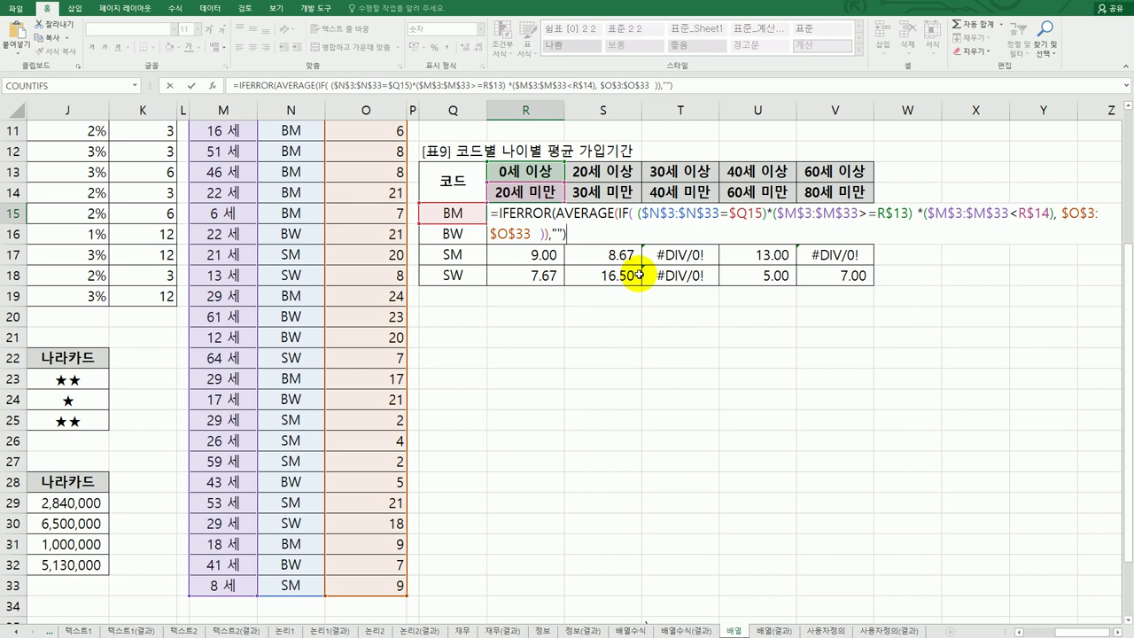
key("ctrl+shift+Return")
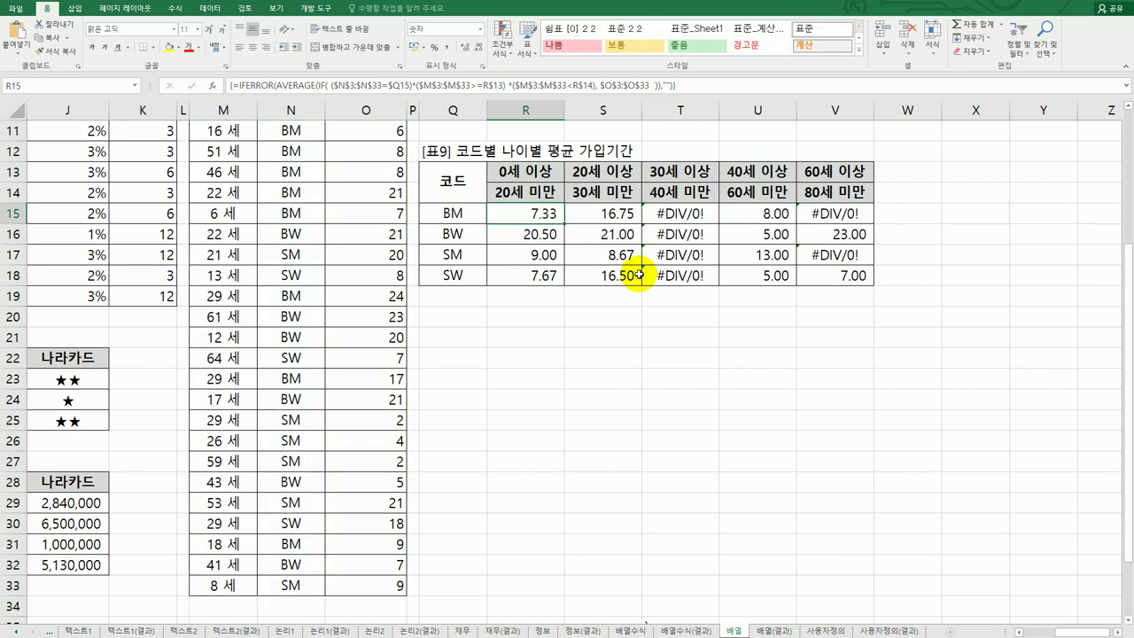
mouse_move(557, 220)
left_mouse_down()
mouse_move(545, 282)
mouse_move(851, 280)
left_mouse_up()
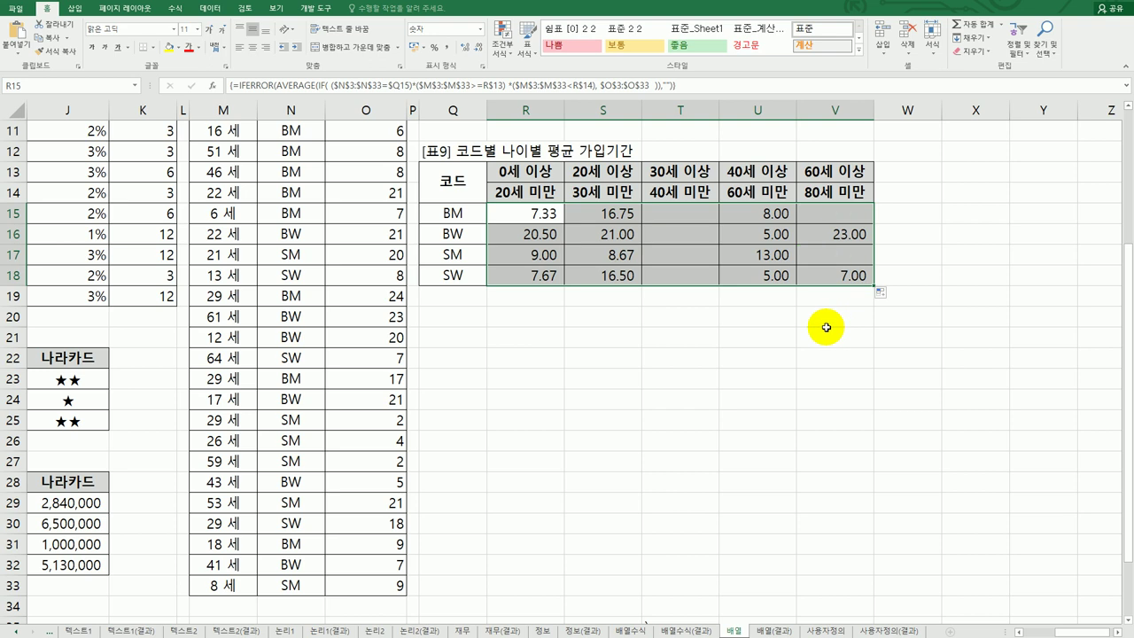
Open the 배열(결과) sheet and check 표9's averages and the formula in S16 against the completed table
scroll(825, 328, "up", 4)
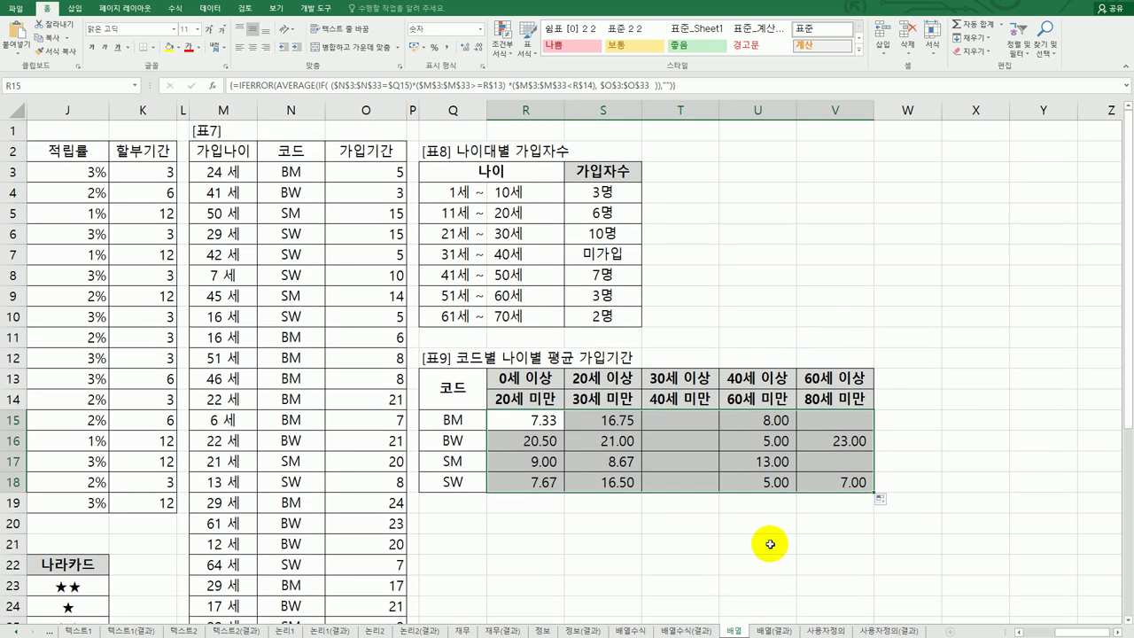
left_click(775, 630)
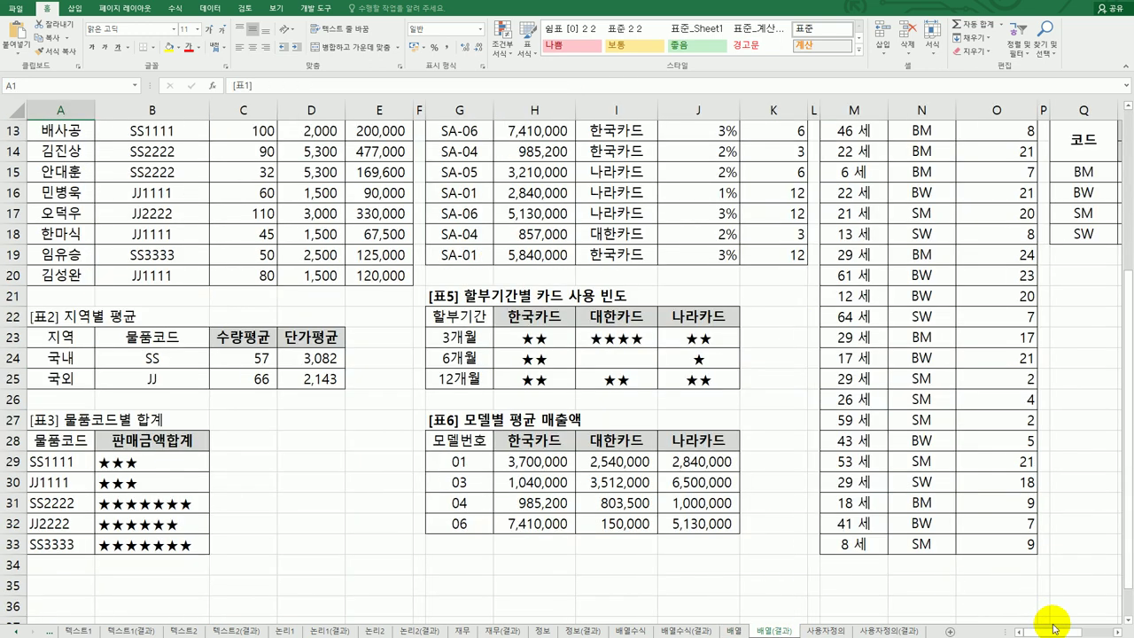
left_click_drag(1054, 632, 1082, 634)
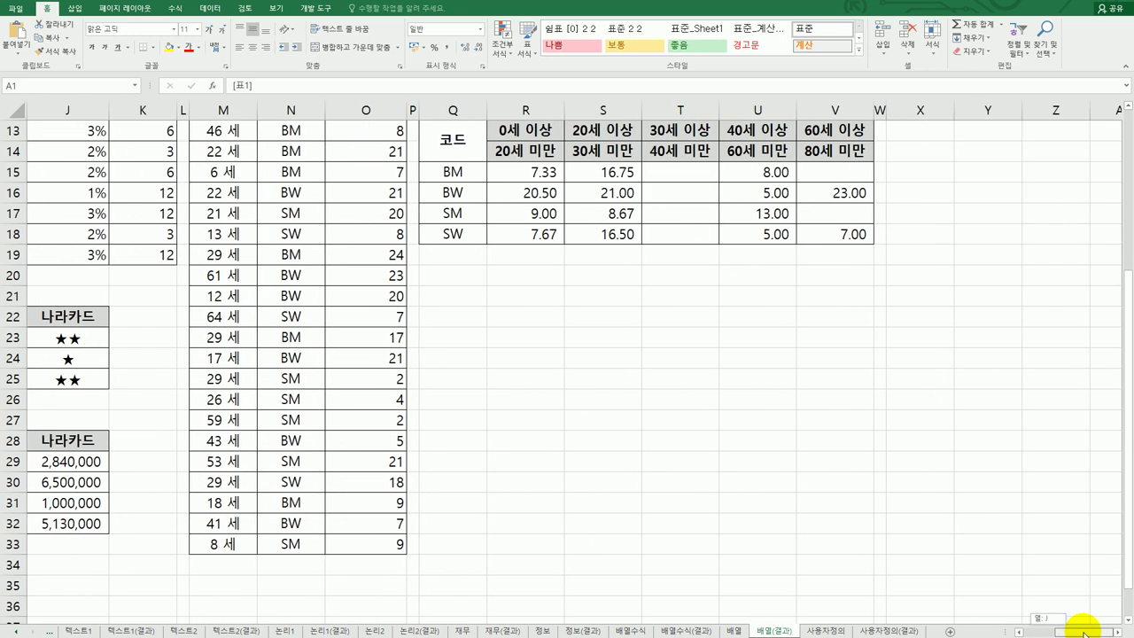
scroll(995, 560, "up", 4)
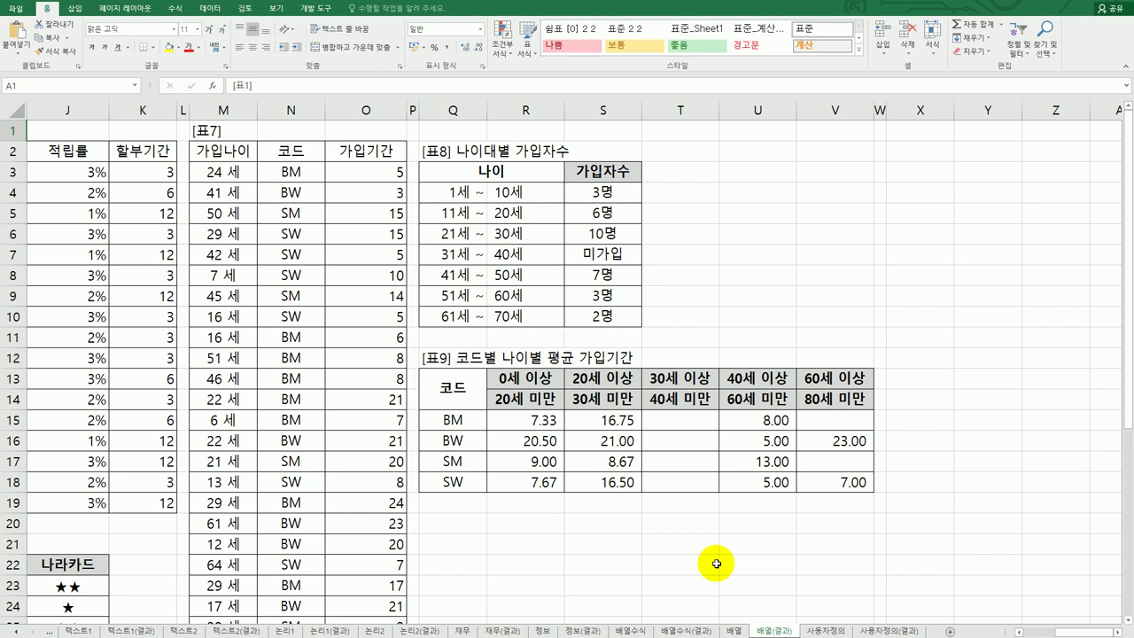
left_click(613, 443)
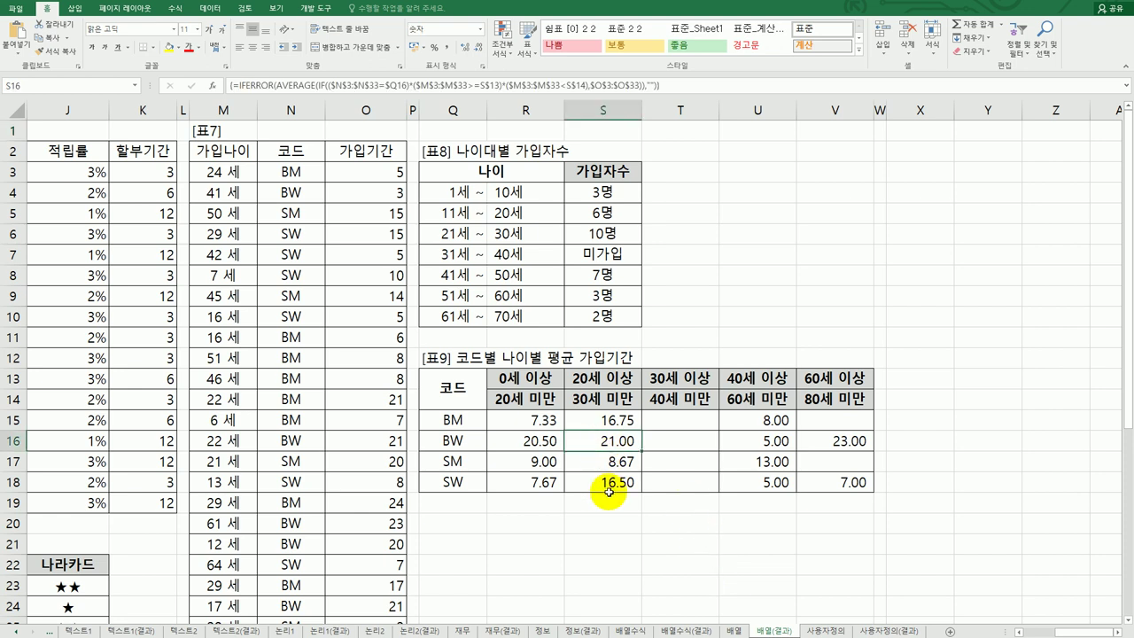